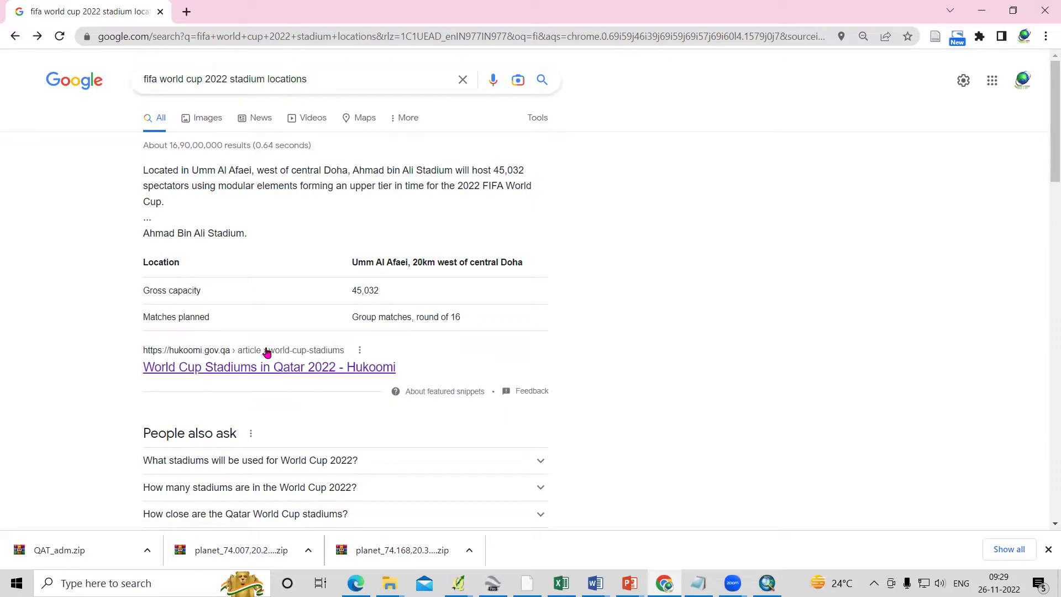
Open the Hukoomi article on World Cup stadiums in Qatar 2022 and look through the stadiums it lists.
{"action": "left_click", "coordinate": [299, 375]}
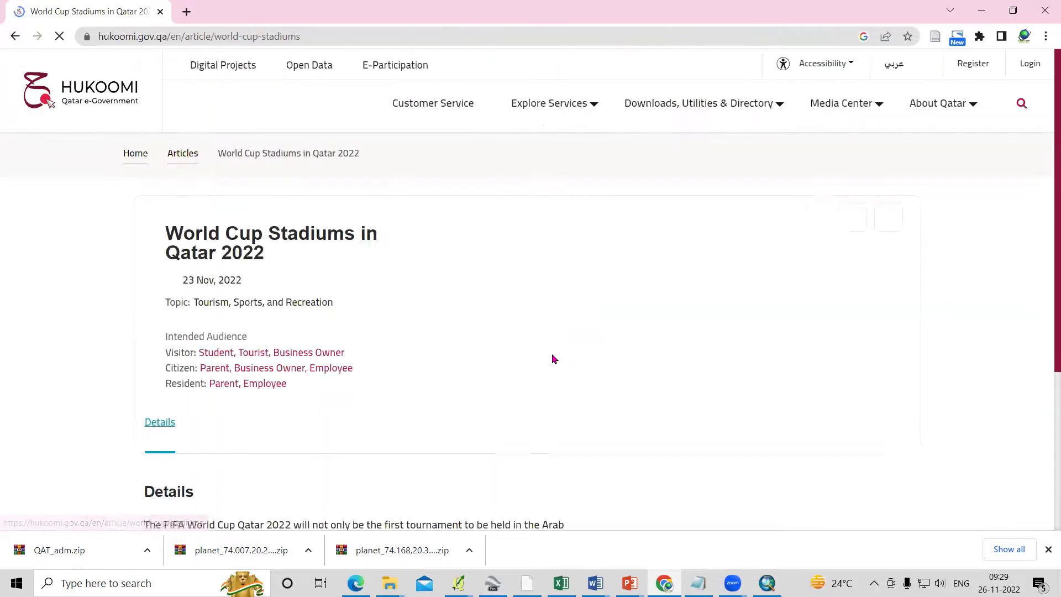
{"action": "scroll", "coordinate": [376, 293], "scroll_direction": "down", "scroll_amount": 3}
{"action": "scroll", "coordinate": [376, 294], "scroll_direction": "down", "scroll_amount": 8}
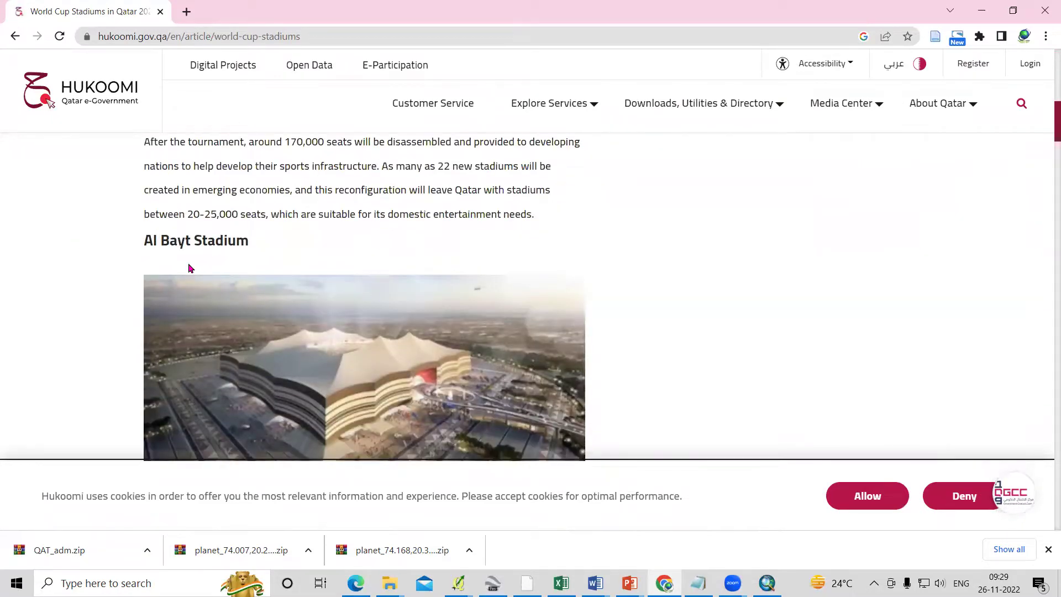
{"action": "scroll", "coordinate": [246, 271], "scroll_direction": "up", "scroll_amount": 4}
{"action": "scroll", "coordinate": [310, 266], "scroll_direction": "down", "scroll_amount": 5}
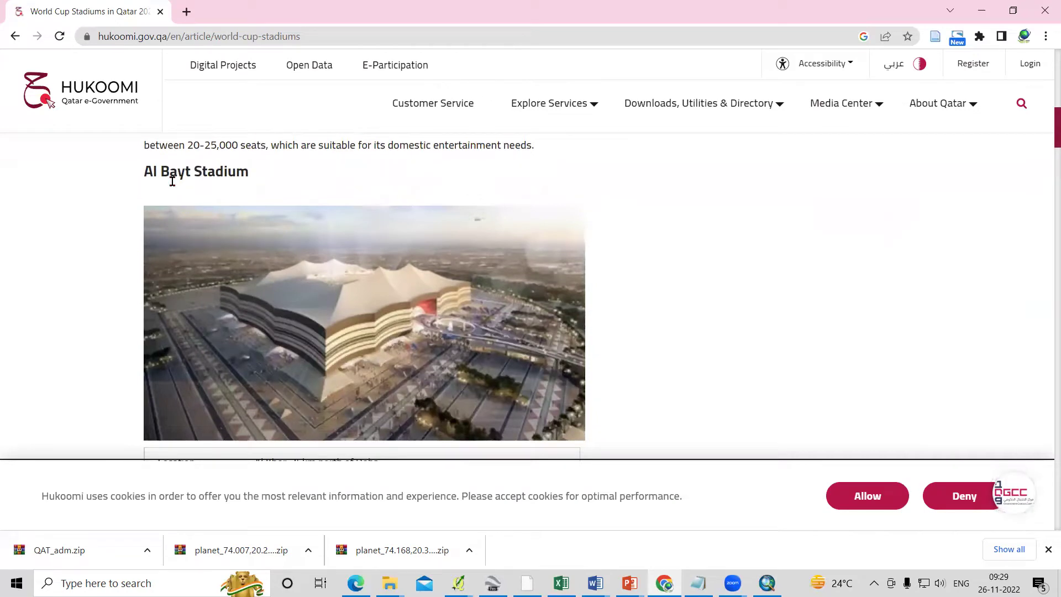
{"action": "scroll", "coordinate": [255, 232], "scroll_direction": "down", "scroll_amount": 8}
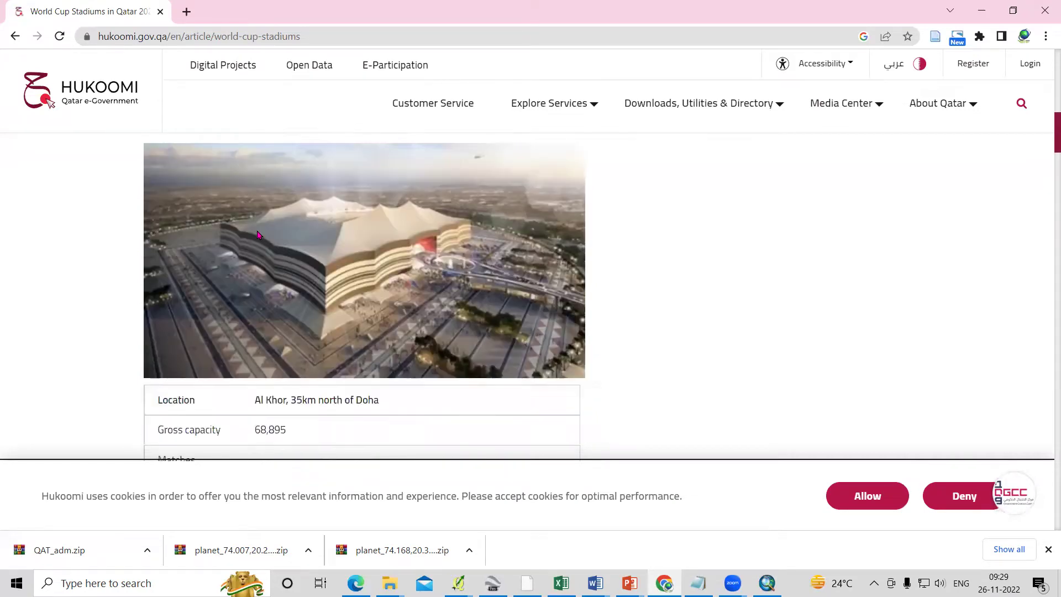
{"action": "scroll", "coordinate": [272, 314], "scroll_direction": "down", "scroll_amount": 1}
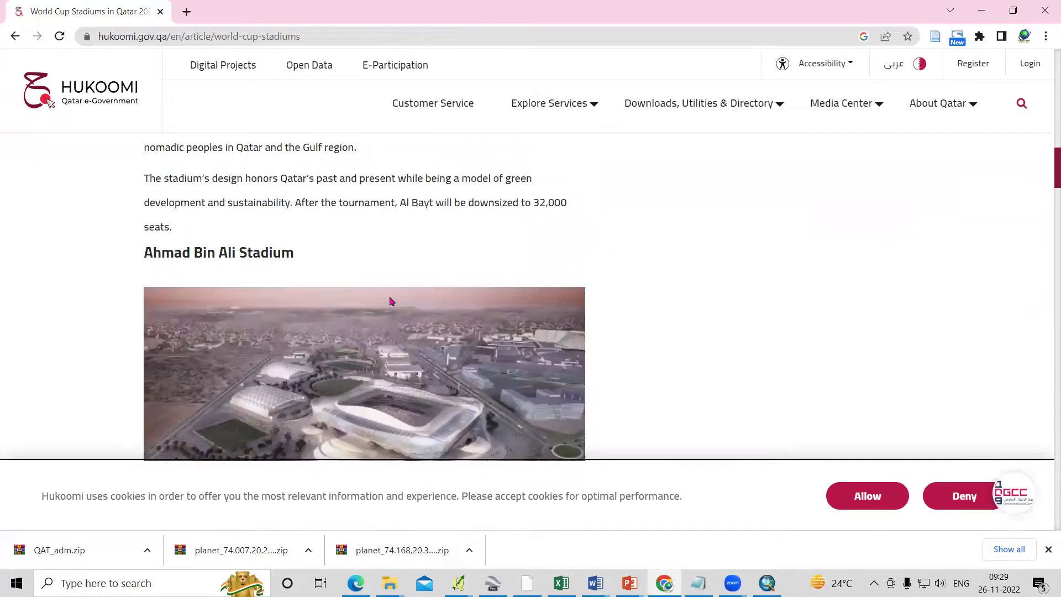
{"action": "scroll", "coordinate": [381, 299], "scroll_direction": "down", "scroll_amount": 1}
{"action": "scroll", "coordinate": [433, 254], "scroll_direction": "down", "scroll_amount": 1}
{"action": "scroll", "coordinate": [434, 257], "scroll_direction": "down", "scroll_amount": 8}
{"action": "scroll", "coordinate": [281, 218], "scroll_direction": "down", "scroll_amount": 1}
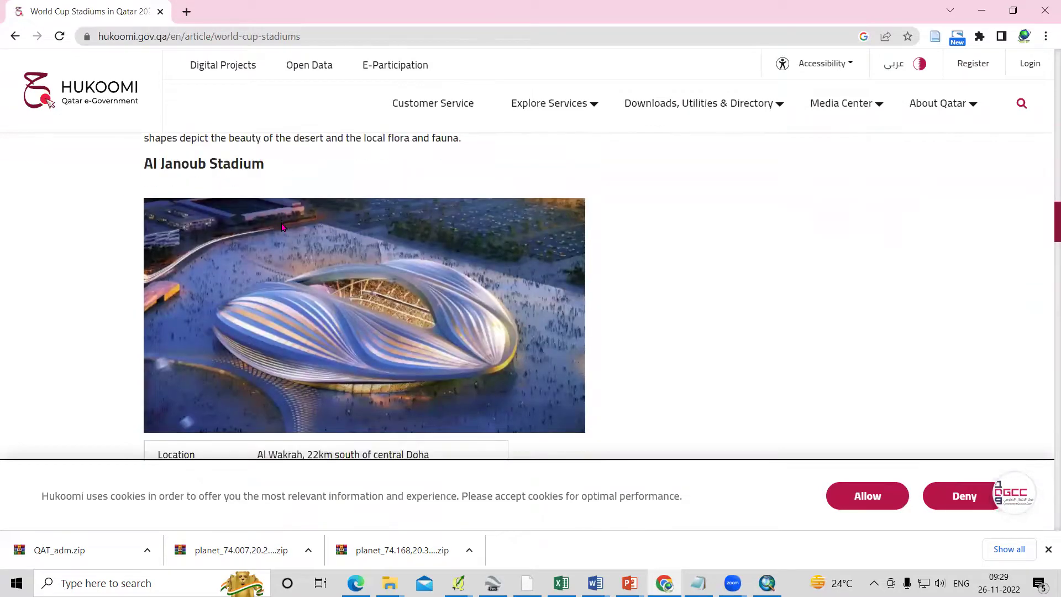
{"action": "scroll", "coordinate": [298, 265], "scroll_direction": "down", "scroll_amount": 15}
{"action": "scroll", "coordinate": [310, 315], "scroll_direction": "down", "scroll_amount": 20}
{"action": "scroll", "coordinate": [310, 319], "scroll_direction": "up", "scroll_amount": 5}
{"action": "scroll", "coordinate": [350, 282], "scroll_direction": "down", "scroll_amount": 11}
{"action": "scroll", "coordinate": [339, 344], "scroll_direction": "up", "scroll_amount": 20}
{"action": "scroll", "coordinate": [324, 334], "scroll_direction": "up", "scroll_amount": 20}
{"action": "scroll", "coordinate": [267, 244], "scroll_direction": "up", "scroll_amount": 15}
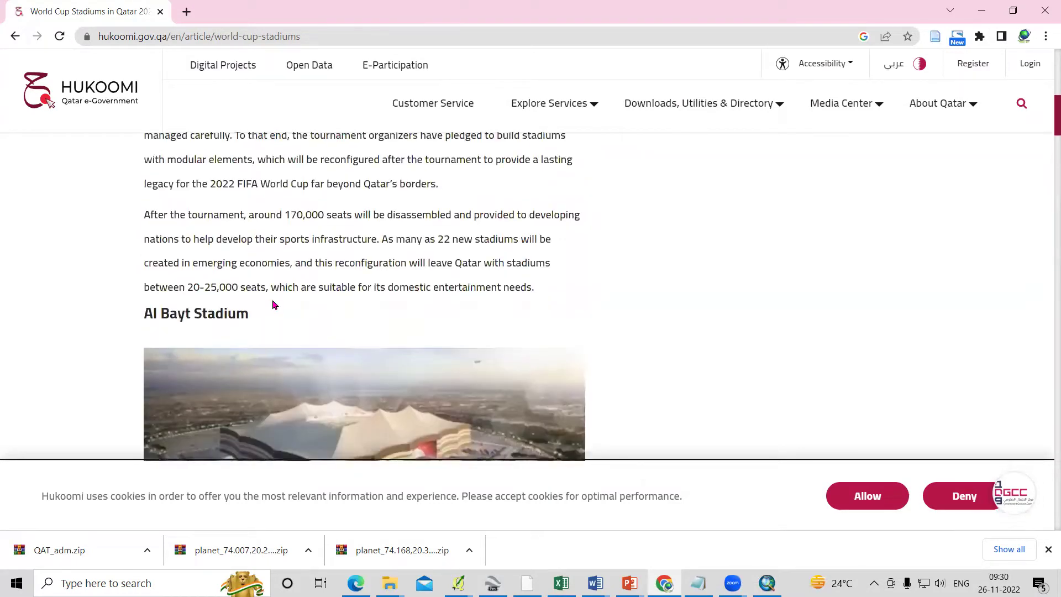
Copy the Al Bayt Stadium name from the article, switch to Google Earth Pro and search for it.
{"action": "scroll", "coordinate": [274, 307], "scroll_direction": "up", "scroll_amount": 6}
{"action": "scroll", "coordinate": [347, 266], "scroll_direction": "down", "scroll_amount": 9}
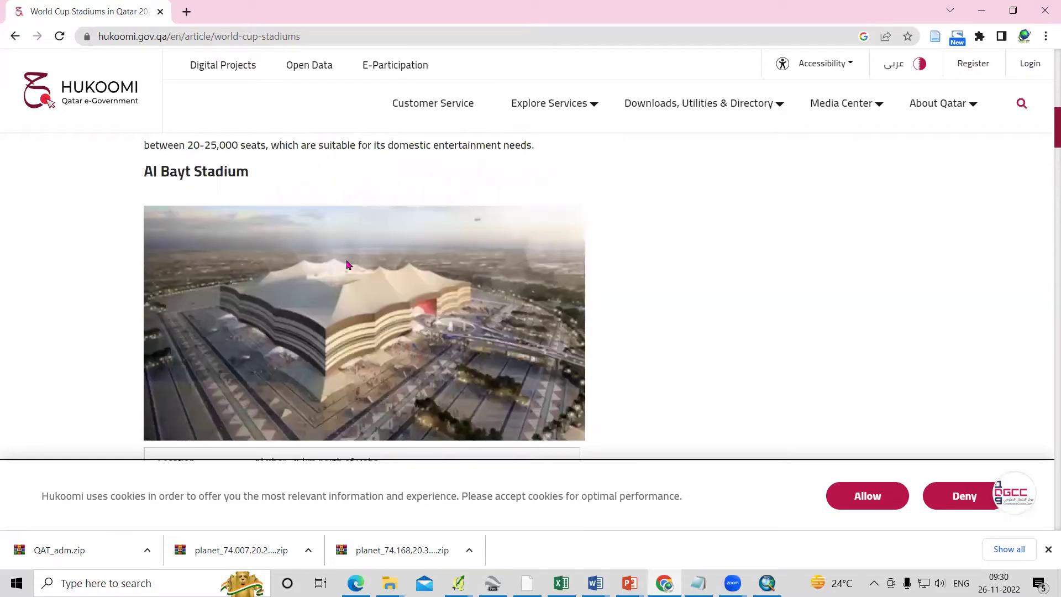
{"action": "left_click_drag", "start_coordinate": [138, 172], "coordinate": [272, 173]}
{"action": "key", "text": "ctrl+c"}
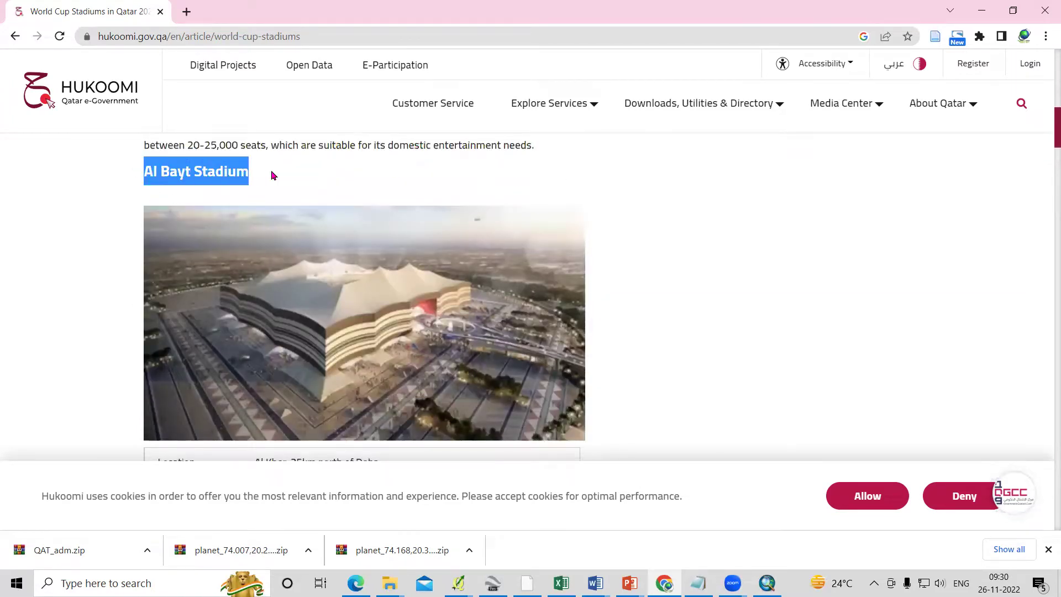
{"action": "scroll", "coordinate": [257, 226], "scroll_direction": "up", "scroll_amount": 5}
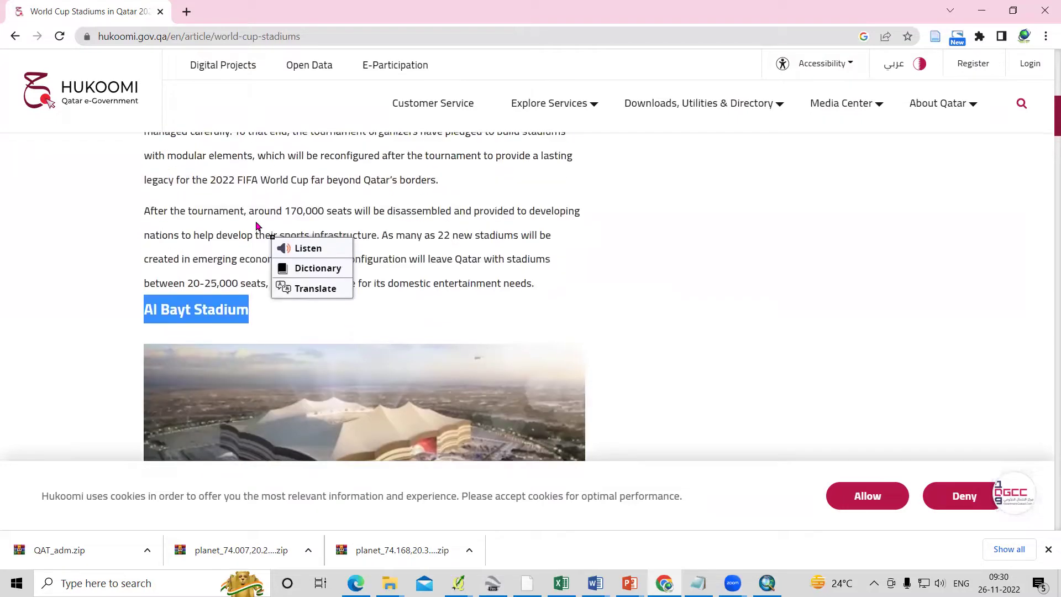
{"action": "scroll", "coordinate": [257, 226], "scroll_direction": "up", "scroll_amount": 5}
{"action": "scroll", "coordinate": [257, 226], "scroll_direction": "down", "scroll_amount": 10}
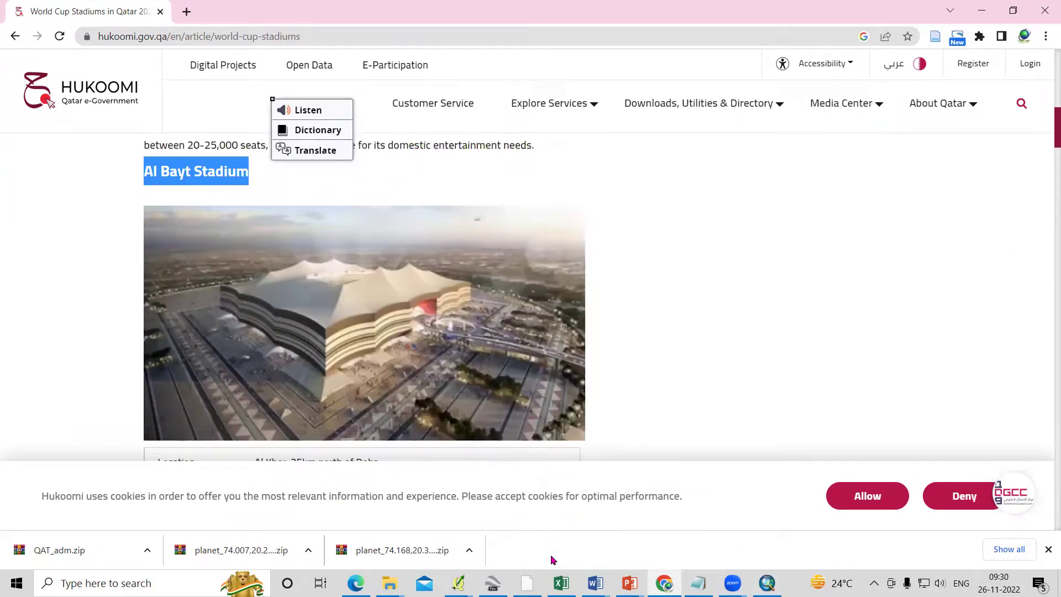
{"action": "left_click", "coordinate": [493, 583]}
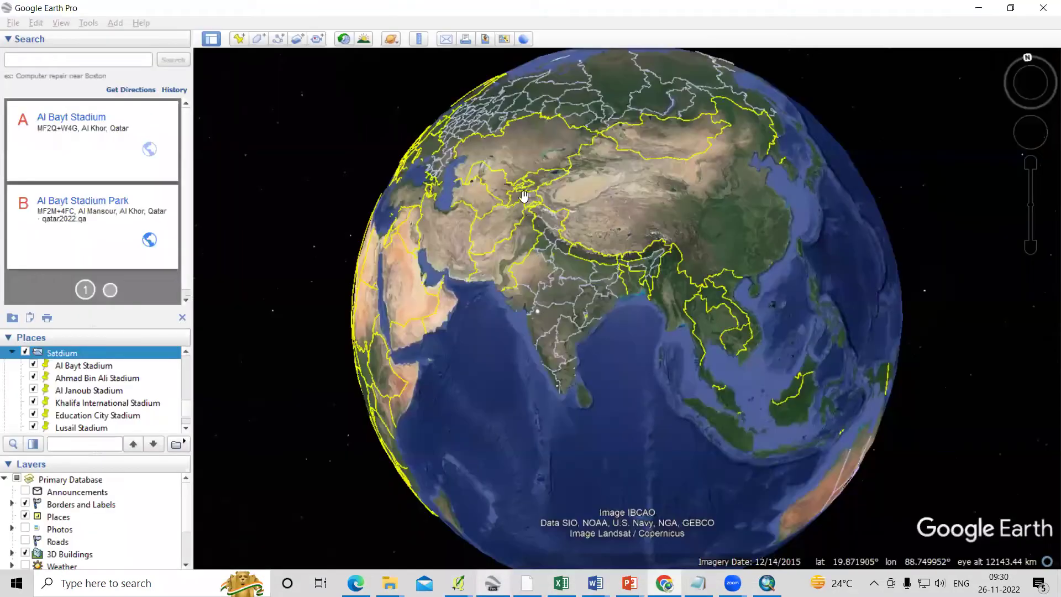
{"action": "left_click", "coordinate": [107, 62]}
{"action": "key", "text": "ctrl+v"}
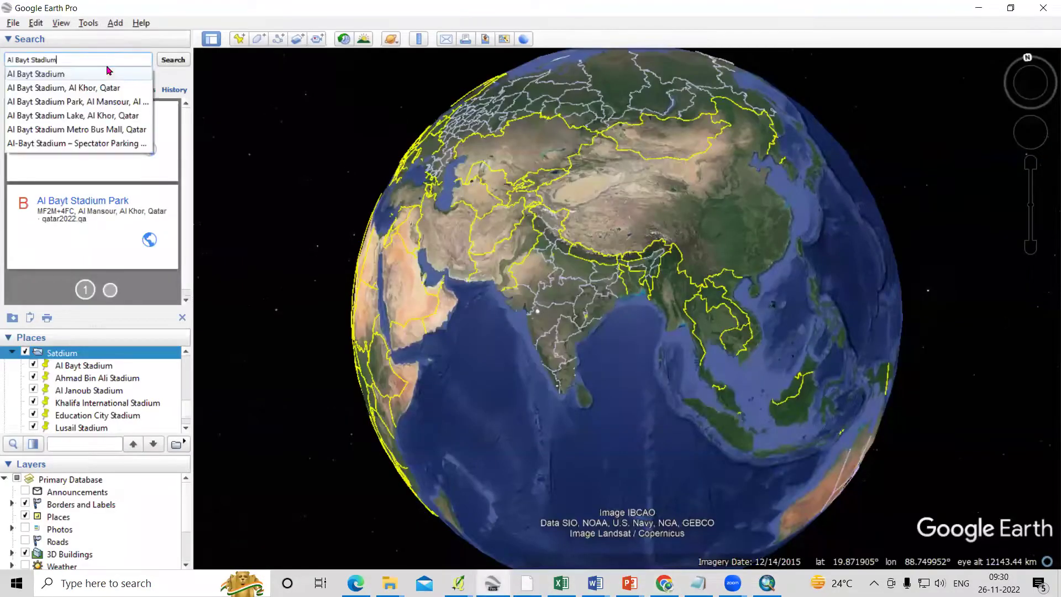
{"action": "left_click", "coordinate": [170, 62]}
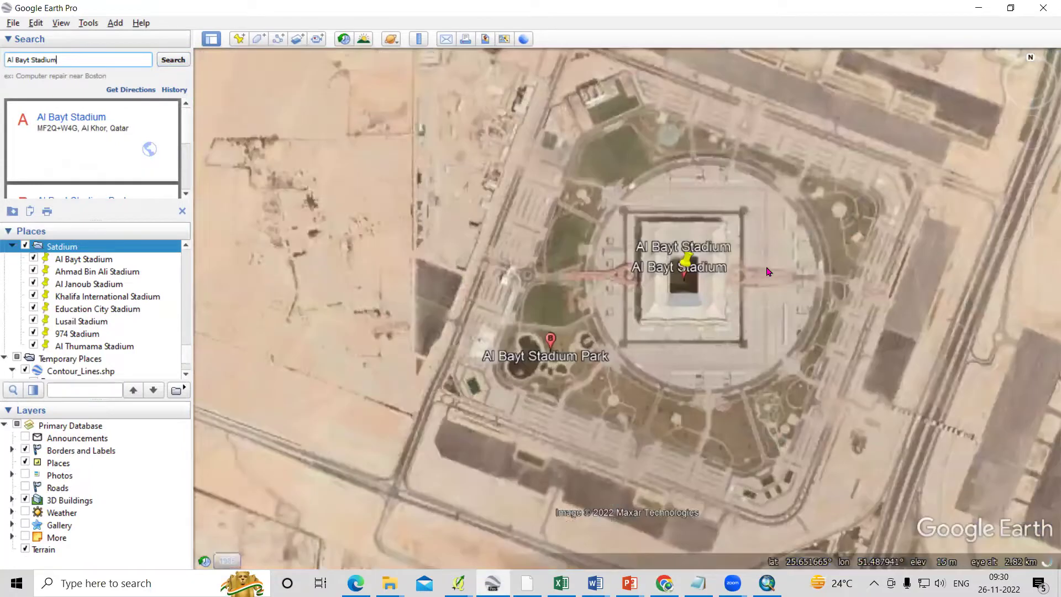
Add a placemark in the middle of Al Bayt Stadium, at about latitude 25.6520° and longitude 51.4879°.
{"action": "scroll", "coordinate": [754, 244], "scroll_direction": "up", "scroll_amount": 2}
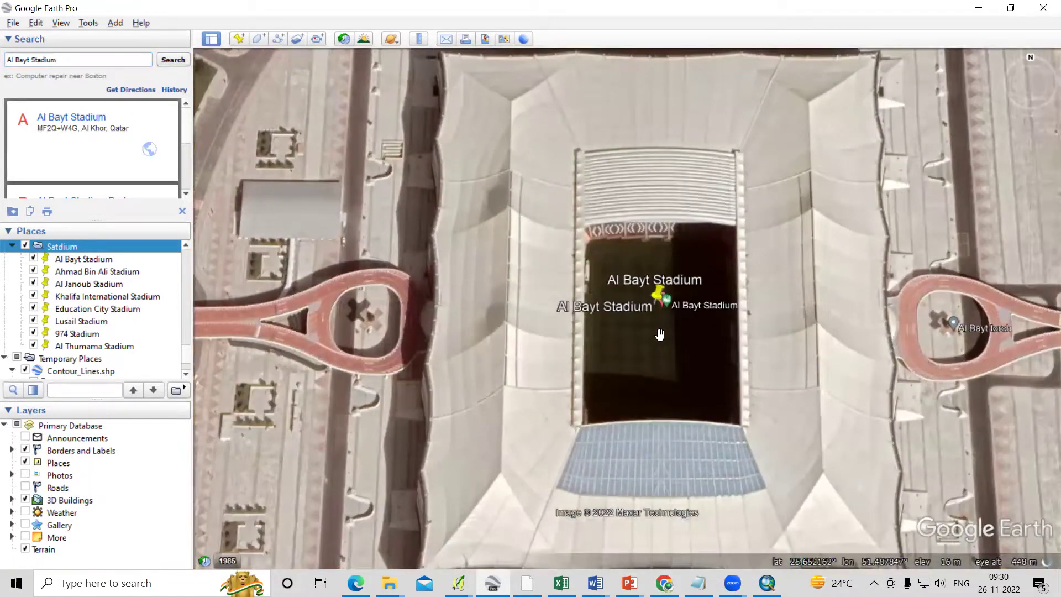
{"action": "key", "text": "alt+Tab"}
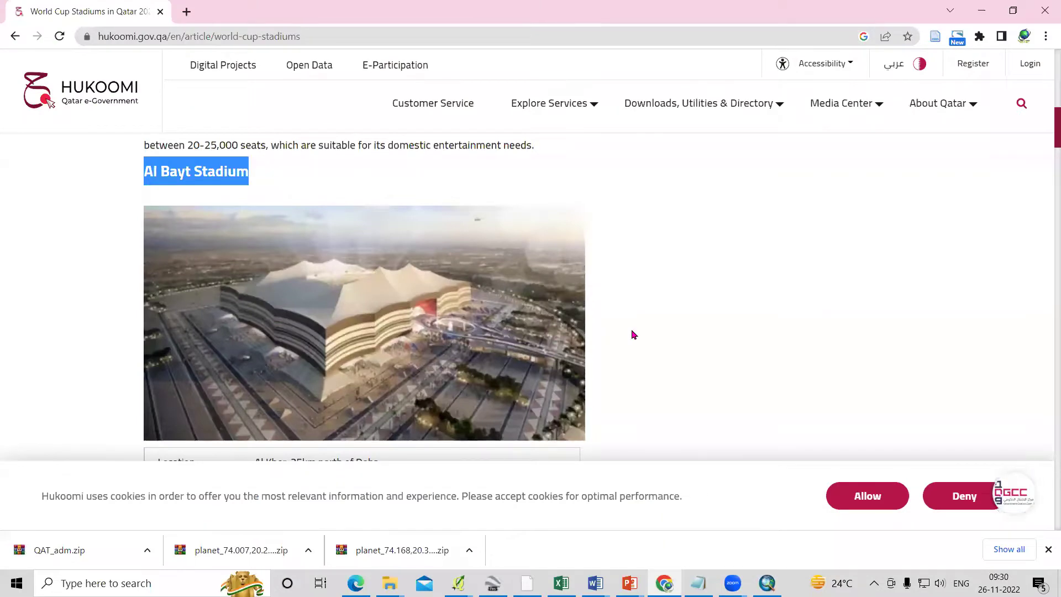
{"action": "key", "text": "alt+Tab"}
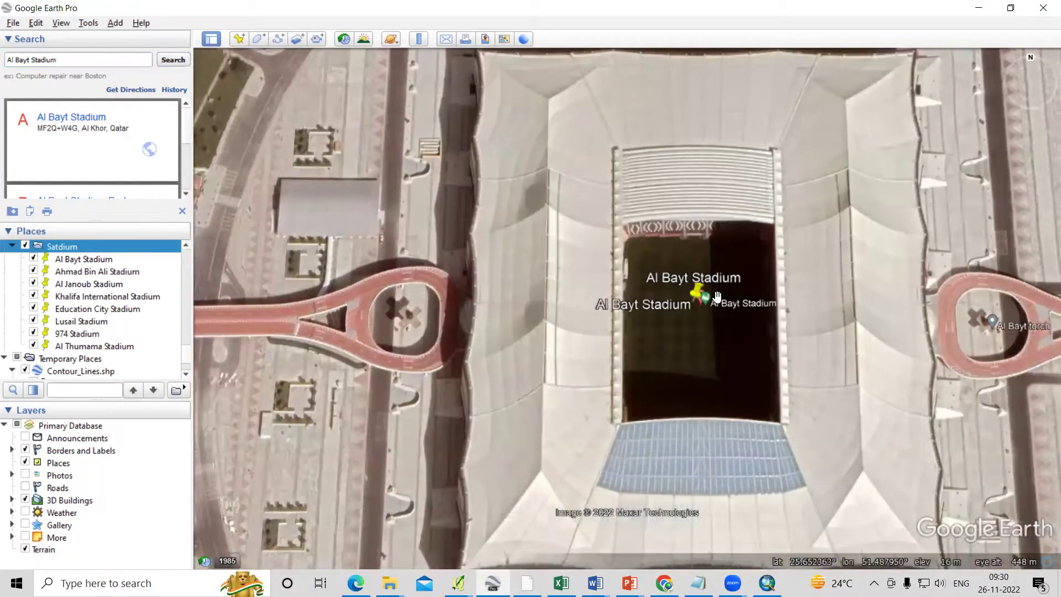
{"action": "scroll", "coordinate": [717, 297], "scroll_direction": "down", "scroll_amount": 3}
{"action": "left_click_drag", "start_coordinate": [657, 287], "coordinate": [685, 298]}
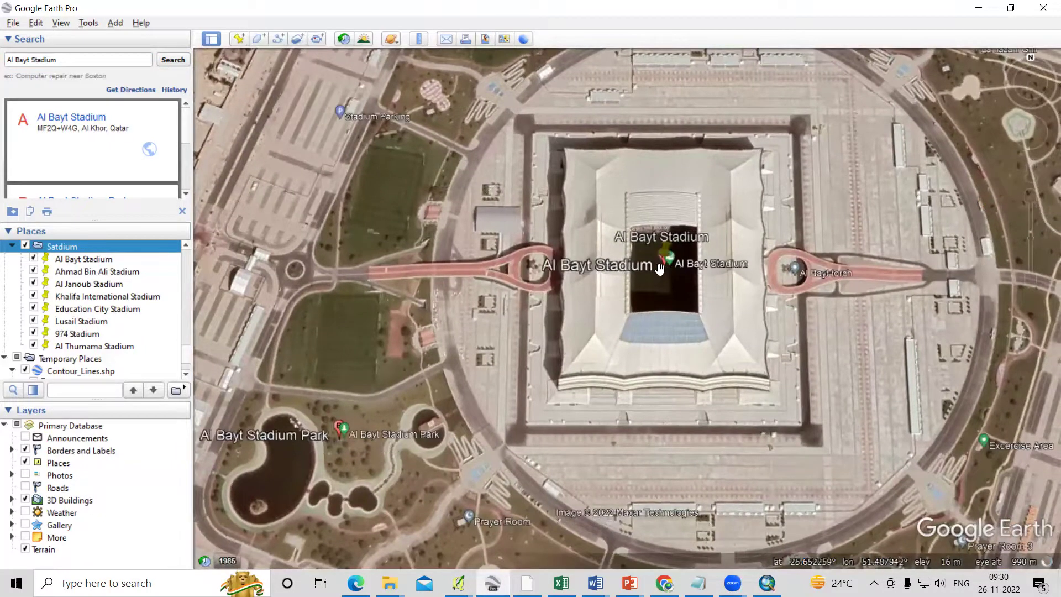
{"action": "left_click", "coordinate": [239, 40]}
{"action": "left_click_drag", "start_coordinate": [626, 304], "coordinate": [669, 290]}
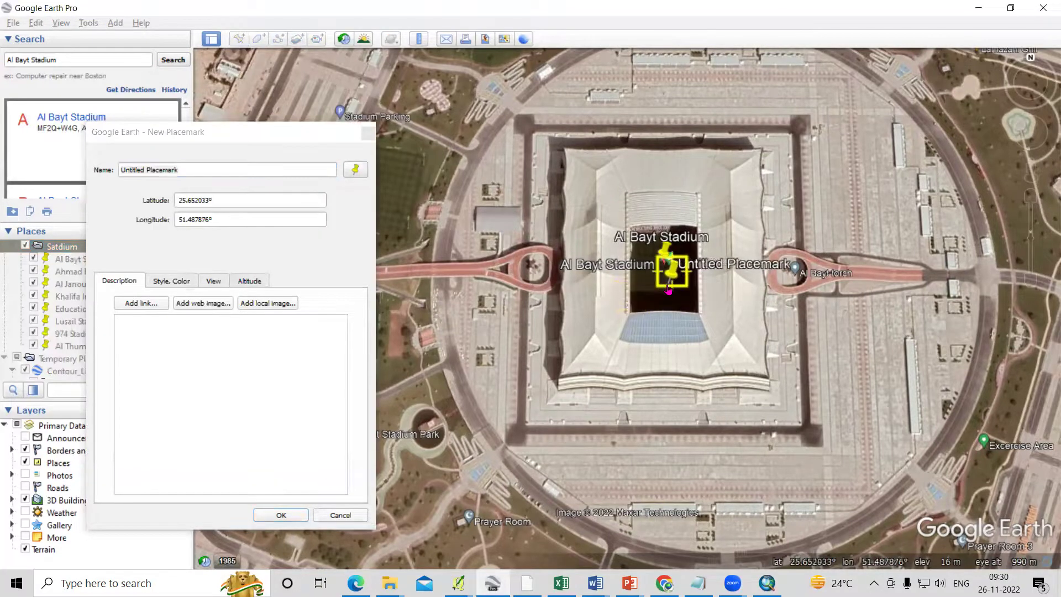
Name the new placemark Al Bayt Stadium and save it.
{"action": "left_click_drag", "start_coordinate": [221, 200], "coordinate": [173, 209]}
{"action": "key", "text": "Tab"}
{"action": "key", "text": "shift+Home"}
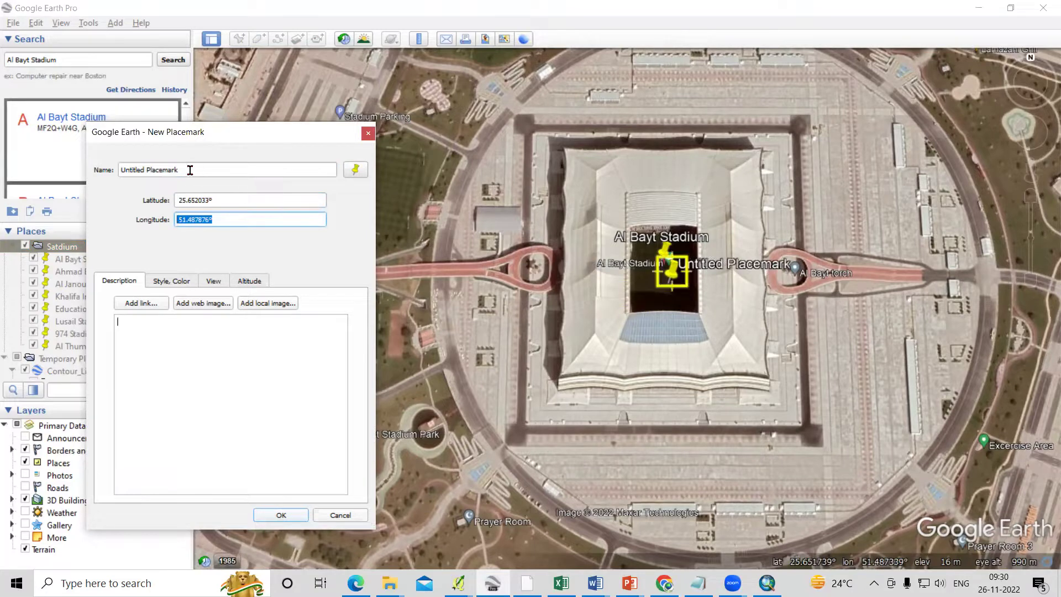
{"action": "left_click_drag", "start_coordinate": [190, 171], "coordinate": [102, 173]}
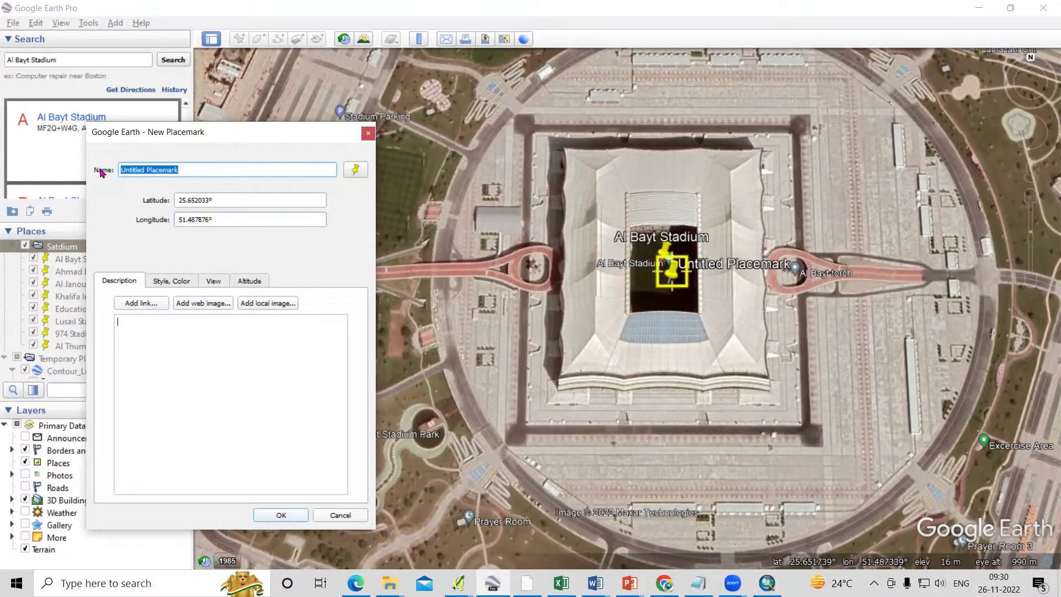
{"action": "type", "text": "Al Bayt Stadium"}
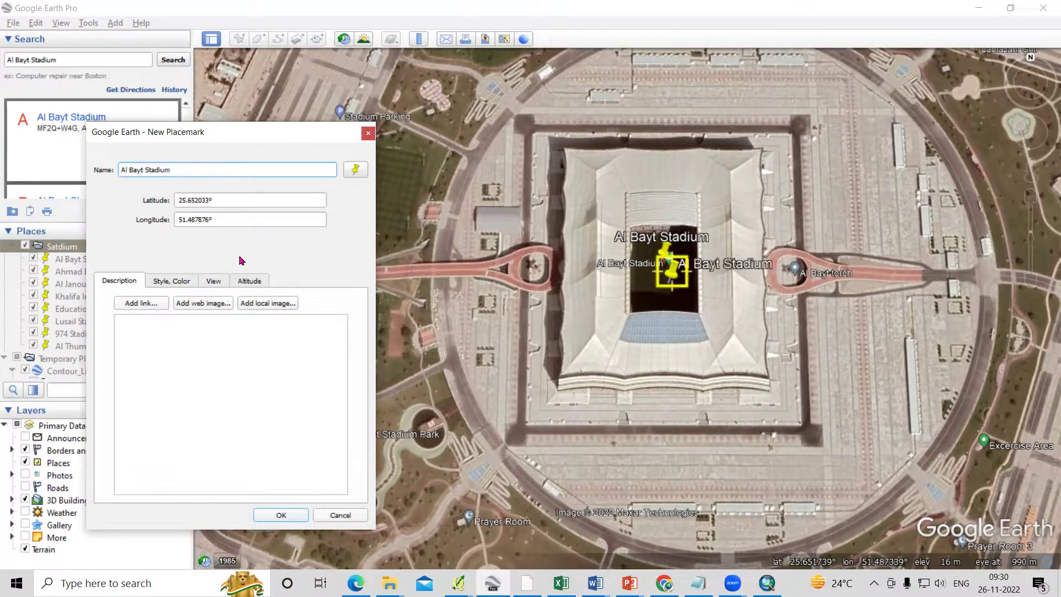
{"action": "left_click", "coordinate": [281, 515]}
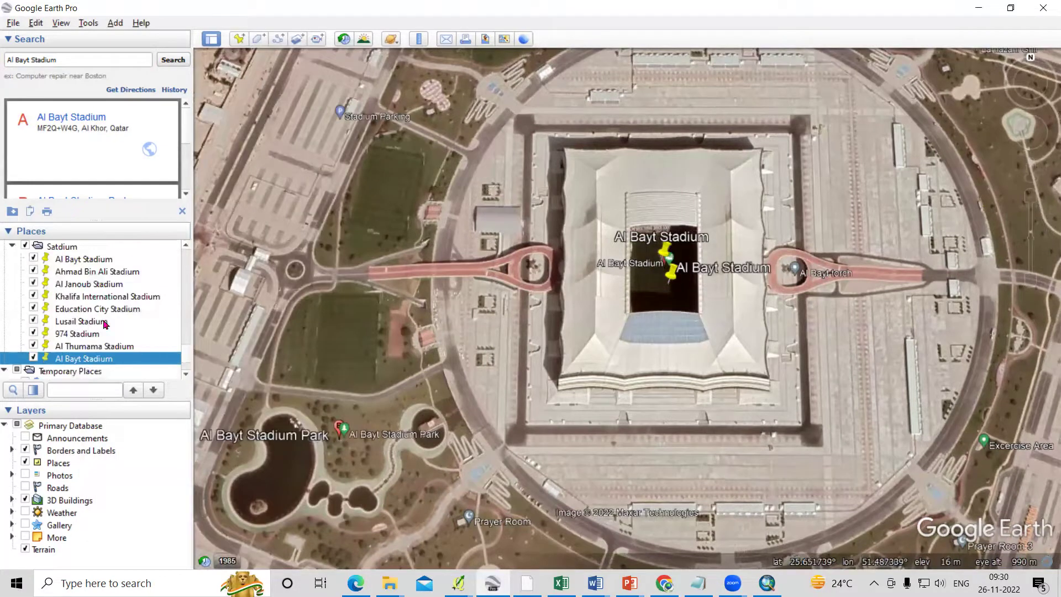
Create a new folder named Stadium_Name in My Places.
{"action": "scroll", "coordinate": [104, 283], "scroll_direction": "up", "scroll_amount": 1}
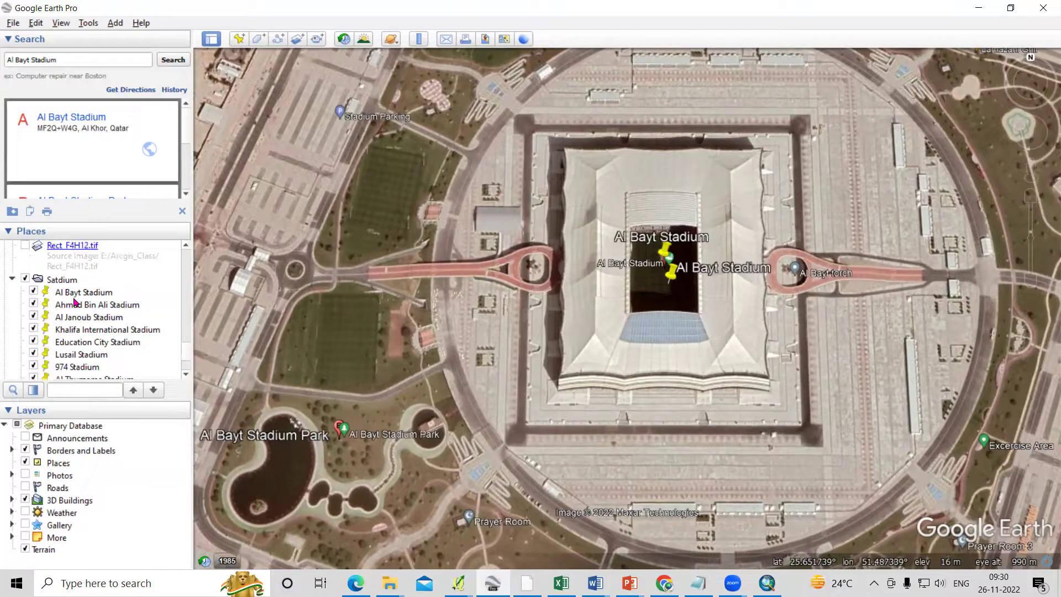
{"action": "scroll", "coordinate": [84, 331], "scroll_direction": "up", "scroll_amount": 6}
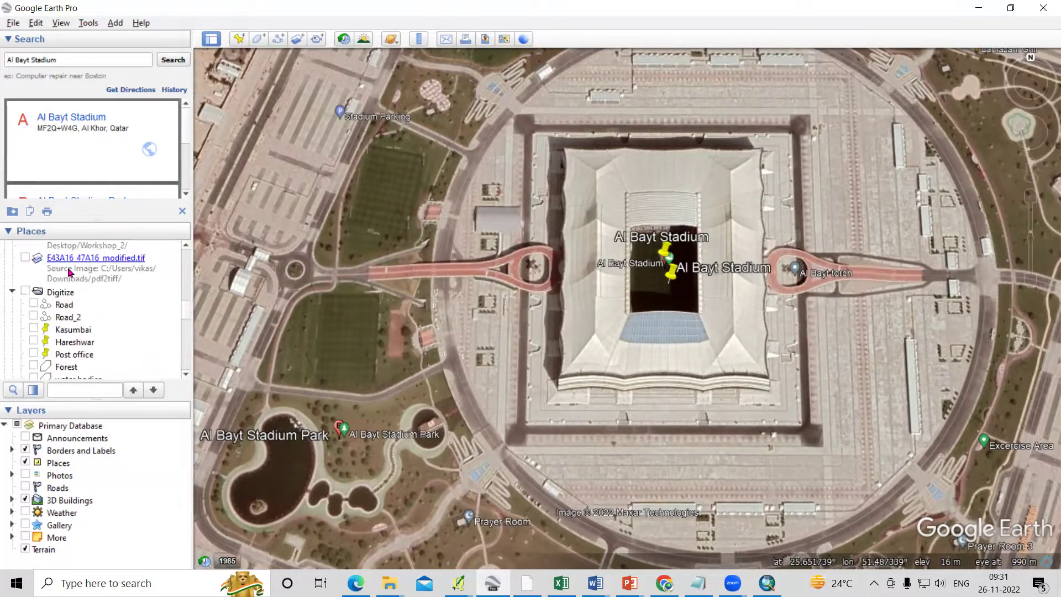
{"action": "scroll", "coordinate": [69, 271], "scroll_direction": "up", "scroll_amount": 8}
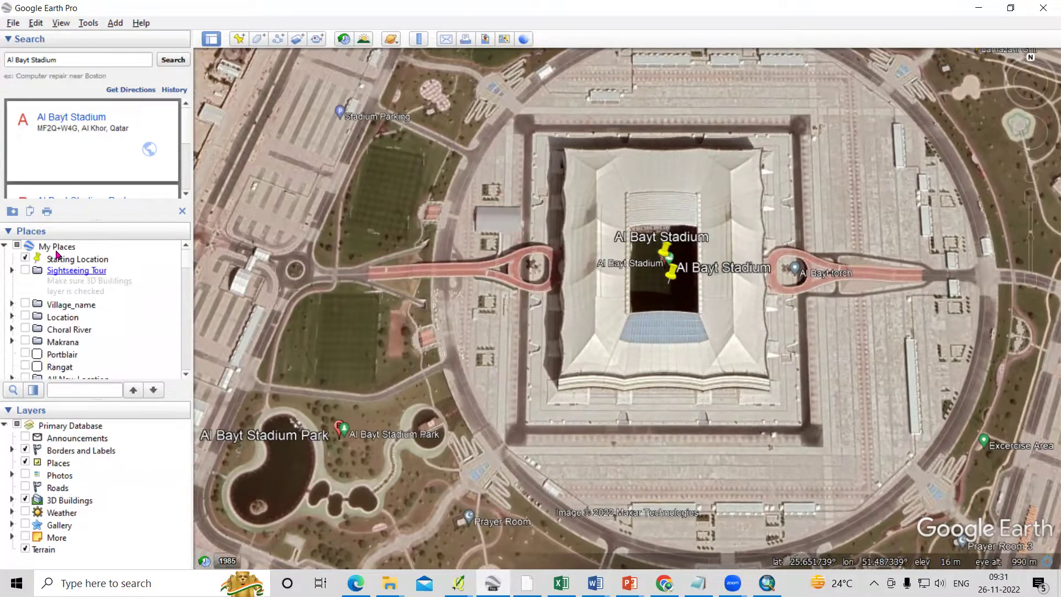
{"action": "right_click", "coordinate": [58, 246]}
{"action": "mouse_move", "coordinate": [83, 254]}
{"action": "left_click", "coordinate": [205, 262]}
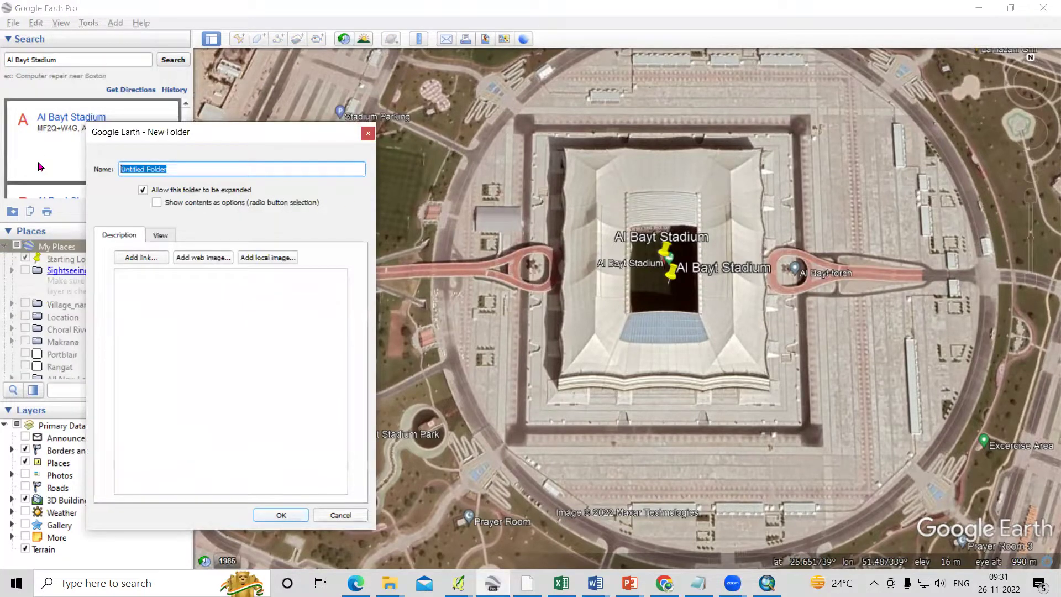
{"action": "key", "text": "BackSpace"}
{"action": "type", "text": "Sa"}
{"action": "key", "text": "BackSpace"}
{"action": "type", "text": "tadium Name"}
{"action": "left_click", "coordinate": [201, 454]}
{"action": "left_click", "coordinate": [268, 515]}
Move the newly added Al Bayt Stadium placemark into the Stadium_Name folder.
{"action": "scroll", "coordinate": [91, 344], "scroll_direction": "down", "scroll_amount": 4}
{"action": "scroll", "coordinate": [91, 345], "scroll_direction": "up", "scroll_amount": 2}
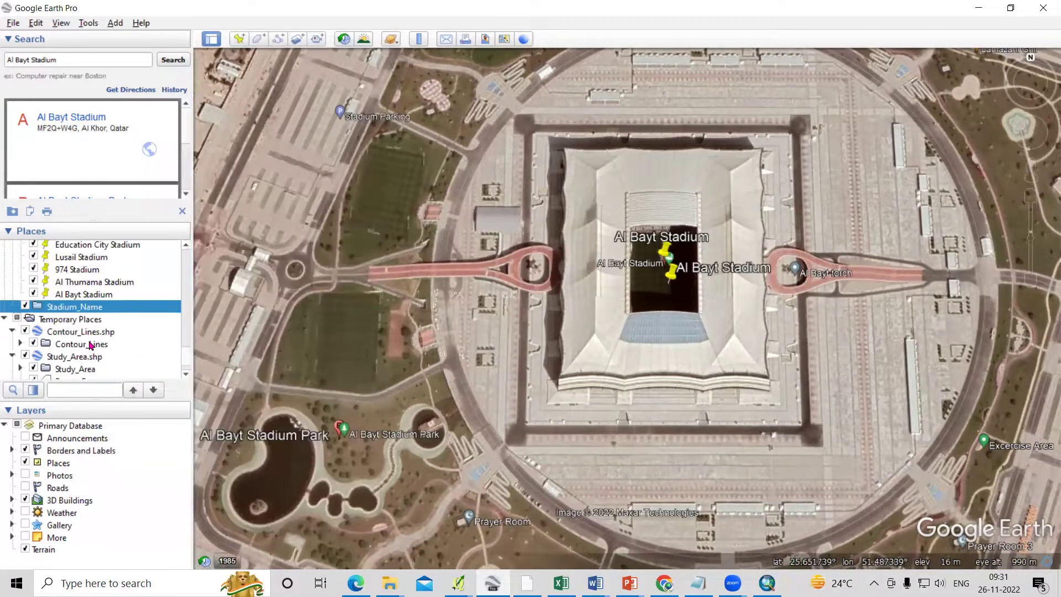
{"action": "left_click", "coordinate": [93, 295]}
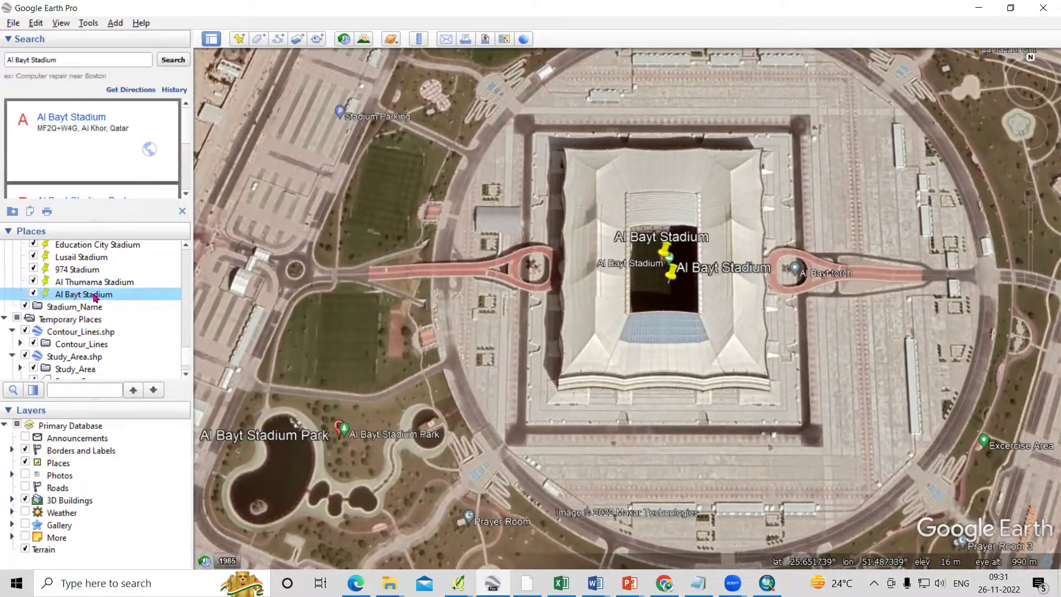
{"action": "left_click_drag", "start_coordinate": [95, 297], "coordinate": [87, 310]}
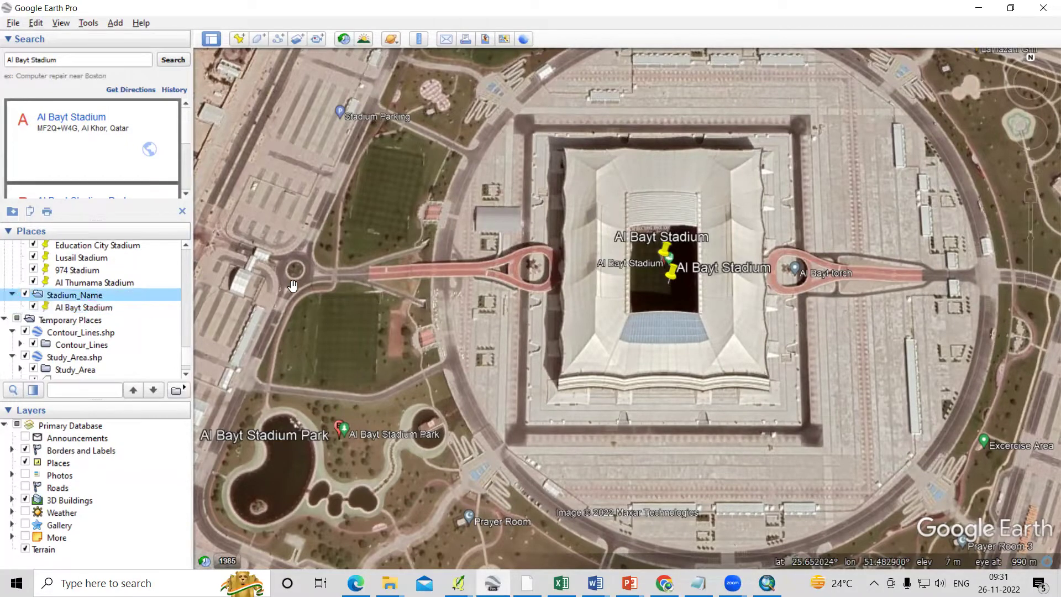
Copy the Ahmad Bin Ali Stadium name from the web article and search for it in Google Earth Pro.
{"action": "key", "text": "alt+Tab"}
{"action": "scroll", "coordinate": [401, 327], "scroll_direction": "down", "scroll_amount": 10}
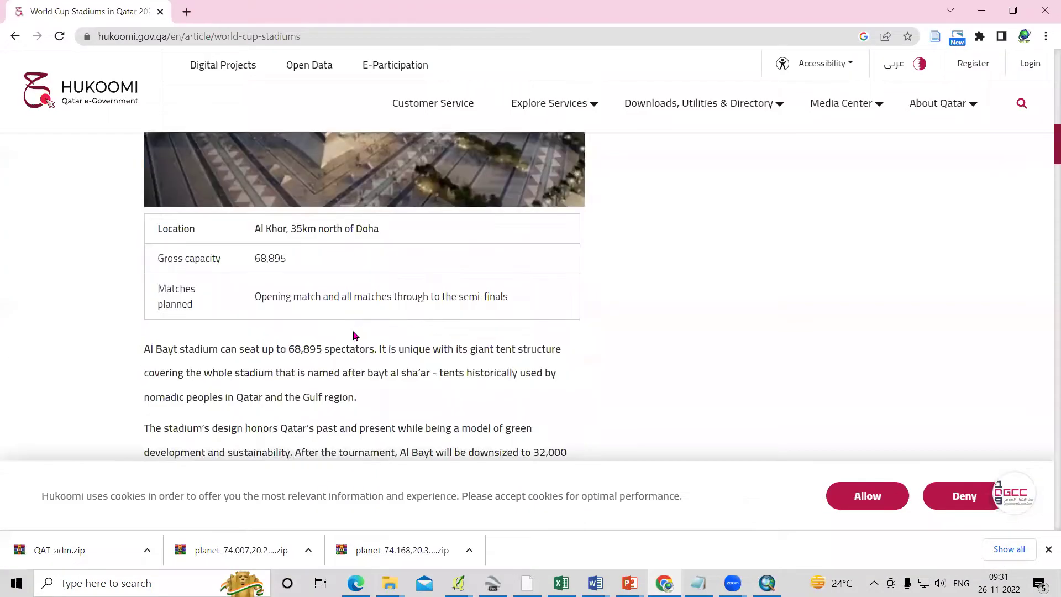
{"action": "left_click_drag", "start_coordinate": [145, 184], "coordinate": [301, 188]}
{"action": "key", "text": "ctrl+c"}
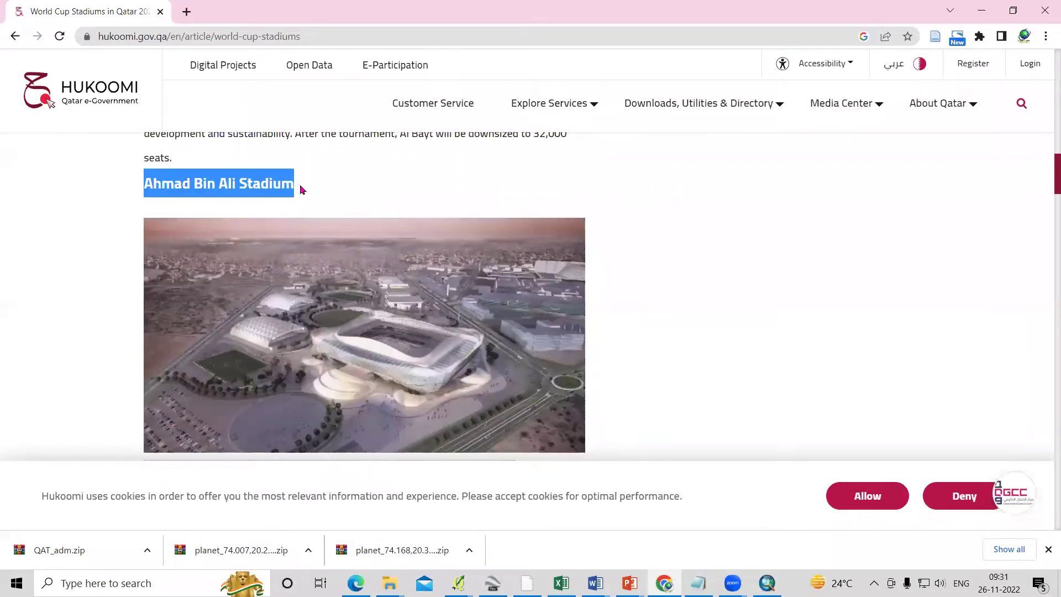
{"action": "key", "text": "alt+Tab"}
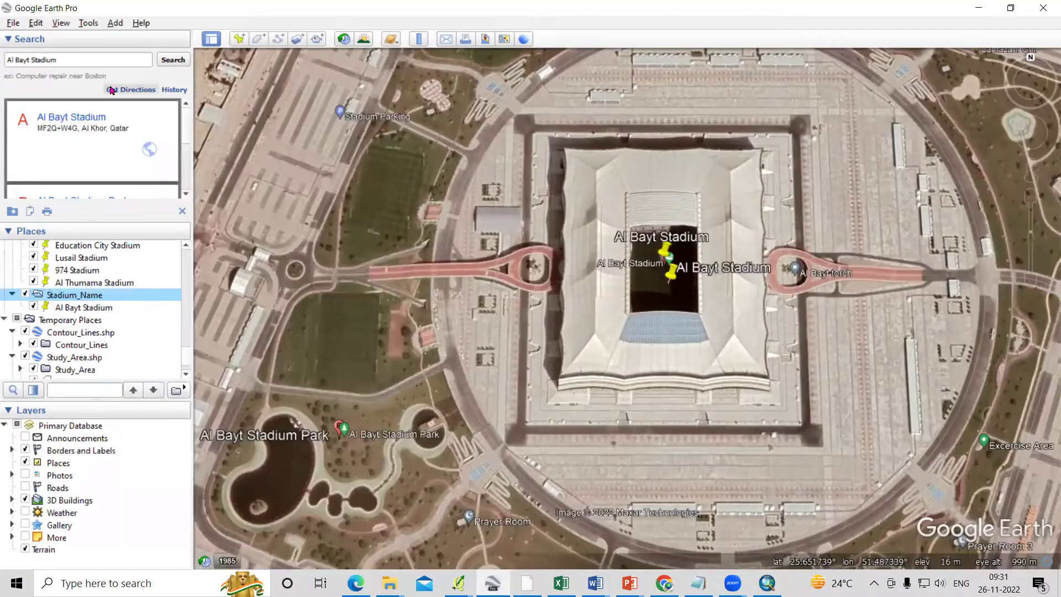
{"action": "left_click_drag", "start_coordinate": [55, 59], "coordinate": [2, 66]}
{"action": "key", "text": "BackSpace"}
{"action": "key", "text": "ctrl+v"}
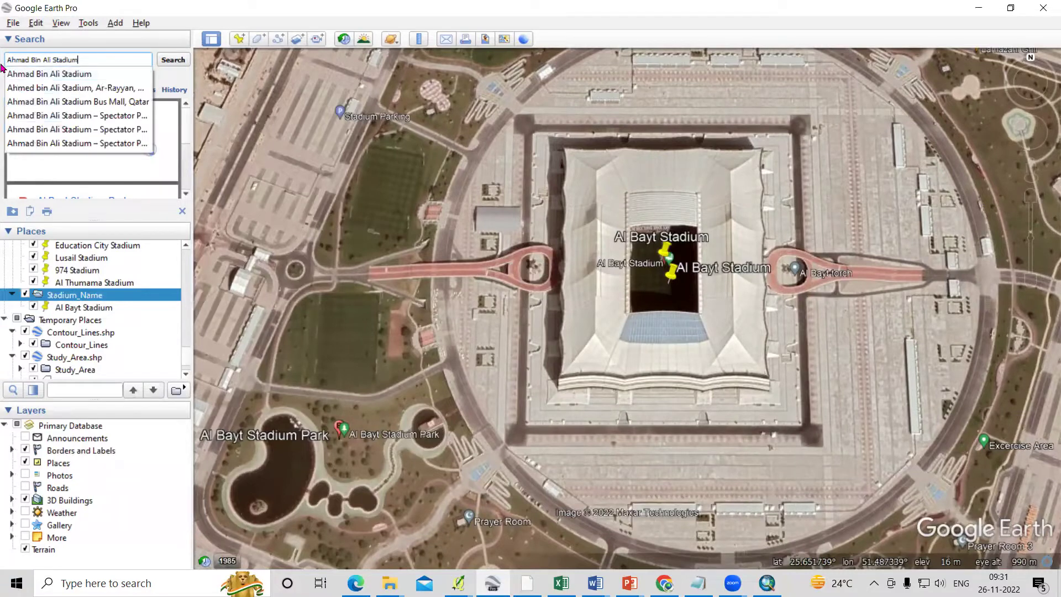
{"action": "left_click", "coordinate": [173, 59]}
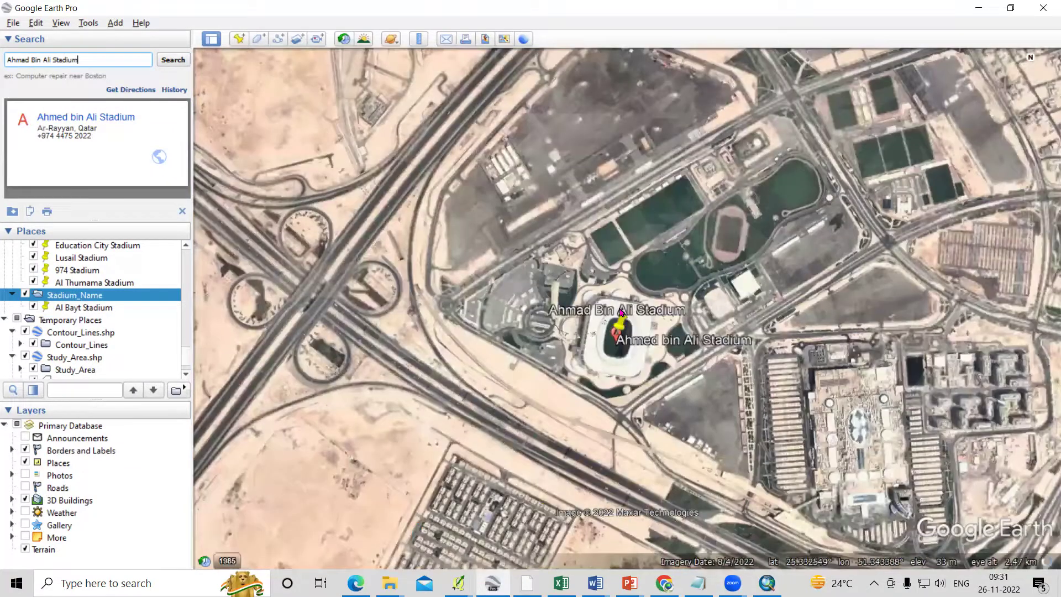
Examine Ahmad Bin Ali Stadium and its surroundings closely in the satellite imagery.
{"action": "scroll", "coordinate": [643, 330], "scroll_direction": "up", "scroll_amount": 3}
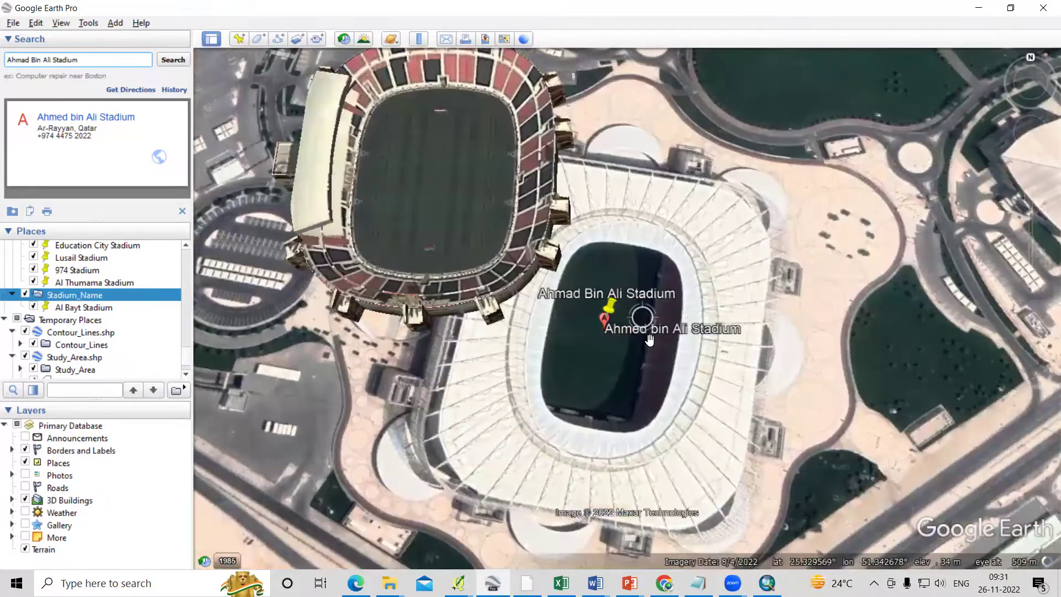
{"action": "scroll", "coordinate": [641, 332], "scroll_direction": "up", "scroll_amount": 1}
{"action": "scroll", "coordinate": [632, 395], "scroll_direction": "down", "scroll_amount": 1}
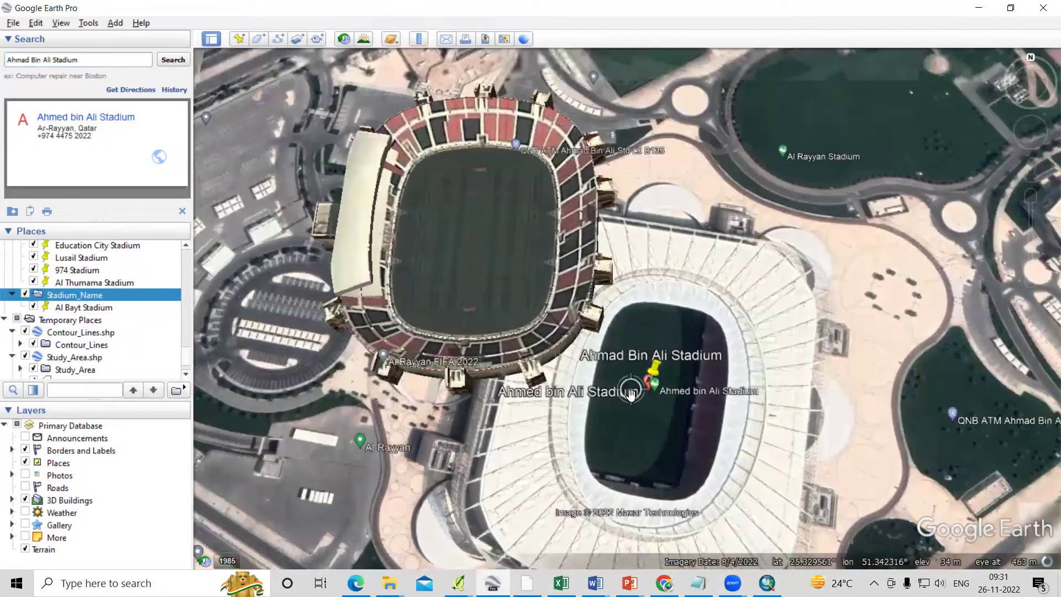
{"action": "scroll", "coordinate": [632, 392], "scroll_direction": "down", "scroll_amount": 2}
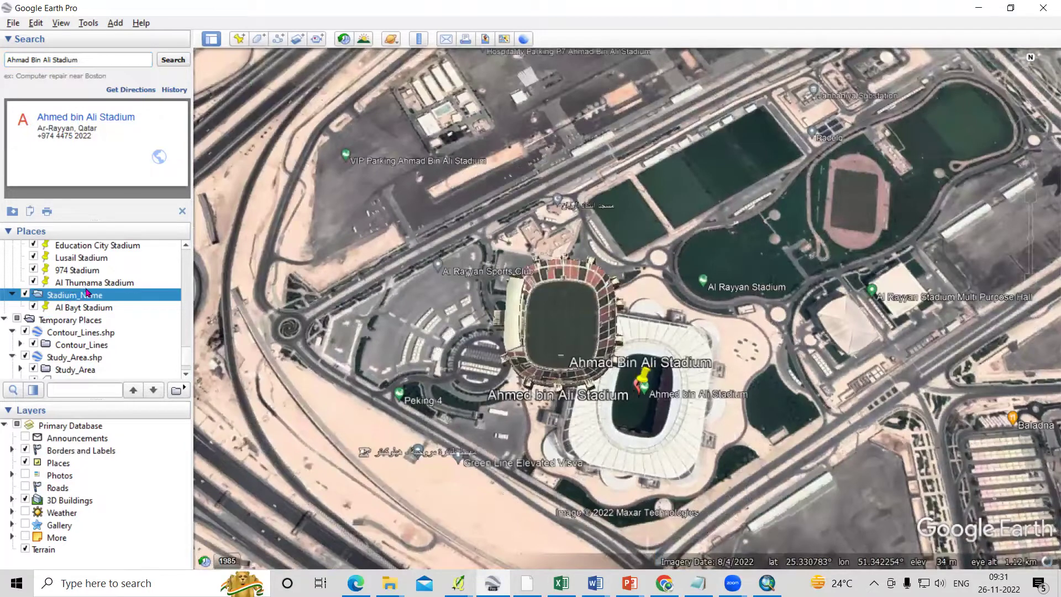
Review the properties of the Ahmad Bin Ali Stadium placemark in the Satdium folder without changing them.
{"action": "scroll", "coordinate": [87, 293], "scroll_direction": "up", "scroll_amount": 3}
{"action": "left_click", "coordinate": [93, 307]}
{"action": "scroll", "coordinate": [101, 329], "scroll_direction": "down", "scroll_amount": 2}
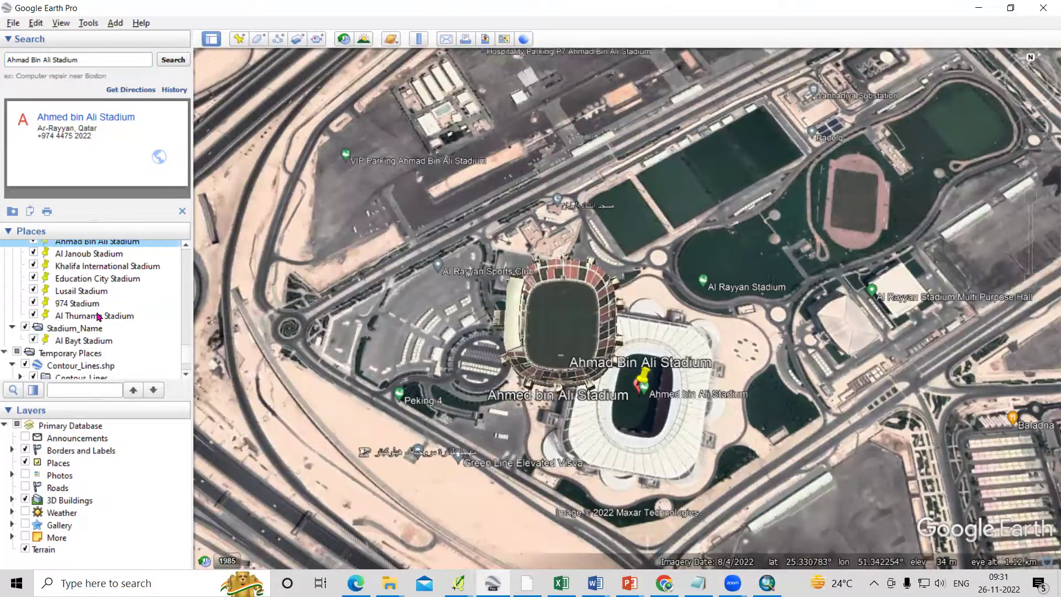
{"action": "scroll", "coordinate": [98, 316], "scroll_direction": "up", "scroll_amount": 2}
{"action": "left_click", "coordinate": [75, 295]}
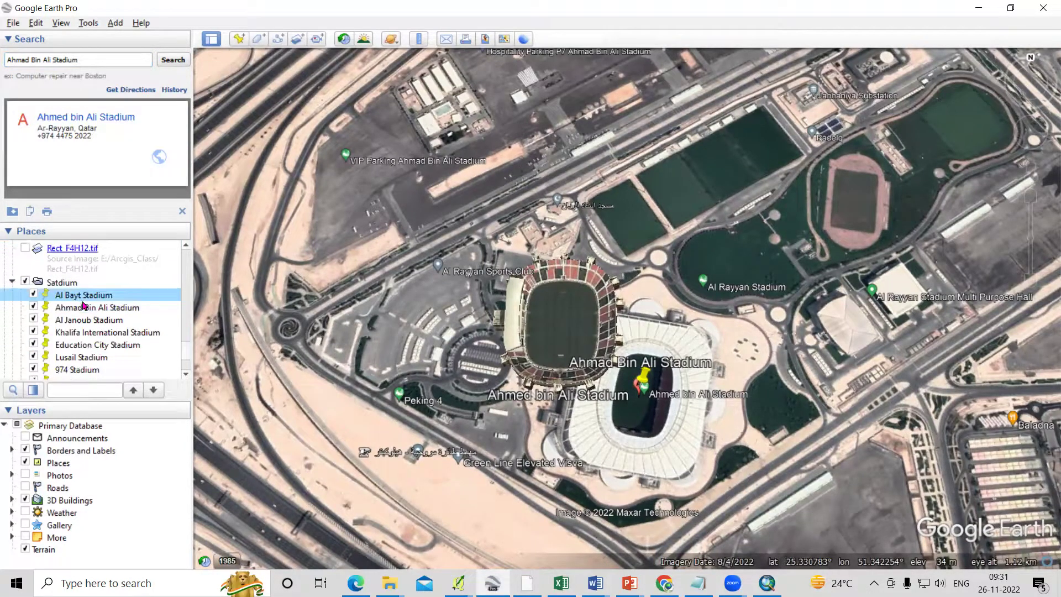
{"action": "left_click", "coordinate": [84, 307]}
{"action": "right_click", "coordinate": [84, 307]}
{"action": "left_click", "coordinate": [128, 495]}
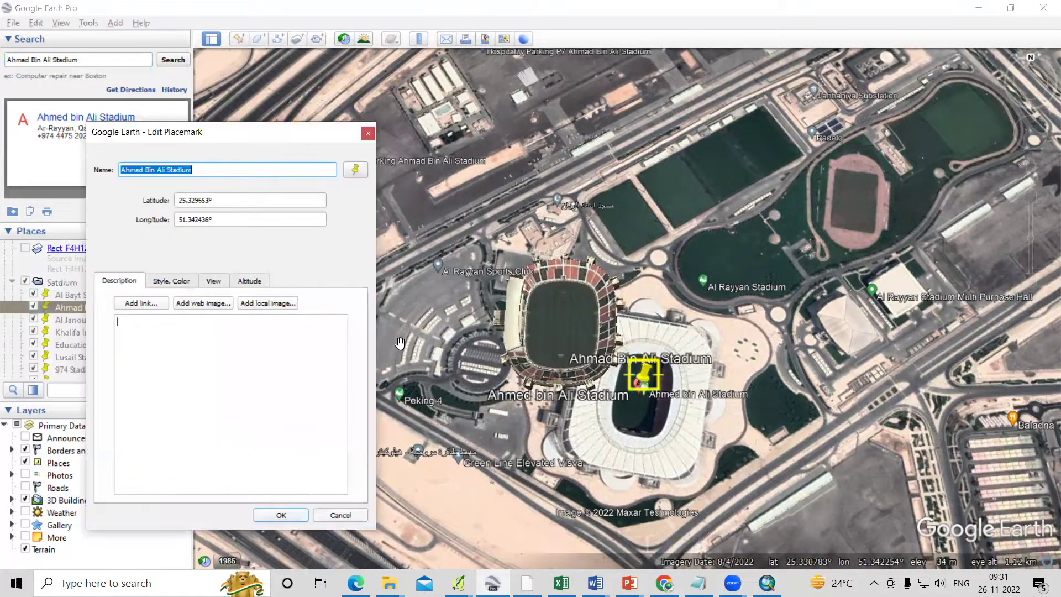
{"action": "left_click", "coordinate": [367, 134]}
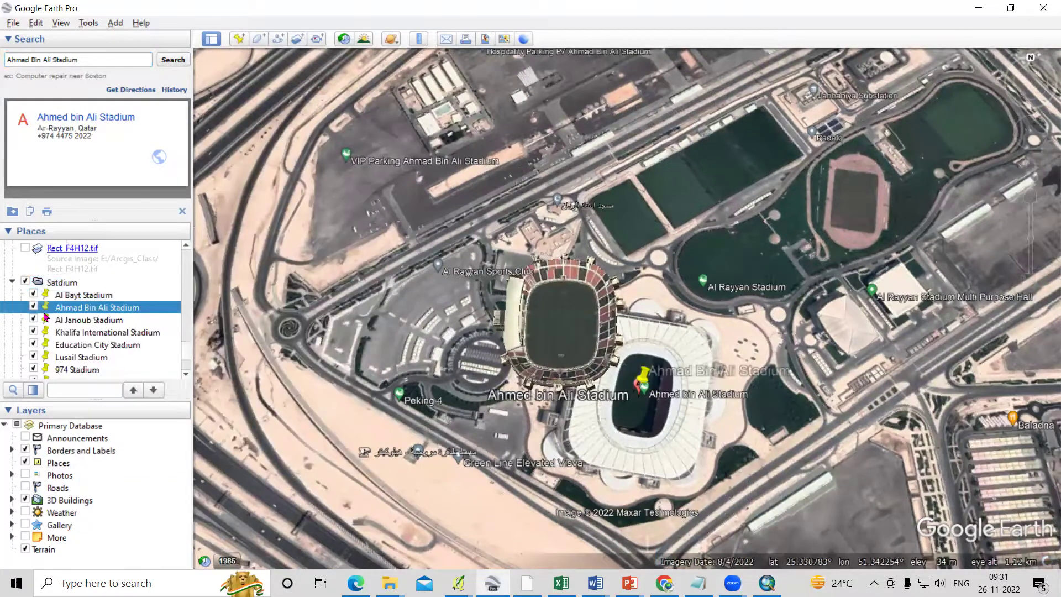
Start saving the Satdium folder as a place file and choose the Fifa worldcup folder as its destination.
{"action": "left_click", "coordinate": [78, 283]}
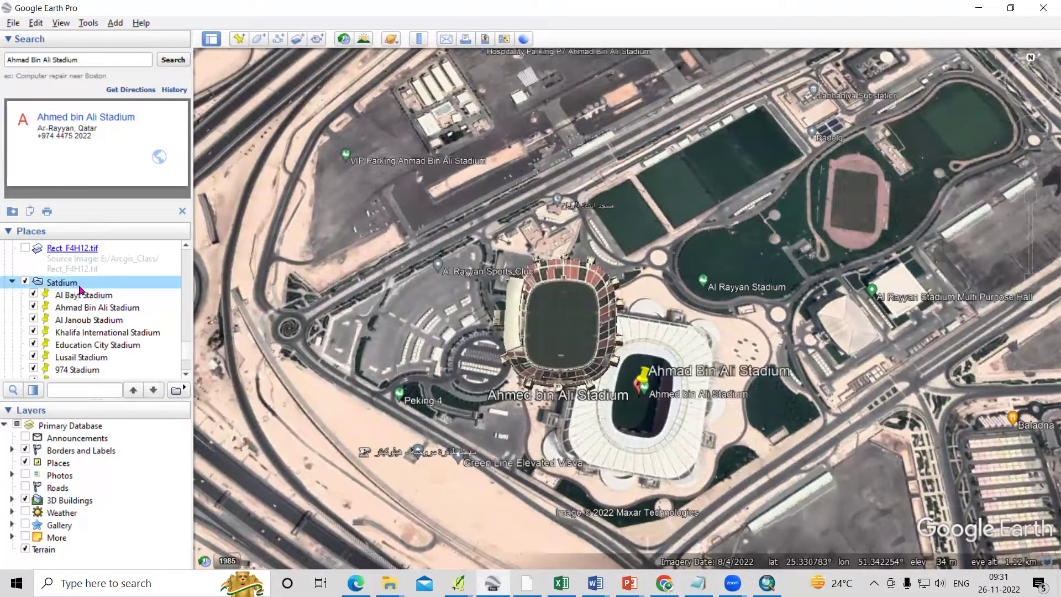
{"action": "right_click", "coordinate": [81, 290]}
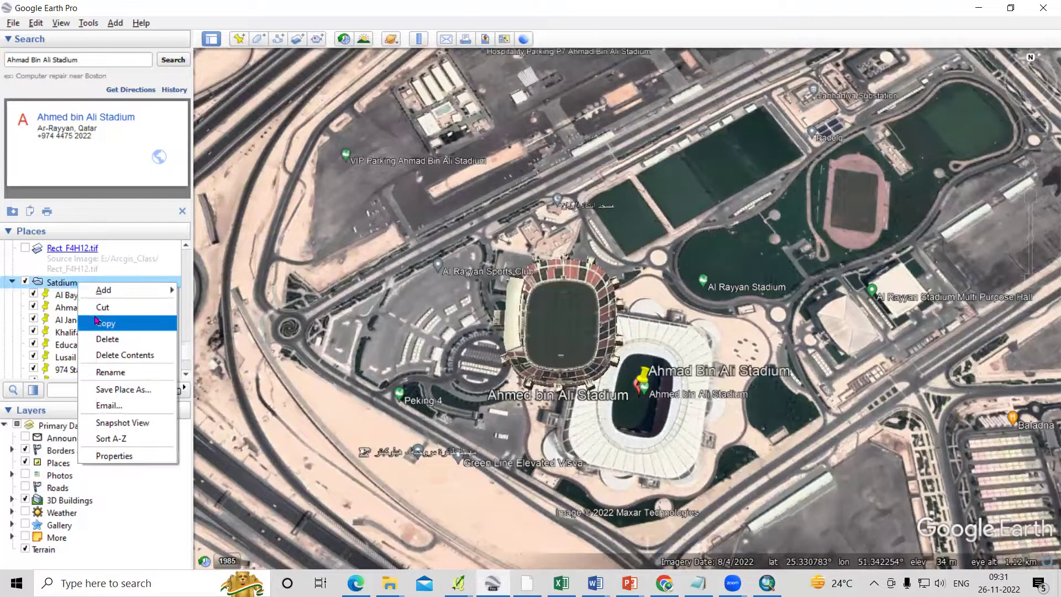
{"action": "left_click", "coordinate": [126, 390]}
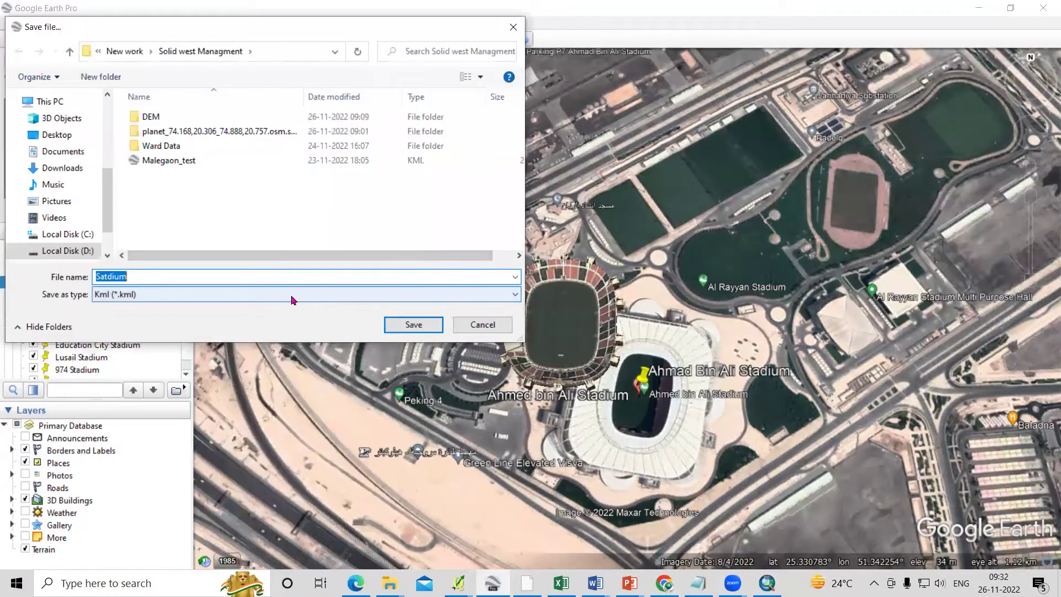
{"action": "left_click", "coordinate": [98, 51]}
{"action": "left_click", "coordinate": [113, 72]}
{"action": "double_click", "coordinate": [196, 157]}
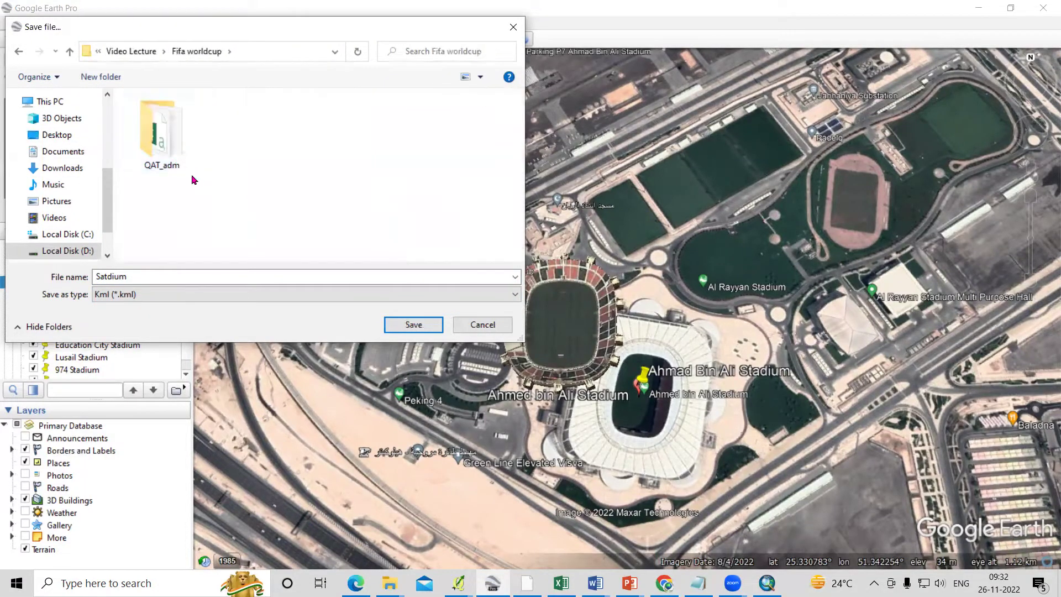
Name the file Satdium_Name and save it in Kml format.
{"action": "double_click", "coordinate": [166, 281]}
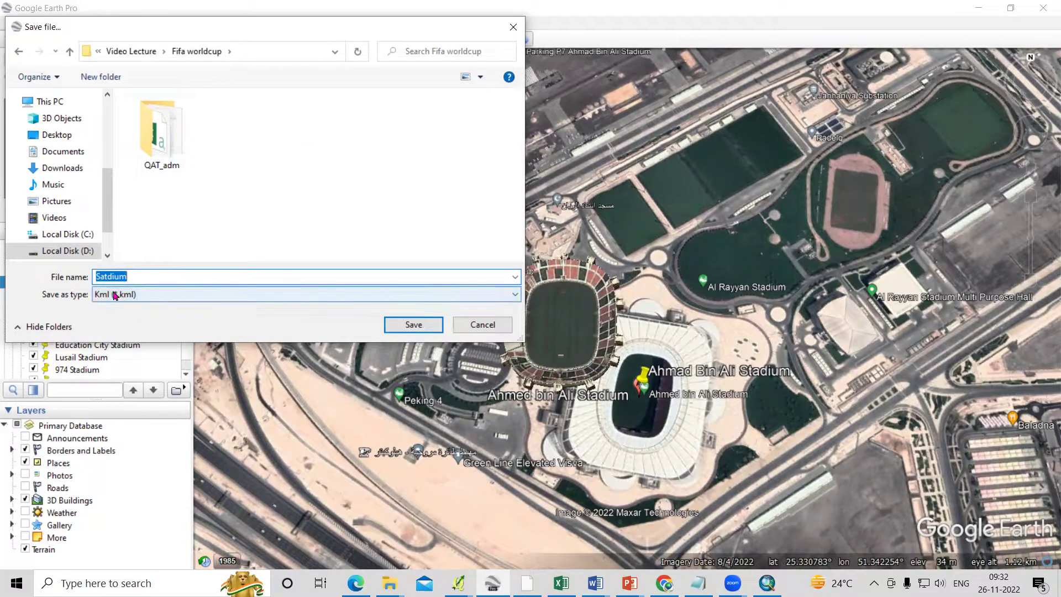
{"action": "left_click", "coordinate": [182, 279]}
{"action": "type", "text": "_Name"}
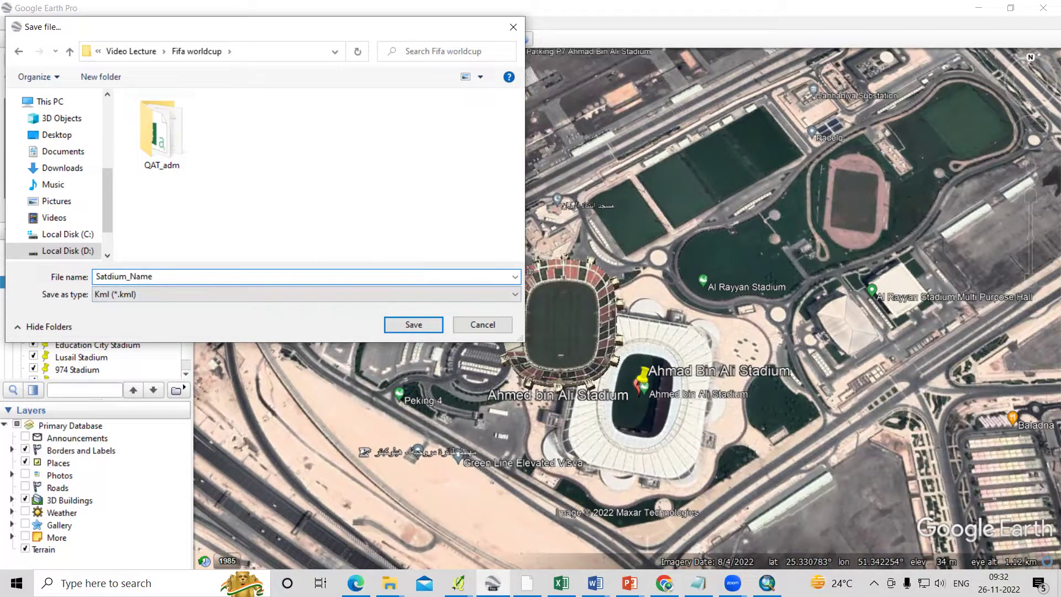
{"action": "left_click", "coordinate": [132, 294]}
{"action": "left_click", "coordinate": [135, 303]}
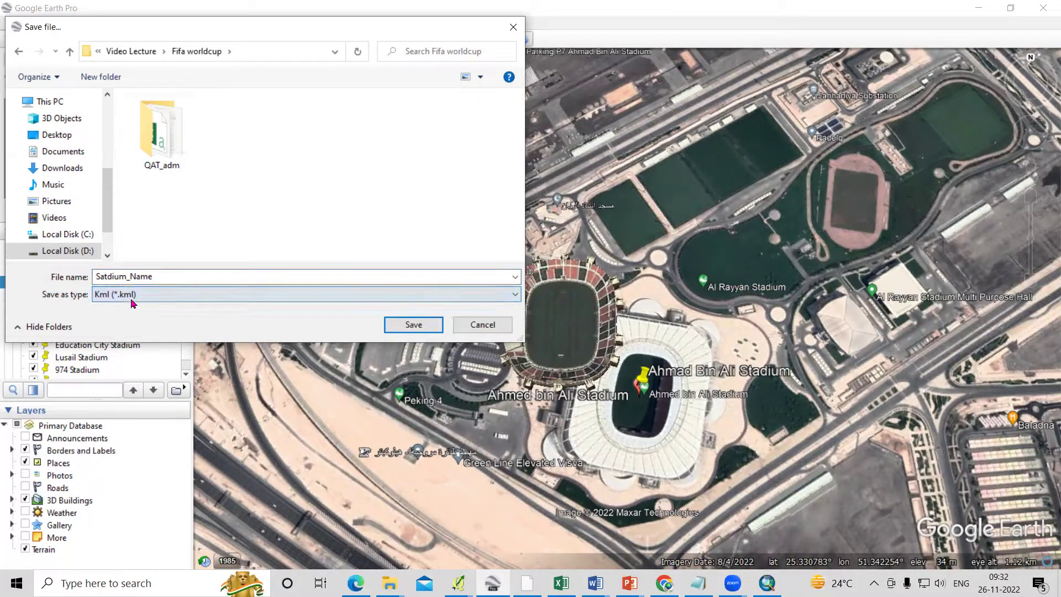
{"action": "left_click", "coordinate": [414, 326]}
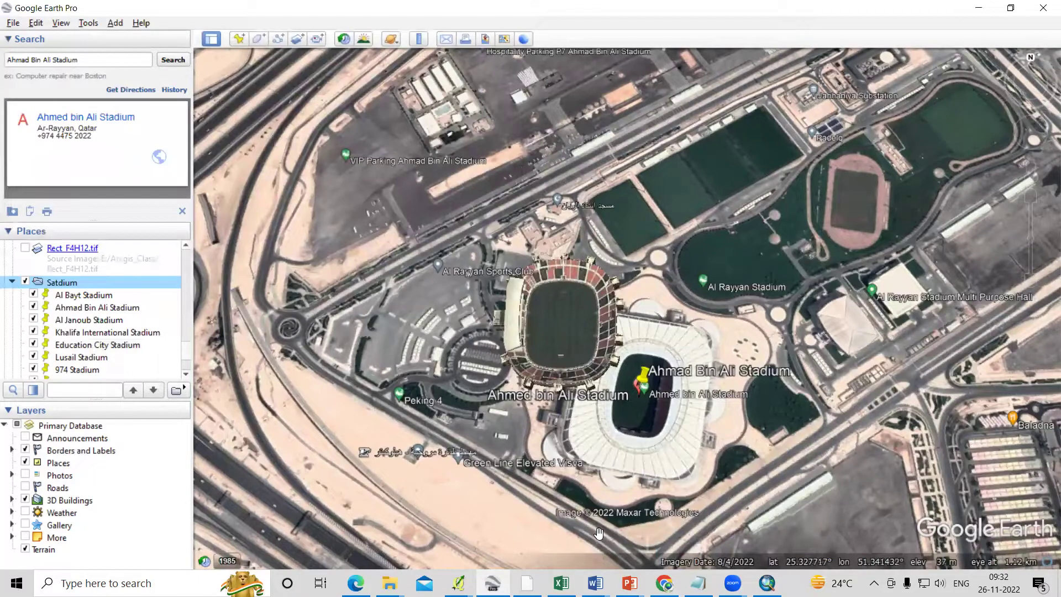
Switch to the World Cup stadiums article in Chrome and try to save the Al Bayt Stadium image.
{"action": "mouse_move", "coordinate": [665, 583]}
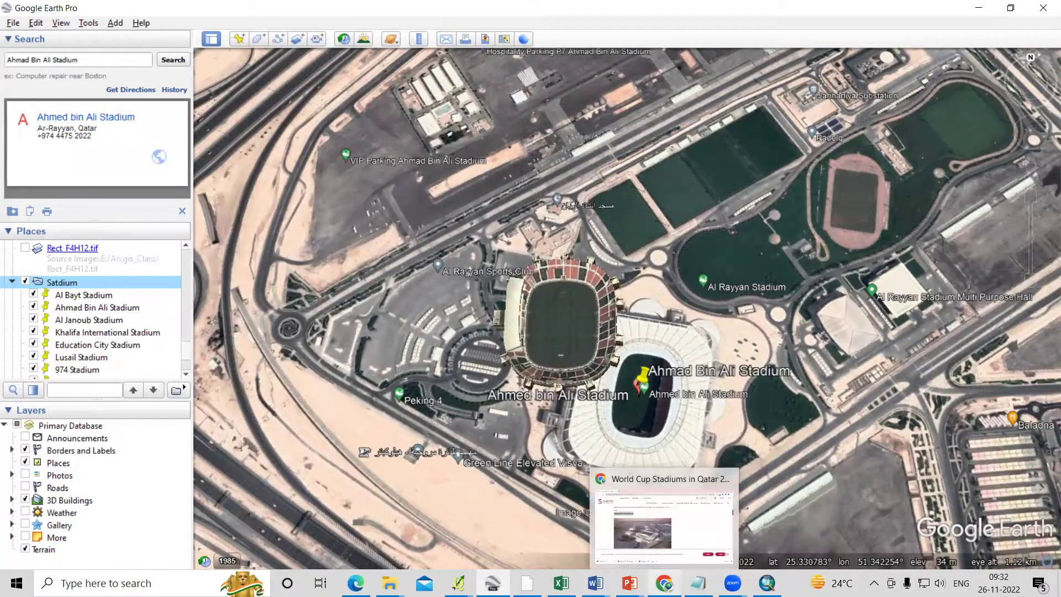
{"action": "left_click", "coordinate": [648, 539]}
{"action": "scroll", "coordinate": [389, 289], "scroll_direction": "up", "scroll_amount": 10}
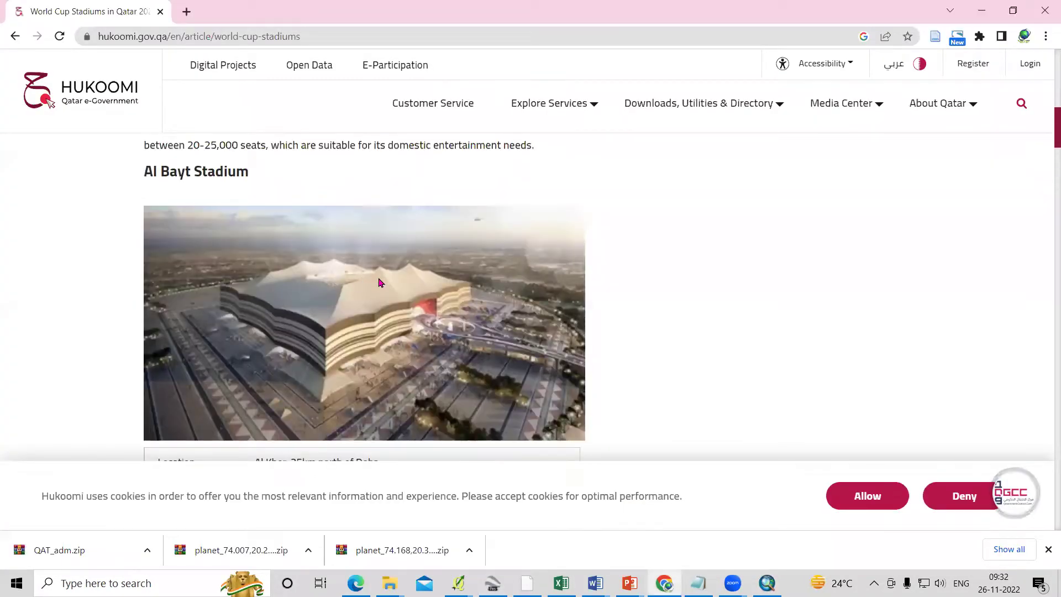
{"action": "scroll", "coordinate": [378, 282], "scroll_direction": "up", "scroll_amount": 2}
{"action": "scroll", "coordinate": [377, 283], "scroll_direction": "down", "scroll_amount": 2}
{"action": "right_click", "coordinate": [360, 287]}
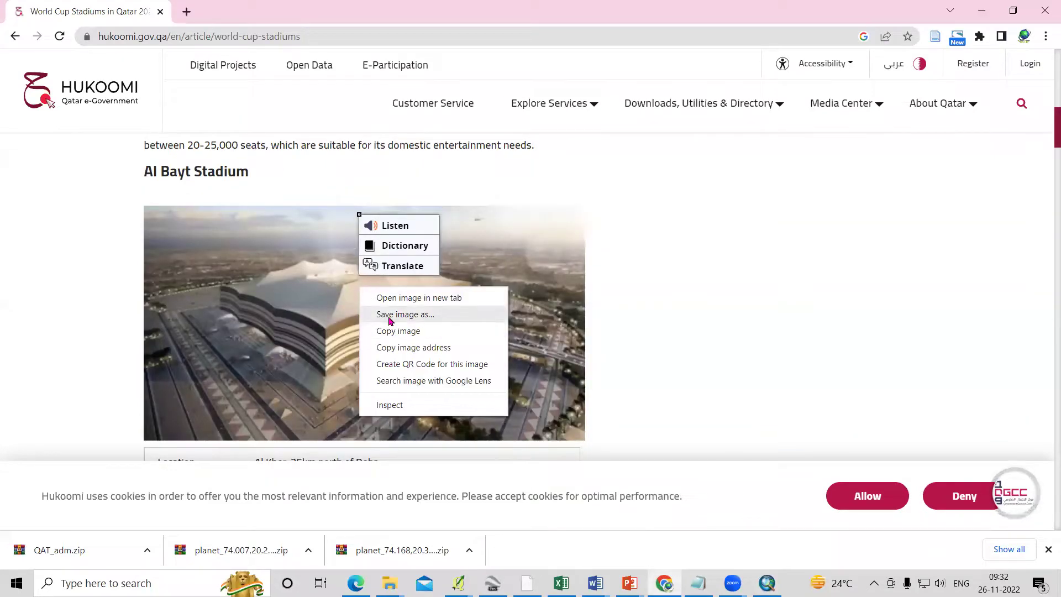
{"action": "left_click", "coordinate": [420, 316]}
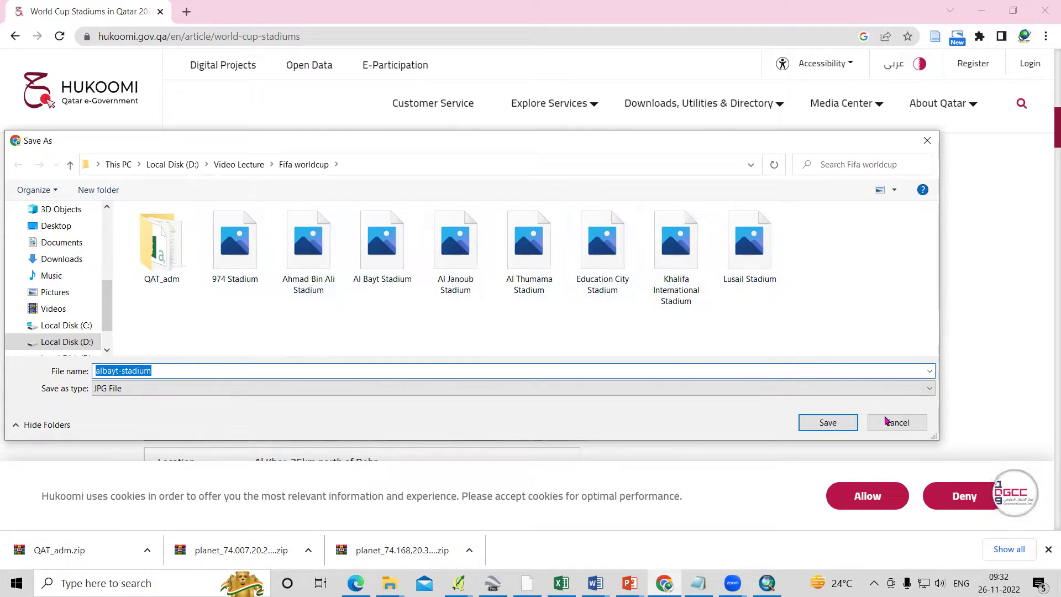
{"action": "left_click", "coordinate": [896, 423]}
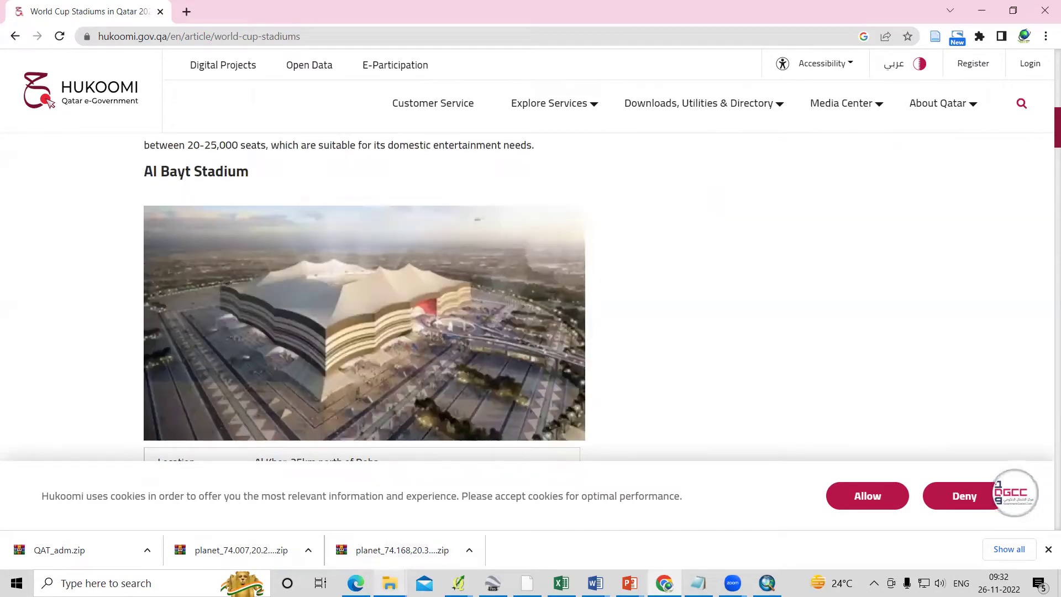
Open the Fifa worldcup folder in File Explorer and look through the saved stadium images, starting with 974 Stadium.
{"action": "mouse_move", "coordinate": [390, 584]}
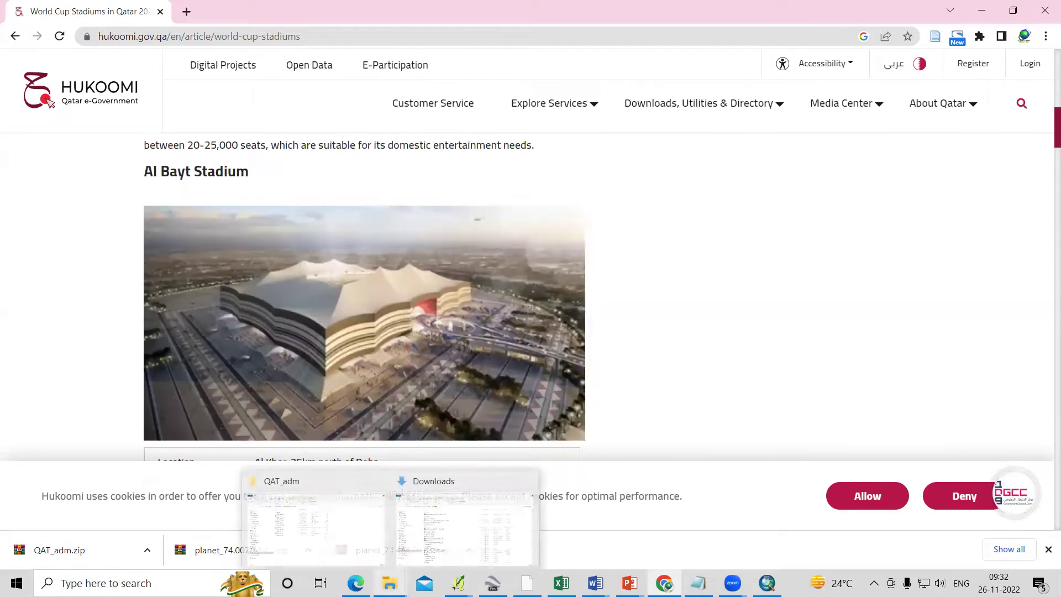
{"action": "left_click", "coordinate": [349, 557]}
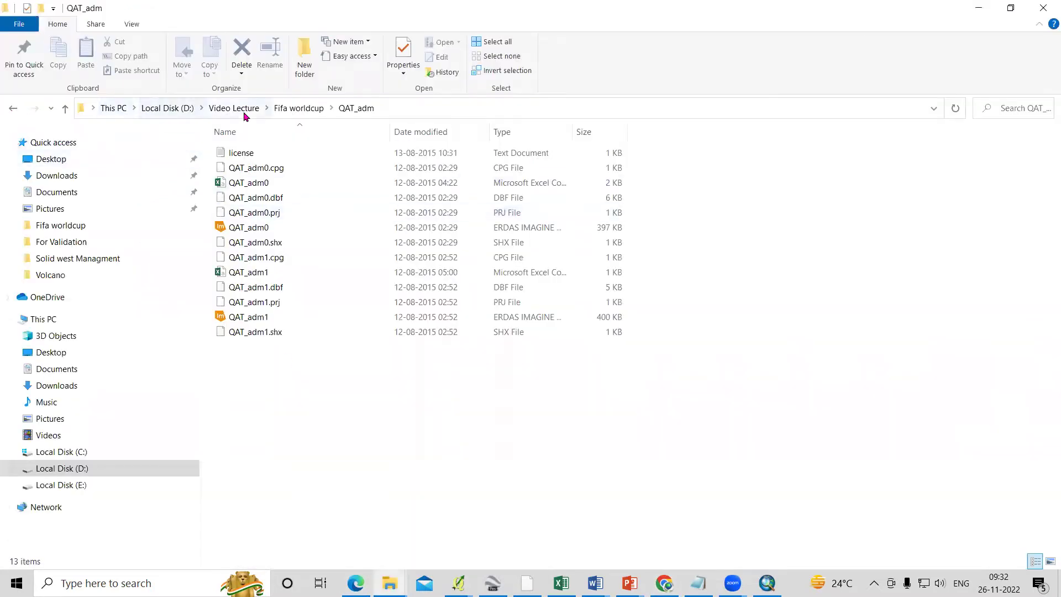
{"action": "left_click", "coordinate": [300, 108]}
{"action": "double_click", "coordinate": [325, 166]}
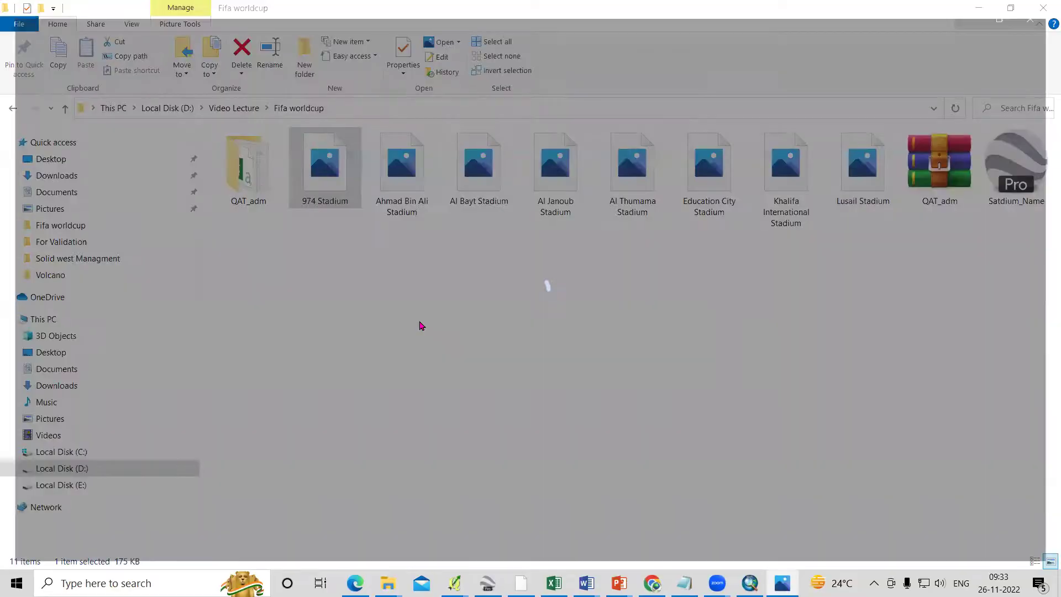
{"action": "key", "text": "Right"}
{"action": "key", "text": "Right"}
{"action": "key", "text": "Right"}
{"action": "key", "text": "Right"}
{"action": "key", "text": "Right"}
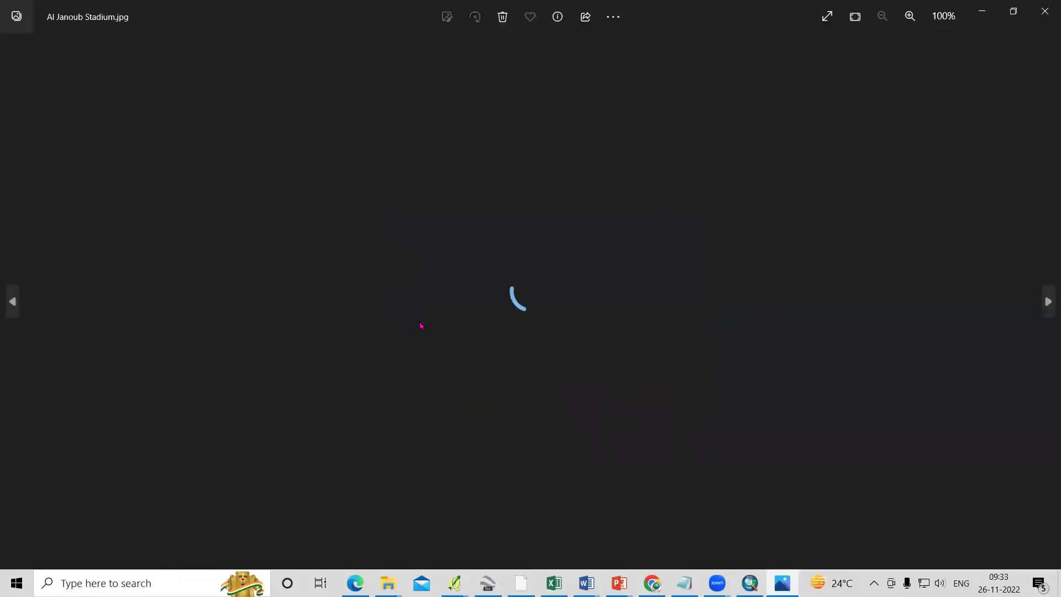
{"action": "key", "text": "Right"}
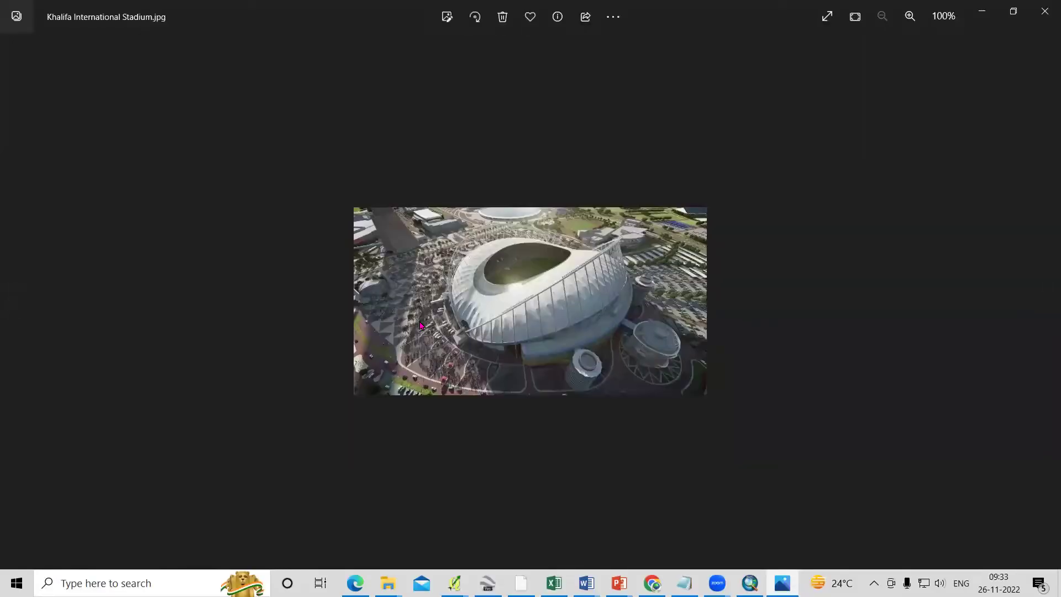
{"action": "left_click", "coordinate": [1044, 11]}
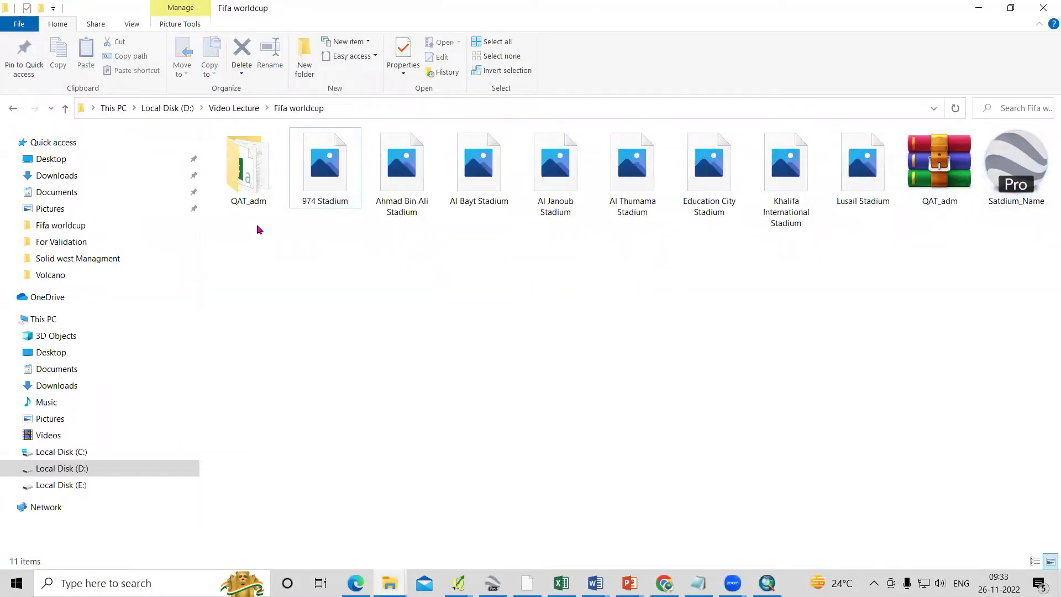
Check the contents of the QAT_adm folder and return to the Fifa worldcup folder.
{"action": "double_click", "coordinate": [258, 200]}
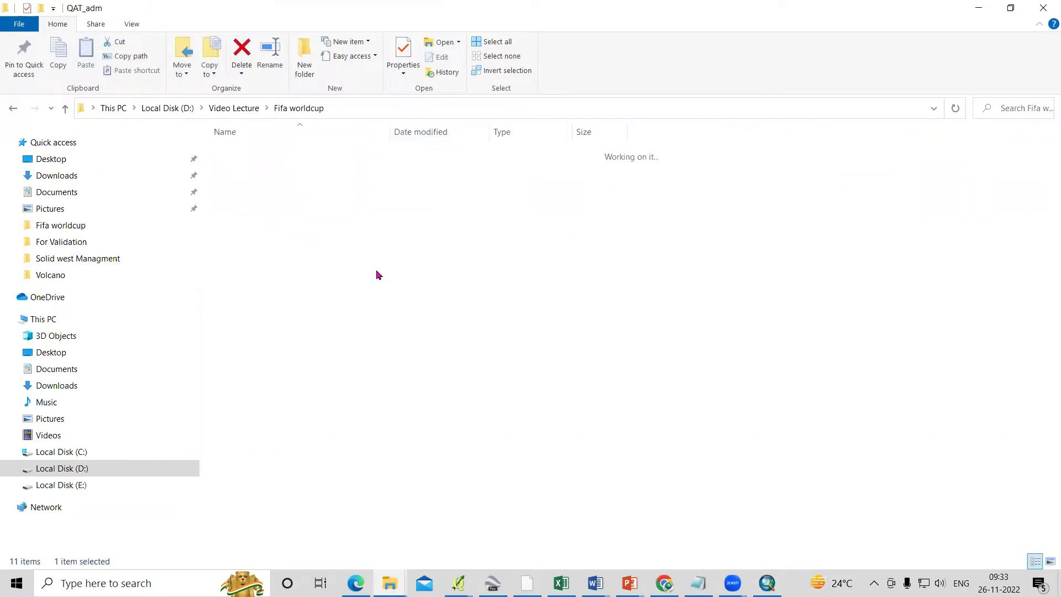
{"action": "left_click", "coordinate": [64, 107]}
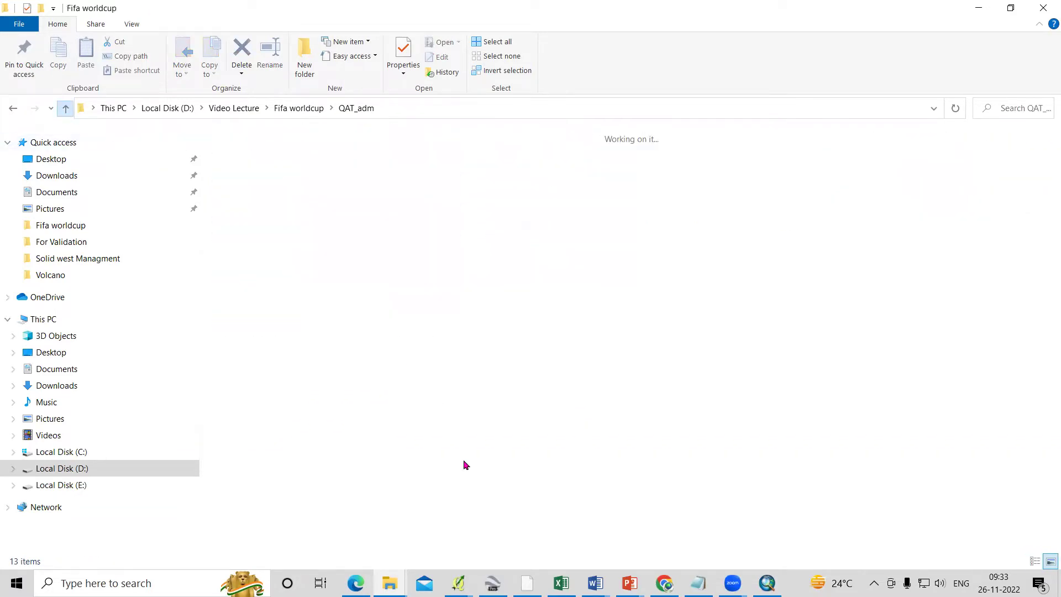
{"action": "left_click", "coordinate": [449, 437]}
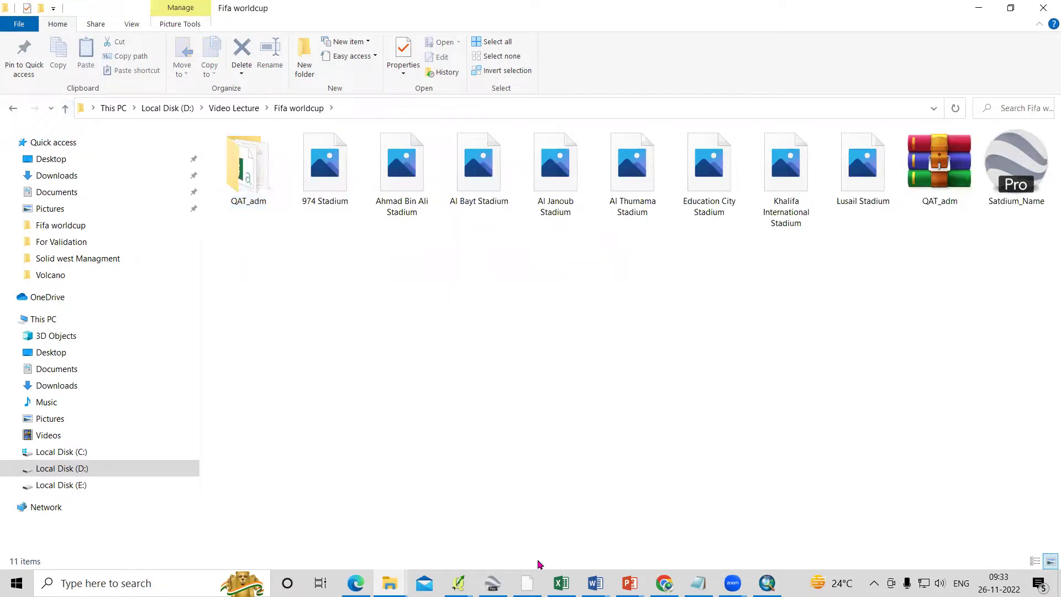
In a new Chrome tab, search Google for diva gis shapefile and open DIVA-GIS's Download data by country page.
{"action": "left_click", "coordinate": [664, 583]}
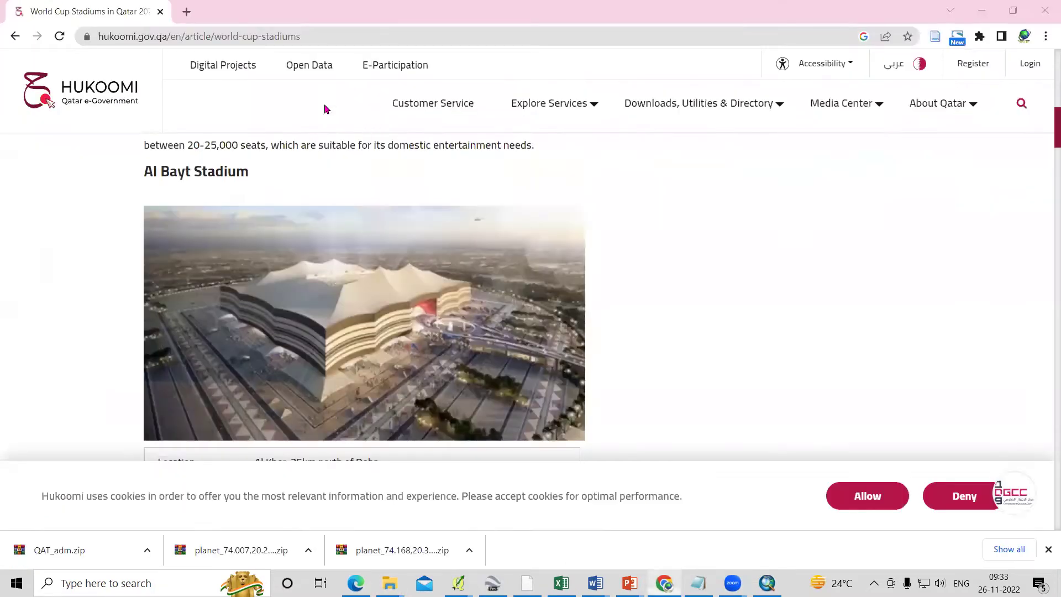
{"action": "left_click", "coordinate": [188, 12]}
{"action": "type", "text": "di"}
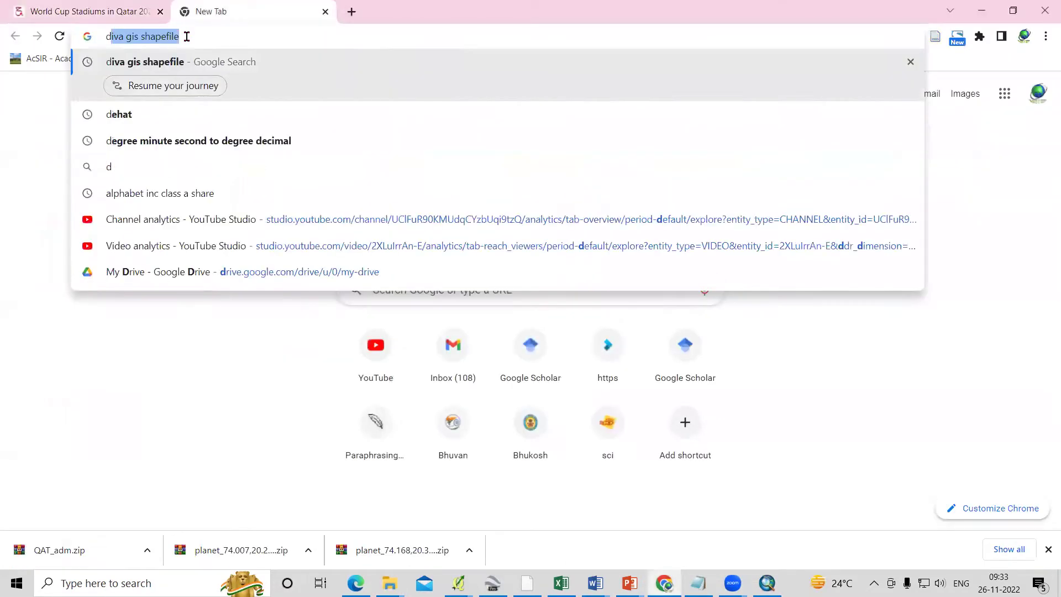
{"action": "type", "text": "va"}
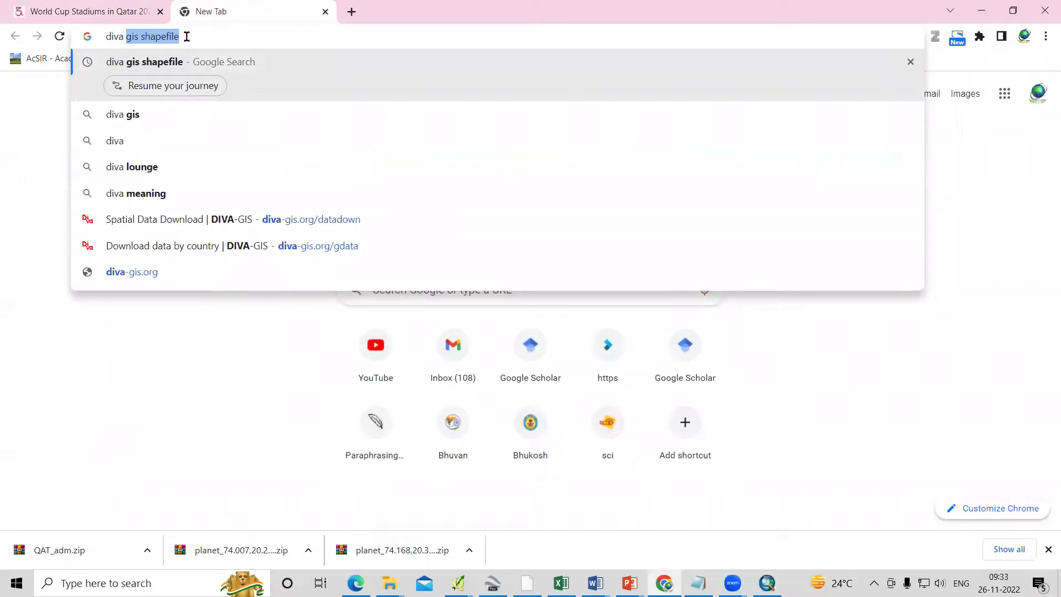
{"action": "left_click", "coordinate": [260, 70]}
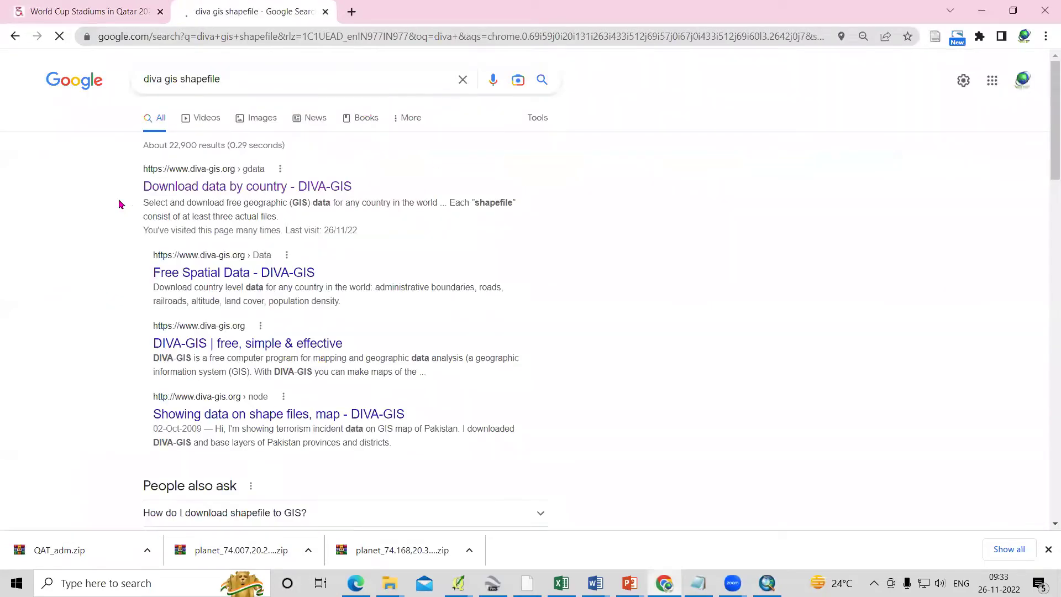
{"action": "left_click", "coordinate": [253, 192]}
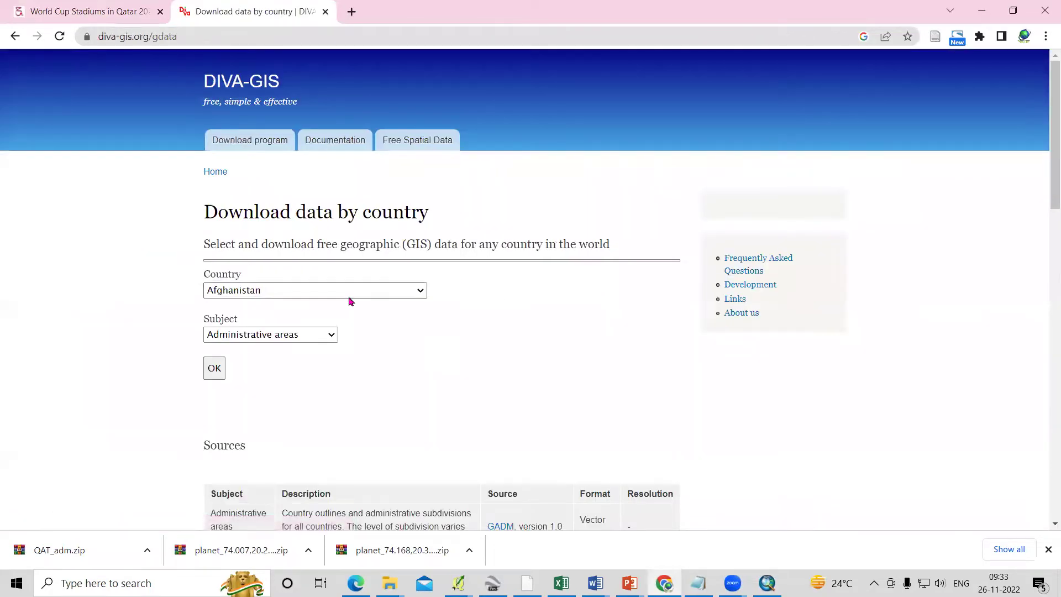
Choose Qatar as the country and Administrative areas as the subject on DIVA-GIS, and download the data.
{"action": "left_click", "coordinate": [351, 296]}
{"action": "key", "text": "q"}
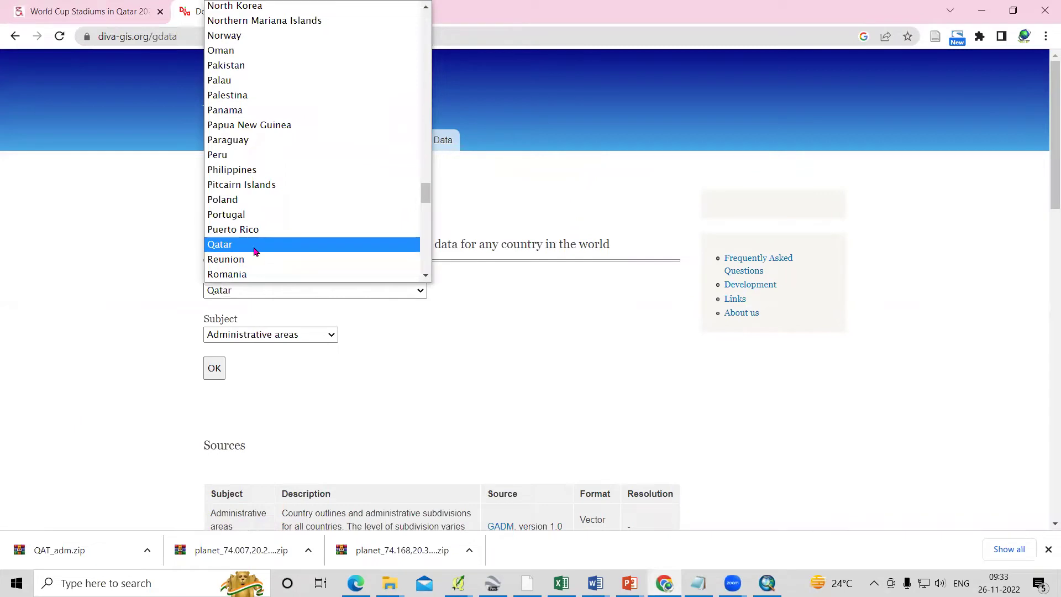
{"action": "left_click", "coordinate": [256, 245]}
{"action": "left_click", "coordinate": [312, 335]}
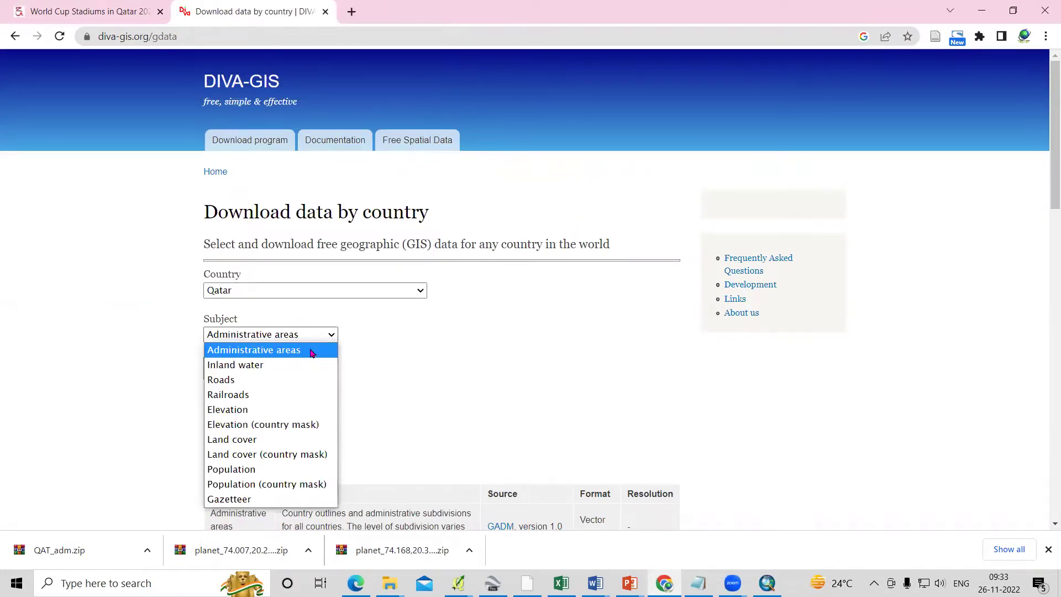
{"action": "left_click", "coordinate": [312, 351]}
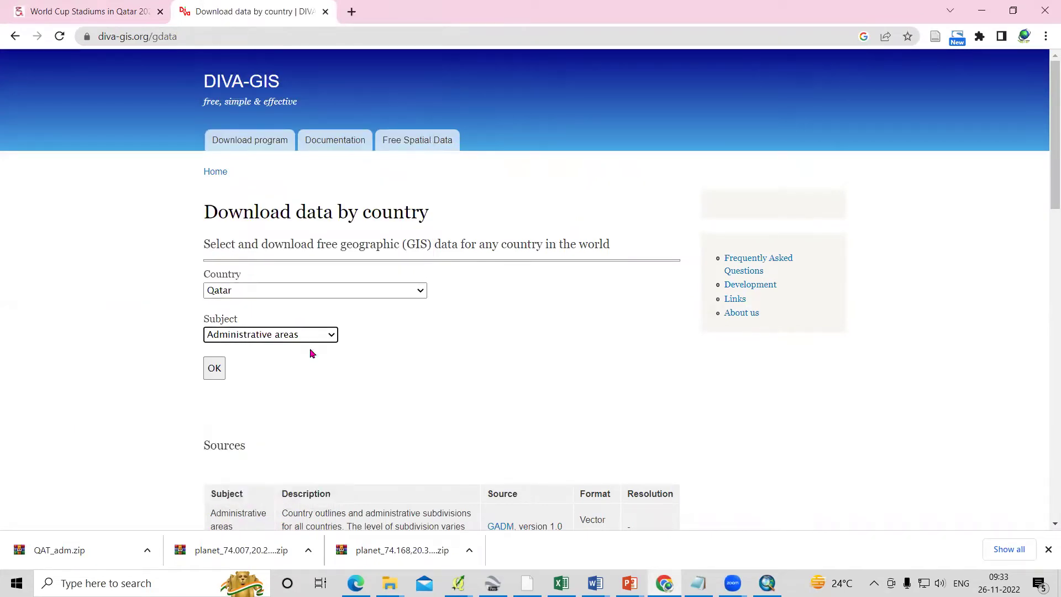
{"action": "left_click", "coordinate": [214, 375]}
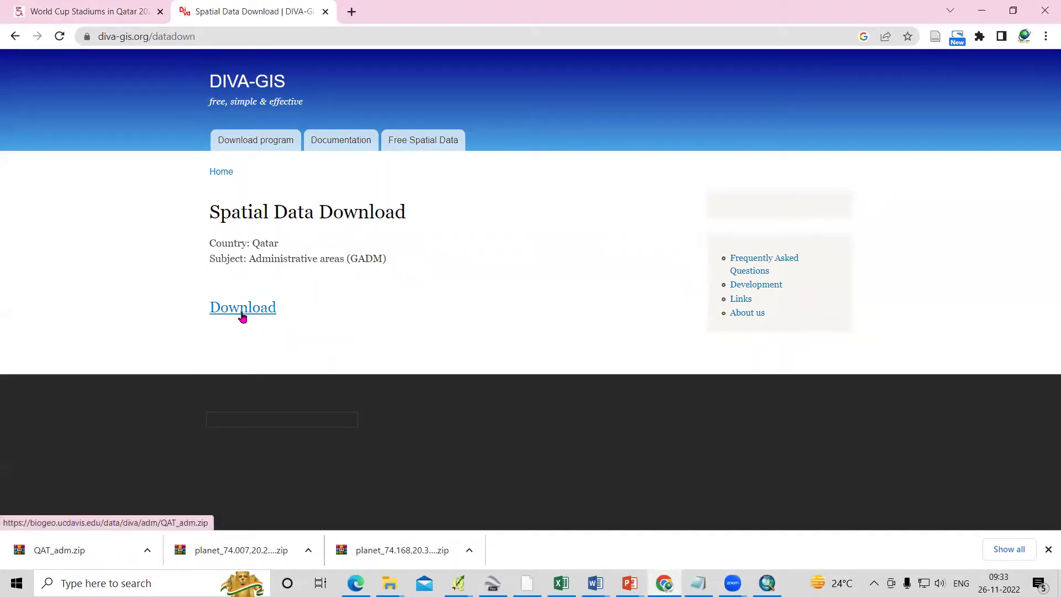
{"action": "left_click", "coordinate": [226, 316]}
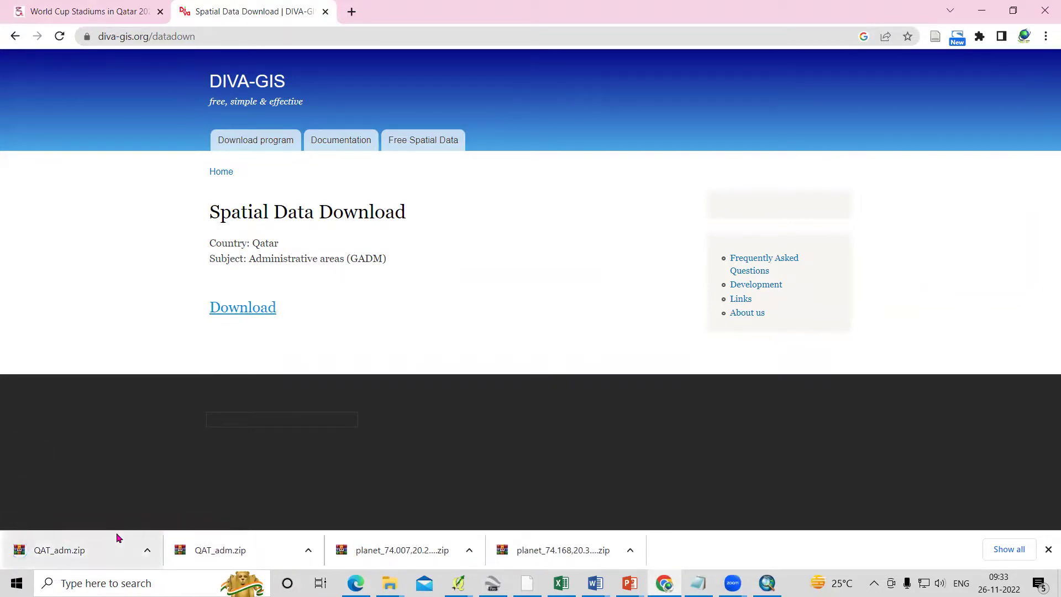
Switch to the Fifa worldcup folder in File Explorer and check the QAT_adm archive's extraction options and the extracted QAT_adm folder's files.
{"action": "mouse_move", "coordinate": [390, 581]}
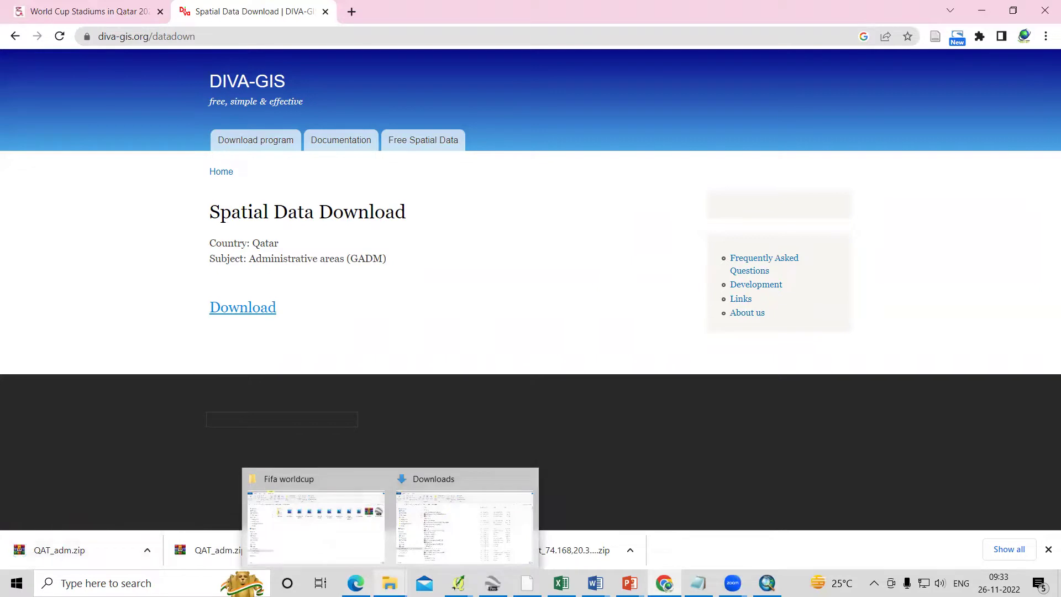
{"action": "left_click", "coordinate": [357, 550]}
{"action": "left_click", "coordinate": [928, 197]}
{"action": "right_click", "coordinate": [929, 198]}
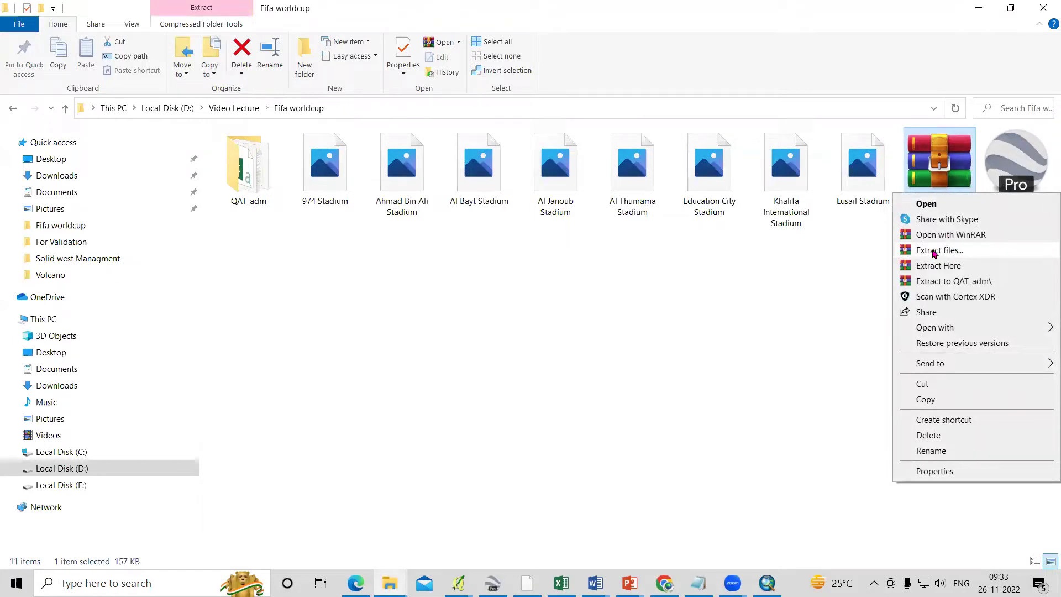
{"action": "left_click", "coordinate": [592, 324]}
{"action": "double_click", "coordinate": [252, 189]}
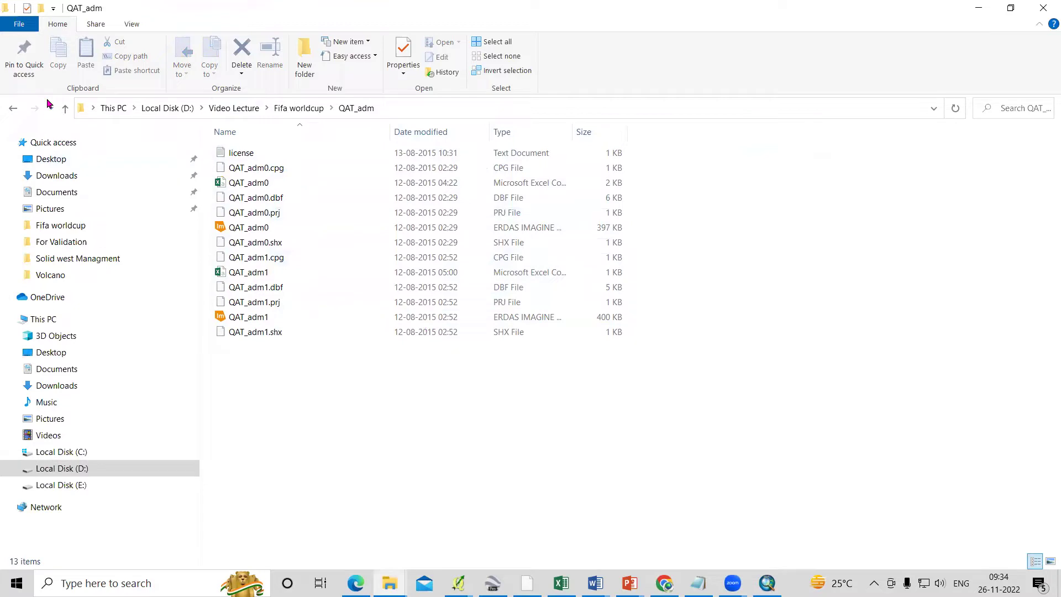
{"action": "left_click", "coordinate": [65, 110]}
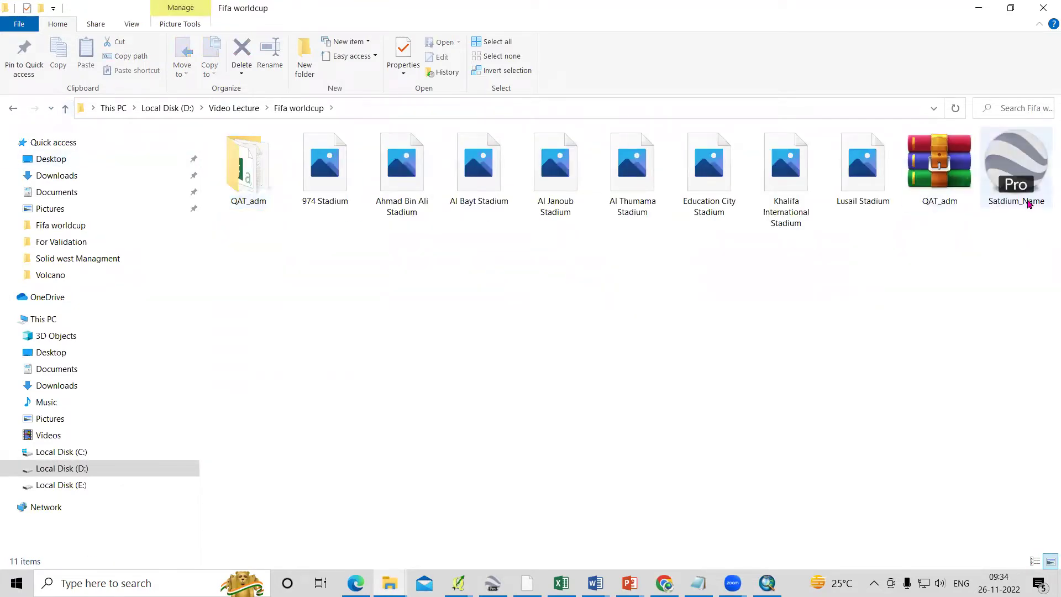
Point out the Satdium_Name KML file in the Fifa worldcup folder, and switch to ArcMap with ArcToolbox open.
{"action": "left_click", "coordinate": [1005, 195]}
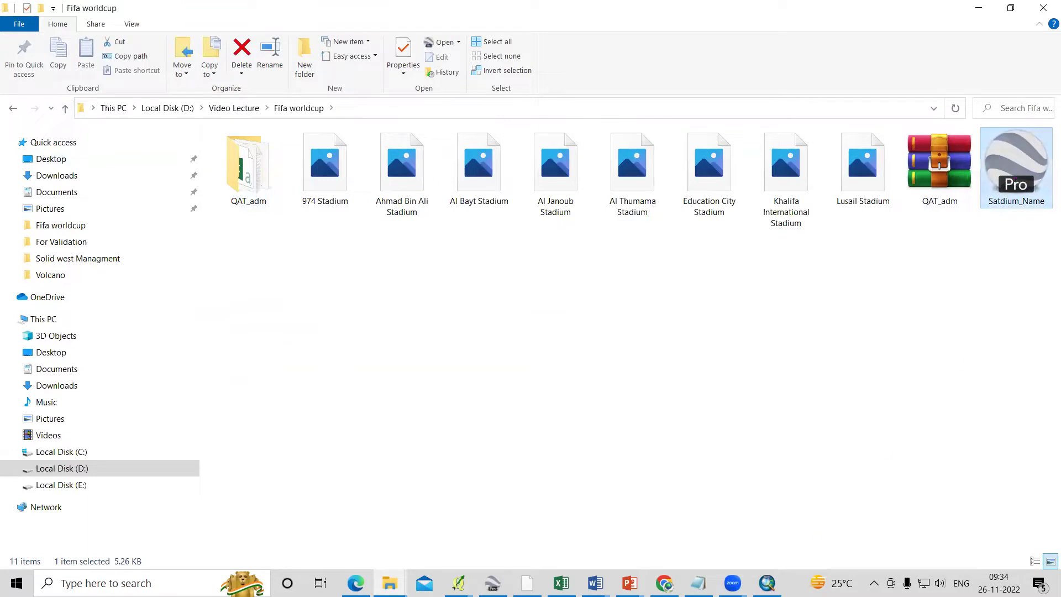
{"action": "mouse_move", "coordinate": [767, 583]}
{"action": "left_click", "coordinate": [774, 547]}
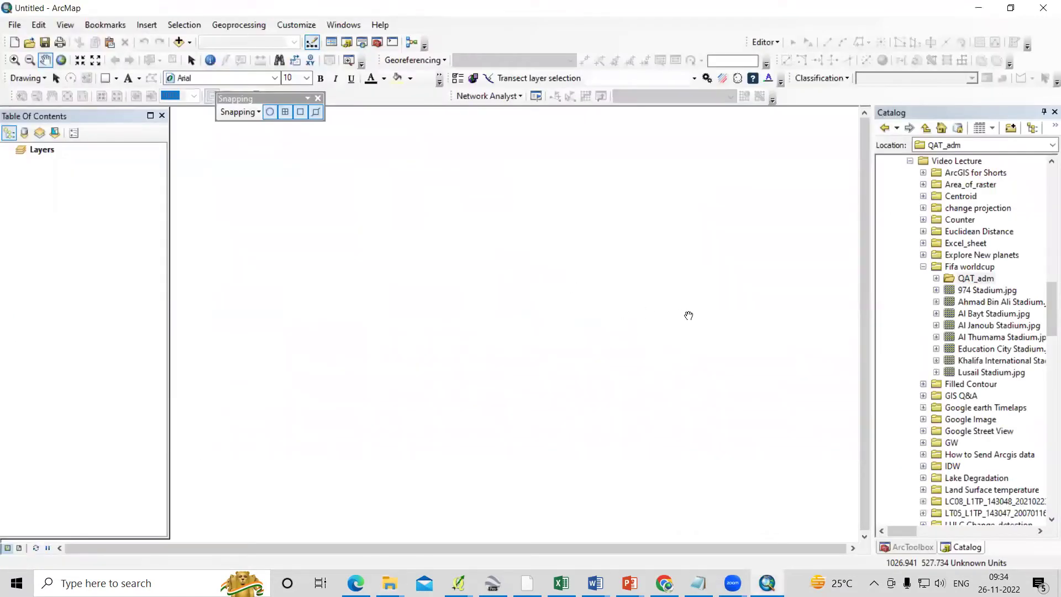
{"action": "left_click", "coordinate": [377, 43]}
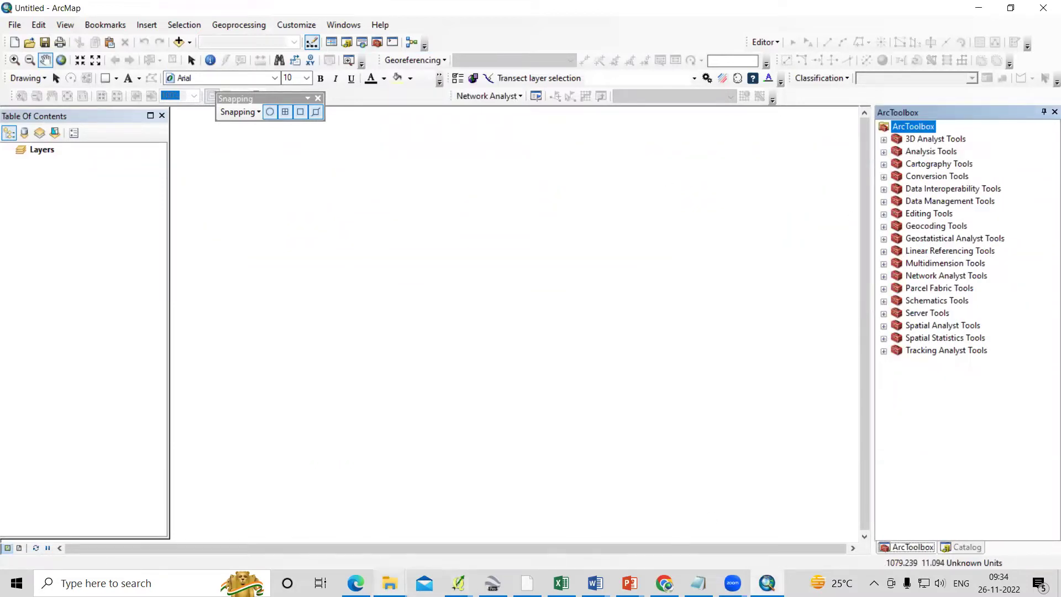
{"action": "mouse_move", "coordinate": [390, 583]}
{"action": "left_click", "coordinate": [357, 548]}
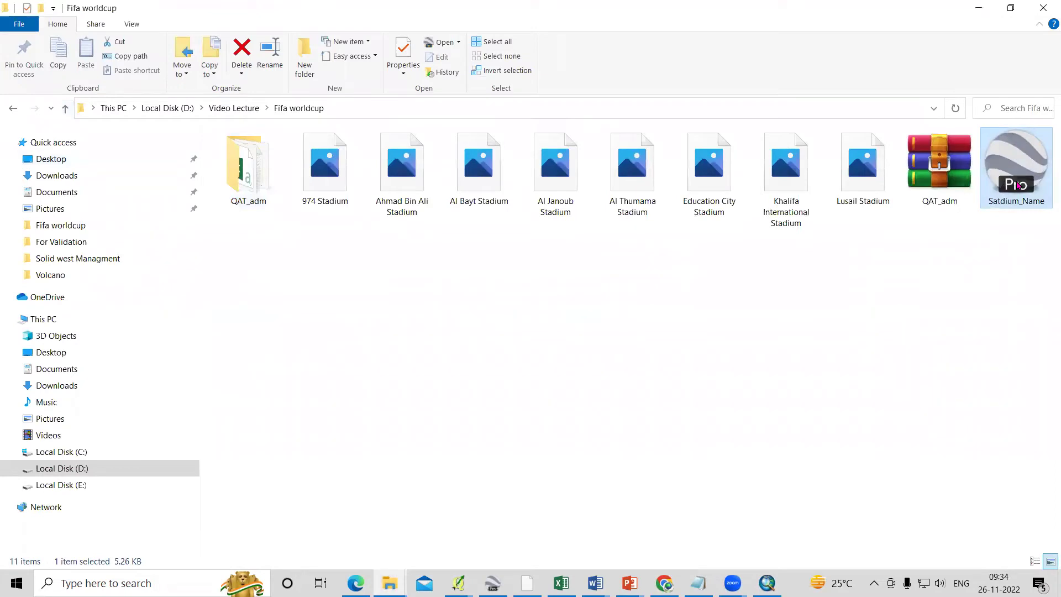
{"action": "left_click", "coordinate": [979, 9]}
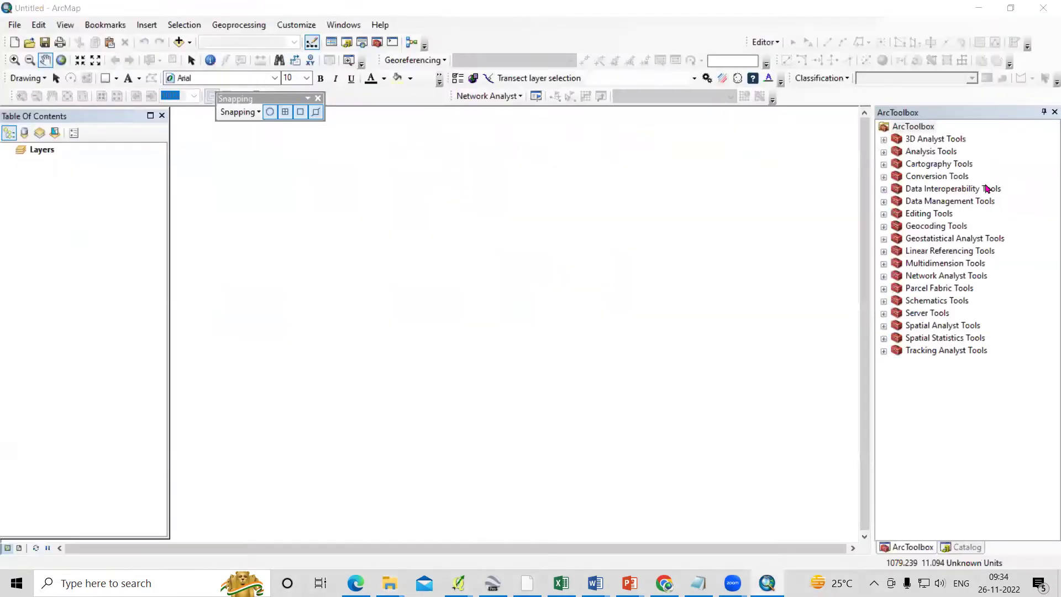
Open the KML To Layer conversion tool and set Satdium_Name.kml from D:\Video Lecture\Fifa worldcup as the input KML file.
{"action": "double_click", "coordinate": [935, 177]}
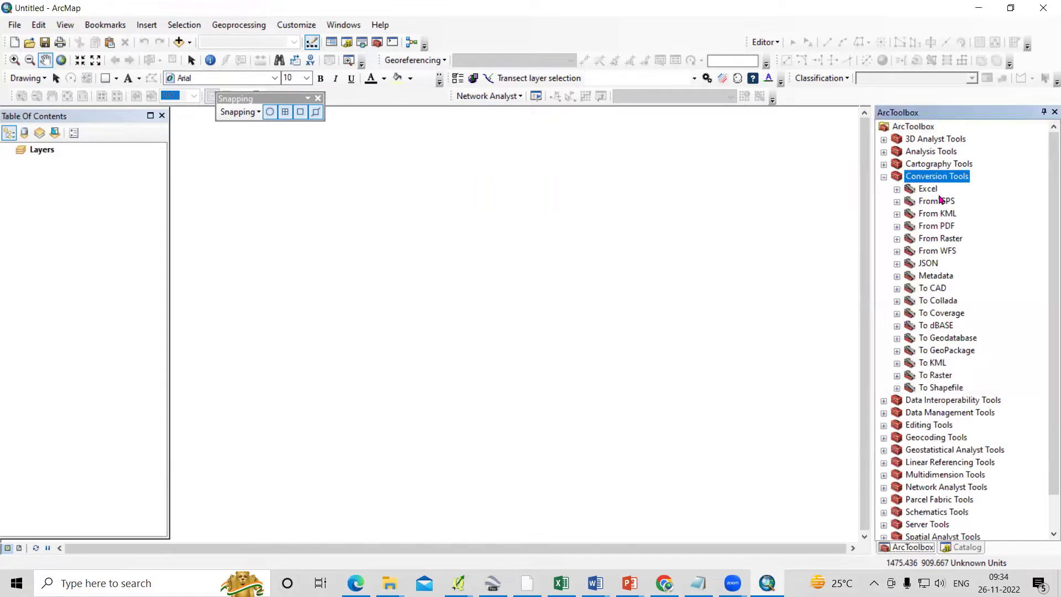
{"action": "double_click", "coordinate": [943, 216]}
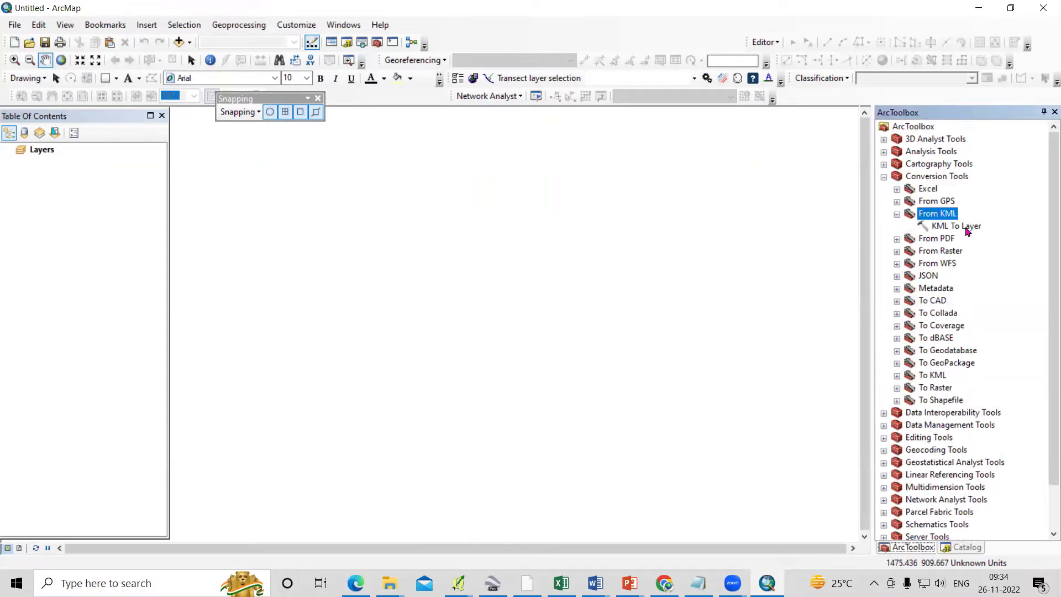
{"action": "double_click", "coordinate": [959, 227]}
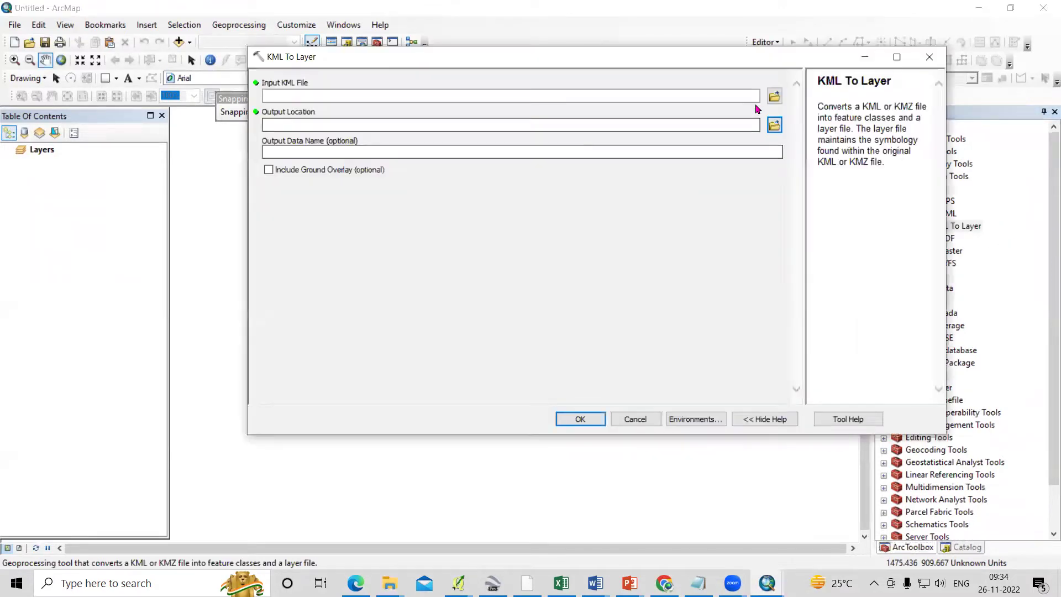
{"action": "left_click", "coordinate": [774, 98]}
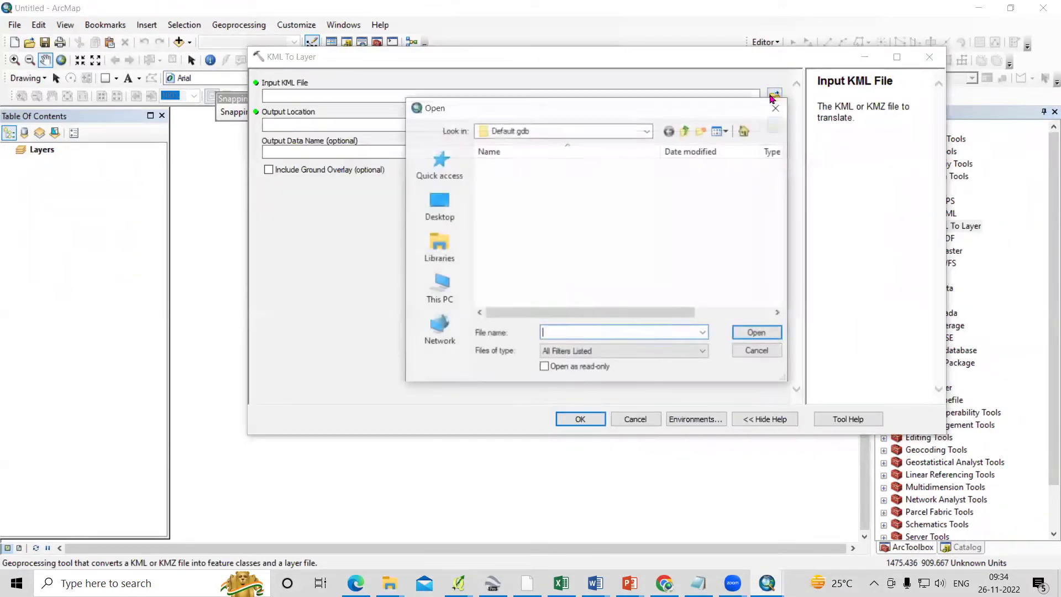
{"action": "left_click", "coordinate": [649, 133]}
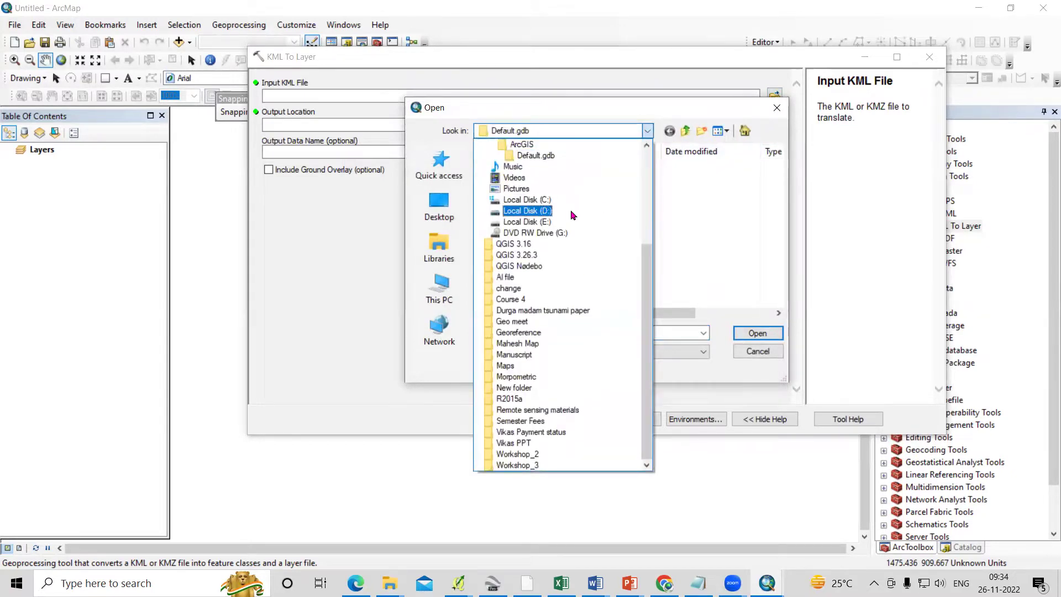
{"action": "left_click", "coordinate": [573, 215]}
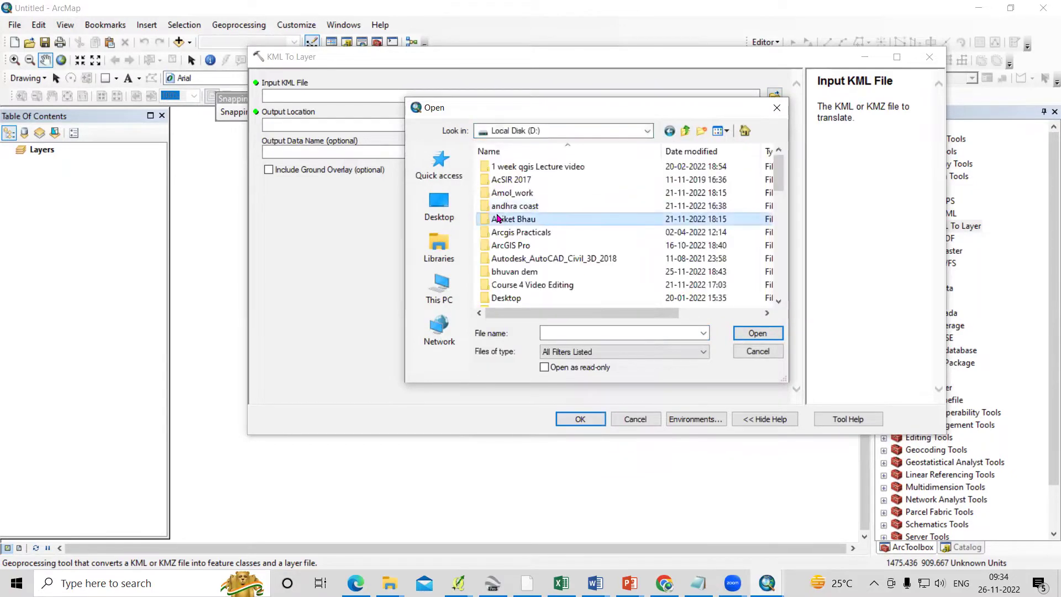
{"action": "scroll", "coordinate": [497, 219], "scroll_direction": "down", "scroll_amount": 10}
{"action": "double_click", "coordinate": [538, 262]}
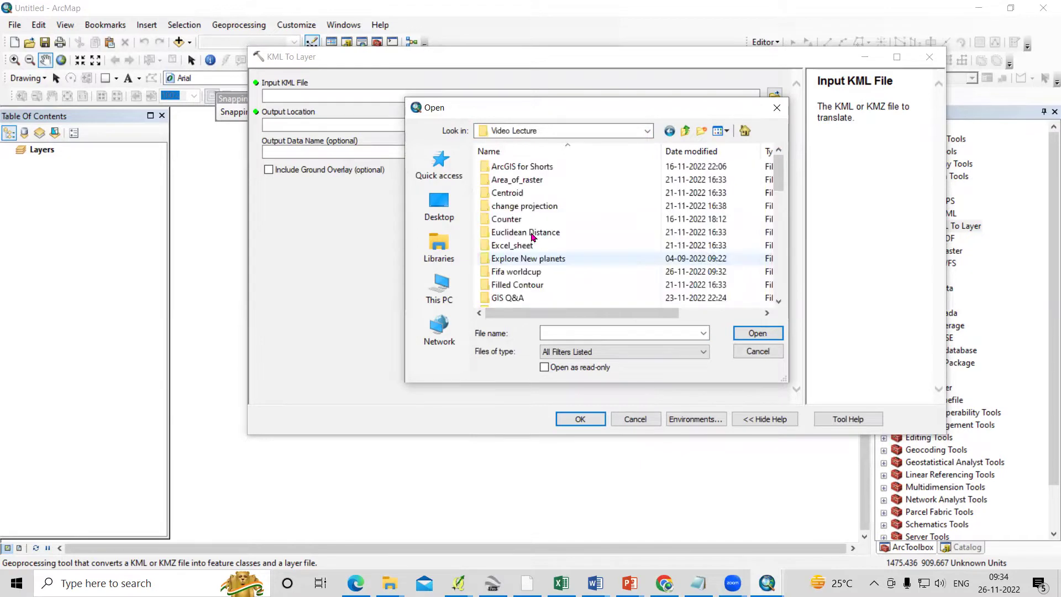
{"action": "double_click", "coordinate": [540, 273]}
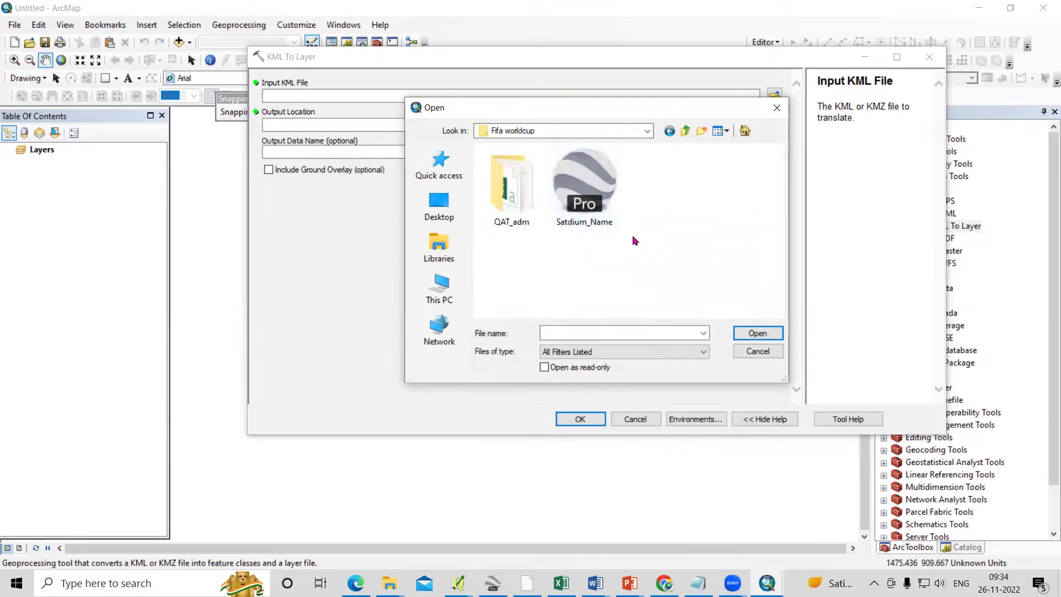
{"action": "left_click", "coordinate": [597, 202]}
{"action": "left_click", "coordinate": [757, 335]}
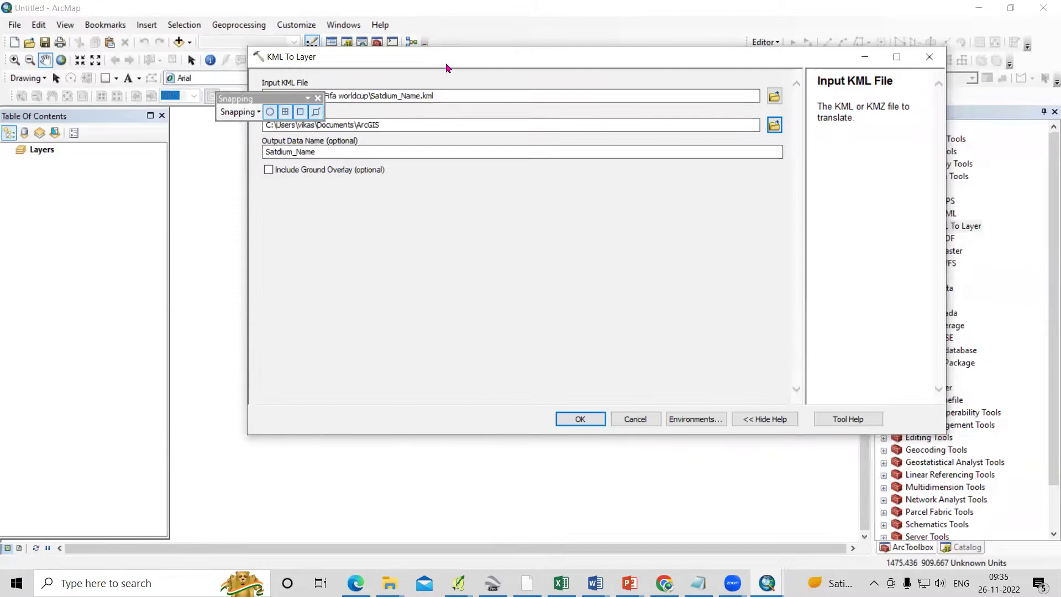
Set the output location to D:\Video Lecture\Fifa worldcup, keep Satdium_Name as the output data name, and run the conversion.
{"action": "left_click_drag", "start_coordinate": [447, 56], "coordinate": [456, 110]}
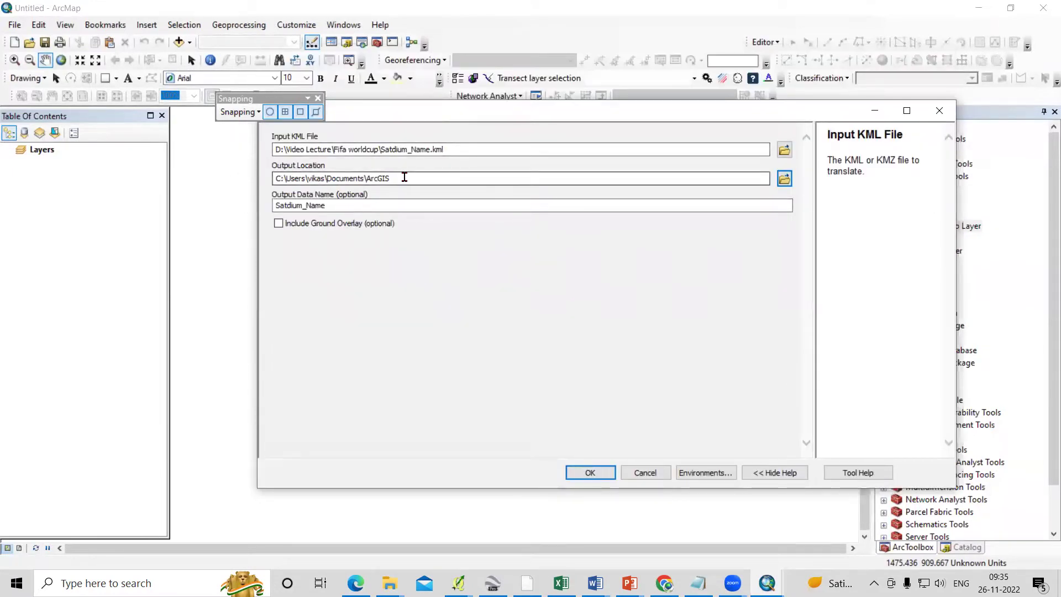
{"action": "left_click", "coordinate": [785, 178]}
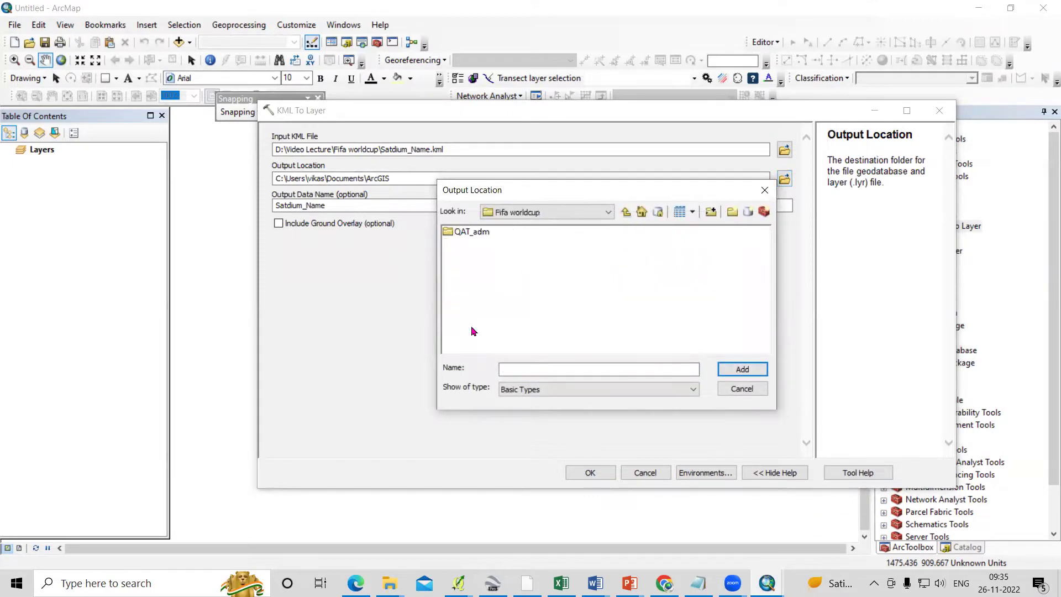
{"action": "left_click", "coordinate": [562, 368]}
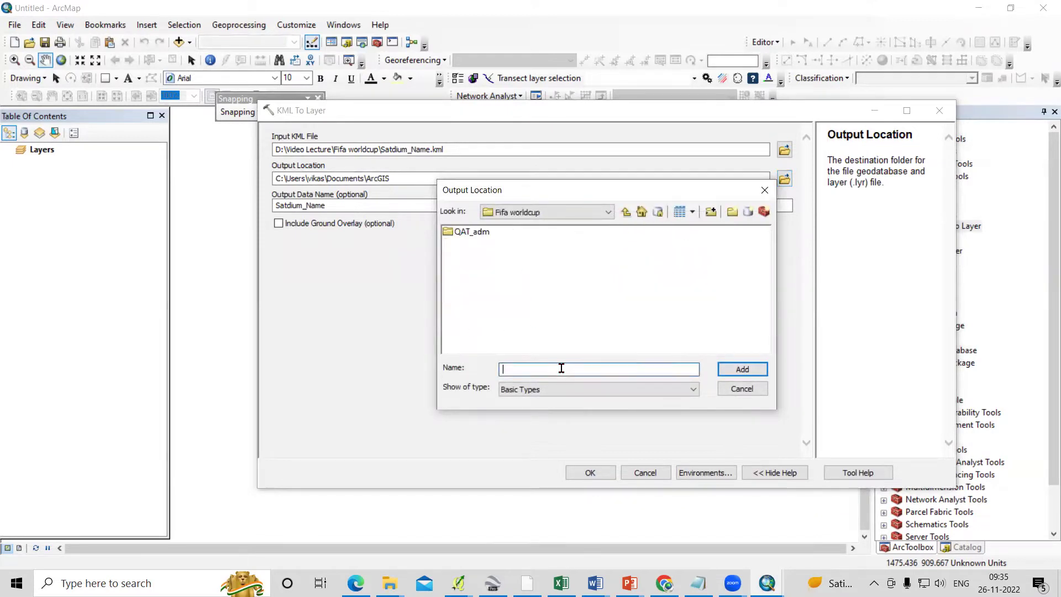
{"action": "left_click", "coordinate": [625, 215]}
{"action": "left_click", "coordinate": [479, 327]}
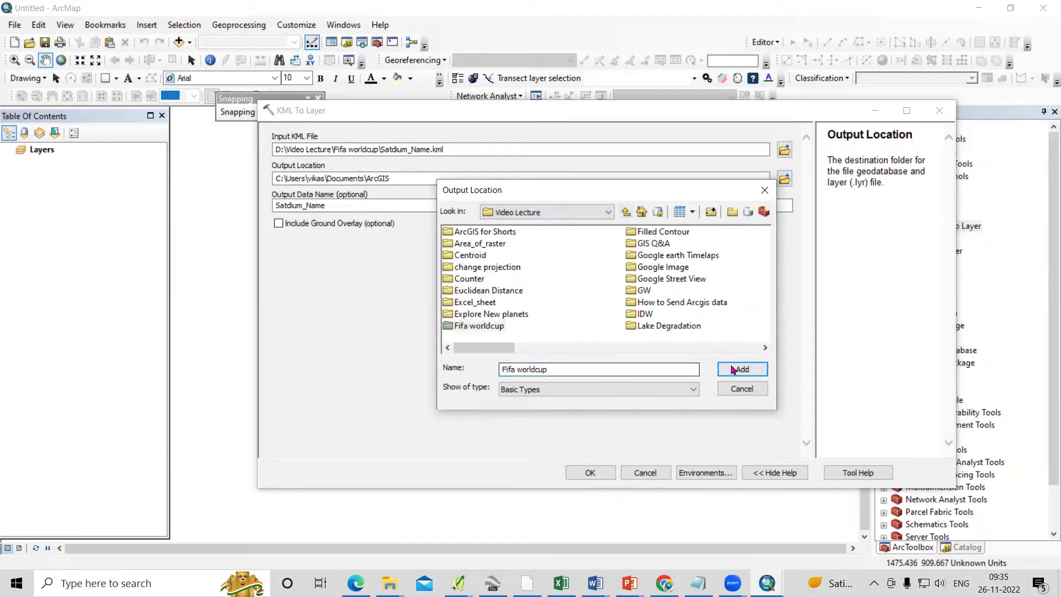
{"action": "left_click", "coordinate": [741, 369]}
{"action": "double_click", "coordinate": [334, 206]}
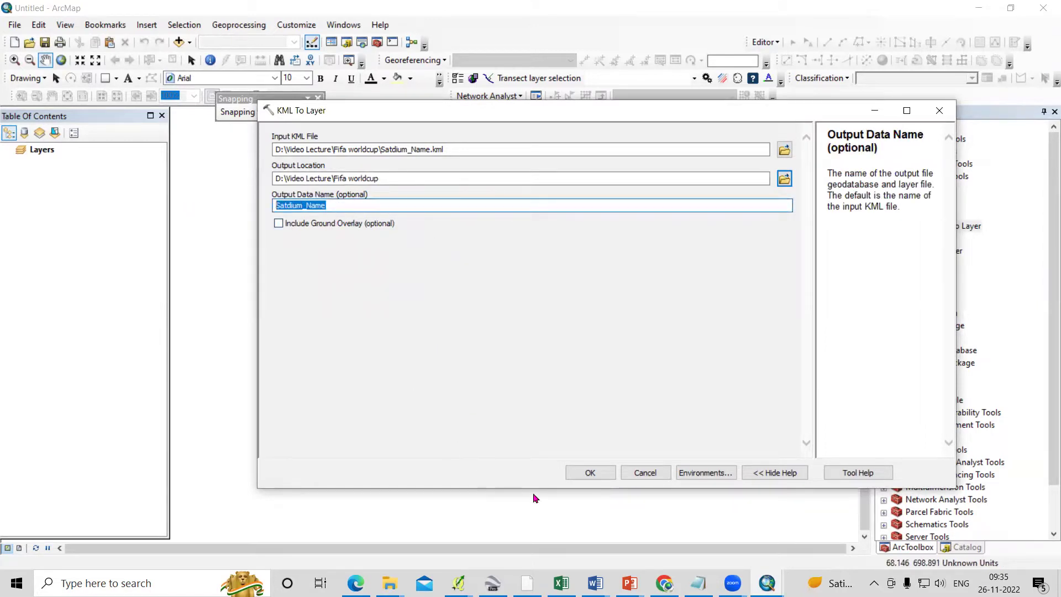
{"action": "left_click", "coordinate": [591, 473]}
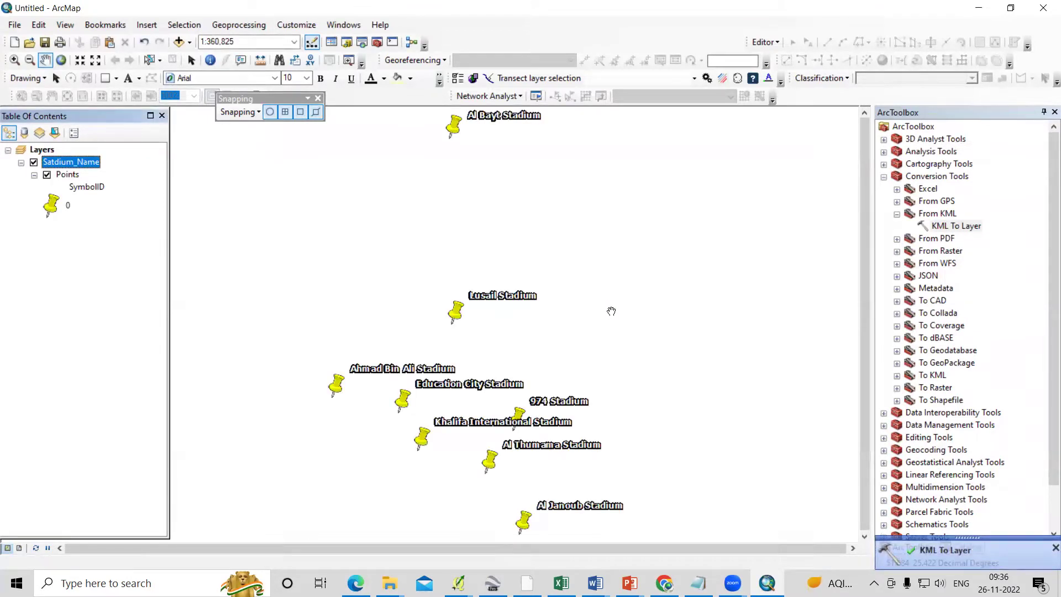
Start exporting the data of Satdium_Name's Points layer and open the browser for its output location.
{"action": "scroll", "coordinate": [531, 258], "scroll_direction": "down", "scroll_amount": 1}
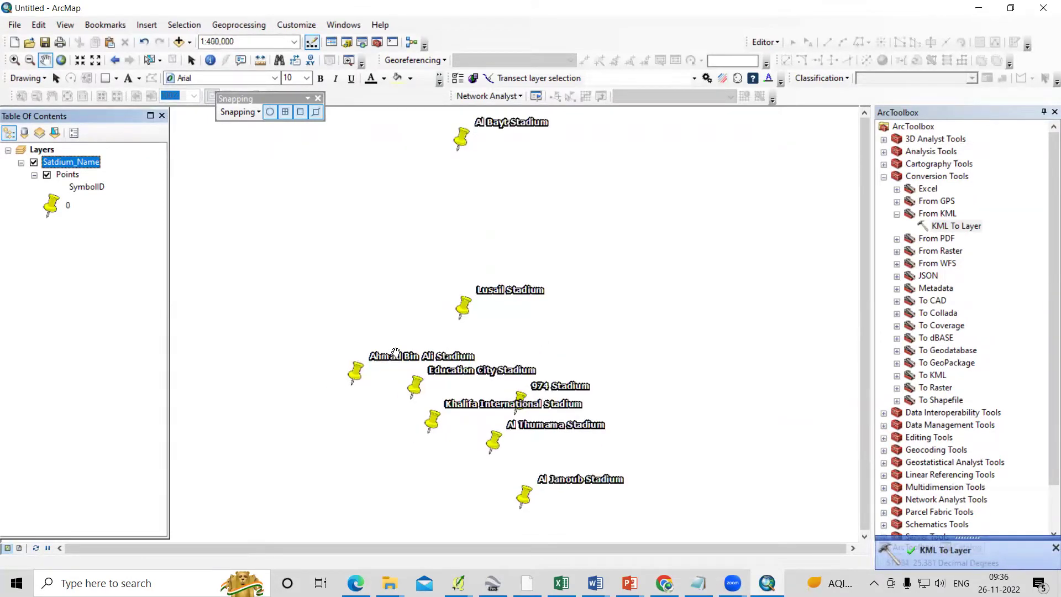
{"action": "left_click", "coordinate": [67, 176]}
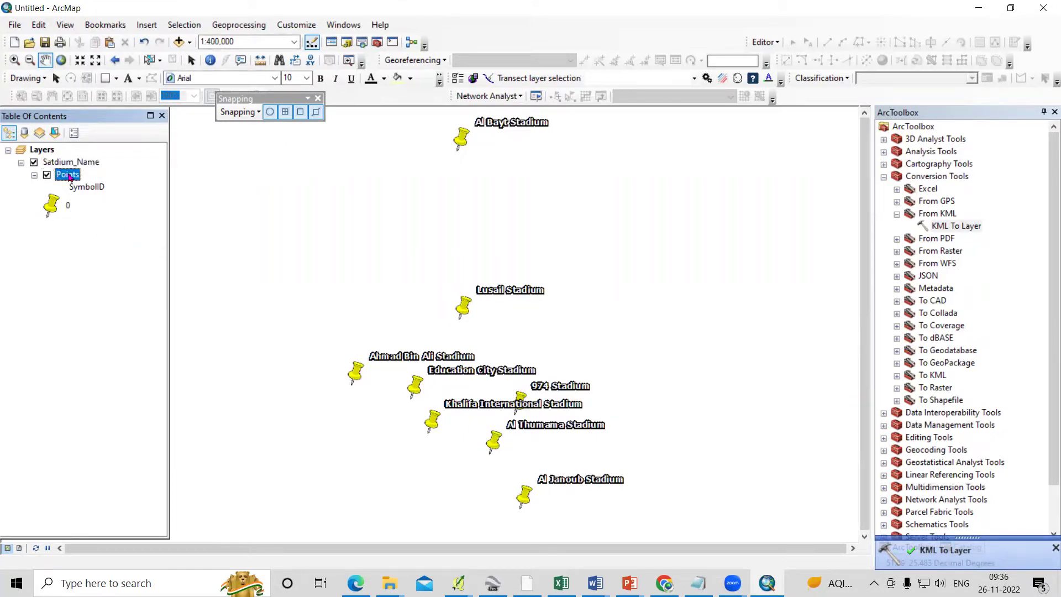
{"action": "right_click", "coordinate": [68, 175]}
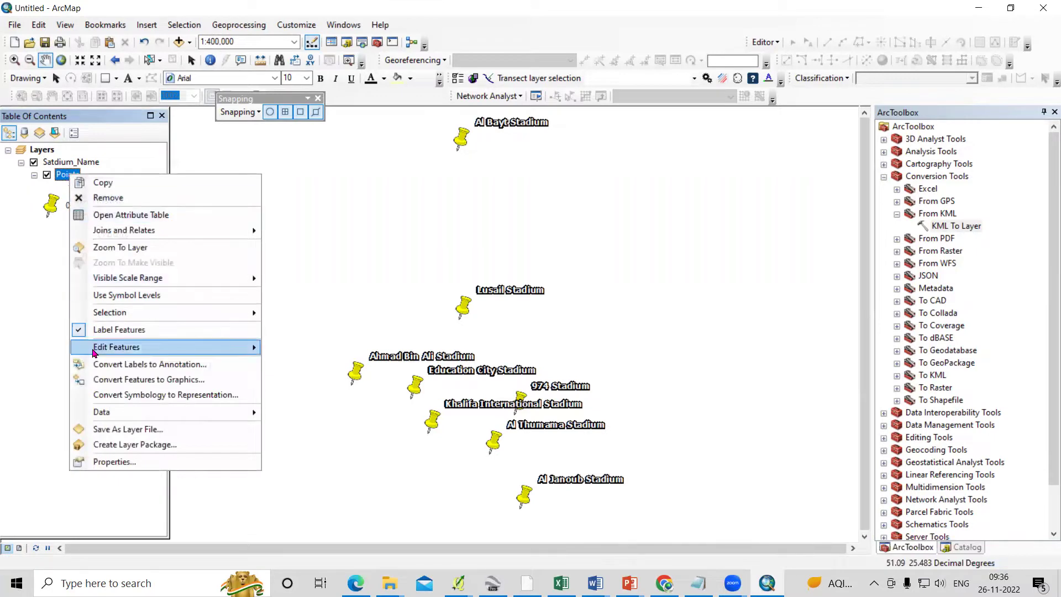
{"action": "mouse_move", "coordinate": [115, 415]}
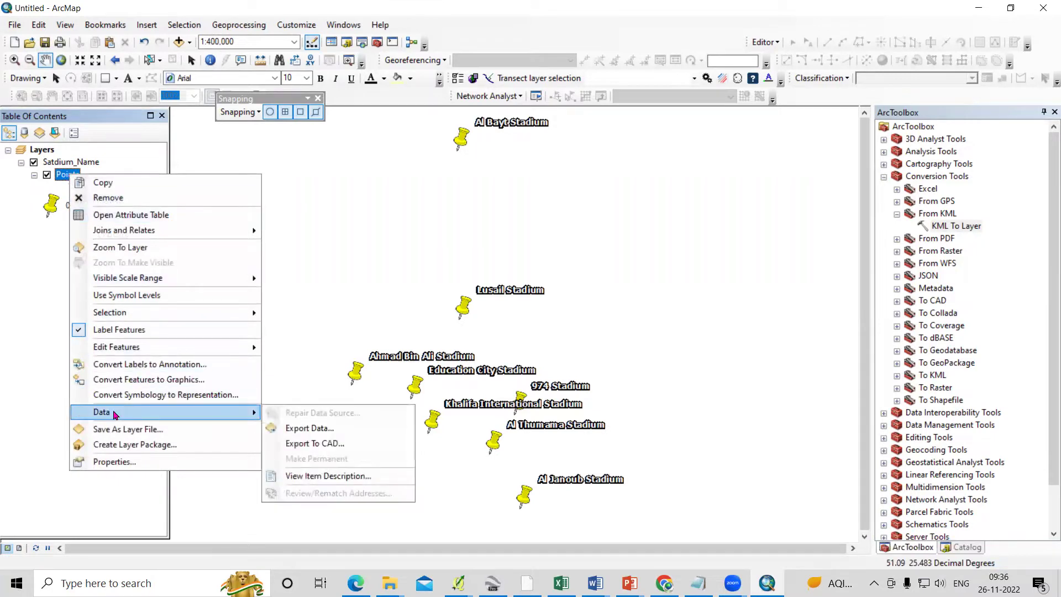
{"action": "left_click", "coordinate": [315, 428]}
{"action": "left_click", "coordinate": [649, 313]}
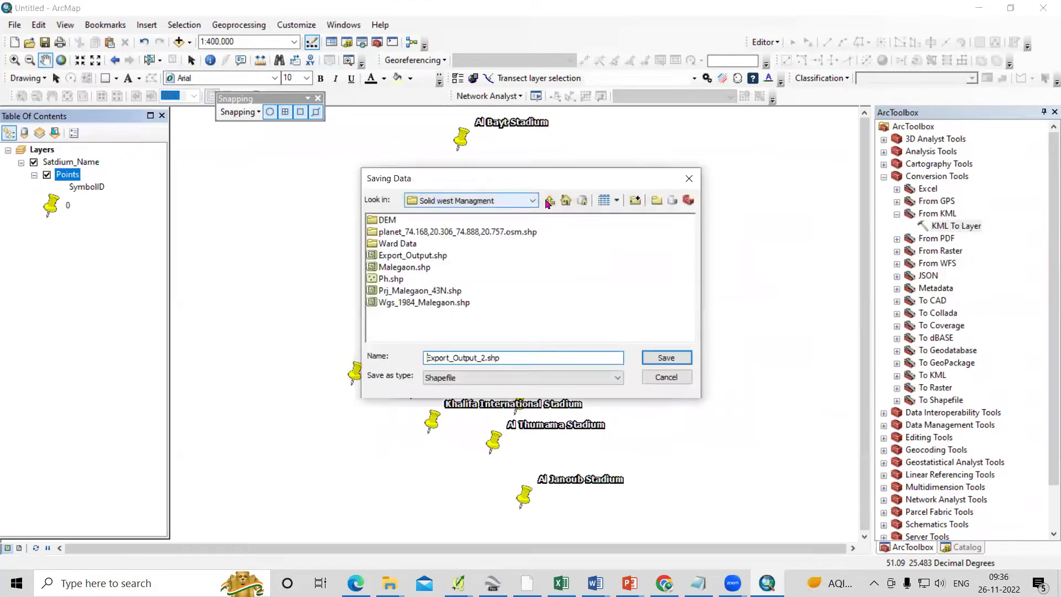
Set the export's save location to the Fifa worldcup folder within D:\Video Lecture.
{"action": "left_click", "coordinate": [549, 201]}
{"action": "left_click", "coordinate": [549, 201]}
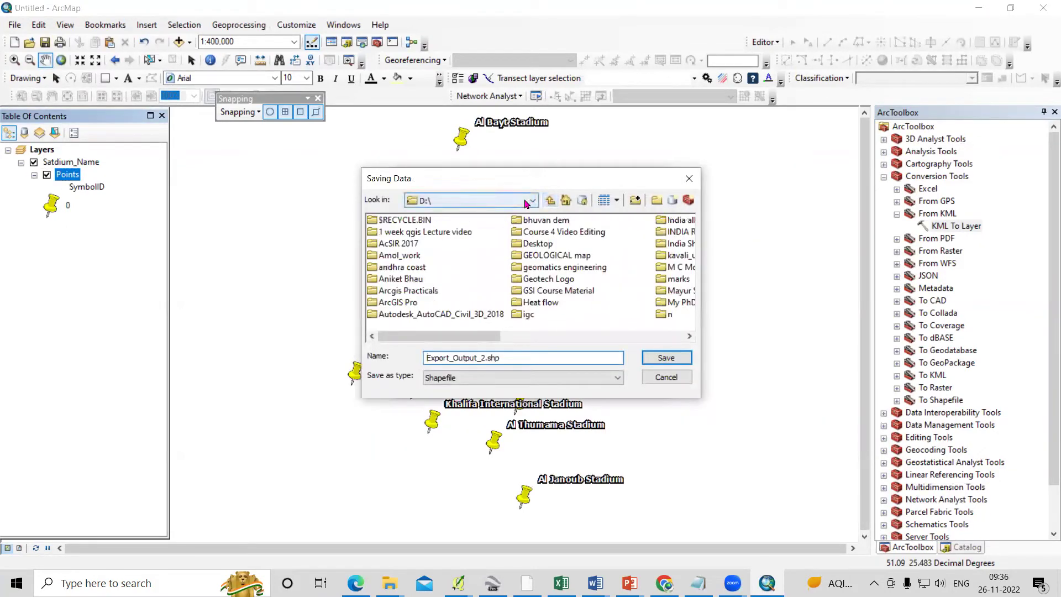
{"action": "left_click", "coordinate": [532, 201]}
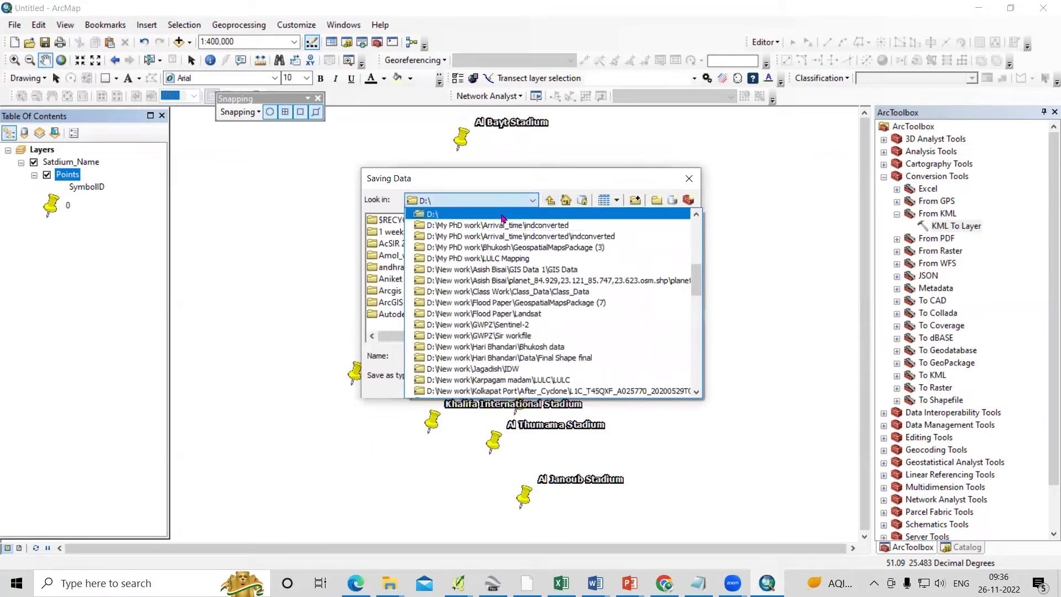
{"action": "left_click", "coordinate": [532, 200]}
{"action": "left_click", "coordinate": [404, 259]}
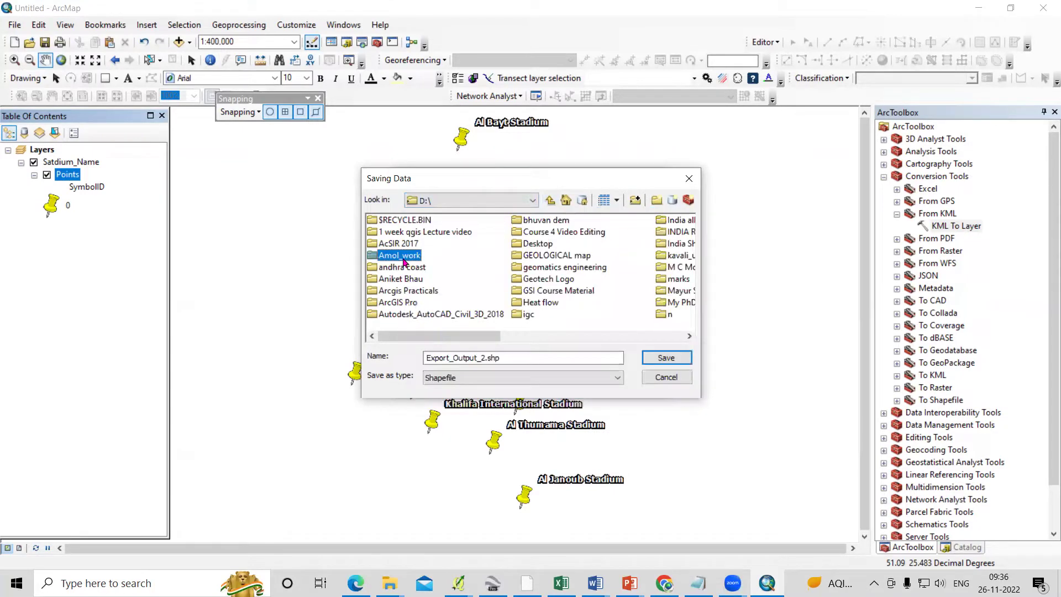
{"action": "key", "text": "v"}
{"action": "double_click", "coordinate": [545, 280]}
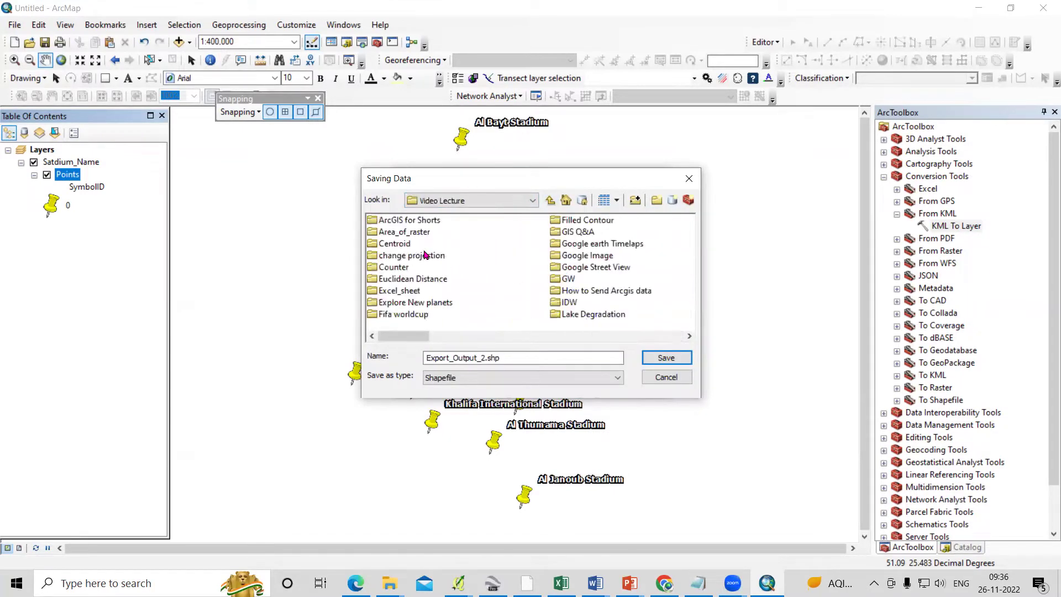
{"action": "left_click", "coordinate": [420, 259]}
{"action": "left_click", "coordinate": [403, 314]}
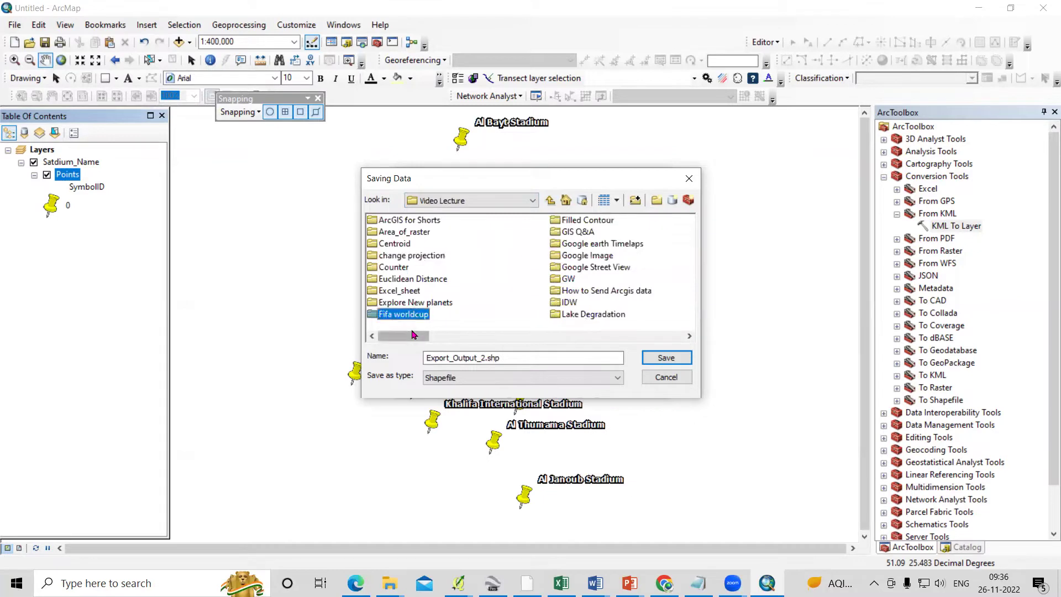
{"action": "double_click", "coordinate": [411, 315]}
Name the output shapefile Stadium_shape, run the export, and add the exported data to the map as a layer.
{"action": "left_click_drag", "start_coordinate": [500, 358], "coordinate": [348, 364]}
{"action": "key", "text": "BackSpace"}
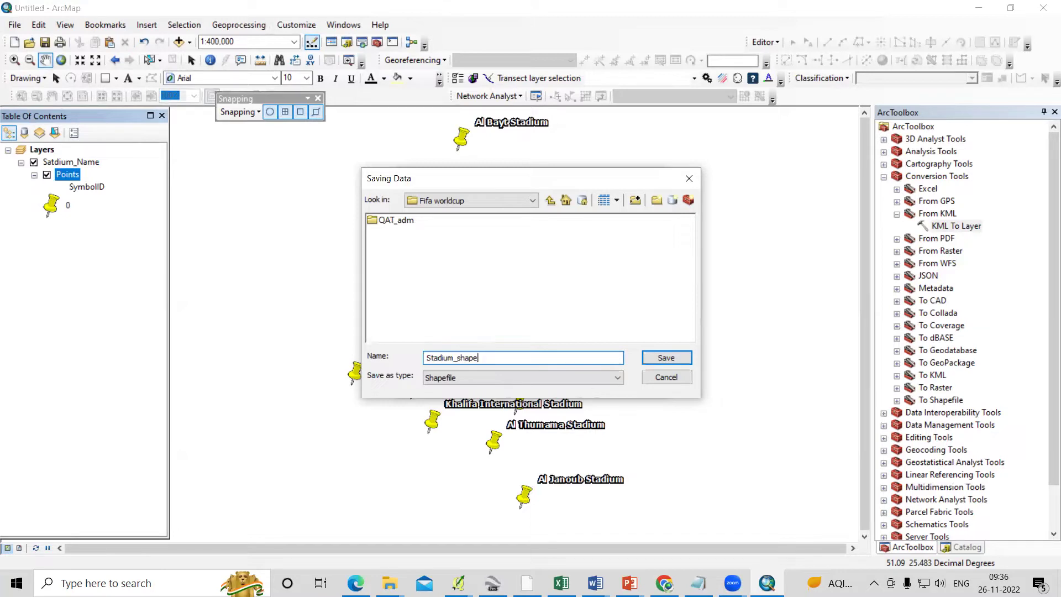
{"action": "left_click", "coordinate": [667, 358]}
{"action": "left_click", "coordinate": [568, 383]}
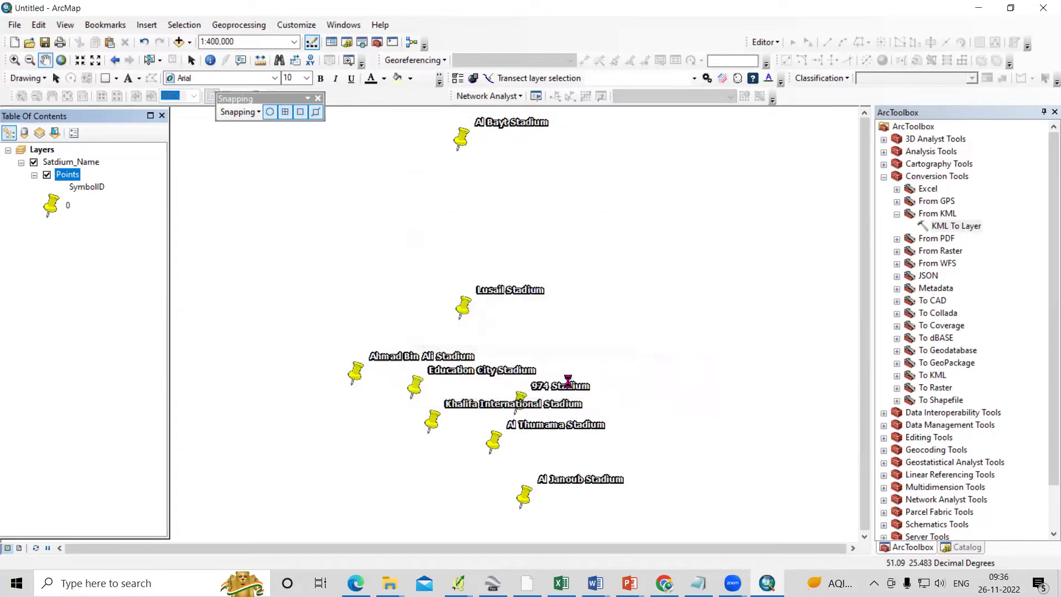
{"action": "left_click", "coordinate": [576, 346]}
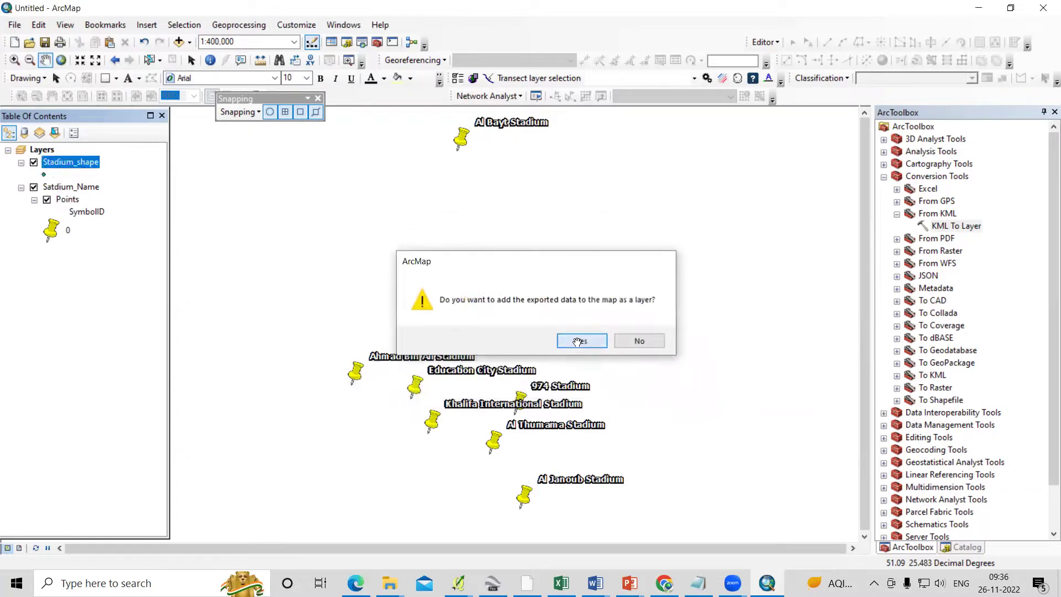
Turn off the display of the Satdium_Name group layer and its Points sublayer.
{"action": "left_click", "coordinate": [34, 186]}
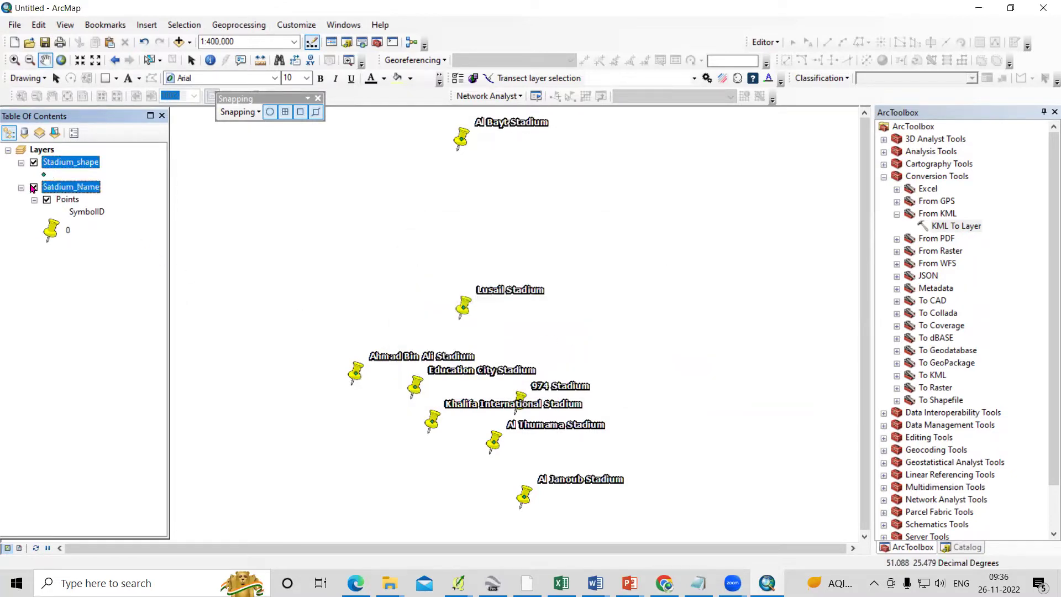
{"action": "left_click", "coordinate": [47, 200]}
{"action": "scroll", "coordinate": [536, 351], "scroll_direction": "down", "scroll_amount": 1}
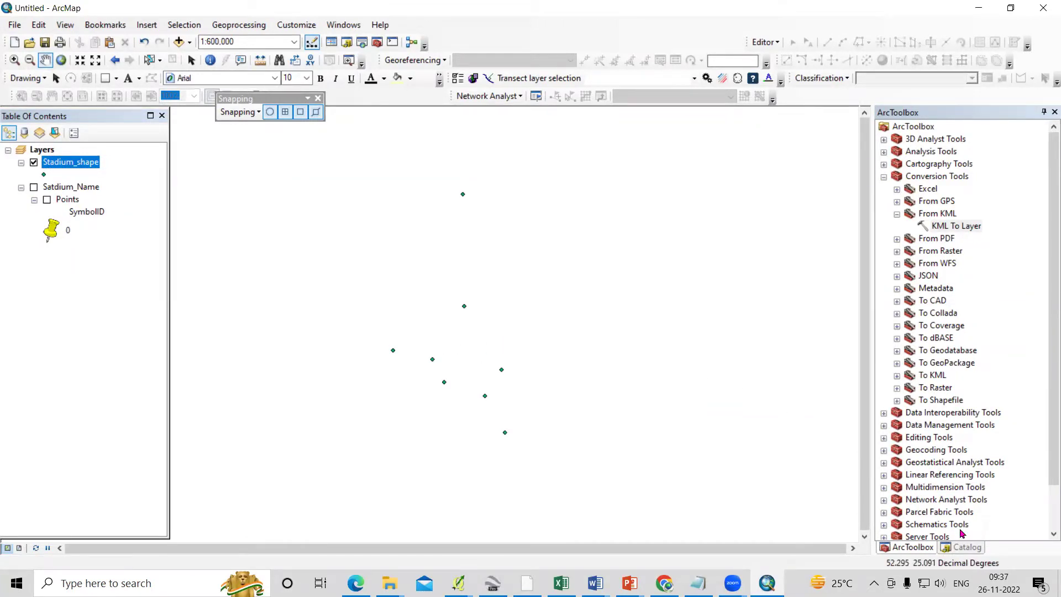
Add QAT_adm1.shp from the QAT_adm folder in Fifa worldcup to the map.
{"action": "left_click", "coordinate": [967, 548]}
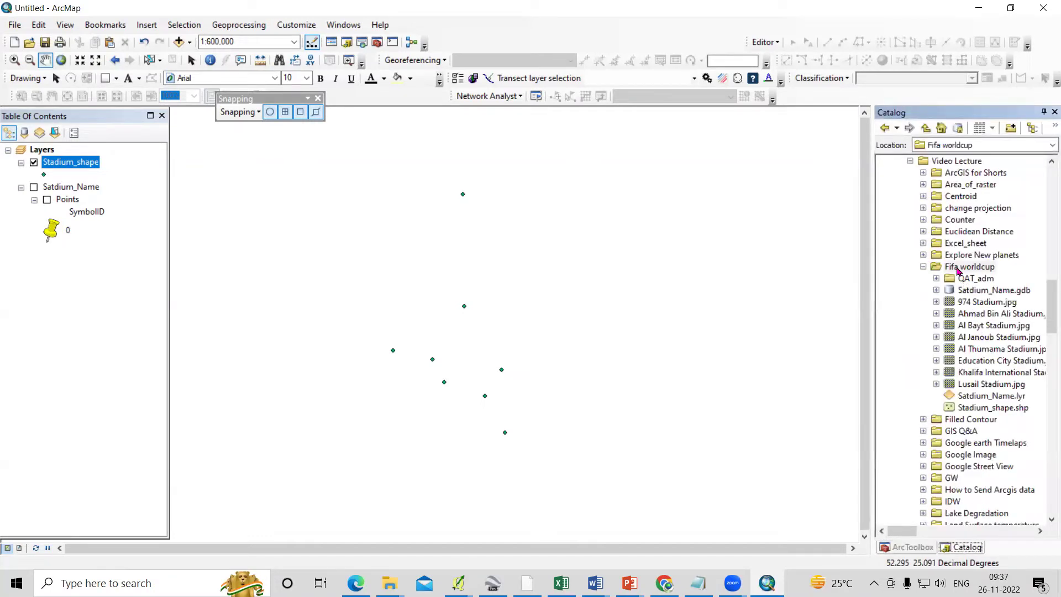
{"action": "right_click", "coordinate": [965, 279]}
{"action": "left_click", "coordinate": [995, 337]}
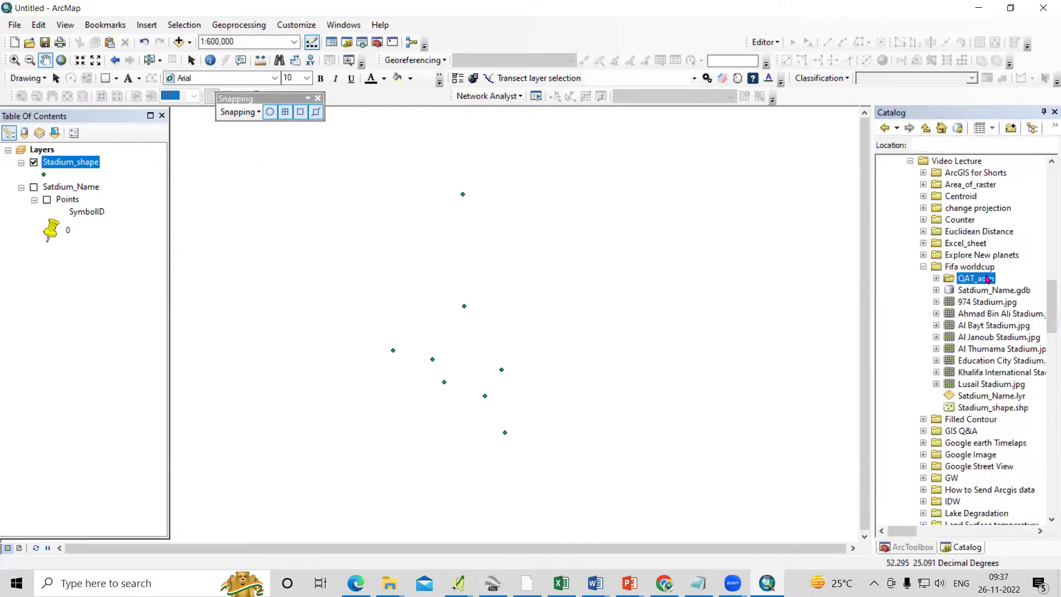
{"action": "double_click", "coordinate": [988, 280]}
{"action": "left_click_drag", "start_coordinate": [998, 328], "coordinate": [514, 359]}
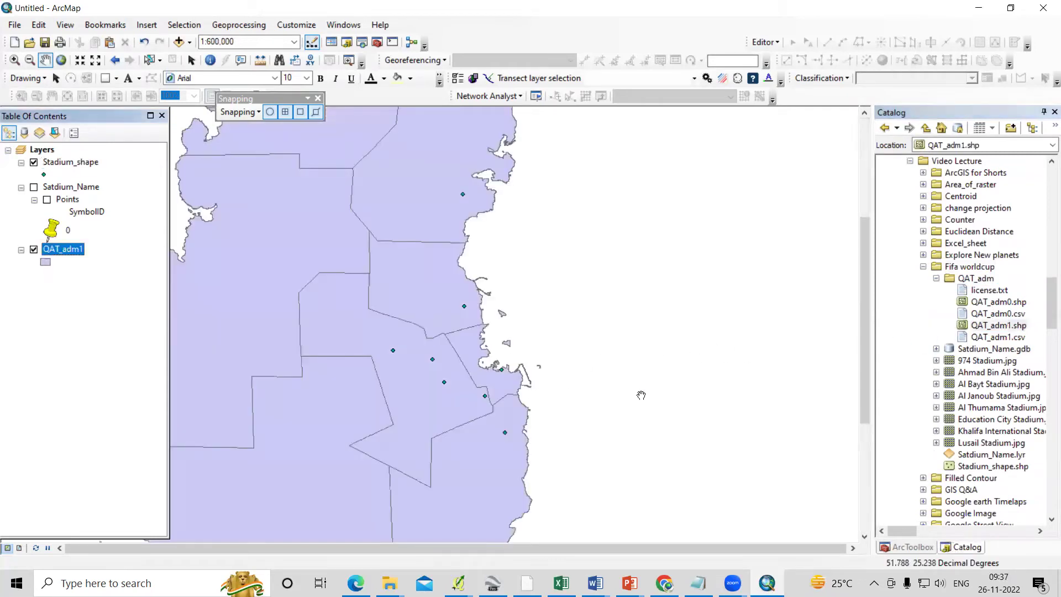
{"action": "scroll", "coordinate": [634, 399], "scroll_direction": "down", "scroll_amount": 2}
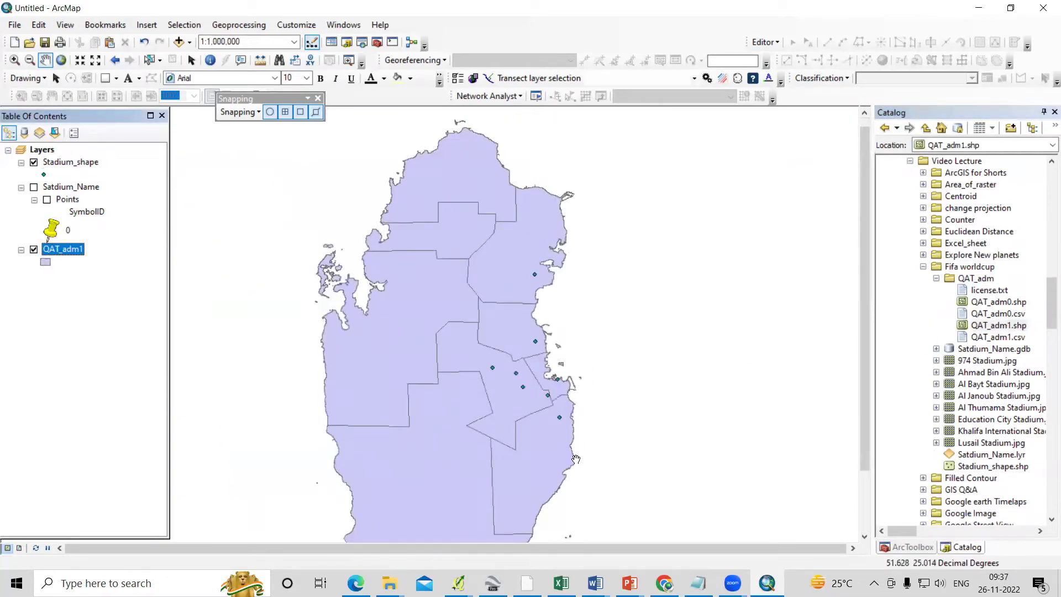
{"action": "left_click_drag", "start_coordinate": [518, 370], "coordinate": [518, 334]}
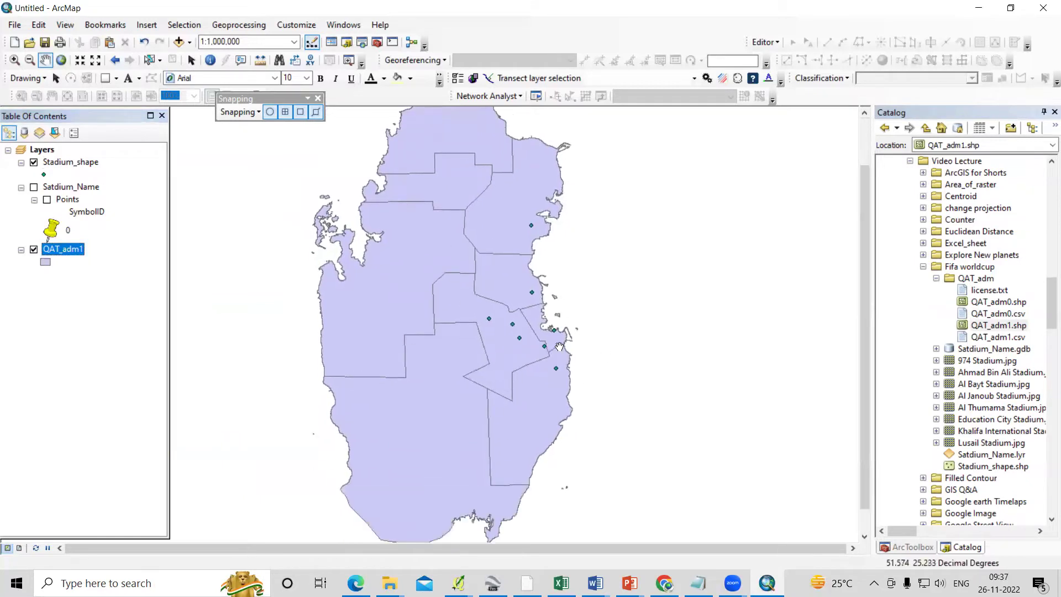
{"action": "left_click_drag", "start_coordinate": [516, 269], "coordinate": [519, 298]}
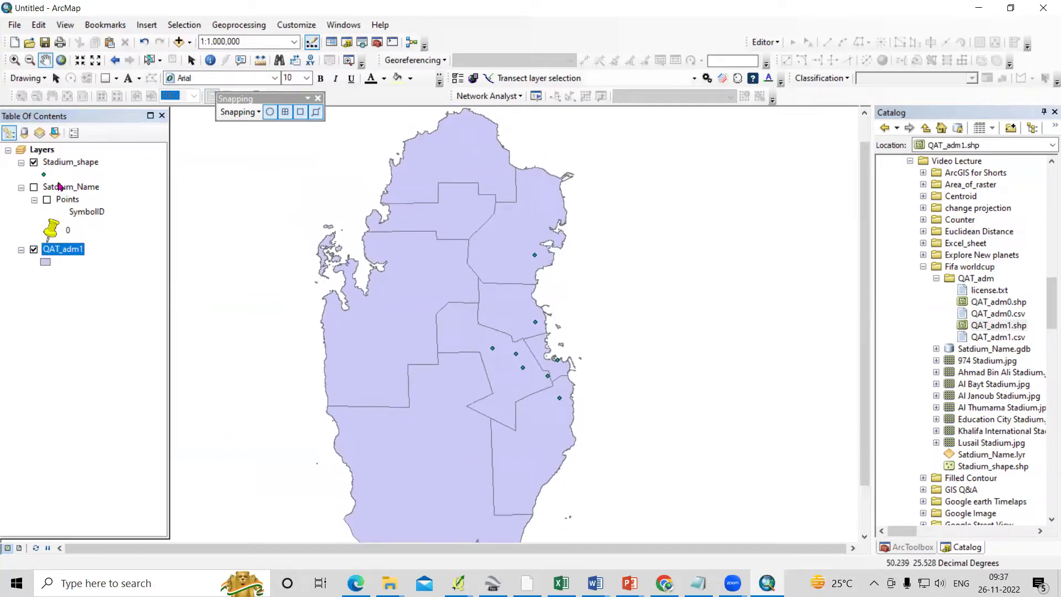
Examine the Stadium_shape layer's attribute table for the stadium names, and close the table.
{"action": "right_click", "coordinate": [55, 162]}
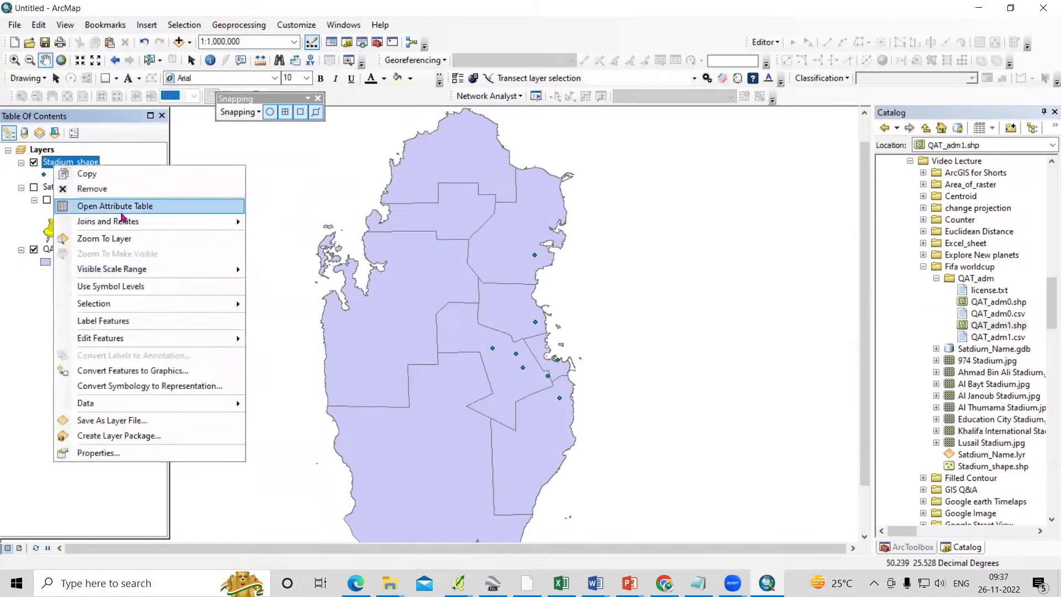
{"action": "left_click", "coordinate": [124, 206]}
{"action": "left_click", "coordinate": [372, 174]}
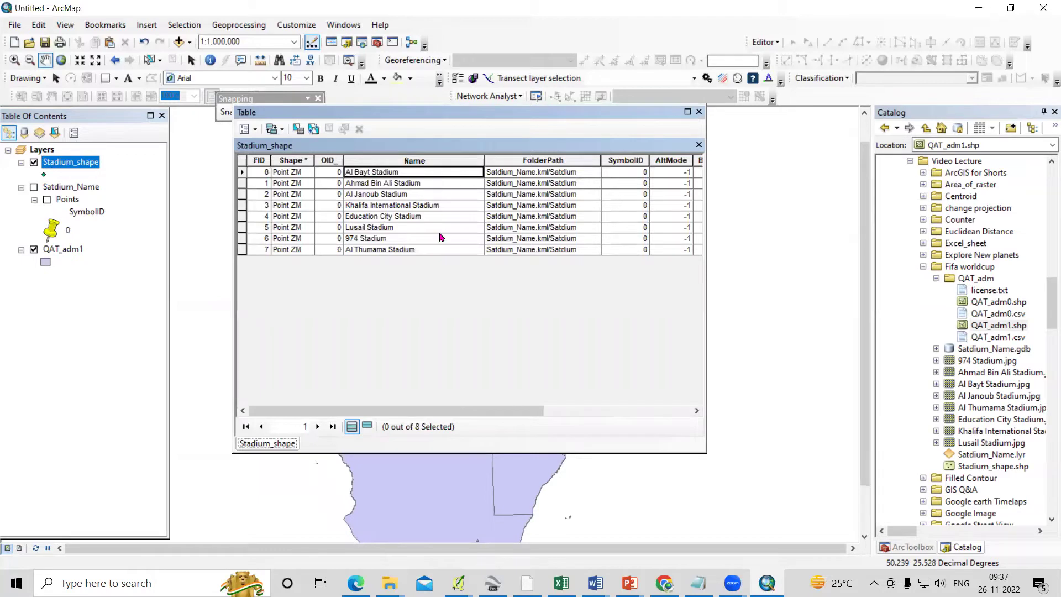
{"action": "left_click", "coordinate": [699, 112]}
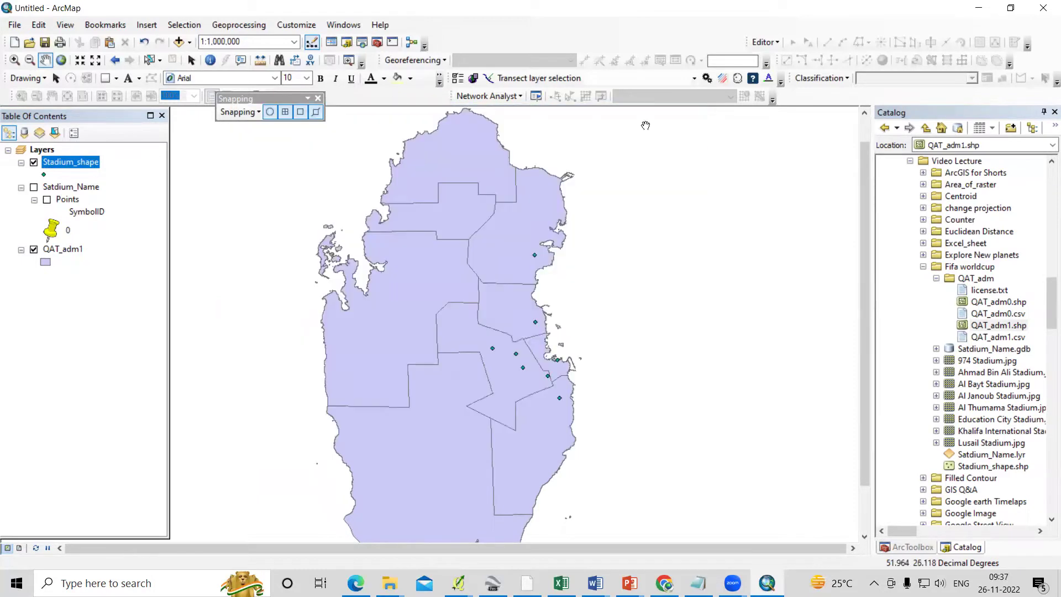
Symbolize the Stadium_shape layer by unique values of the Name field, adding all values.
{"action": "right_click", "coordinate": [92, 163]}
{"action": "left_click", "coordinate": [160, 451]}
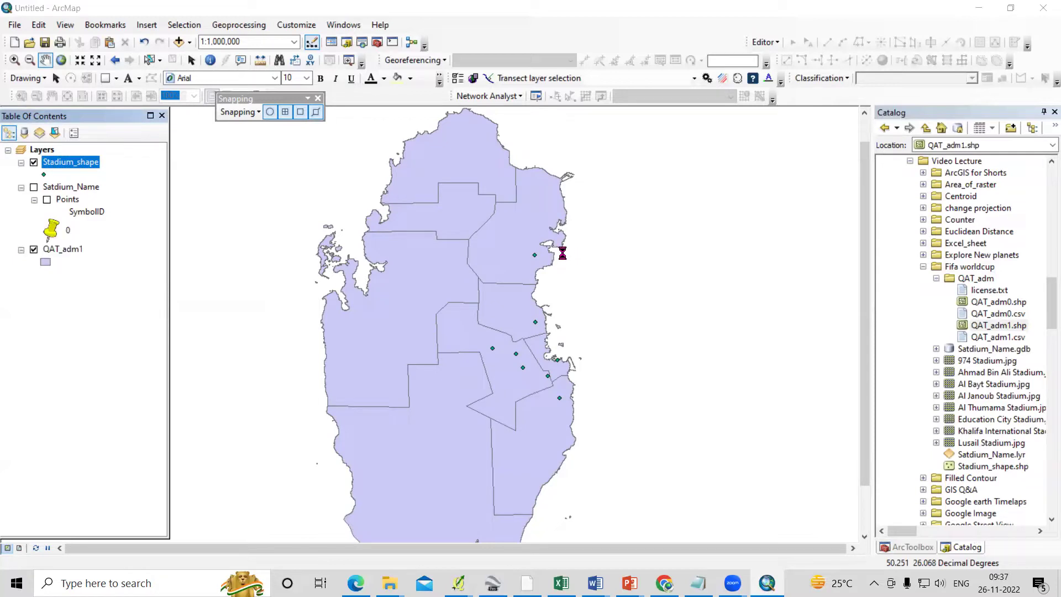
{"action": "left_click", "coordinate": [454, 123]}
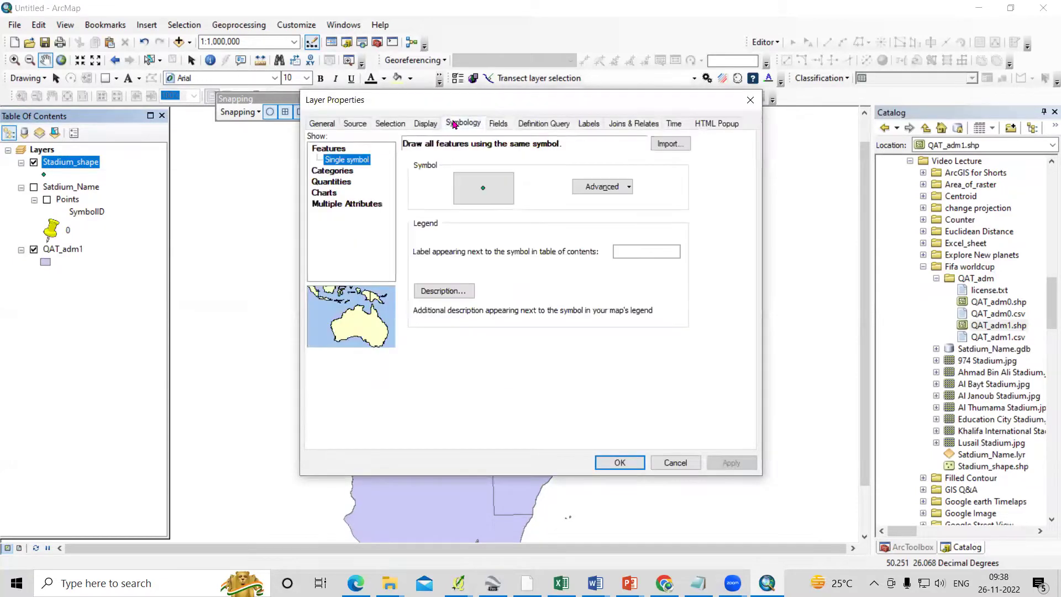
{"action": "left_click", "coordinate": [336, 176]}
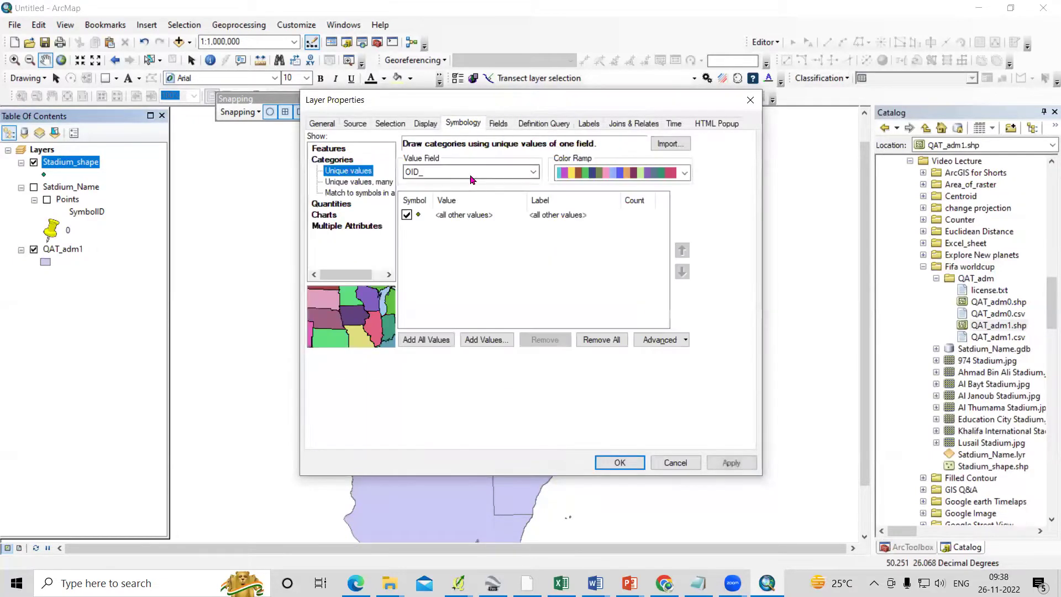
{"action": "left_click", "coordinate": [474, 172]}
{"action": "left_click", "coordinate": [474, 194]}
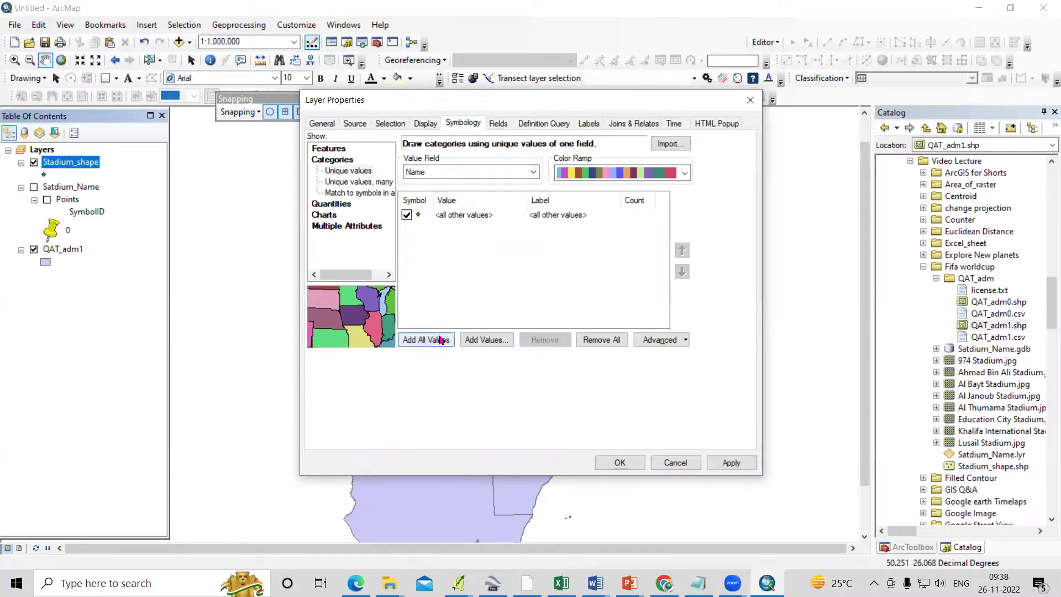
{"action": "left_click", "coordinate": [440, 339]}
{"action": "left_click", "coordinate": [732, 463]}
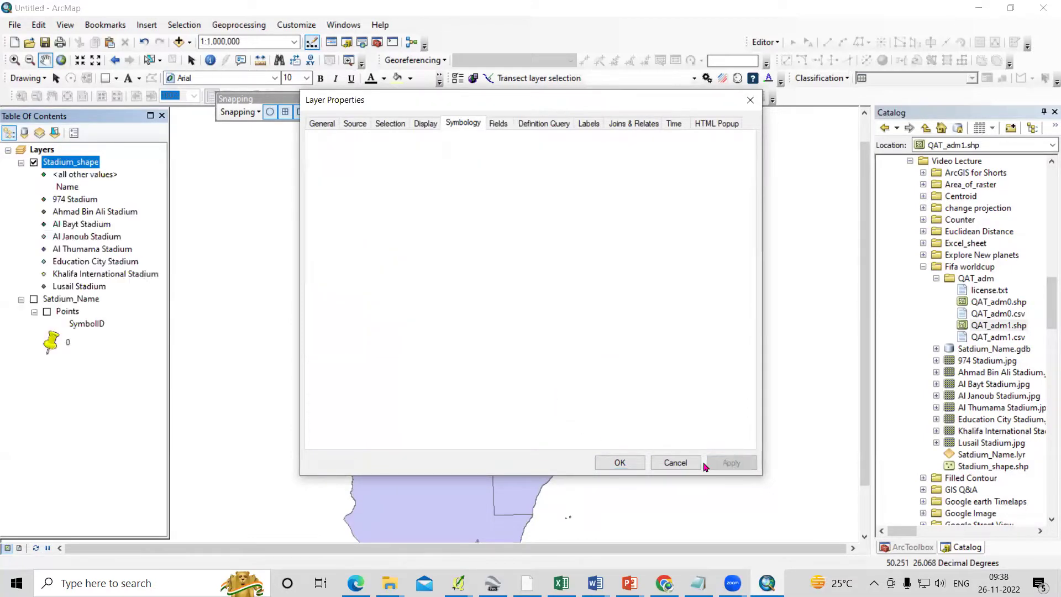
{"action": "left_click", "coordinate": [620, 462]}
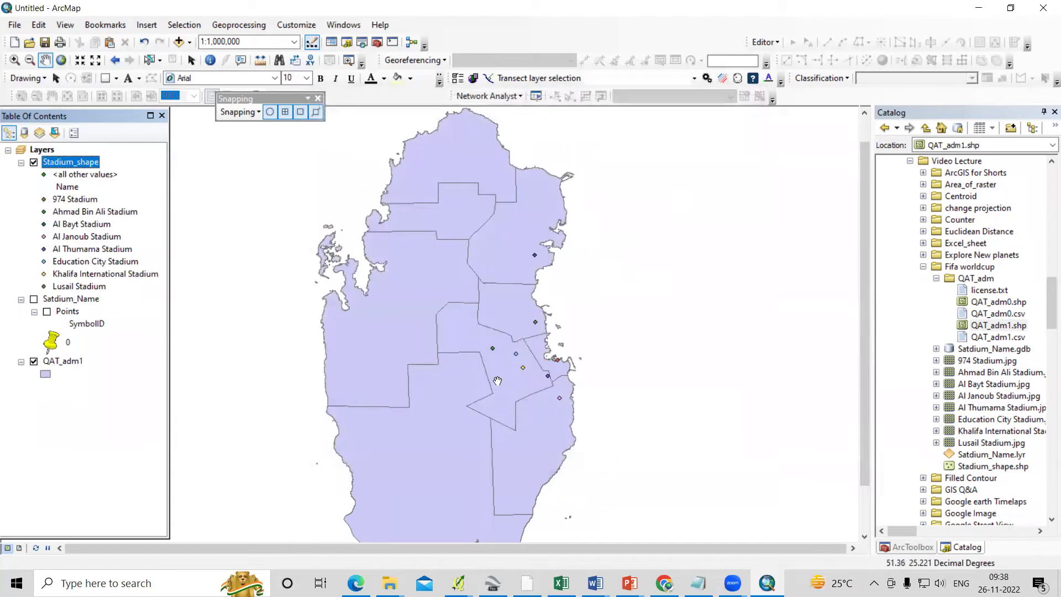
Open the 974 Stadium class symbol for editing and change its type to Picture Marker Symbol.
{"action": "scroll", "coordinate": [500, 382], "scroll_direction": "down", "scroll_amount": 1}
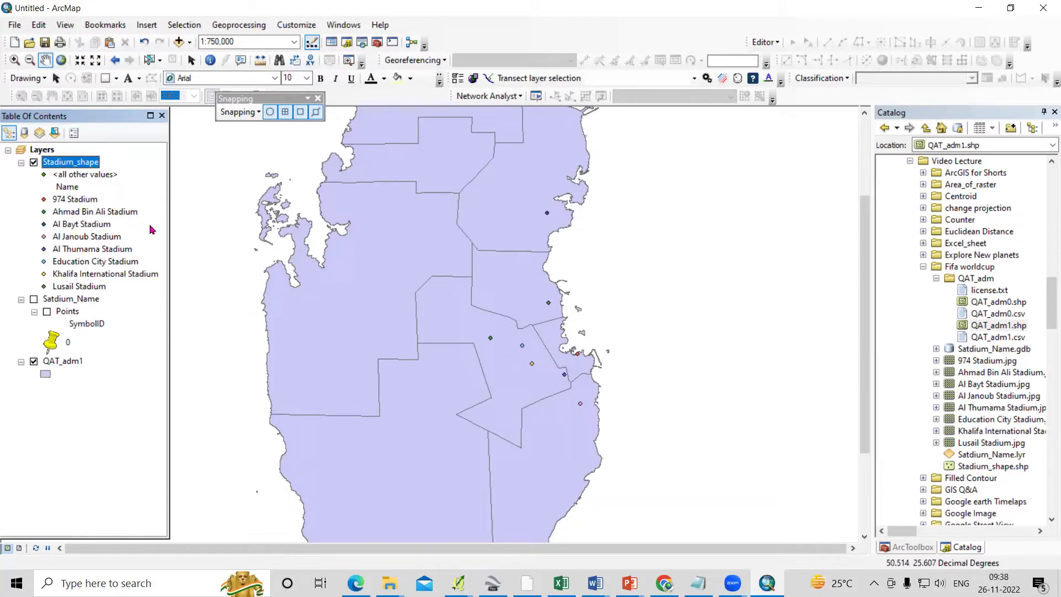
{"action": "double_click", "coordinate": [44, 201]}
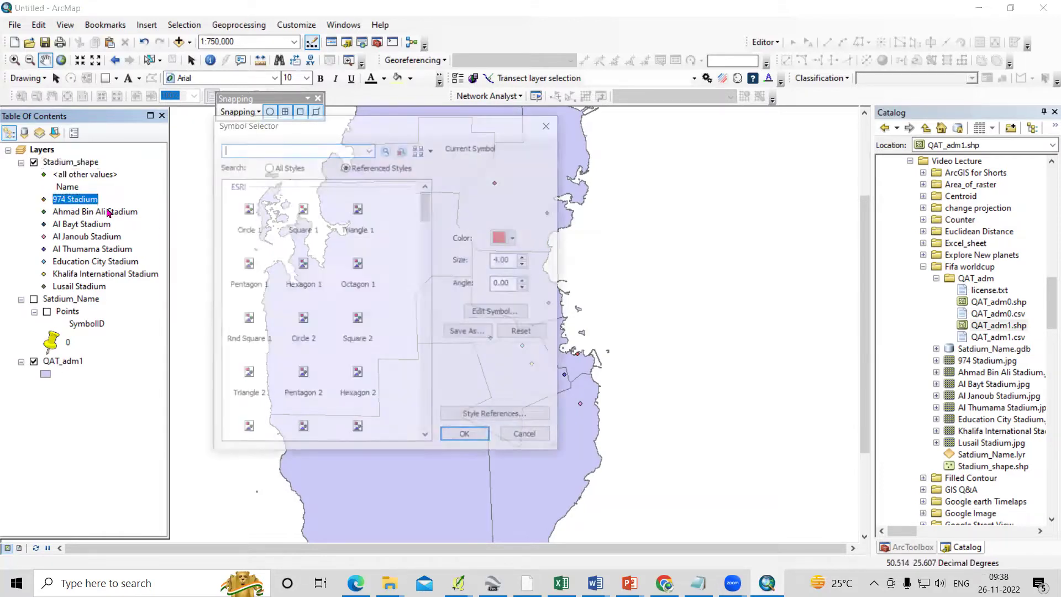
{"action": "double_click", "coordinate": [511, 200]}
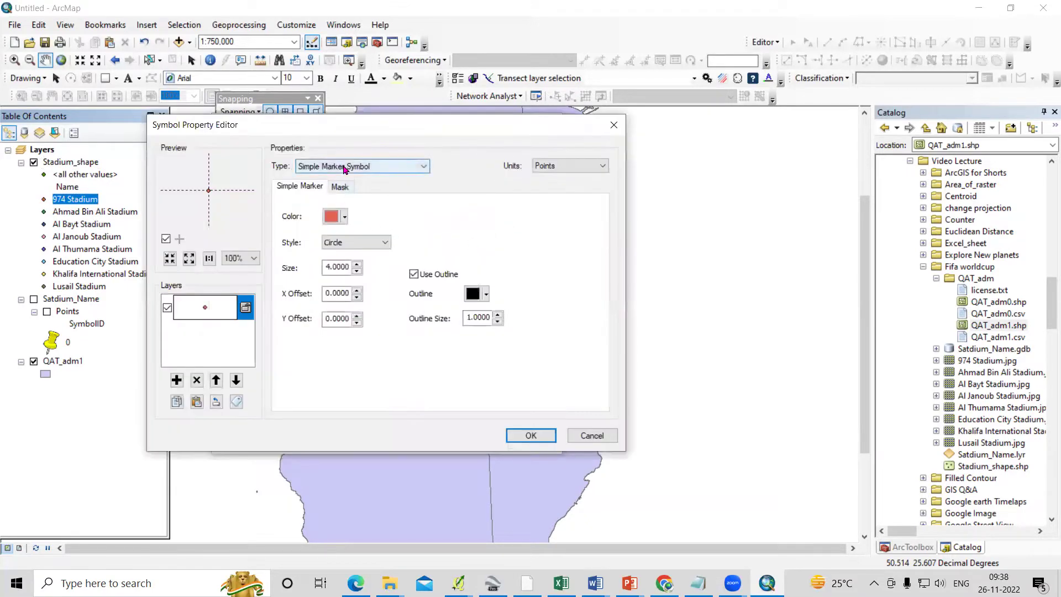
{"action": "left_click", "coordinate": [344, 168]}
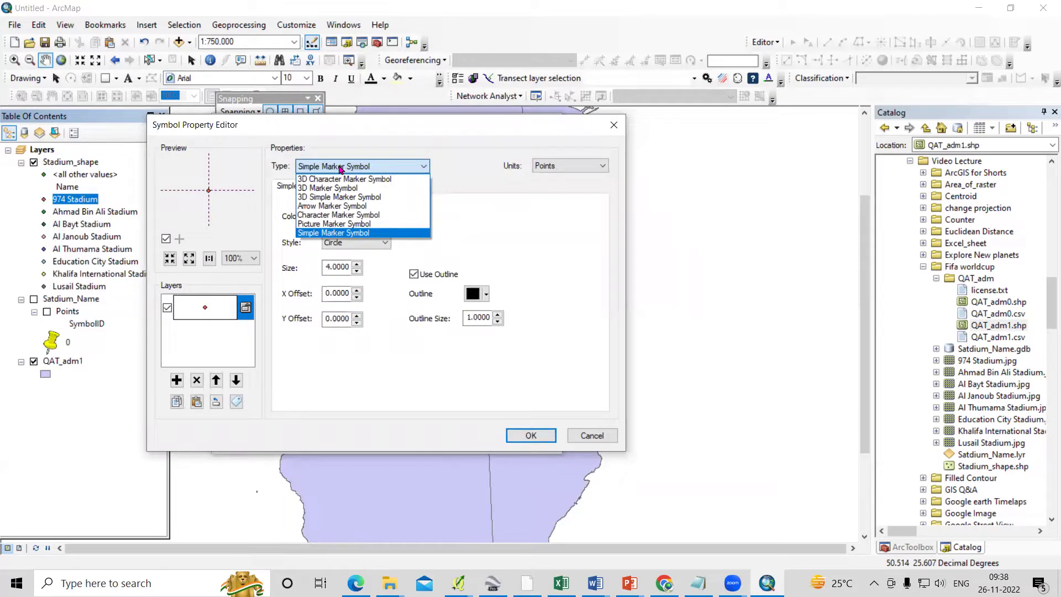
{"action": "left_click", "coordinate": [350, 224]}
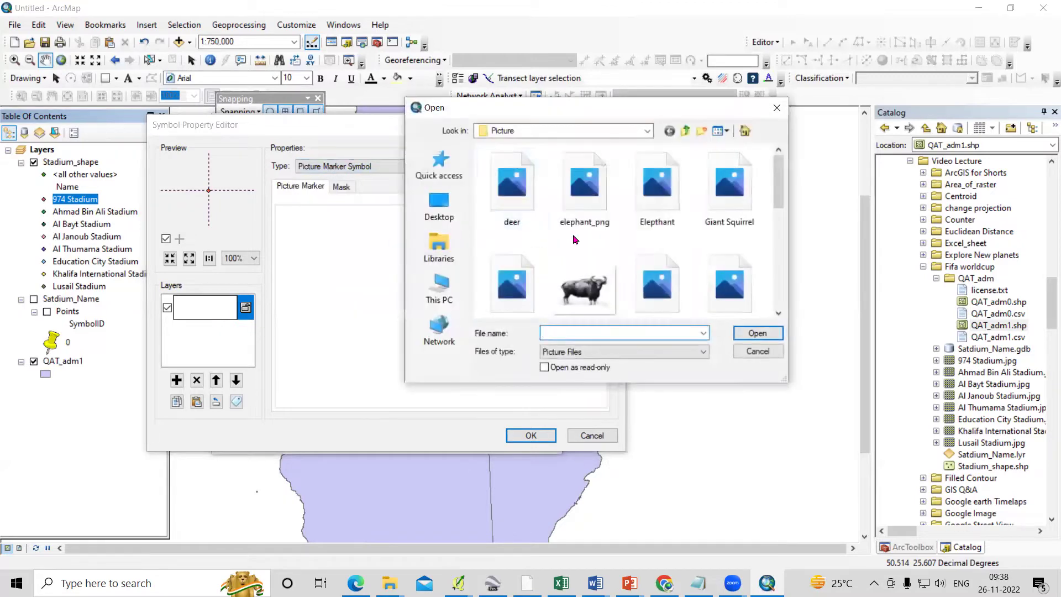
Load the 974 Stadium picture from D:\Video Lecture\Fifa worldcup as the marker image.
{"action": "left_click", "coordinate": [685, 131]}
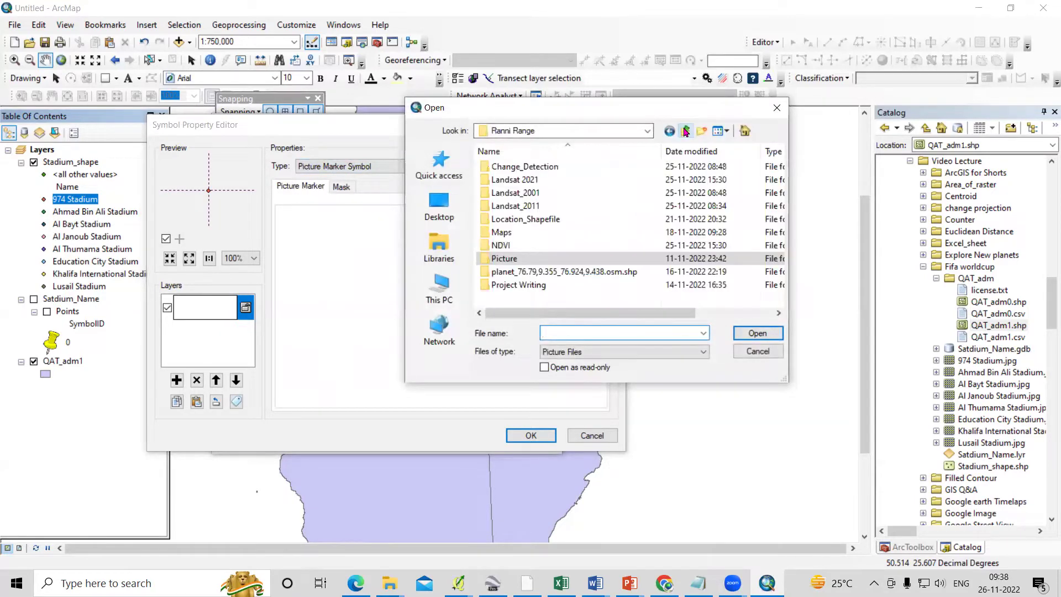
{"action": "left_click", "coordinate": [685, 131]}
{"action": "left_click", "coordinate": [685, 131]}
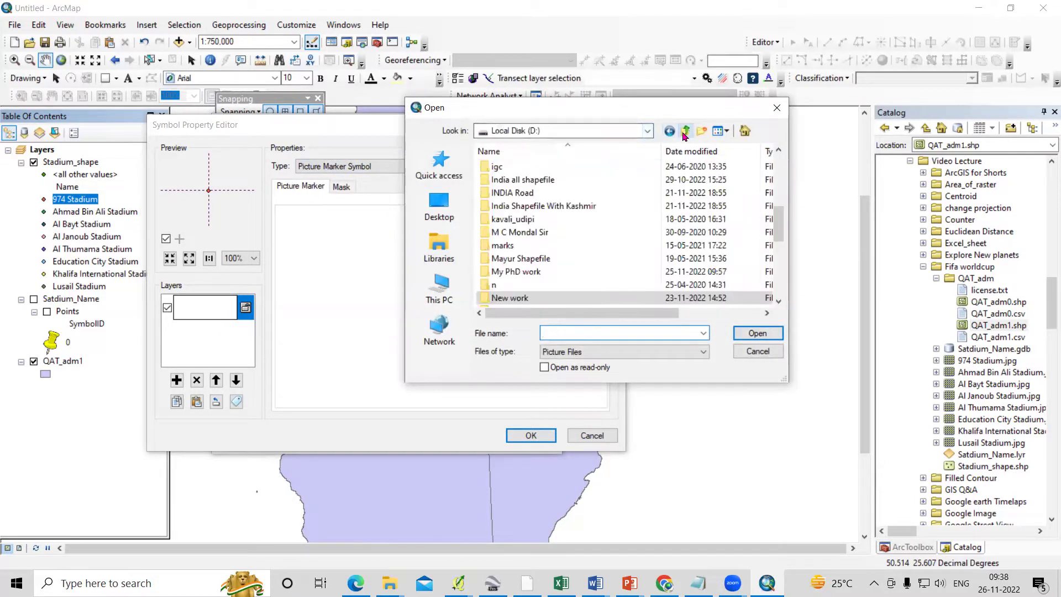
{"action": "left_click", "coordinate": [519, 232]}
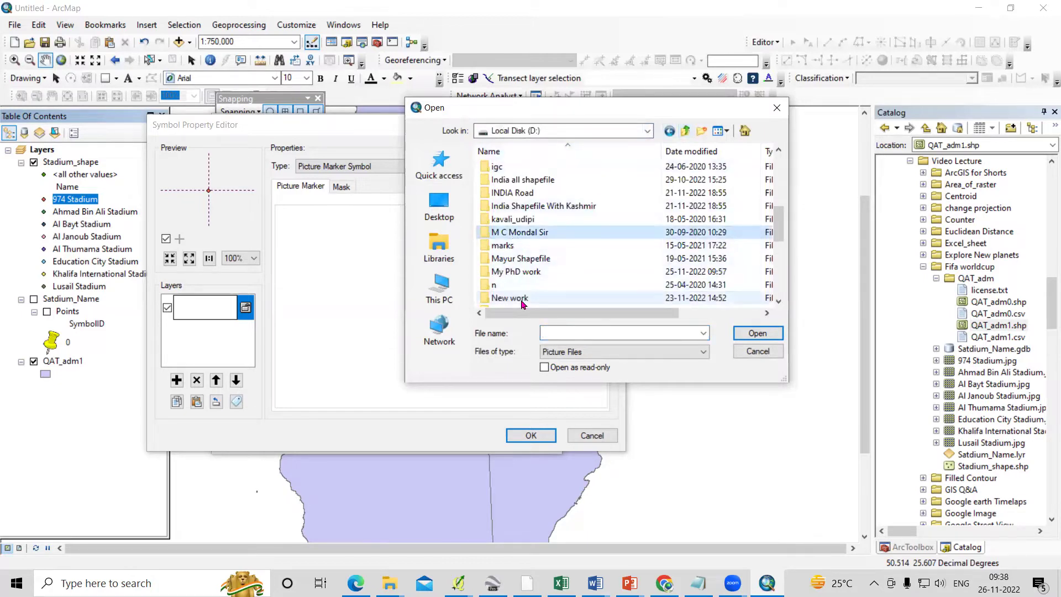
{"action": "scroll", "coordinate": [523, 277], "scroll_direction": "down", "scroll_amount": 6}
{"action": "left_click", "coordinate": [523, 250]}
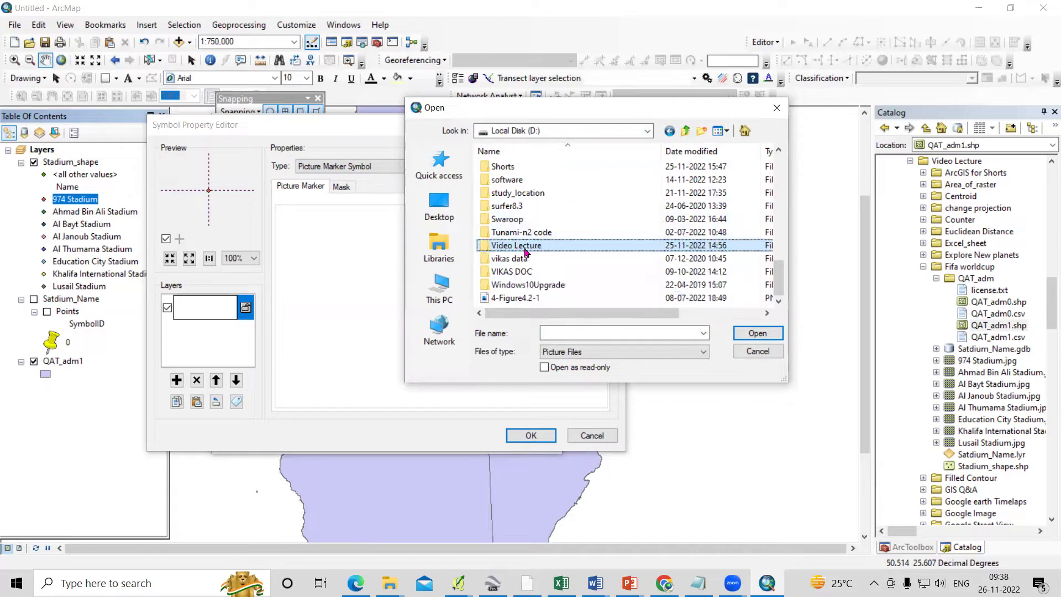
{"action": "double_click", "coordinate": [526, 251]}
{"action": "left_click", "coordinate": [528, 221]}
{"action": "left_click", "coordinate": [532, 273]}
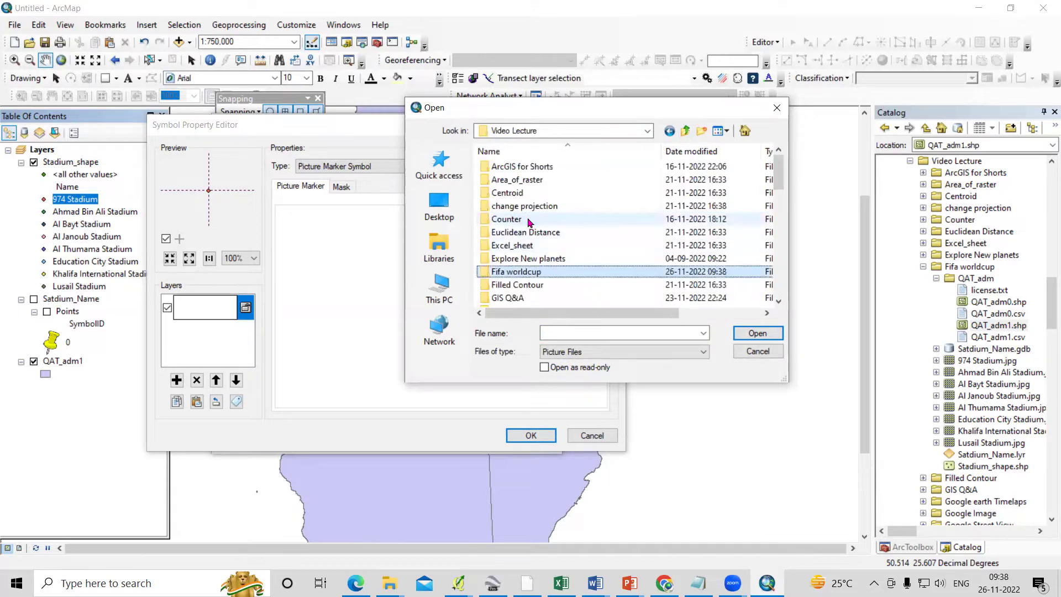
{"action": "double_click", "coordinate": [534, 273]}
{"action": "left_click", "coordinate": [655, 205]}
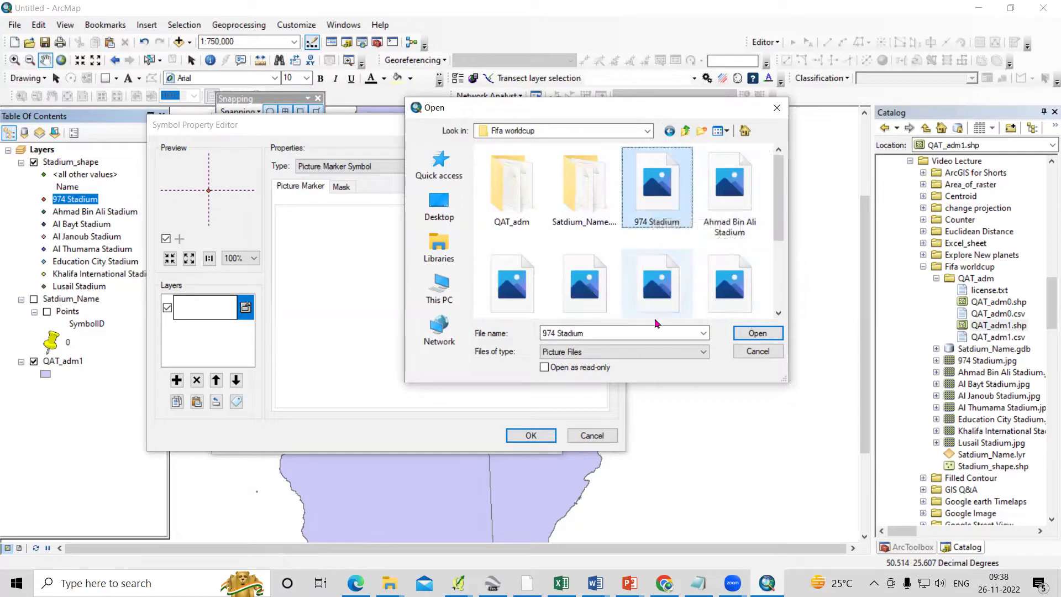
{"action": "left_click", "coordinate": [755, 335]}
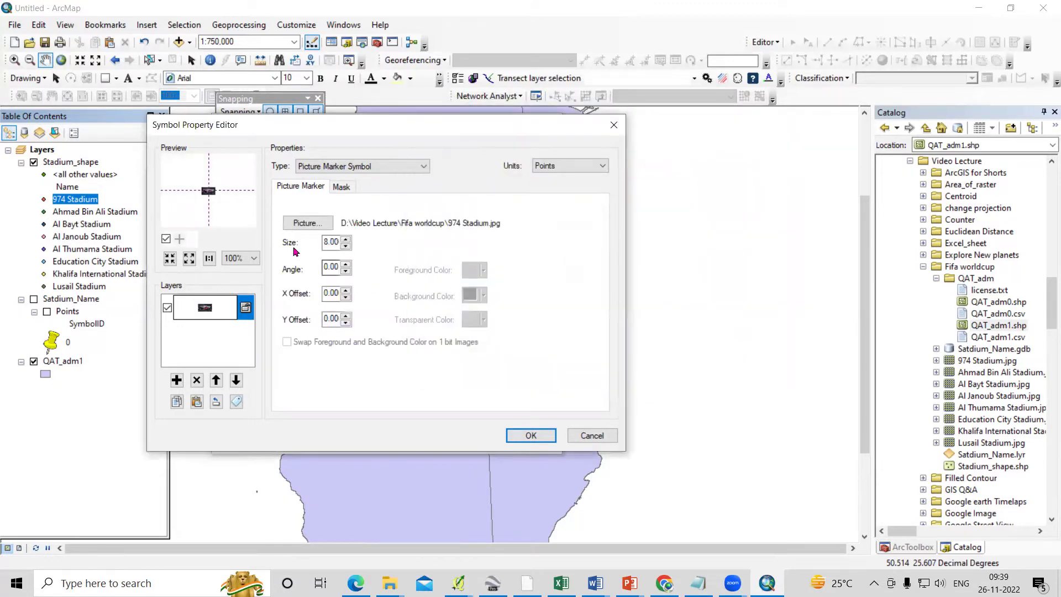
Enlarge the symbol preview to 400%, set the 974 Stadium marker size to 14, and apply the symbol.
{"action": "left_click", "coordinate": [188, 259]}
{"action": "left_click", "coordinate": [169, 259]}
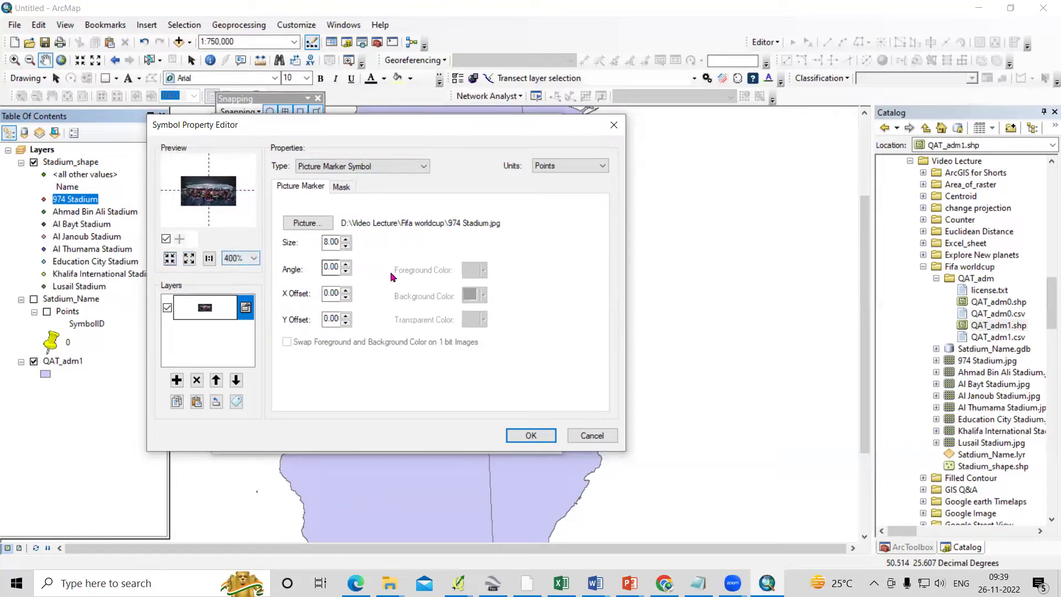
{"action": "left_click", "coordinate": [345, 239]}
{"action": "left_click", "coordinate": [346, 239]}
{"action": "left_click", "coordinate": [345, 239]}
{"action": "left_click", "coordinate": [346, 238]}
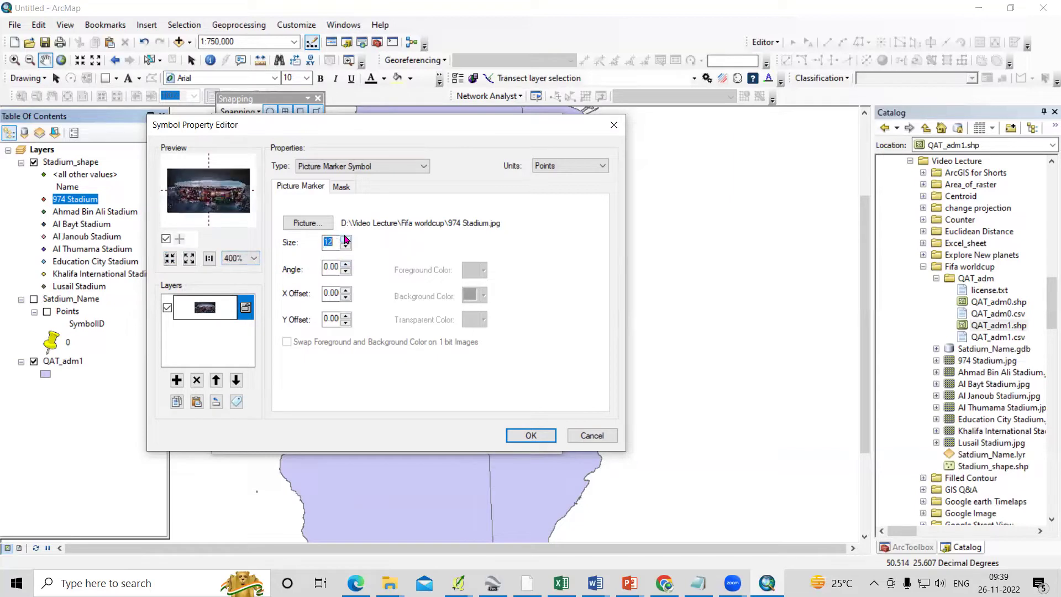
{"action": "left_click", "coordinate": [345, 239]}
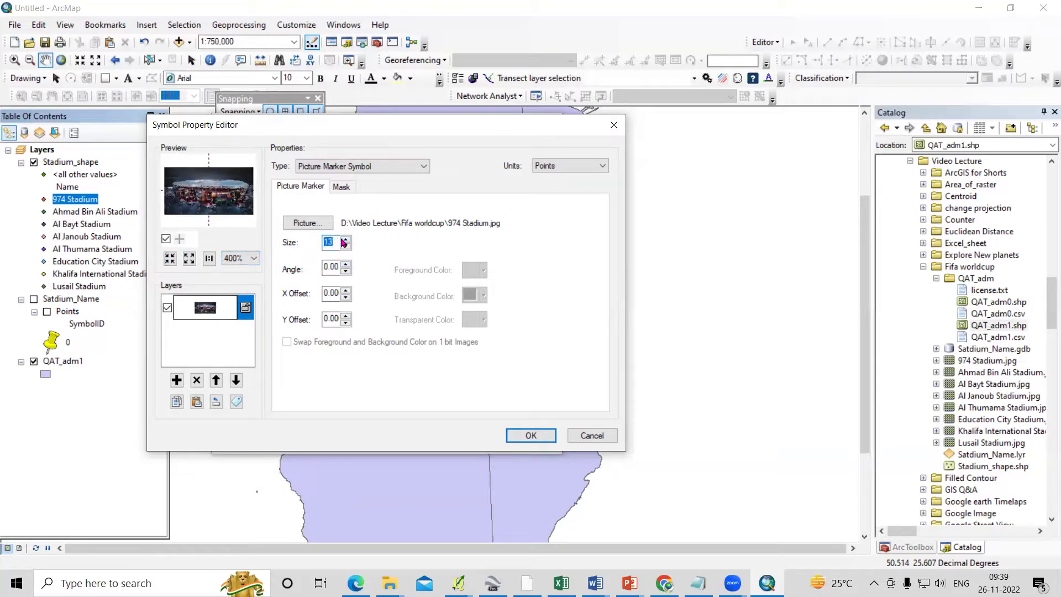
{"action": "left_click", "coordinate": [345, 240]}
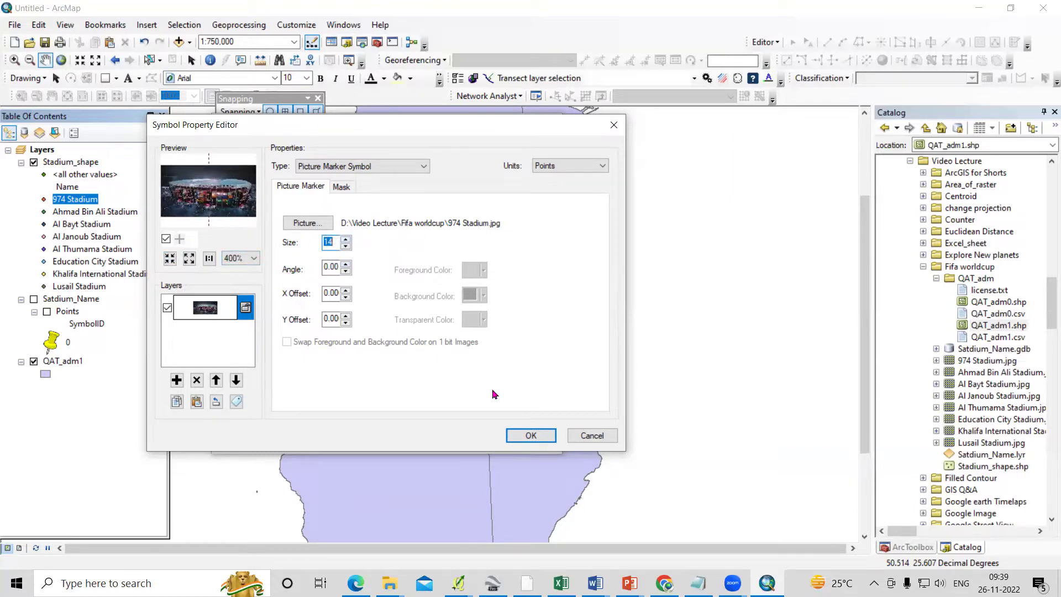
{"action": "left_click", "coordinate": [536, 437]}
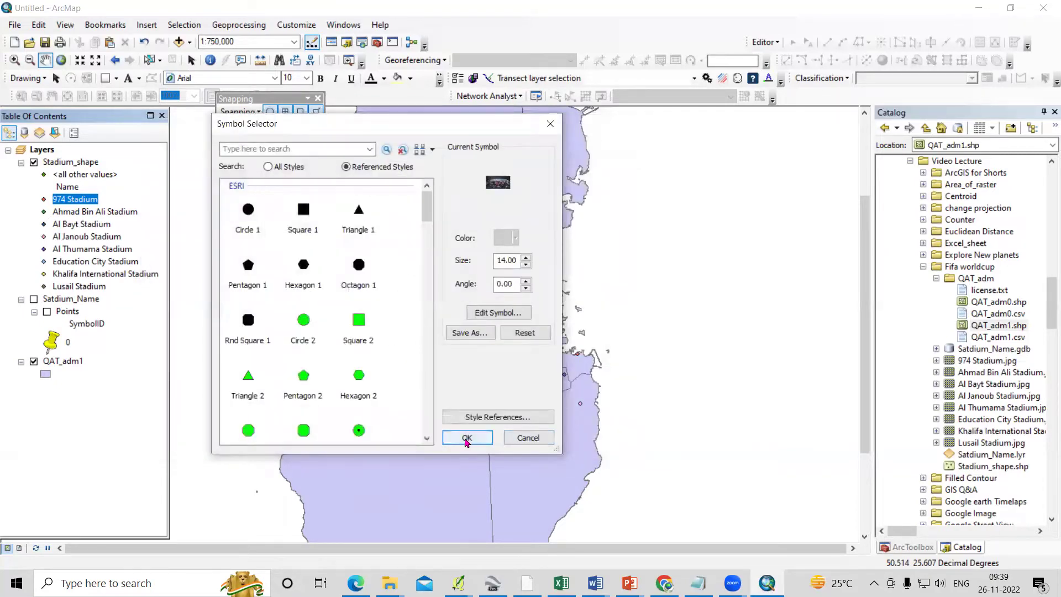
{"action": "left_click", "coordinate": [467, 438]}
Change the Ahmad Bin Ali Stadium symbol to a Picture Marker Symbol using the Ahmad Bin Ali Stadium picture.
{"action": "scroll", "coordinate": [575, 352], "scroll_direction": "down", "scroll_amount": 4}
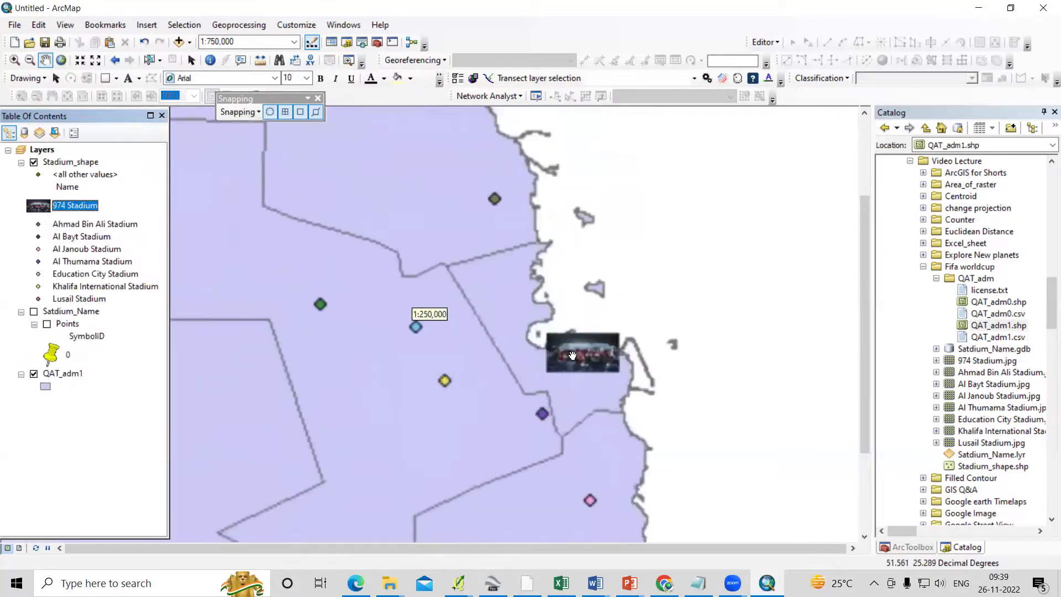
{"action": "scroll", "coordinate": [585, 372], "scroll_direction": "down", "scroll_amount": 2}
{"action": "scroll", "coordinate": [609, 347], "scroll_direction": "down", "scroll_amount": 3}
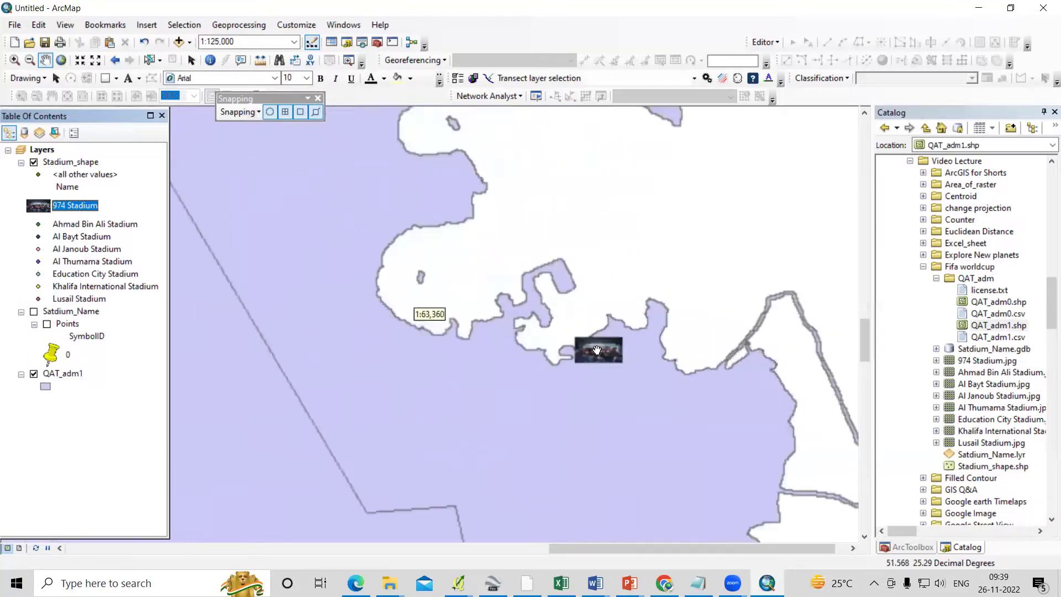
{"action": "scroll", "coordinate": [592, 367], "scroll_direction": "up", "scroll_amount": 5}
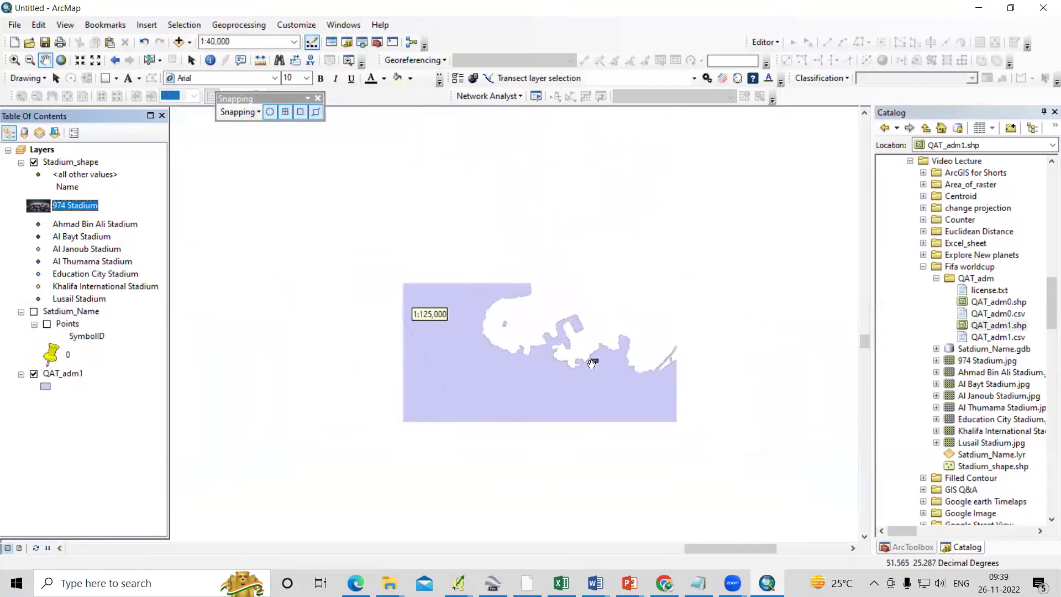
{"action": "scroll", "coordinate": [578, 382], "scroll_direction": "up", "scroll_amount": 2}
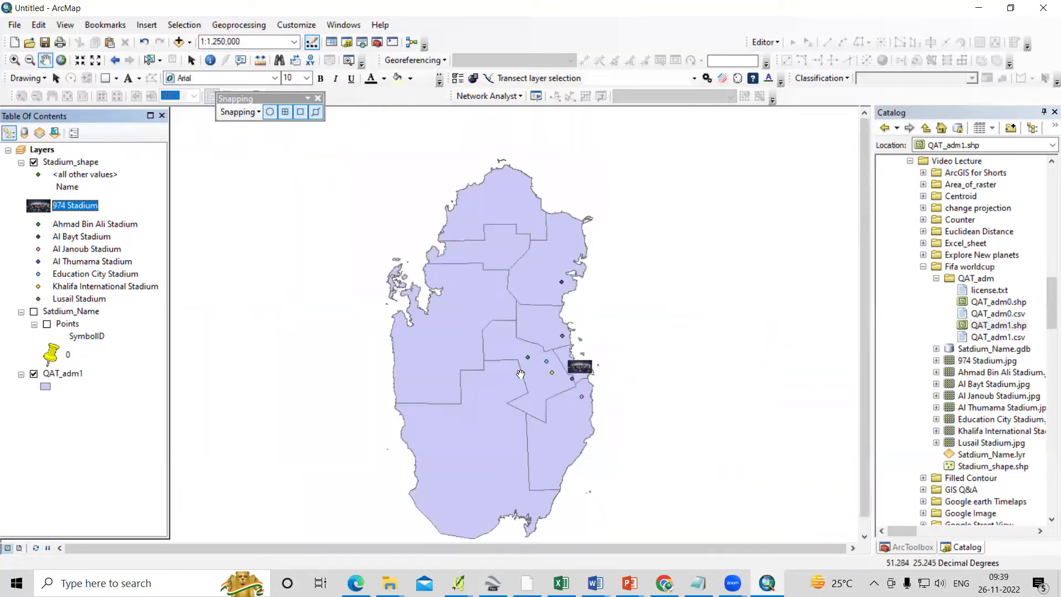
{"action": "double_click", "coordinate": [38, 226]}
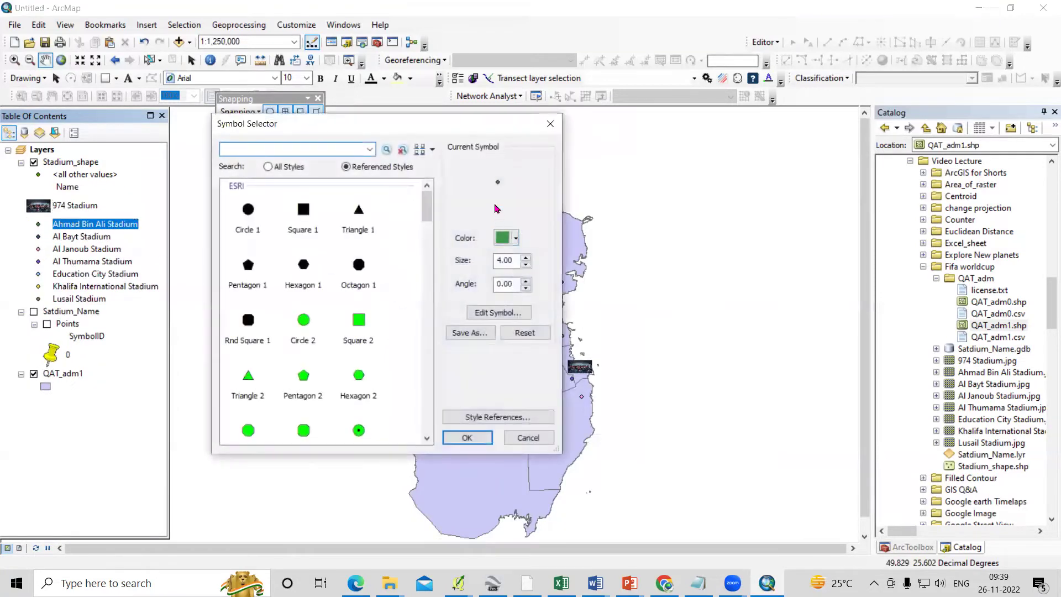
{"action": "left_click", "coordinate": [498, 312]}
{"action": "left_click", "coordinate": [362, 167]}
{"action": "left_click", "coordinate": [347, 223]}
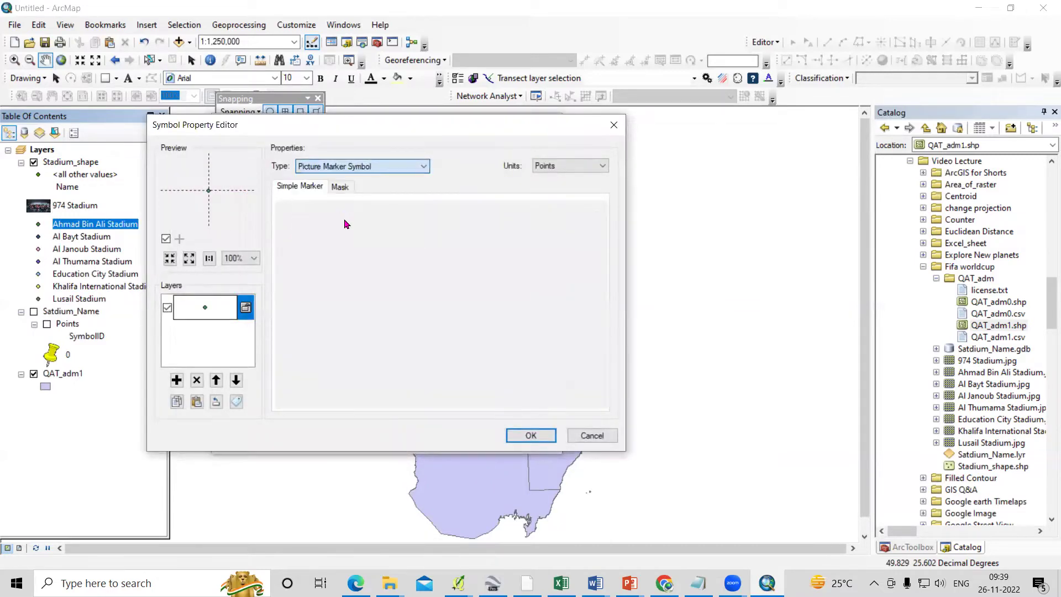
{"action": "left_click", "coordinate": [727, 231]}
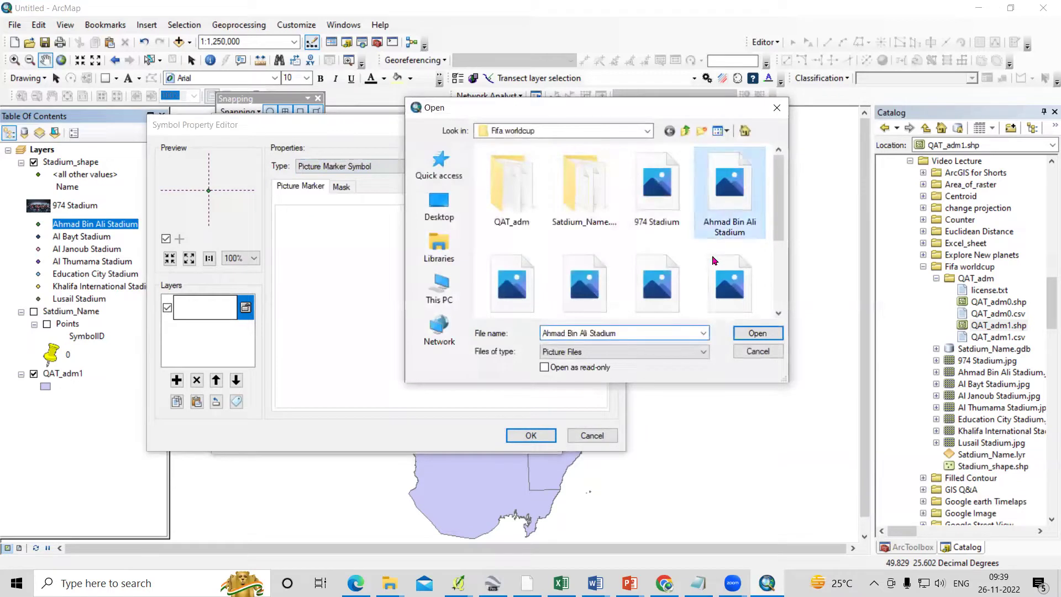
{"action": "left_click", "coordinate": [757, 334]}
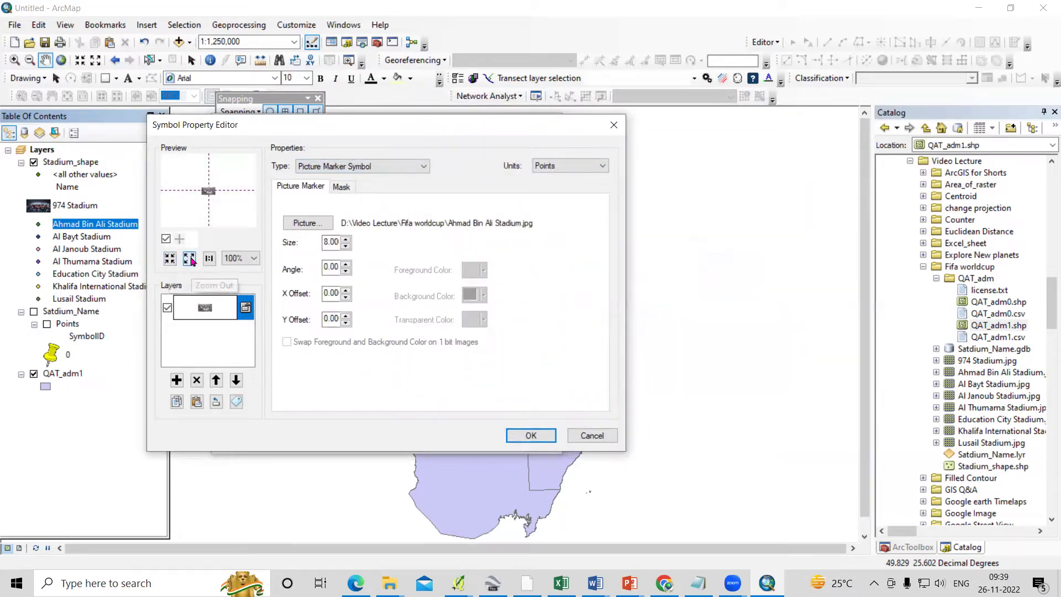
Enlarge the symbol preview to 400%, set the Ahmad Bin Ali Stadium marker size to 13, and apply the symbol.
{"action": "left_click", "coordinate": [170, 258]}
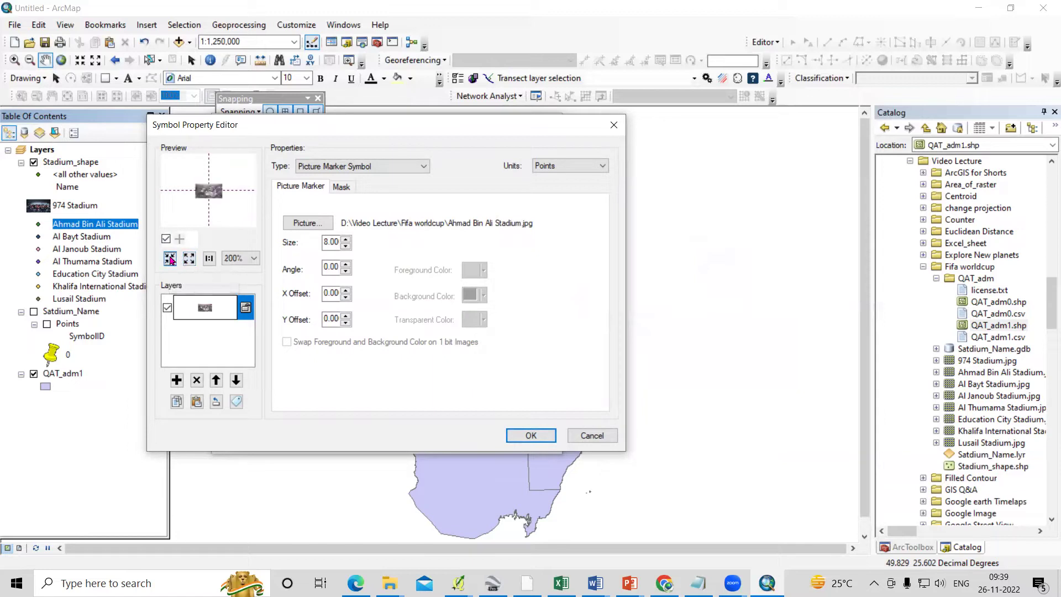
{"action": "left_click", "coordinate": [170, 258]}
{"action": "left_click", "coordinate": [345, 239]}
{"action": "left_click", "coordinate": [345, 239]}
{"action": "left_click", "coordinate": [345, 239]}
{"action": "left_click", "coordinate": [345, 238]}
{"action": "left_click", "coordinate": [345, 238]}
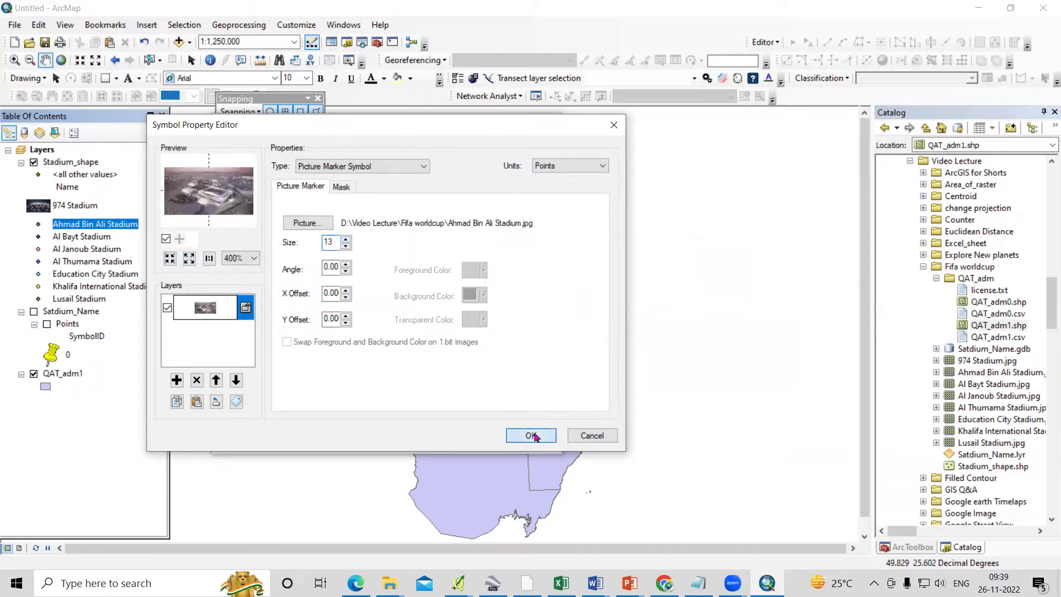
{"action": "left_click", "coordinate": [532, 436]}
{"action": "left_click", "coordinate": [466, 438]}
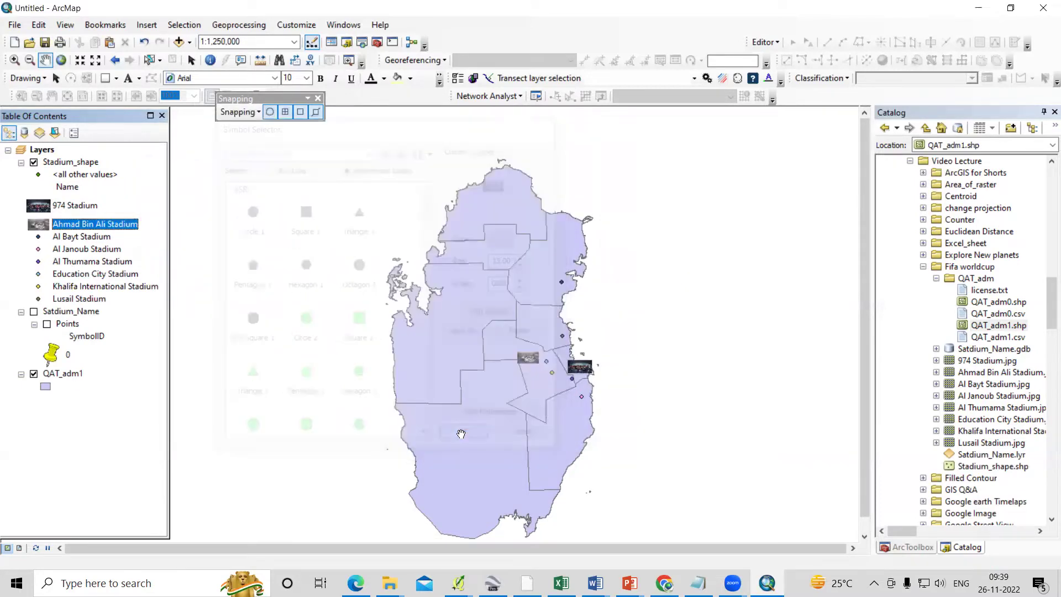
Give the Al Bayt Stadium and Al Janoub Stadium classes picture marker symbols using their matching pictures from the Fifa worldcup folder.
{"action": "left_click", "coordinate": [38, 239]}
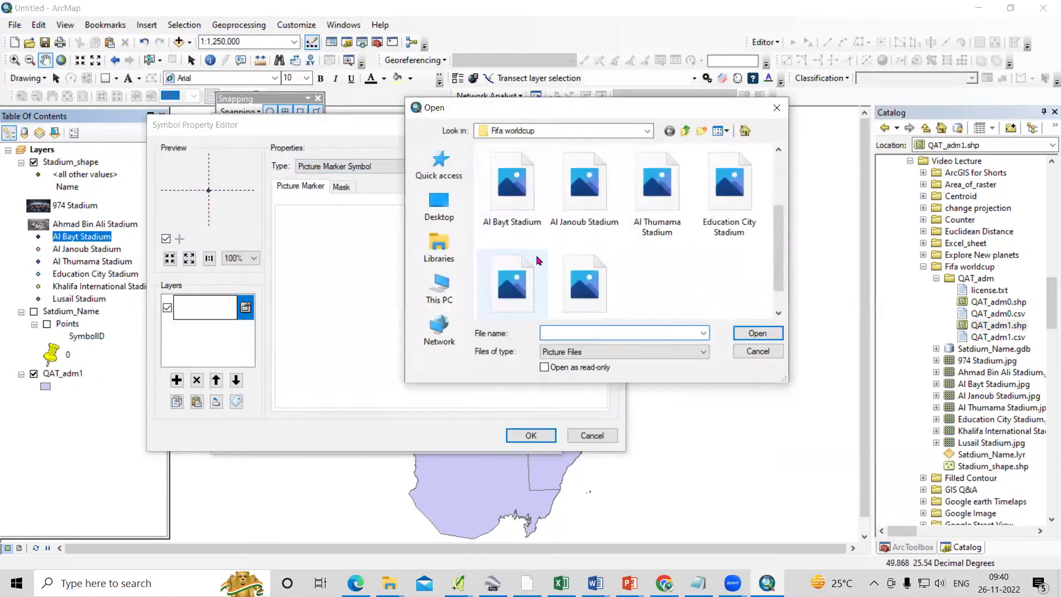
{"action": "double_click", "coordinate": [512, 182]}
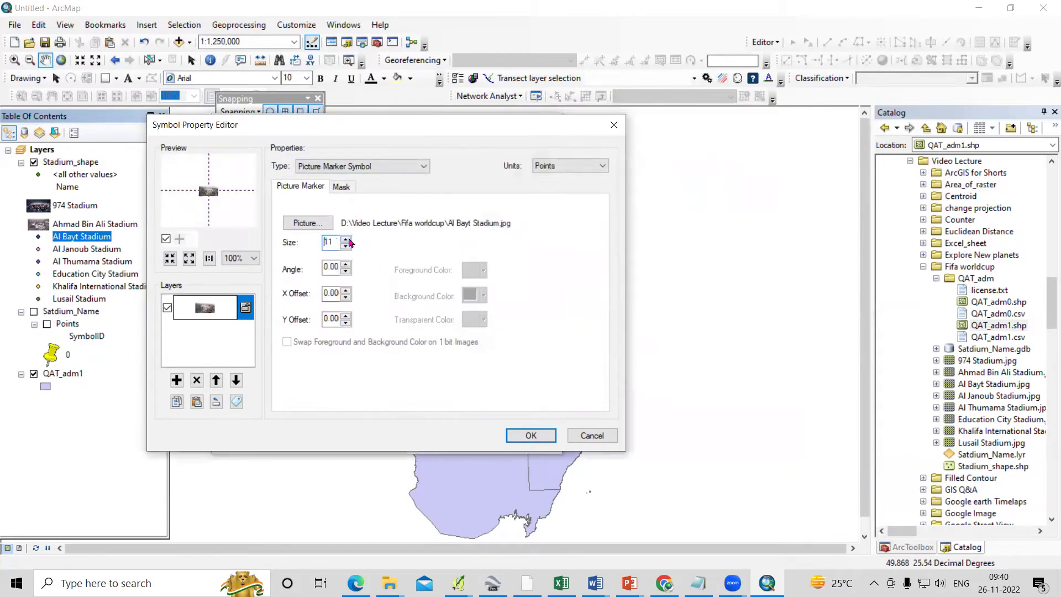
{"action": "left_click", "coordinate": [531, 436]}
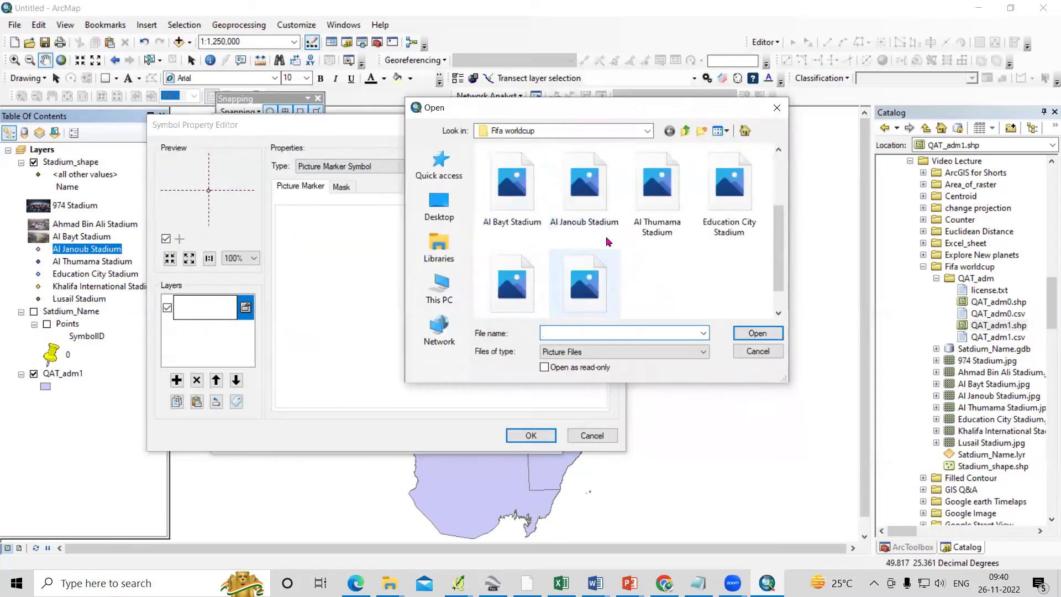
{"action": "double_click", "coordinate": [584, 193]}
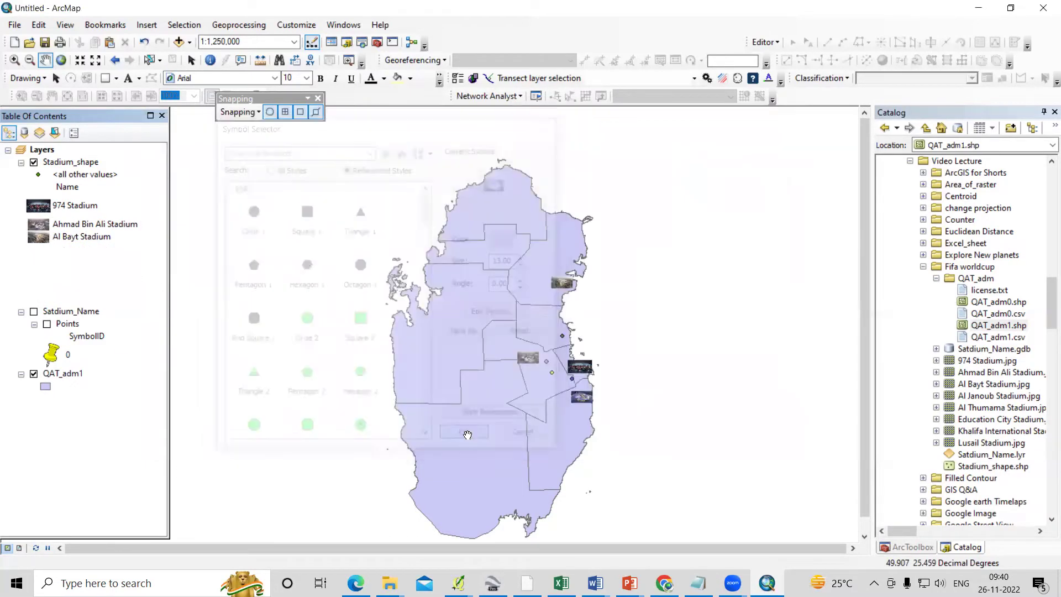
Change the Education City Stadium symbol to a Picture Marker Symbol using the Education City Stadium picture.
{"action": "left_click", "coordinate": [39, 273]}
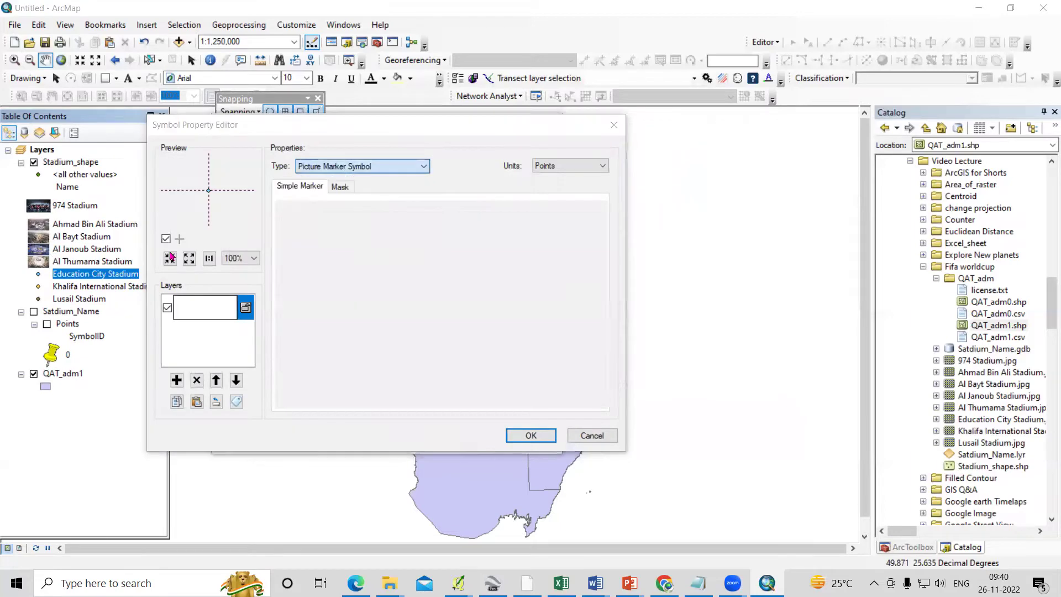
{"action": "left_click", "coordinate": [307, 222]}
{"action": "double_click", "coordinate": [730, 182]}
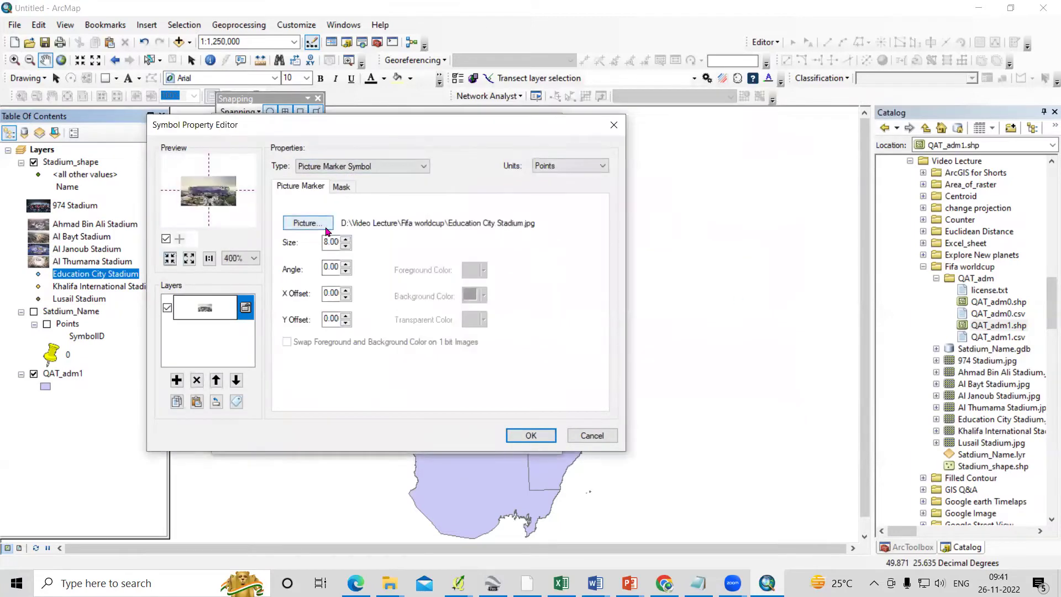
{"action": "left_click", "coordinate": [531, 435]}
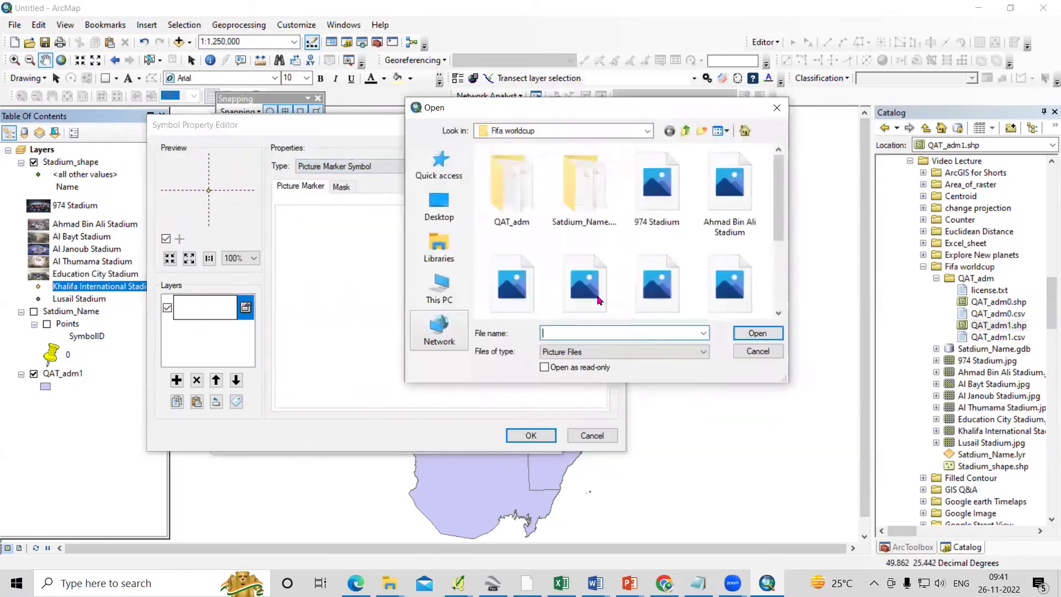
Give the Khalifa International Stadium and Lusail Stadium classes picture marker symbols from their matching pictures, with the Lusail Stadium marker at size 13.
{"action": "double_click", "coordinate": [598, 300]}
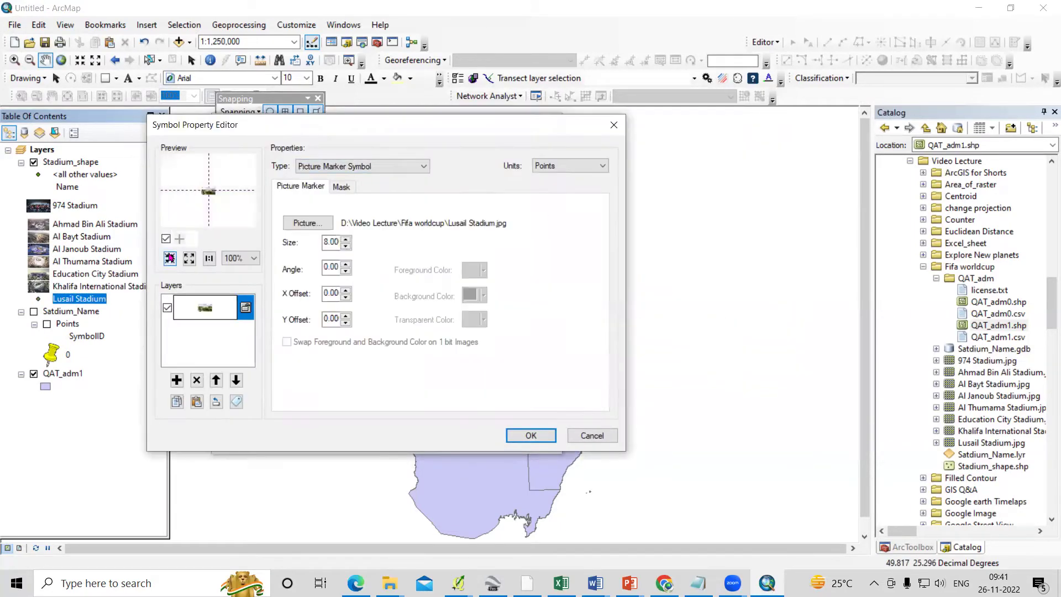
{"action": "left_click", "coordinate": [530, 435]}
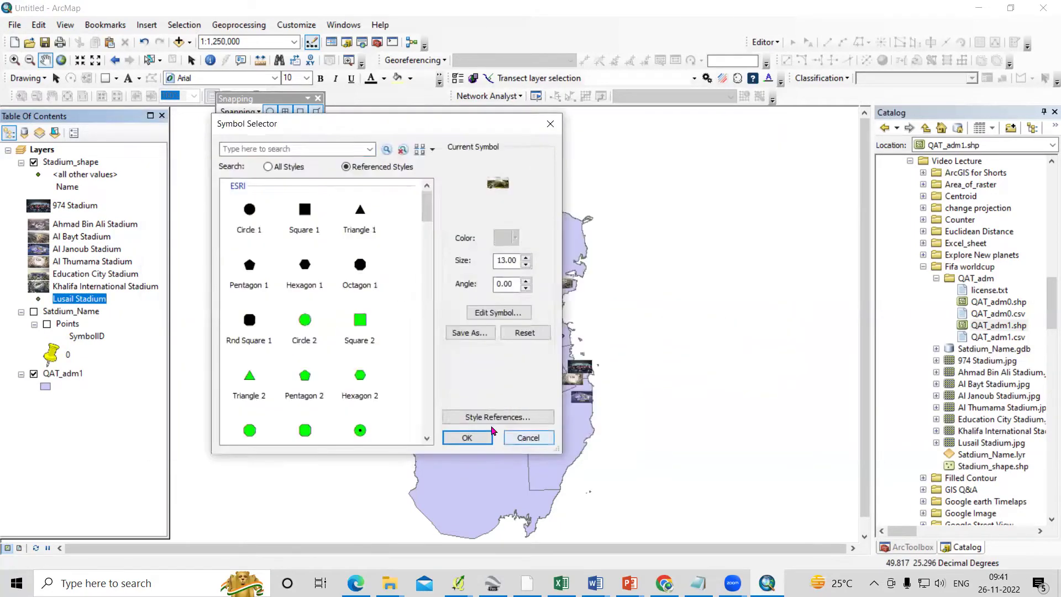
{"action": "left_click", "coordinate": [473, 434]}
{"action": "scroll", "coordinate": [559, 369], "scroll_direction": "down", "scroll_amount": 3}
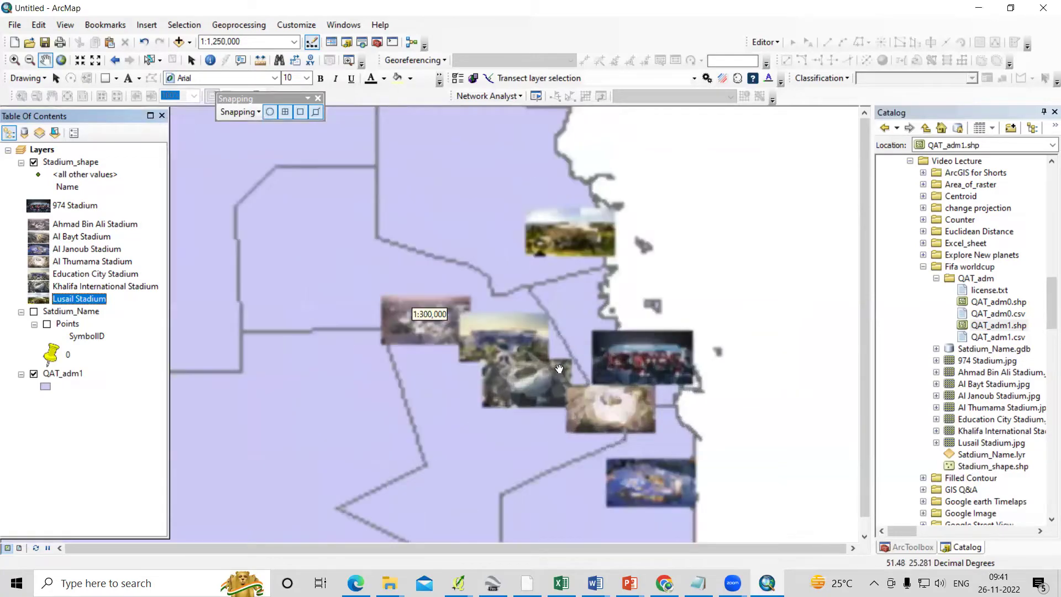
{"action": "scroll", "coordinate": [553, 368], "scroll_direction": "up", "scroll_amount": 2}
{"action": "scroll", "coordinate": [523, 356], "scroll_direction": "up", "scroll_amount": 2}
{"action": "scroll", "coordinate": [522, 356], "scroll_direction": "up", "scroll_amount": 2}
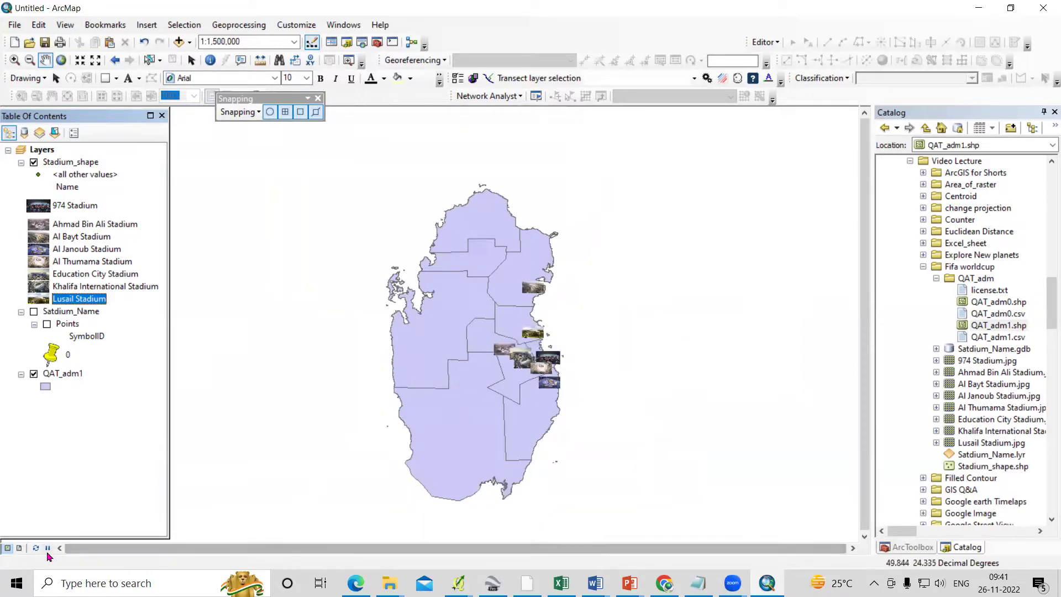
Change the QAT_adm1 boundary layer's symbol to Hollow so only the outlines are drawn.
{"action": "left_click", "coordinate": [33, 375]}
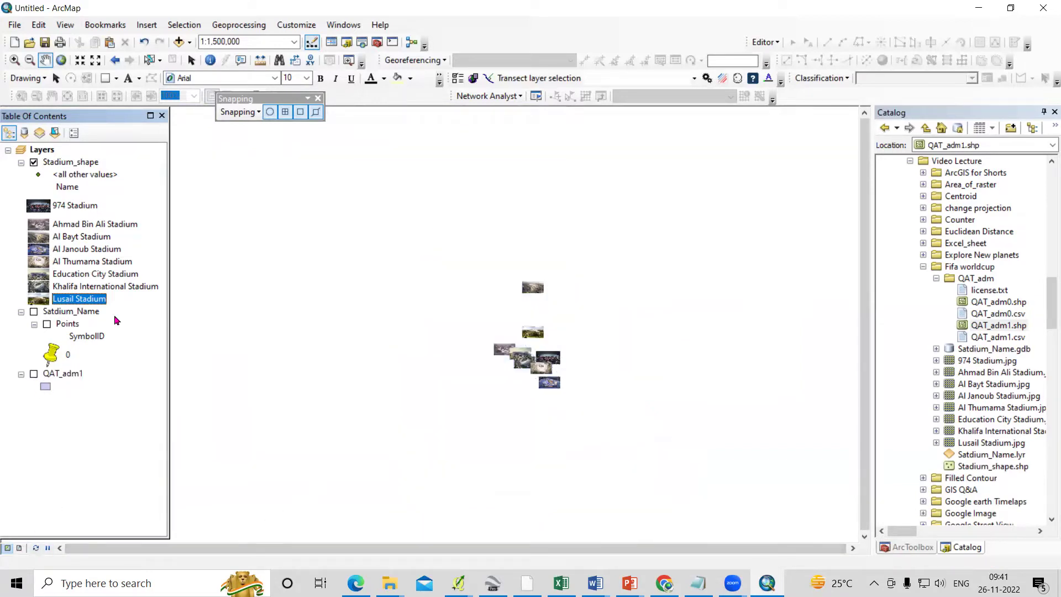
{"action": "left_click", "coordinate": [33, 375]}
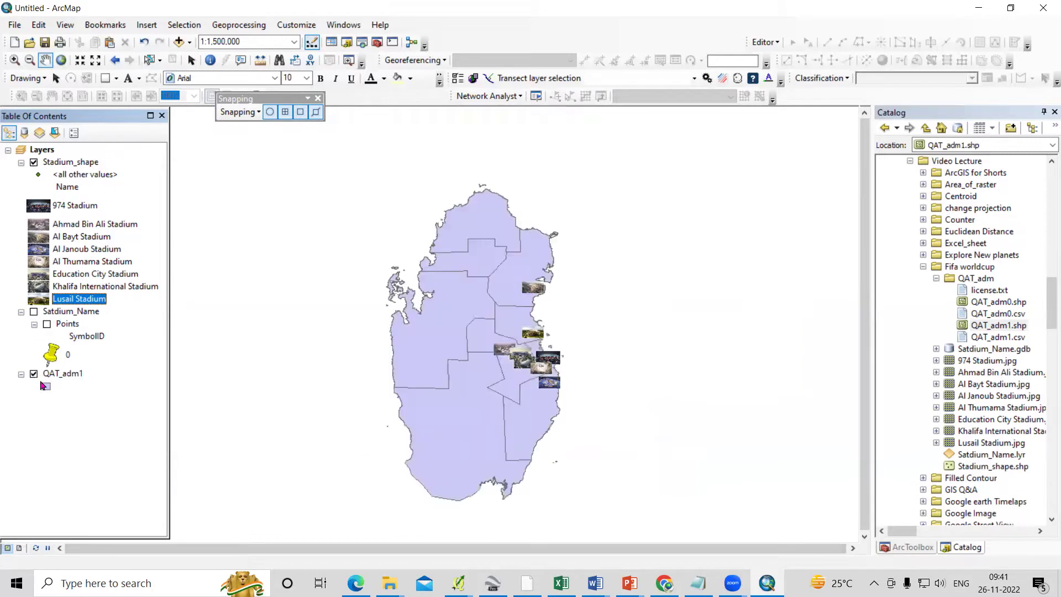
{"action": "left_click", "coordinate": [46, 387]}
{"action": "left_click", "coordinate": [249, 268]}
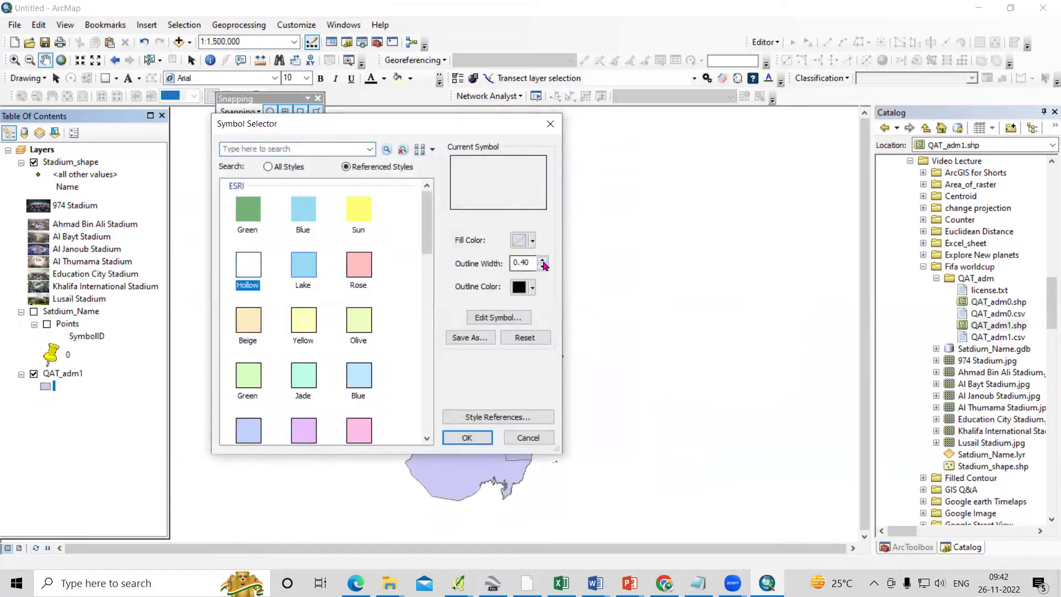
{"action": "left_click", "coordinate": [466, 436]}
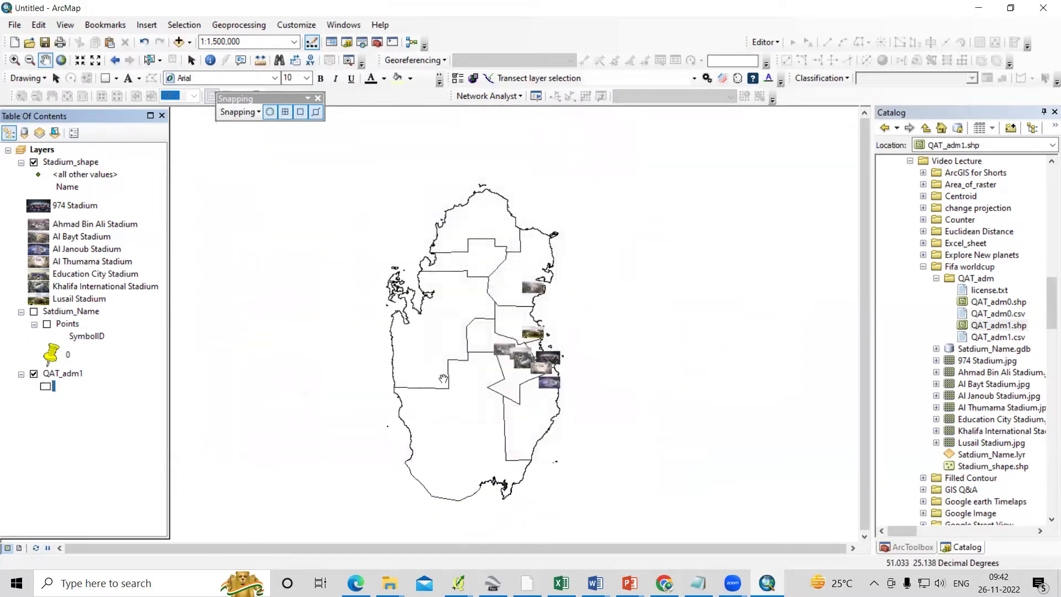
Add the Topographic basemap to the map.
{"action": "left_click", "coordinate": [178, 42]}
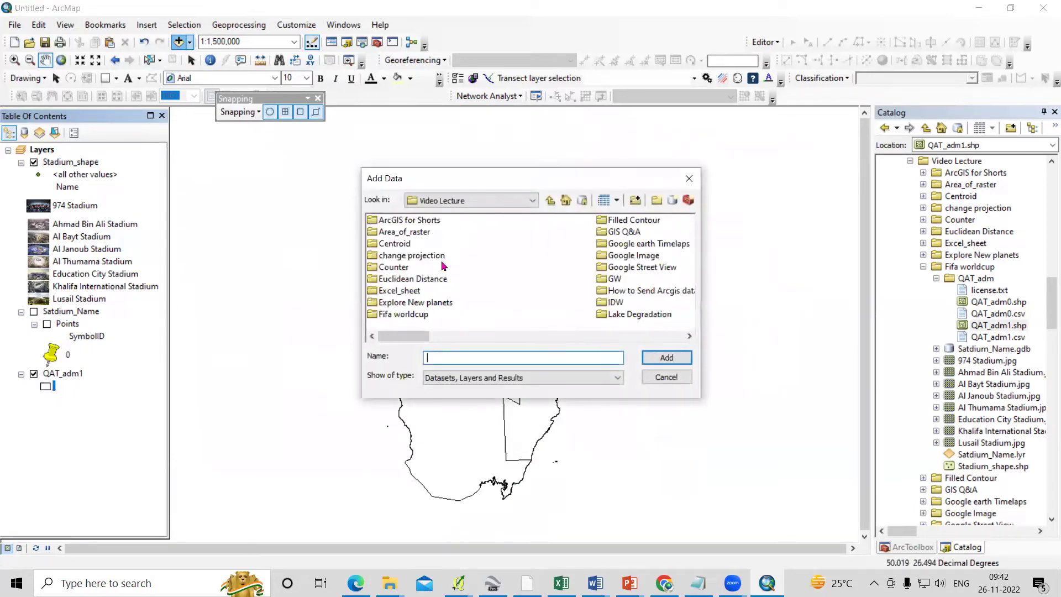
{"action": "left_click", "coordinate": [665, 376]}
{"action": "left_click", "coordinate": [189, 42]}
{"action": "left_click", "coordinate": [210, 74]}
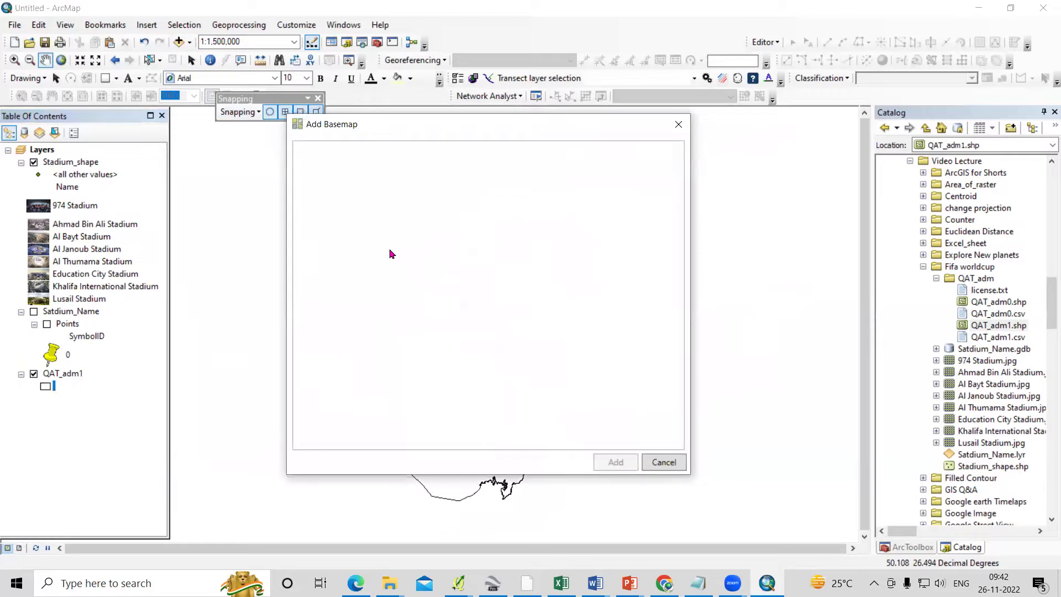
{"action": "left_click", "coordinate": [348, 218]}
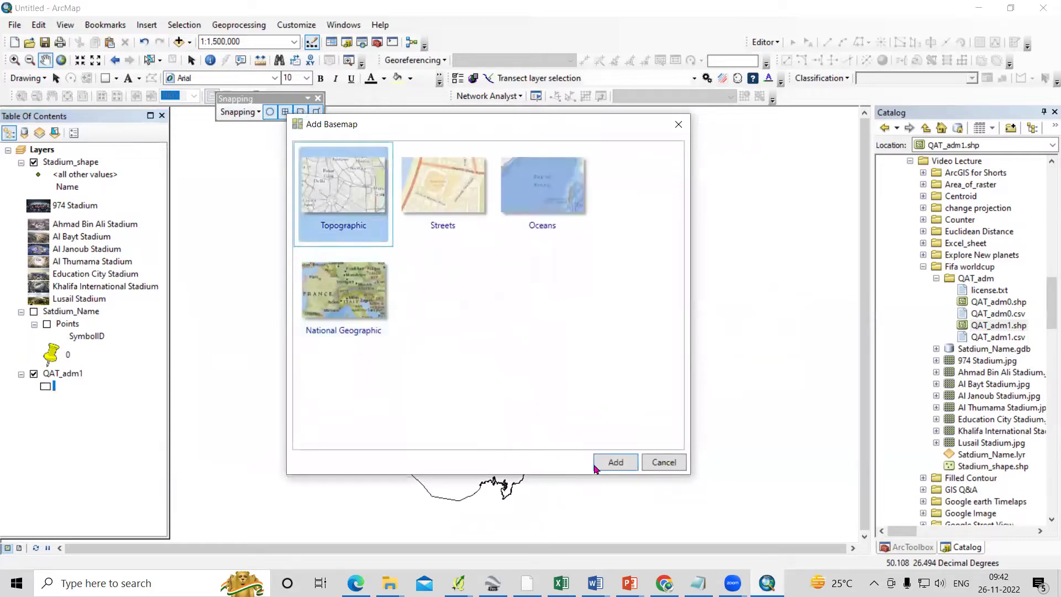
{"action": "left_click", "coordinate": [617, 463]}
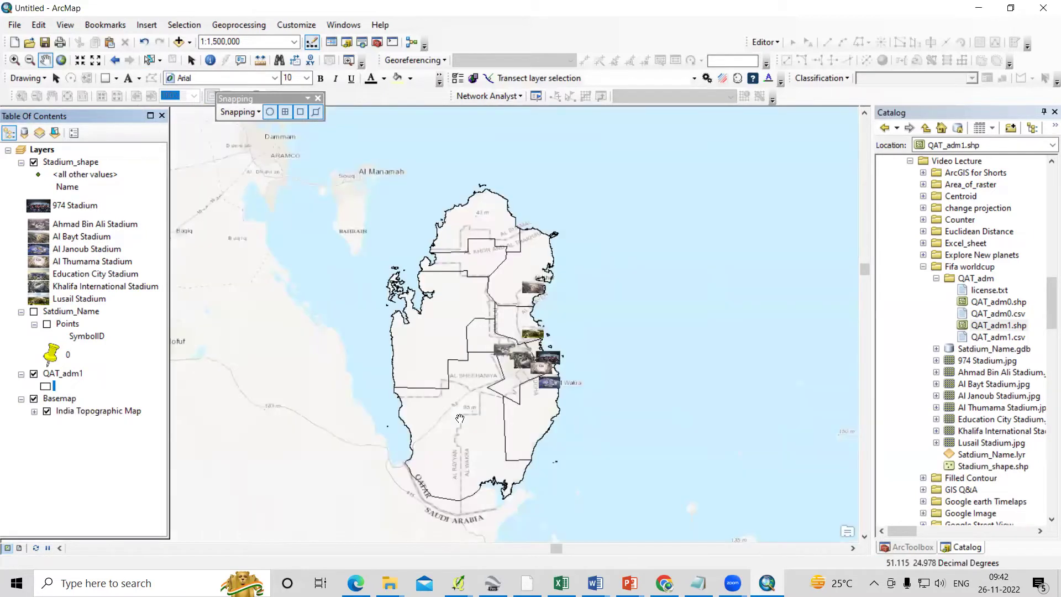
In the page layout, hide the India Topographic Map layer and enlarge Qatar to fill and centre in the data frame.
{"action": "left_click", "coordinate": [19, 549]}
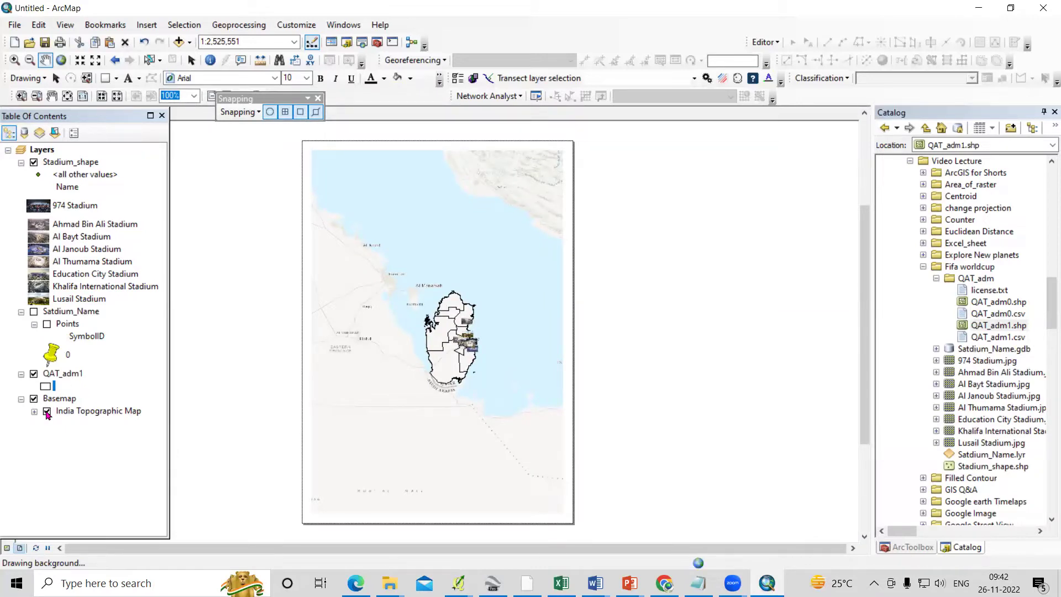
{"action": "left_click", "coordinate": [46, 411]}
{"action": "left_click", "coordinate": [14, 60]}
{"action": "scroll", "coordinate": [414, 301], "scroll_direction": "up", "scroll_amount": 3}
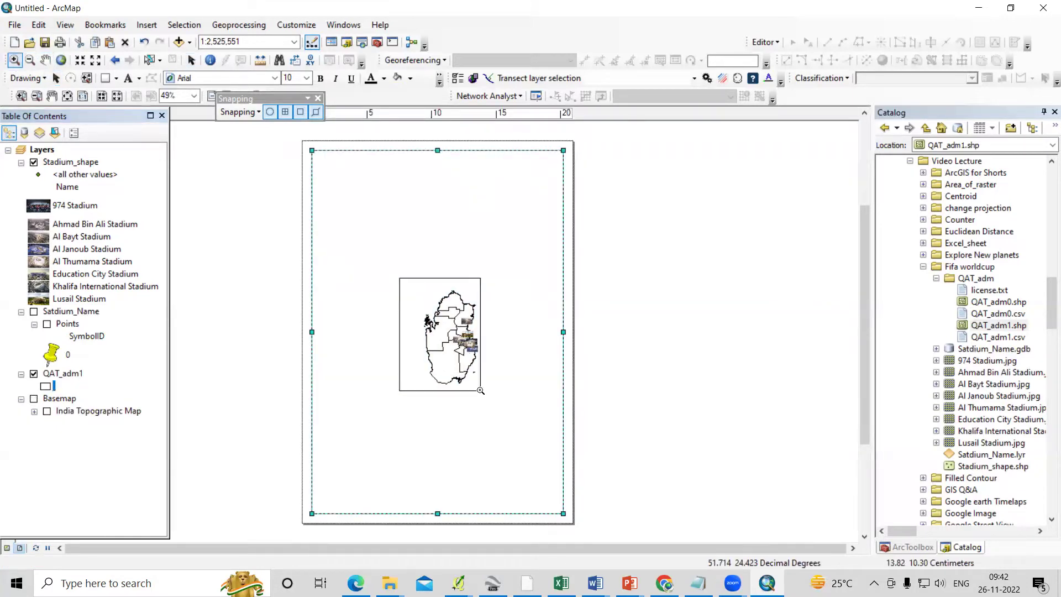
{"action": "left_click", "coordinate": [51, 65]}
{"action": "left_click_drag", "start_coordinate": [484, 327], "coordinate": [436, 318]}
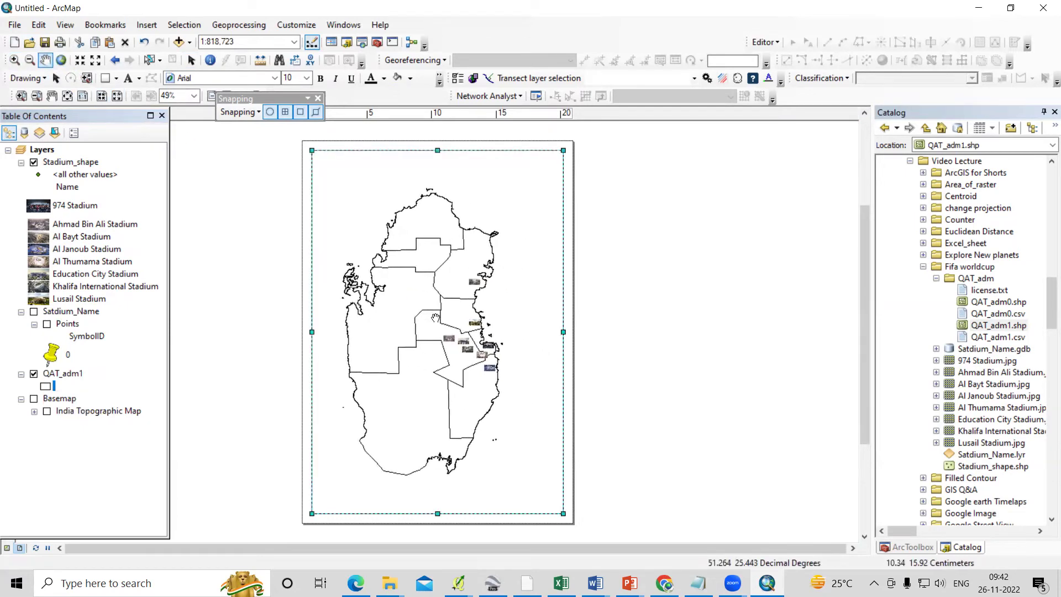
{"action": "scroll", "coordinate": [394, 322], "scroll_direction": "up", "scroll_amount": 1}
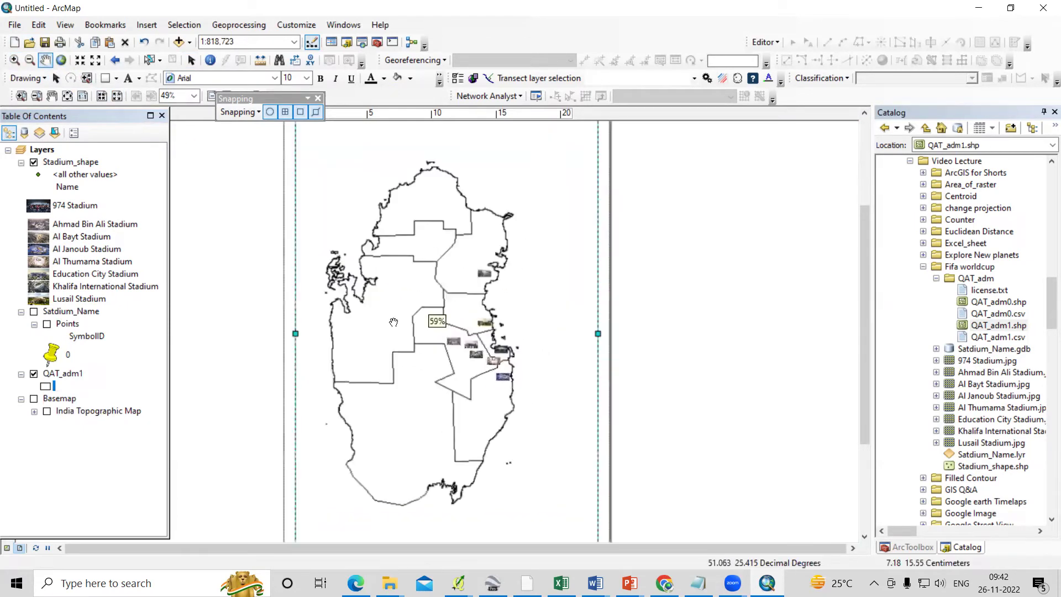
{"action": "scroll", "coordinate": [413, 338], "scroll_direction": "down", "scroll_amount": 1}
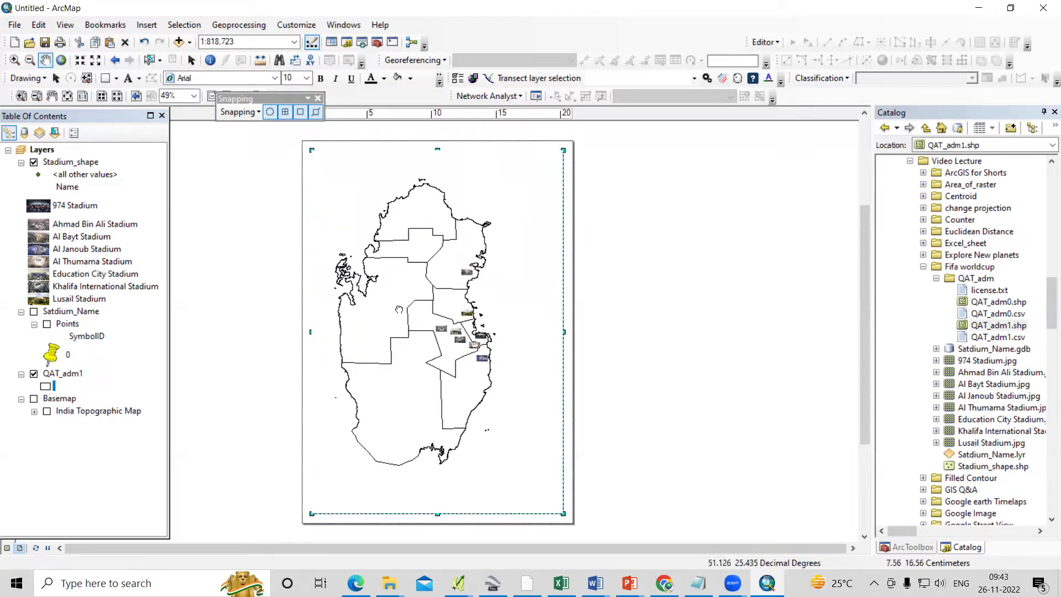
Start inserting a map title, and switch to Chrome to copy the heading of Hukoomi's World Cup stadiums article.
{"action": "left_click", "coordinate": [147, 25]}
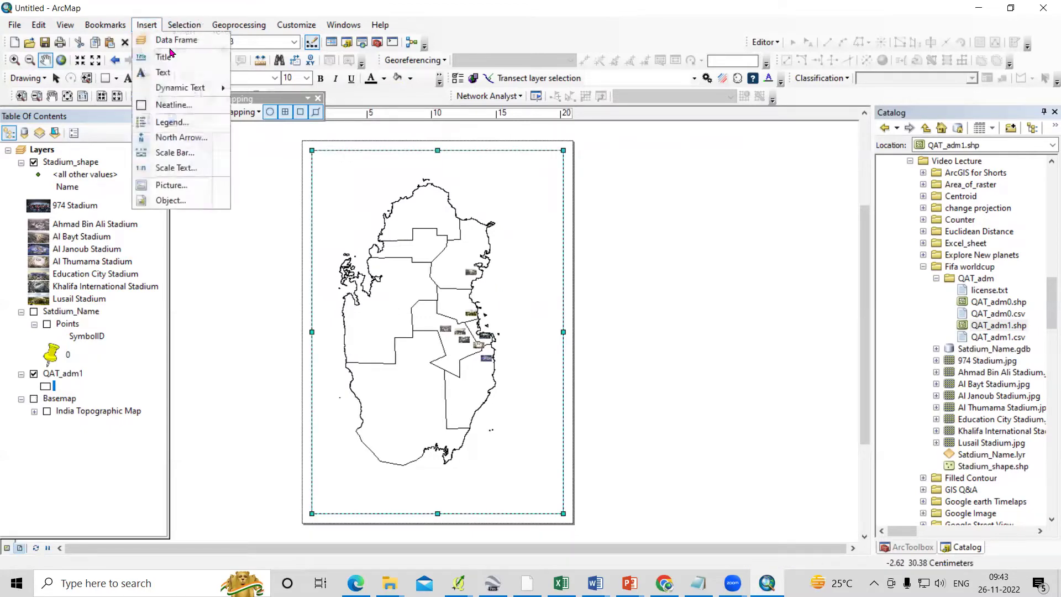
{"action": "left_click", "coordinate": [175, 63]}
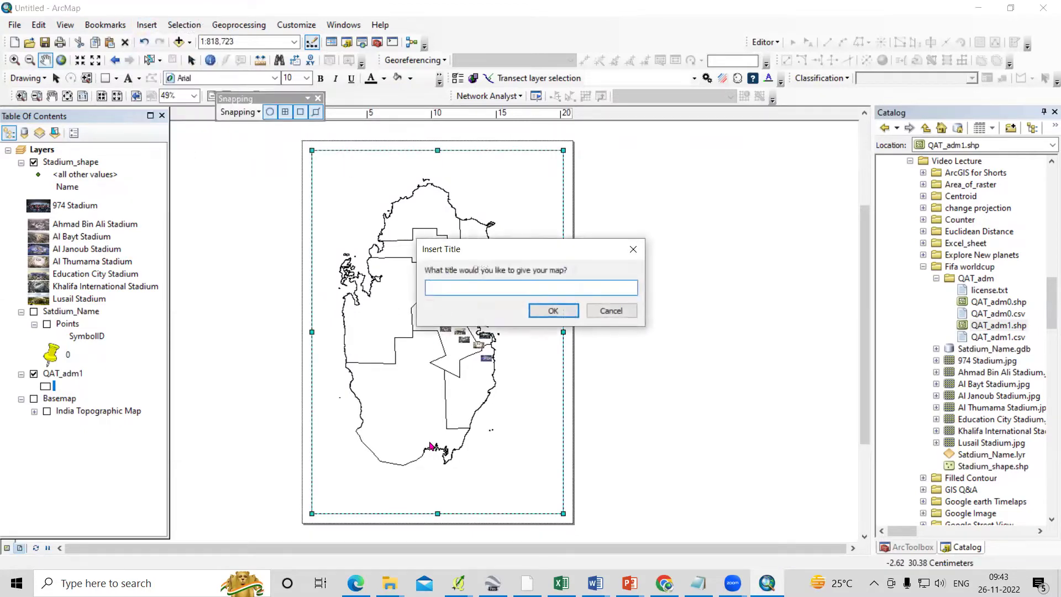
{"action": "left_click", "coordinate": [665, 584]}
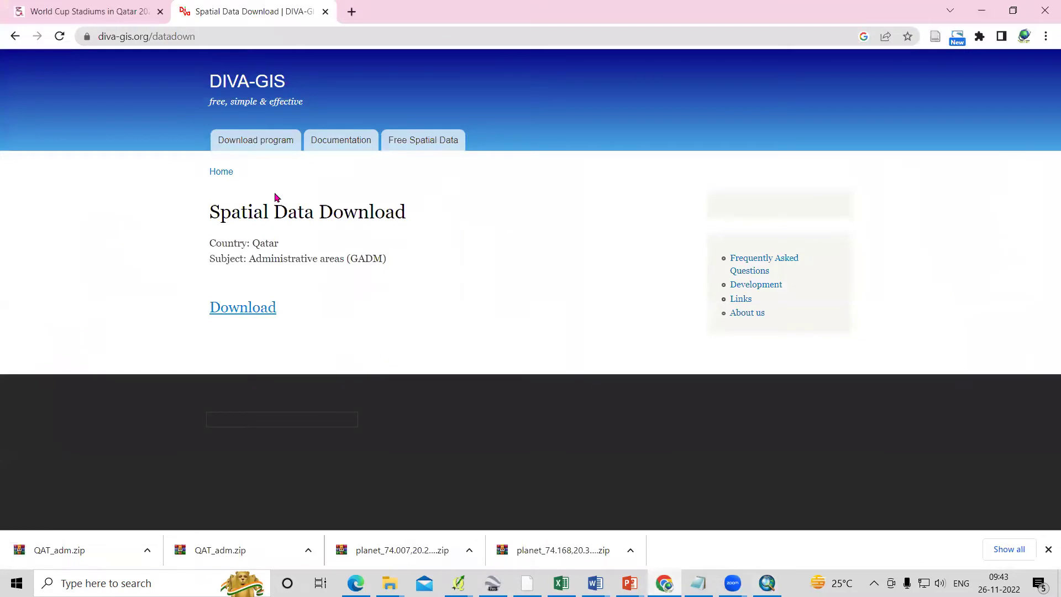
{"action": "left_click", "coordinate": [122, 16]}
{"action": "scroll", "coordinate": [220, 201], "scroll_direction": "up", "scroll_amount": 8}
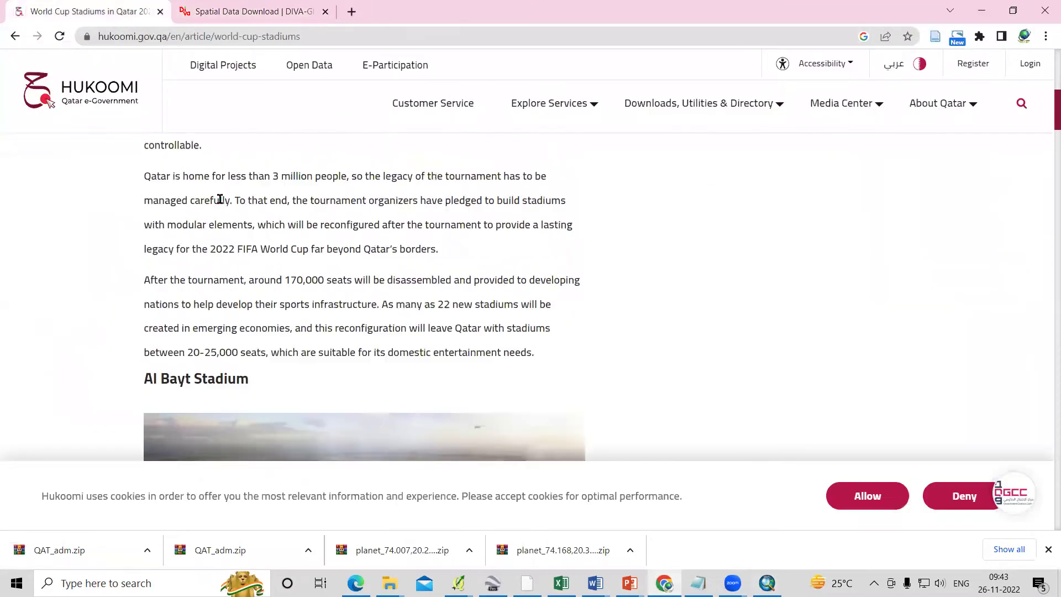
{"action": "scroll", "coordinate": [221, 206], "scroll_direction": "up", "scroll_amount": 4}
{"action": "left_click_drag", "start_coordinate": [168, 233], "coordinate": [207, 251]}
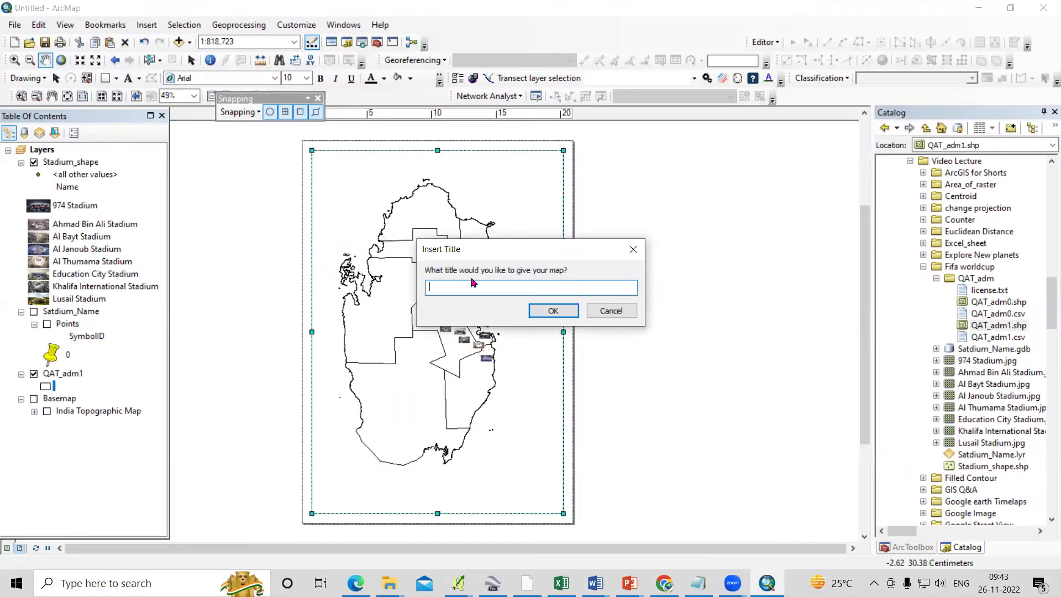
Enter the map title "World Cup Stadiums in Qatar 2022" in ArcMap and place it above the Qatar outline.
{"action": "type", "text": "World Cup Stadiums in Qatar 2022"}
{"action": "left_click_drag", "start_coordinate": [555, 291], "coordinate": [310, 296]}
{"action": "left_click", "coordinate": [541, 312]}
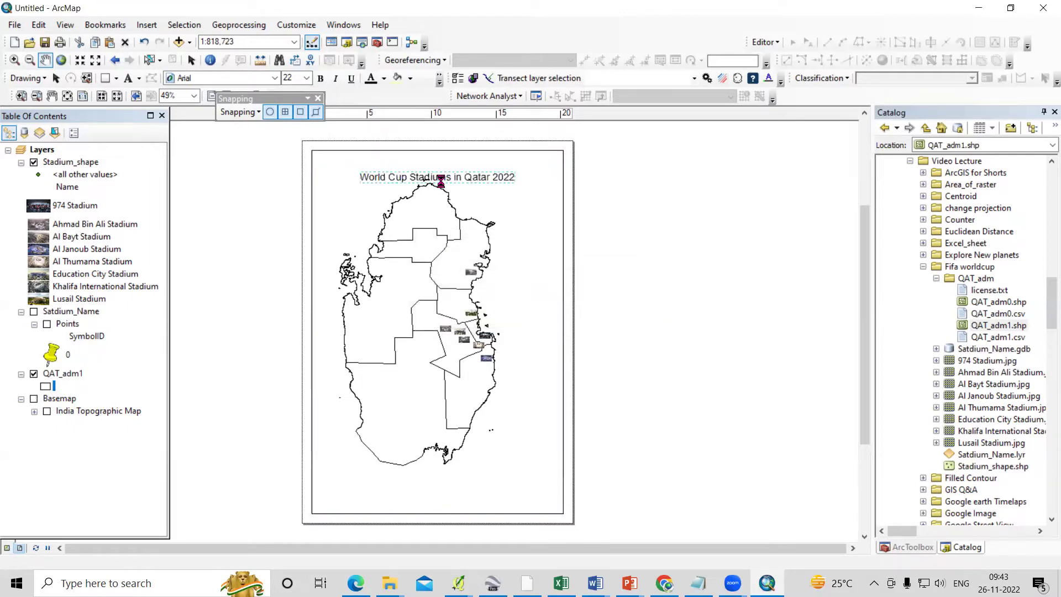
{"action": "left_click_drag", "start_coordinate": [442, 180], "coordinate": [442, 166]}
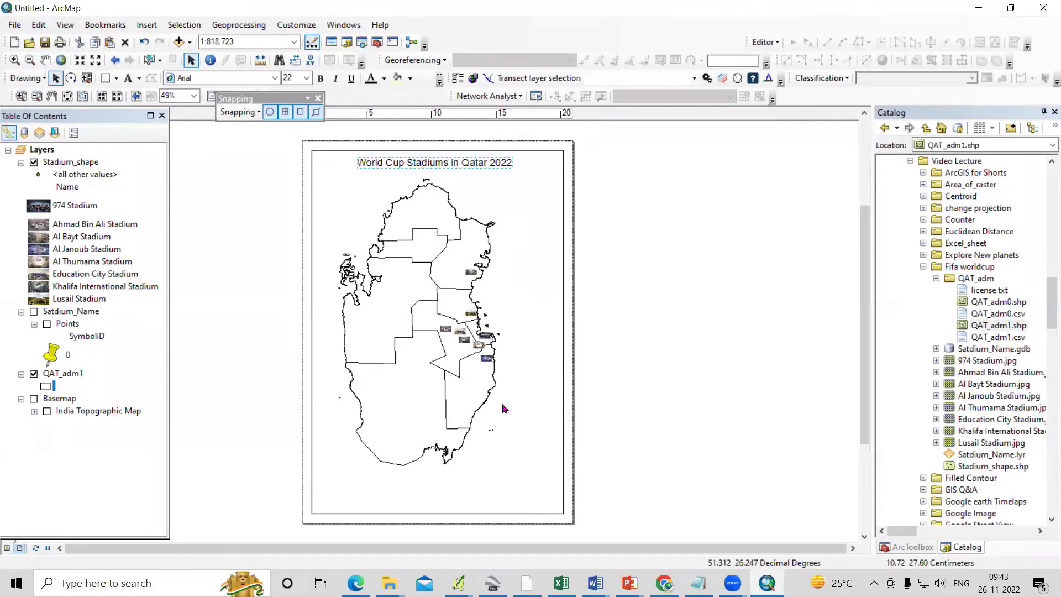
Format the map title in dark purple Arial Black at size 26 and apply the changes.
{"action": "key", "text": "End"}
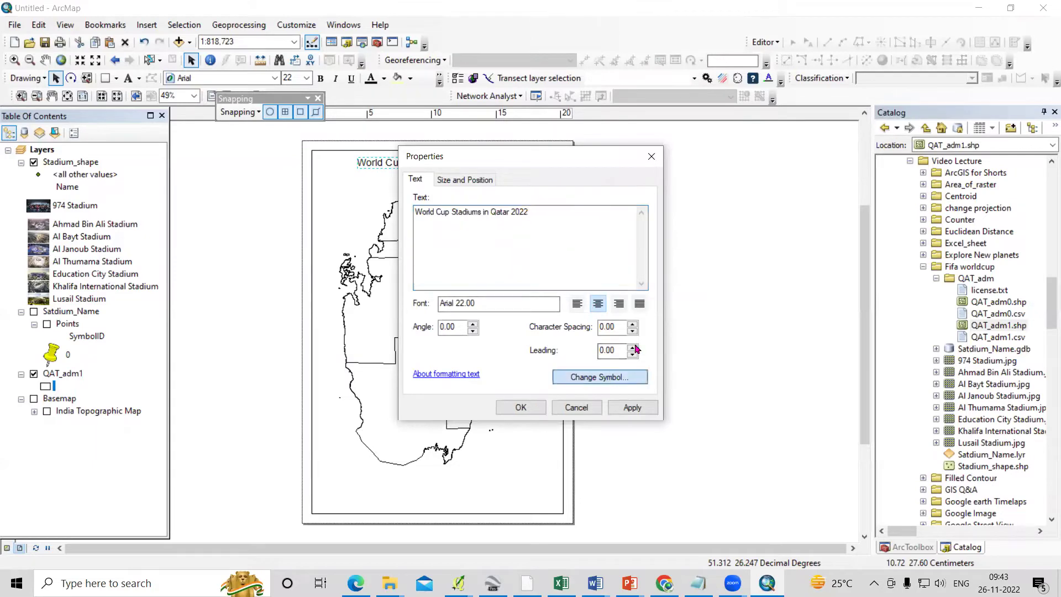
{"action": "left_click", "coordinate": [600, 377]}
{"action": "left_click", "coordinate": [503, 239]}
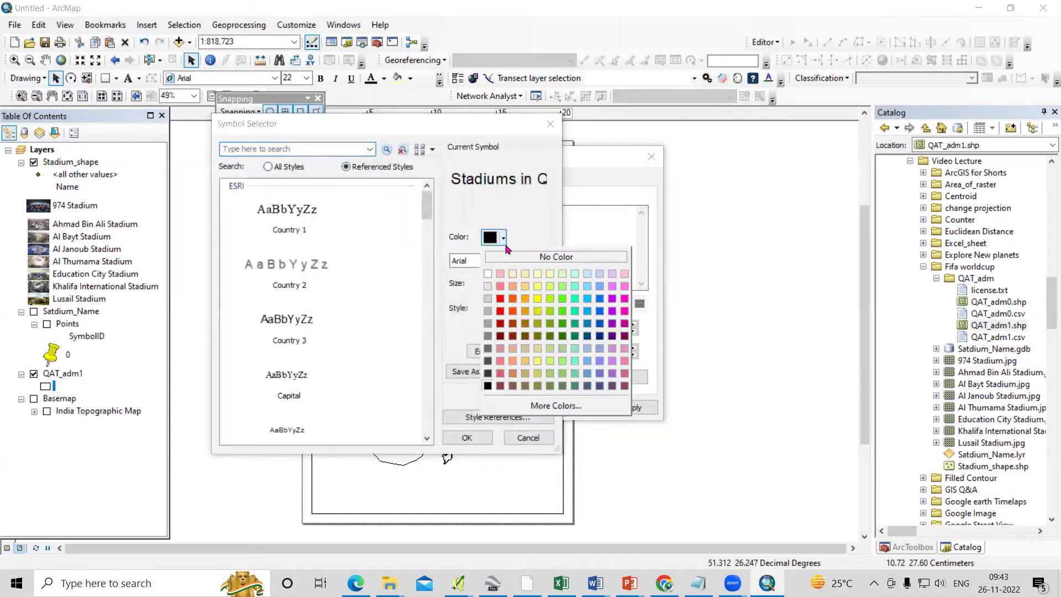
{"action": "left_click", "coordinate": [625, 336]}
{"action": "left_click", "coordinate": [543, 261]}
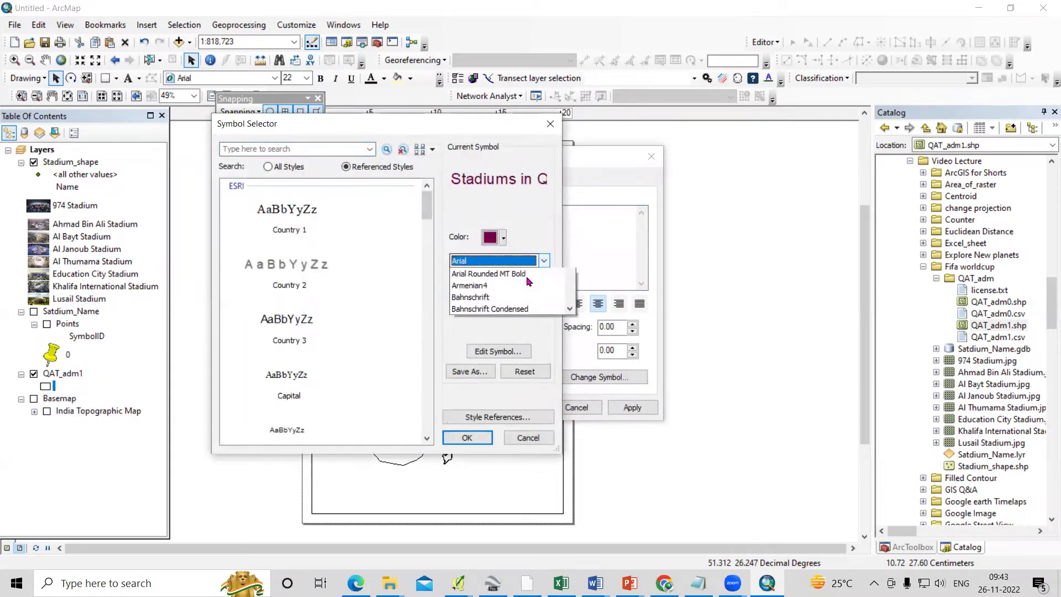
{"action": "left_click", "coordinate": [524, 285]}
{"action": "left_click", "coordinate": [527, 285]}
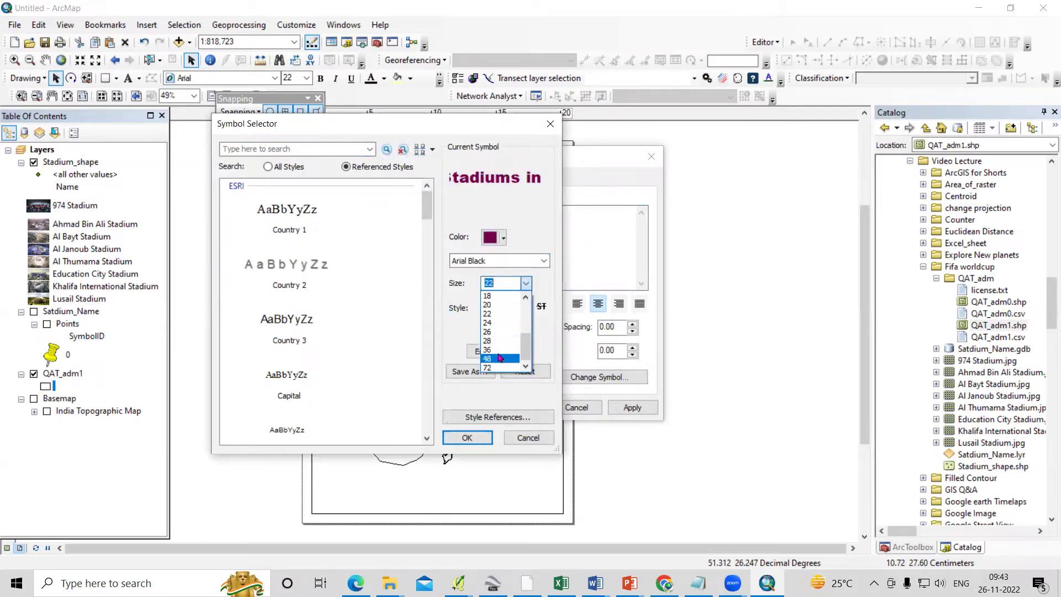
{"action": "left_click", "coordinate": [492, 332]}
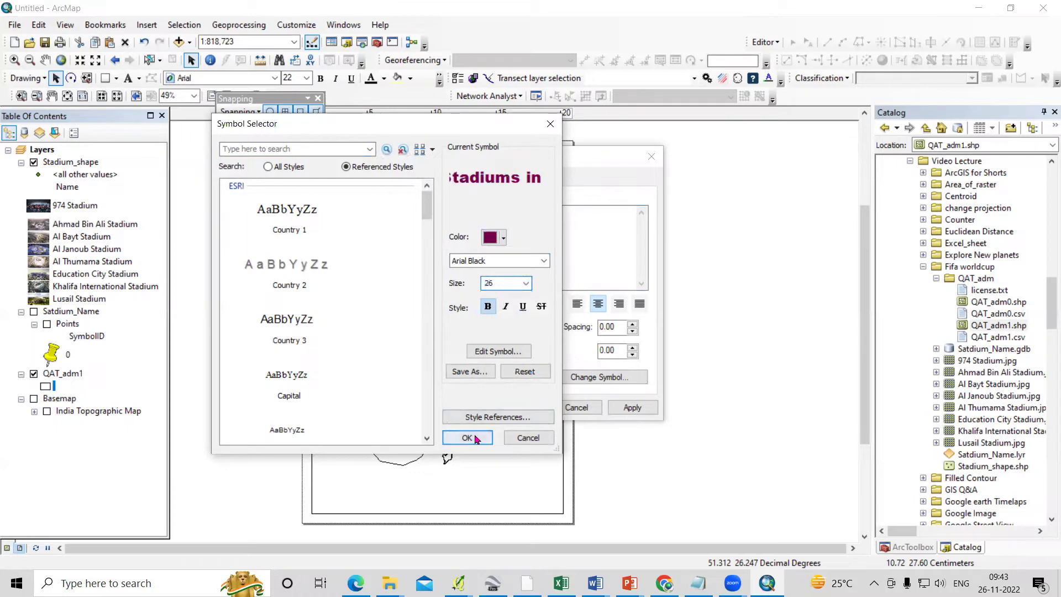
{"action": "left_click", "coordinate": [467, 437]}
{"action": "left_click", "coordinate": [632, 407]}
{"action": "left_click", "coordinate": [523, 408]}
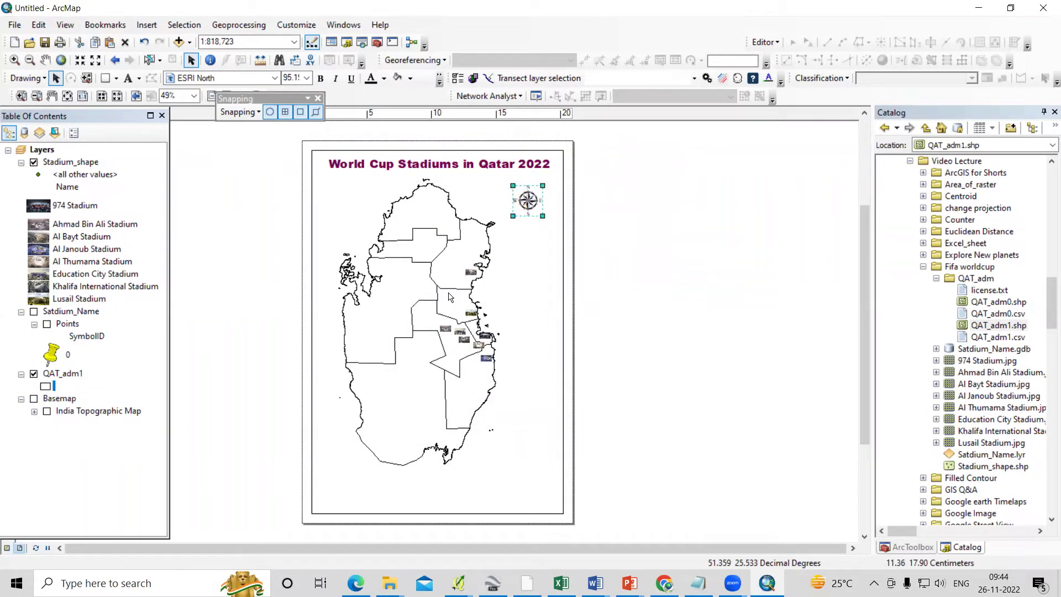
Insert a one-column legend titled "Legend" for the Stadium_shape and QAT_adm1 layers, keeping the default patch settings.
{"action": "left_click", "coordinate": [147, 24]}
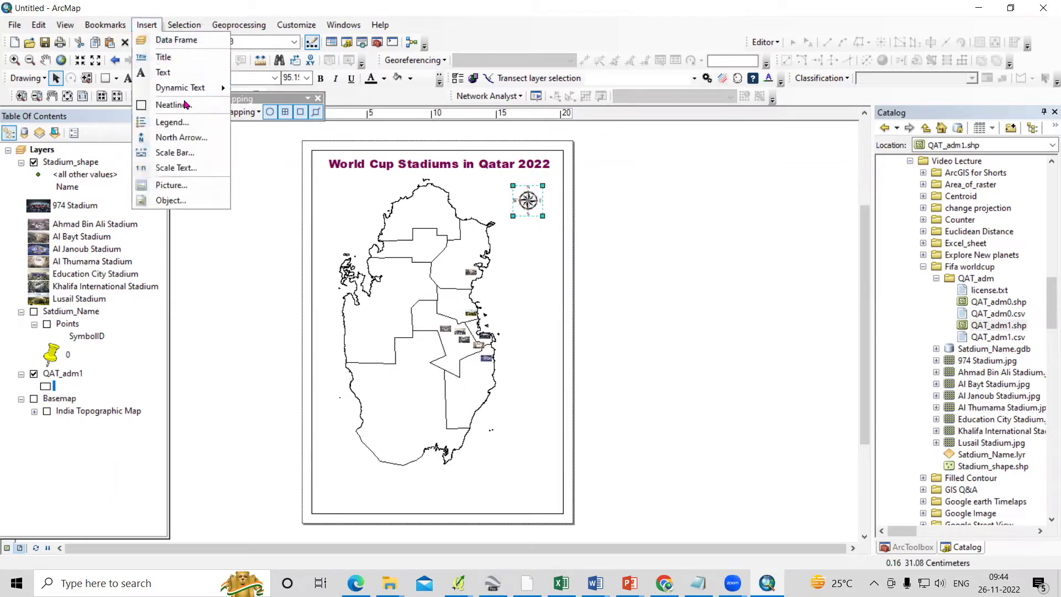
{"action": "left_click", "coordinate": [189, 122]}
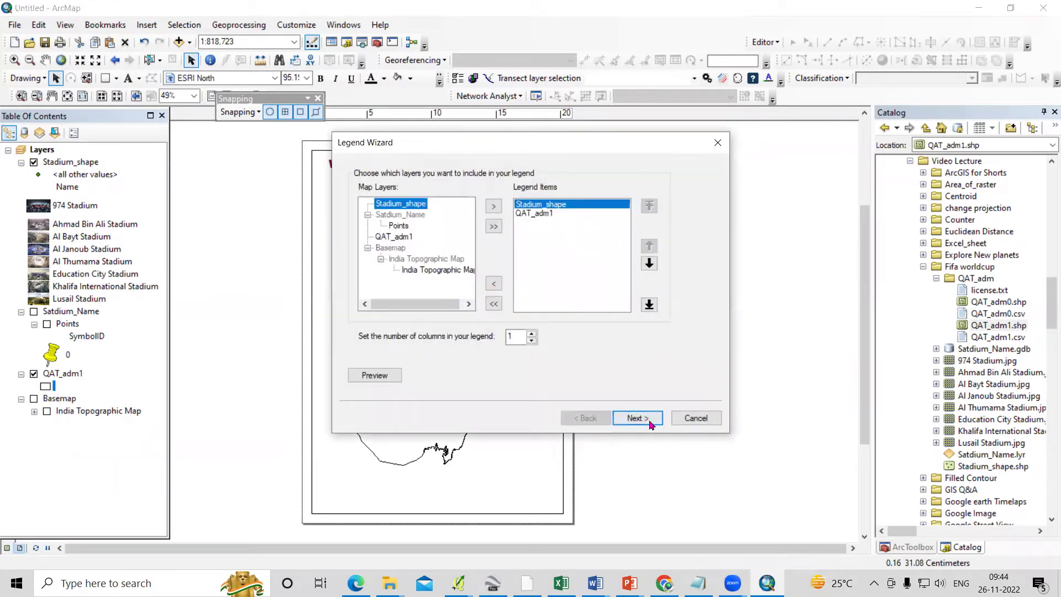
{"action": "left_click", "coordinate": [650, 423]}
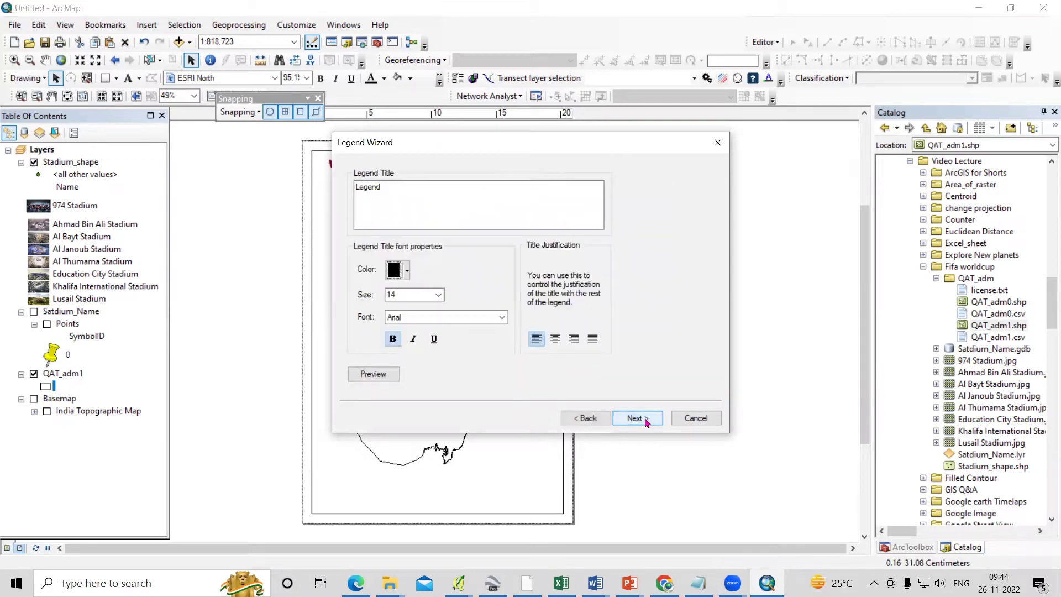
{"action": "left_click", "coordinate": [647, 423]}
{"action": "left_click", "coordinate": [646, 423]}
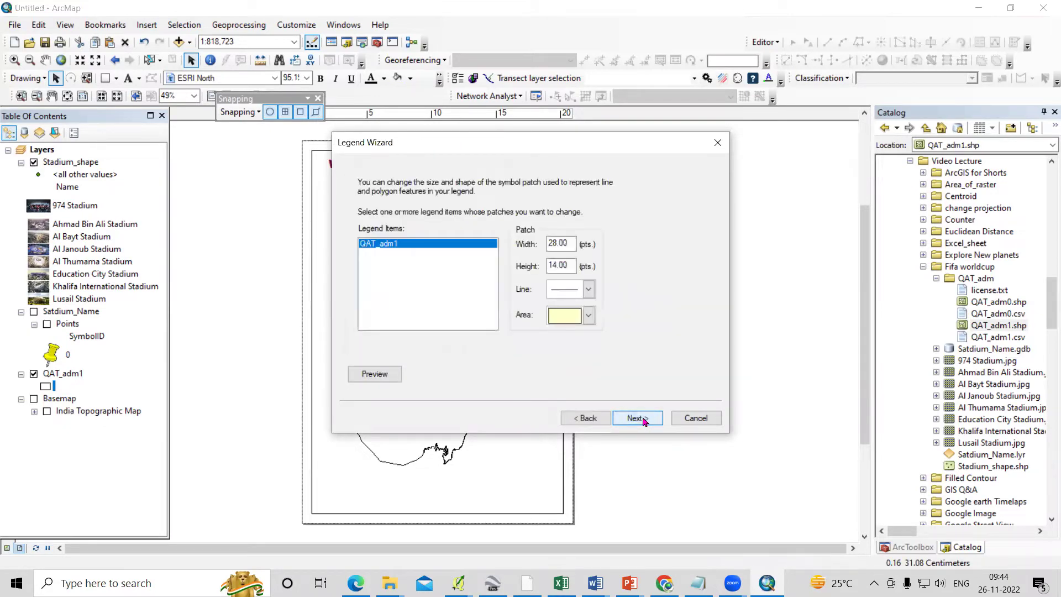
{"action": "left_click", "coordinate": [645, 422]}
{"action": "left_click", "coordinate": [638, 419]}
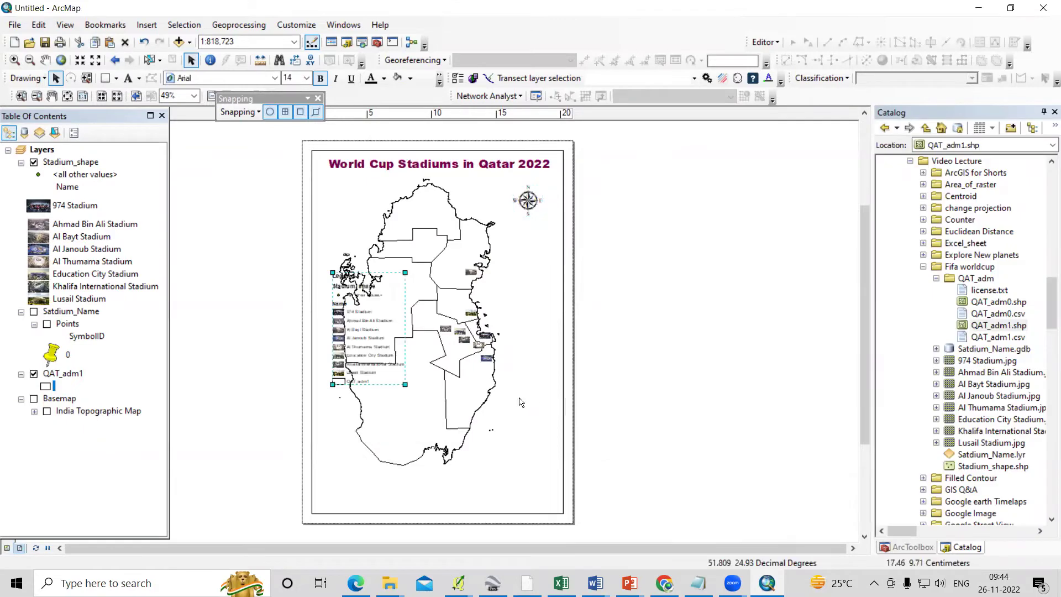
Delete the one-column legend from the page after trying it in the lower right corner.
{"action": "left_click_drag", "start_coordinate": [360, 344], "coordinate": [503, 459]}
{"action": "scroll", "coordinate": [495, 483], "scroll_direction": "down", "scroll_amount": 2}
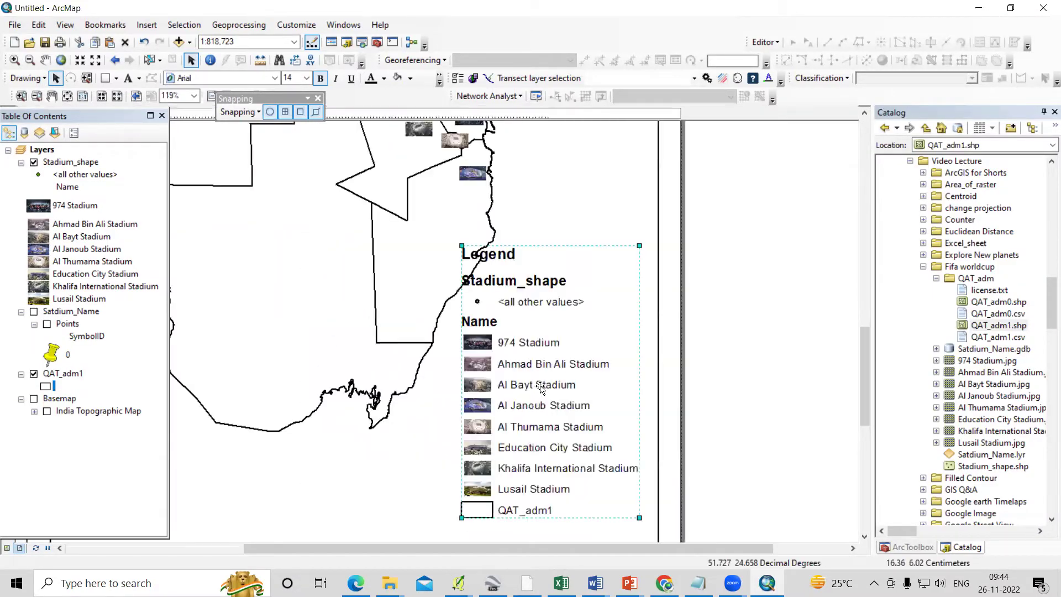
{"action": "scroll", "coordinate": [532, 405], "scroll_direction": "up", "scroll_amount": 3}
{"action": "key", "text": "Delete"}
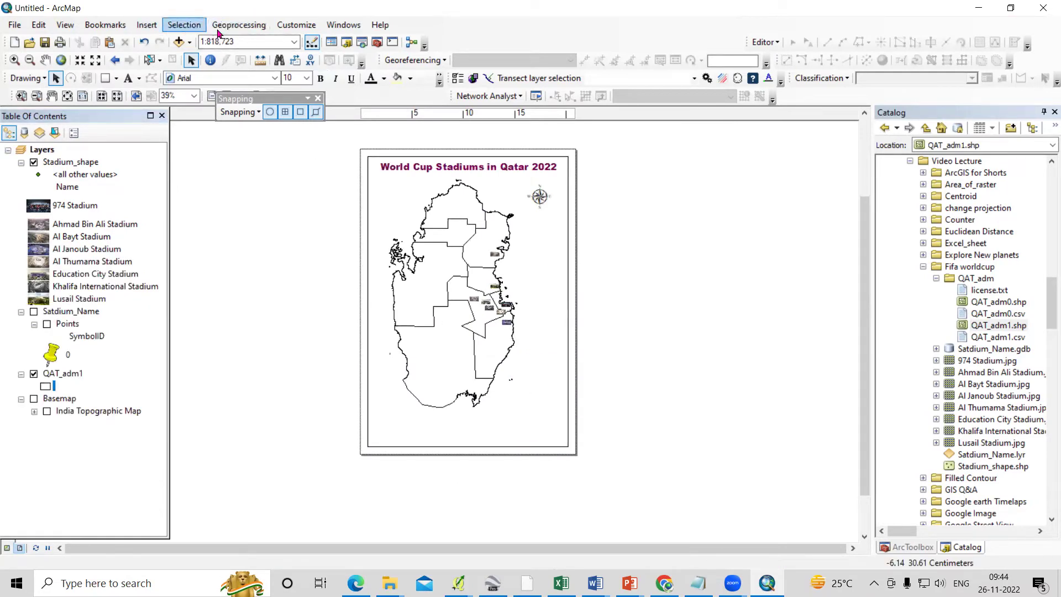
Insert a new two-column legend for the Stadium_shape and QAT_adm1 layers, keeping the default frame and spacing settings.
{"action": "left_click", "coordinate": [146, 26]}
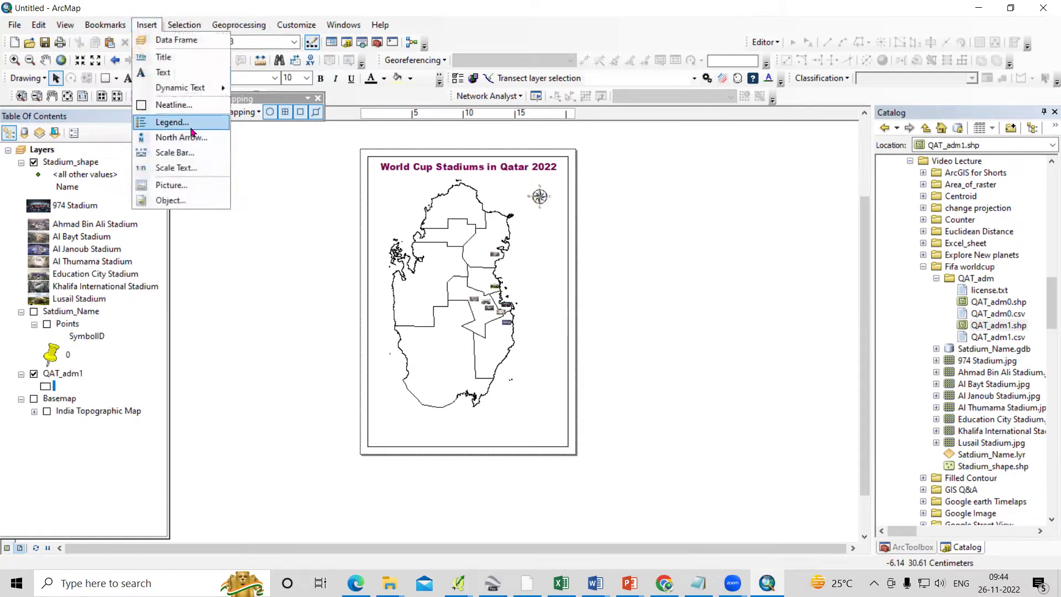
{"action": "left_click", "coordinate": [176, 122]}
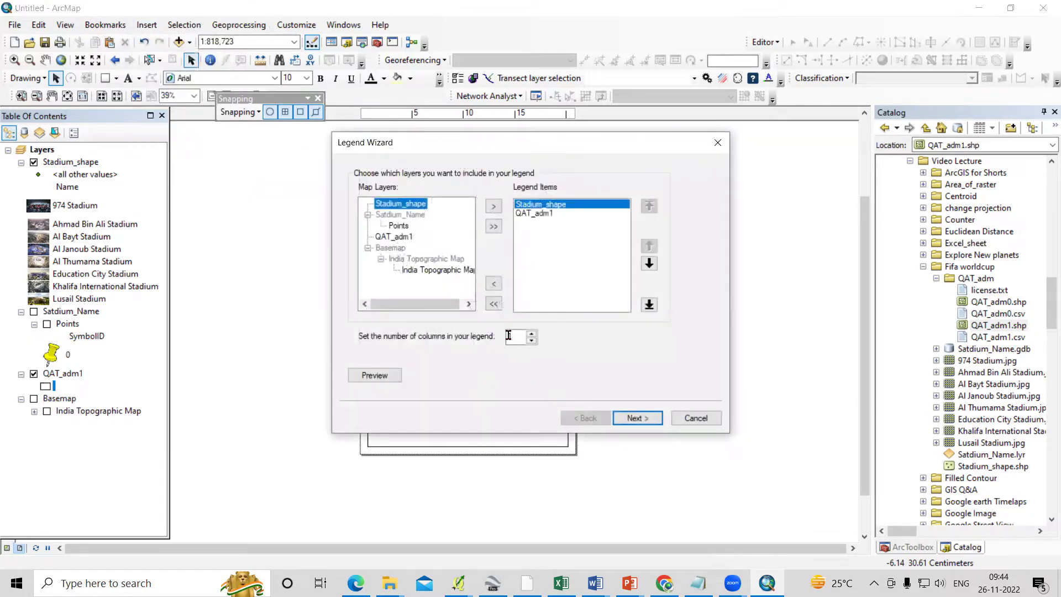
{"action": "left_click", "coordinate": [638, 420]}
{"action": "left_click", "coordinate": [639, 418]}
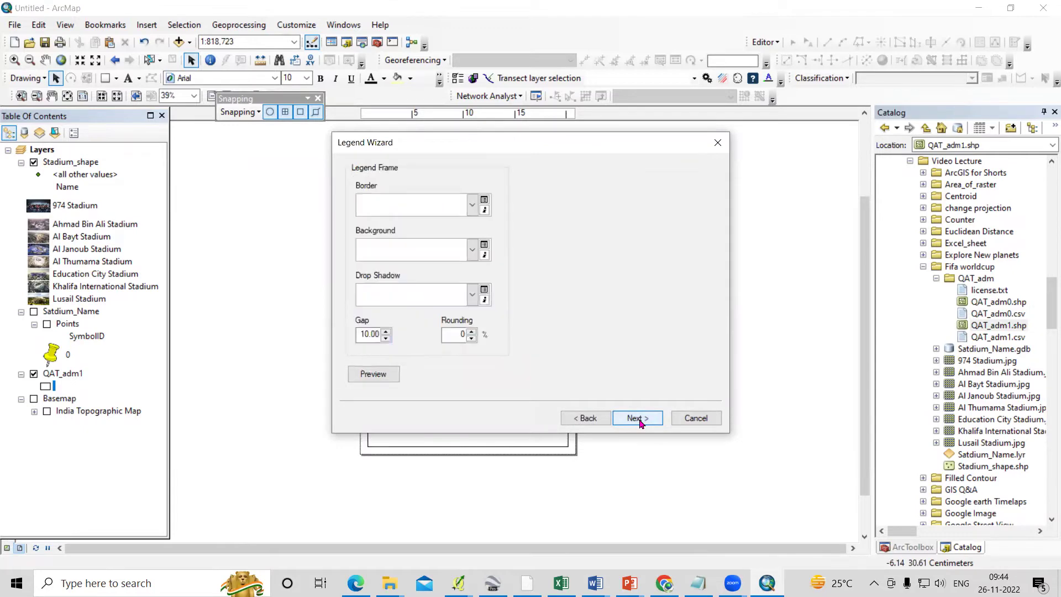
{"action": "left_click", "coordinate": [639, 418]}
{"action": "left_click", "coordinate": [639, 419]}
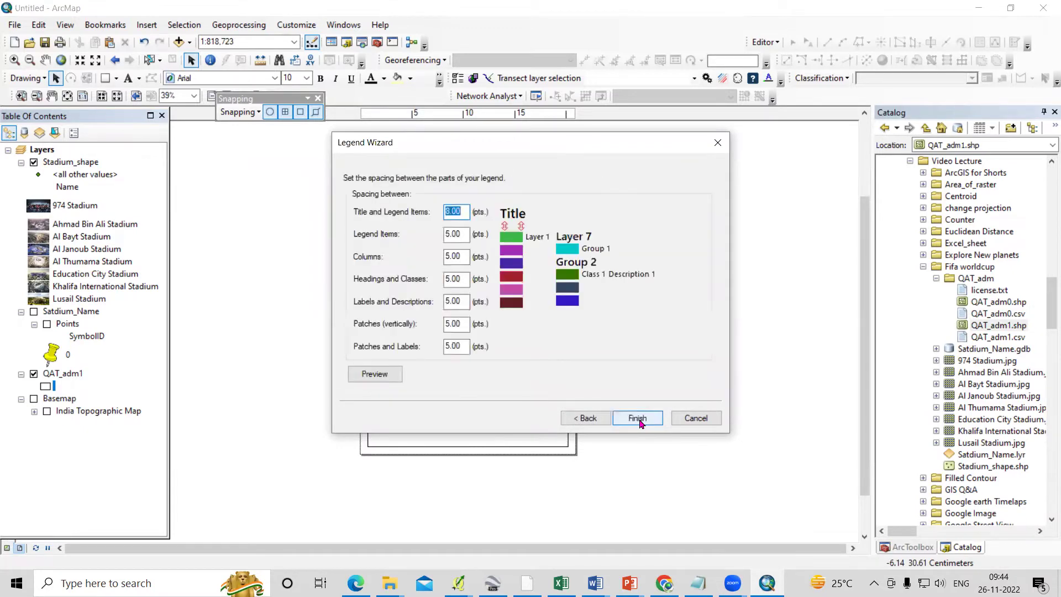
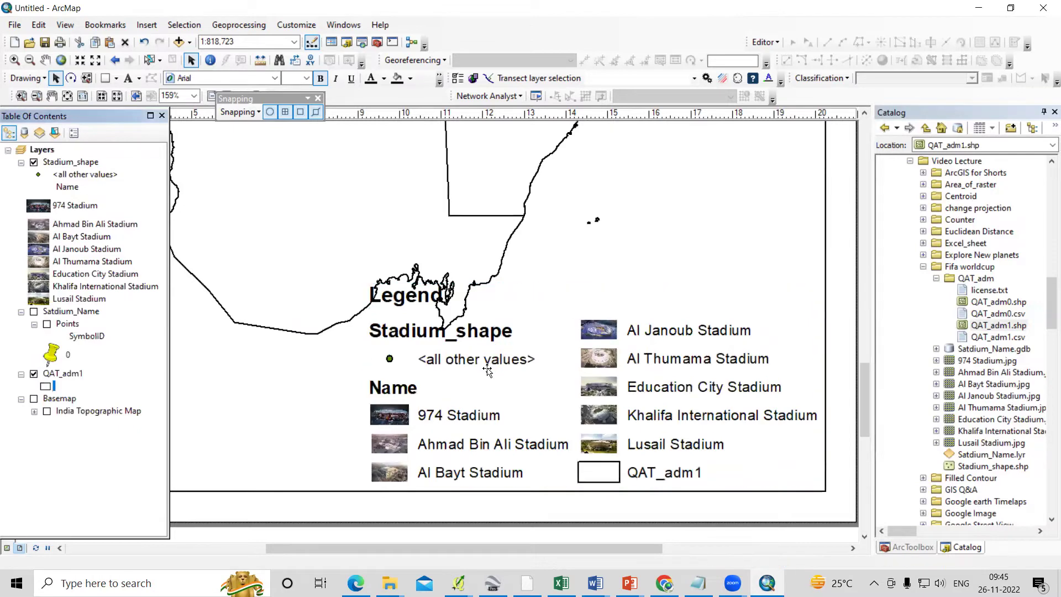
Delete the <all other values> entry and Stadium_shape heading from the legend, and move the Legend heading down to just above Name.
{"action": "scroll", "coordinate": [676, 339], "scroll_direction": "up", "scroll_amount": 2}
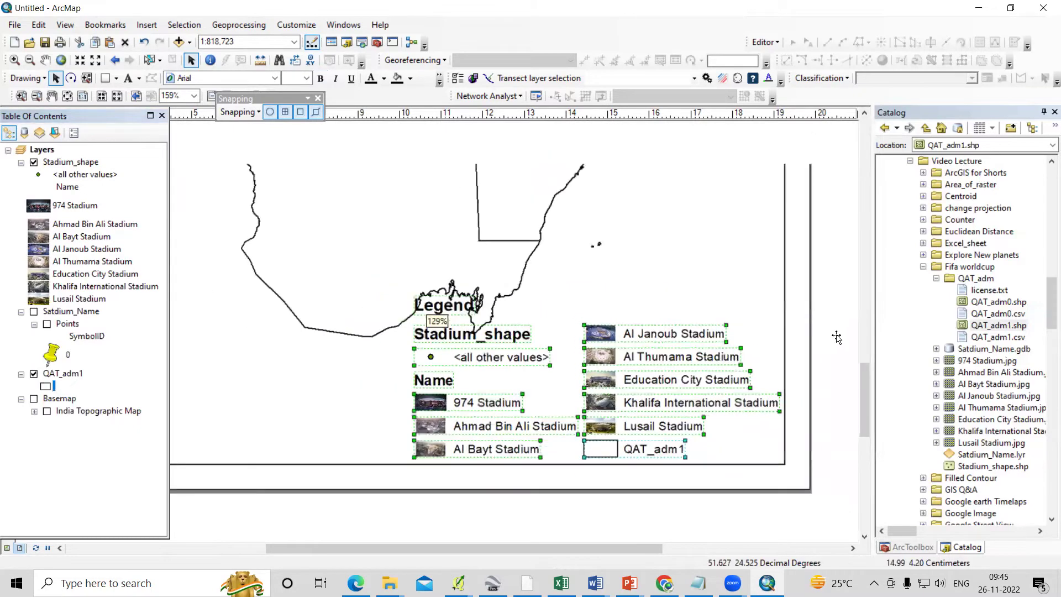
{"action": "left_click", "coordinate": [494, 359]}
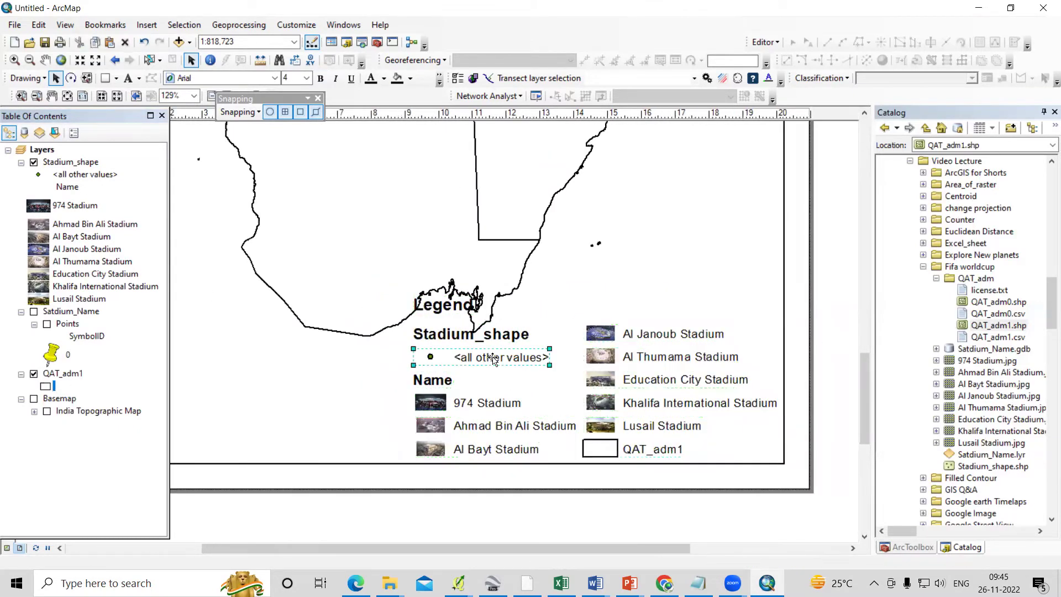
{"action": "key", "text": "Delete"}
{"action": "left_click_drag", "start_coordinate": [467, 343], "coordinate": [467, 353]}
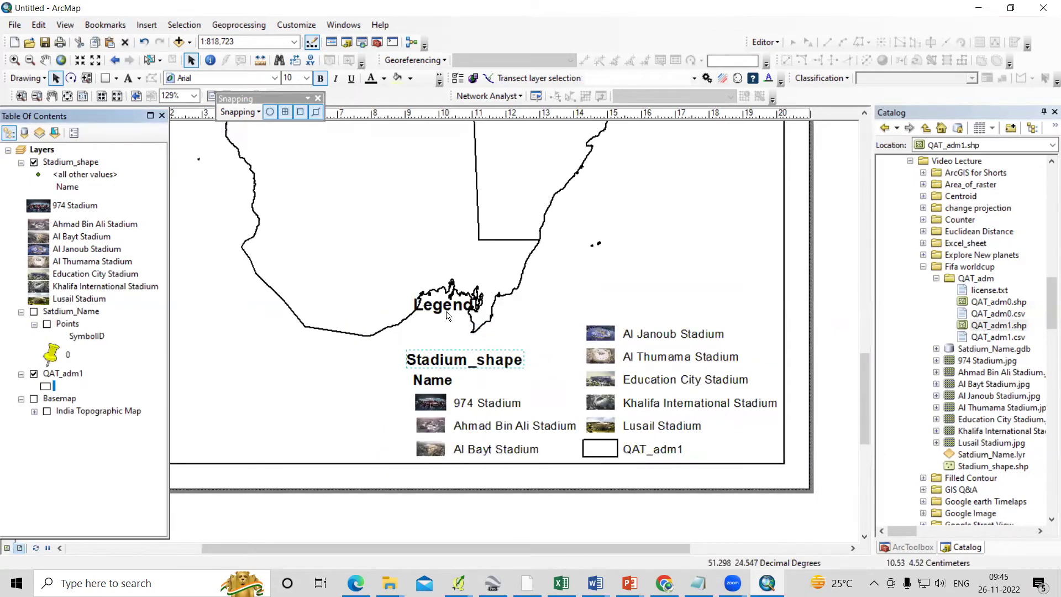
{"action": "key", "text": "Delete"}
{"action": "left_click_drag", "start_coordinate": [452, 309], "coordinate": [448, 361]}
{"action": "left_click_drag", "start_coordinate": [388, 333], "coordinate": [764, 462]}
Ungroup the QAT_adm1 legend entry and change its label text to Qatar.
{"action": "left_click", "coordinate": [663, 453]}
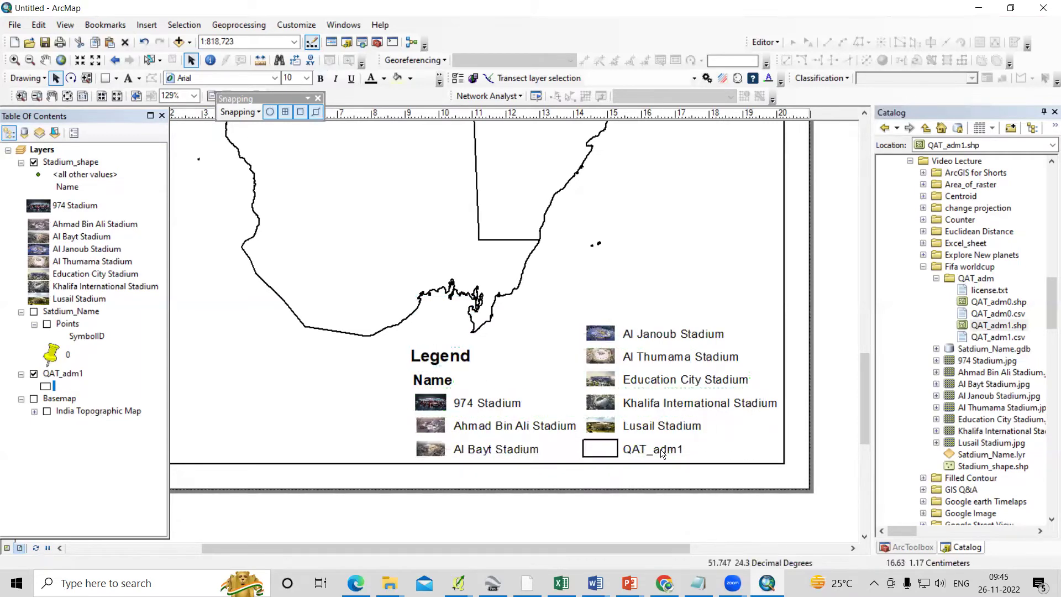
{"action": "right_click", "coordinate": [662, 452]}
{"action": "left_click", "coordinate": [713, 325]}
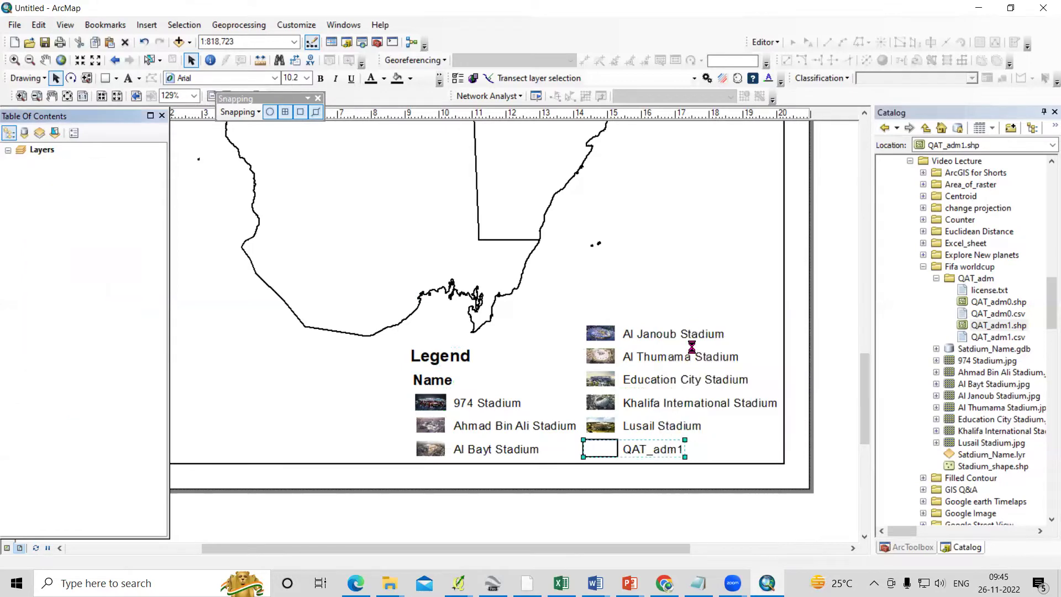
{"action": "double_click", "coordinate": [652, 449]}
{"action": "left_click", "coordinate": [511, 217]}
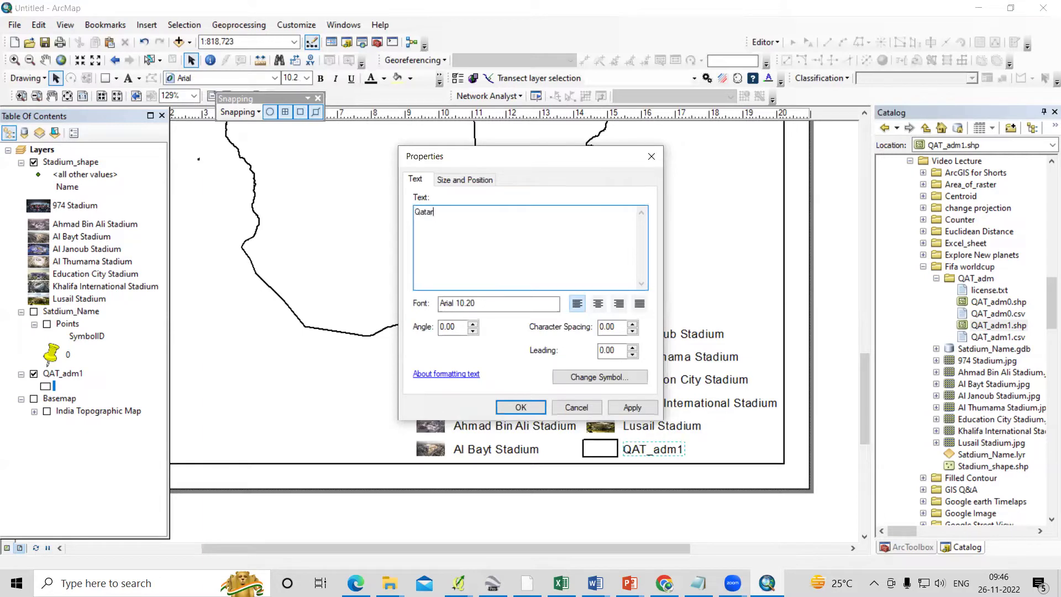
{"action": "left_click", "coordinate": [633, 406]}
{"action": "left_click", "coordinate": [525, 406]}
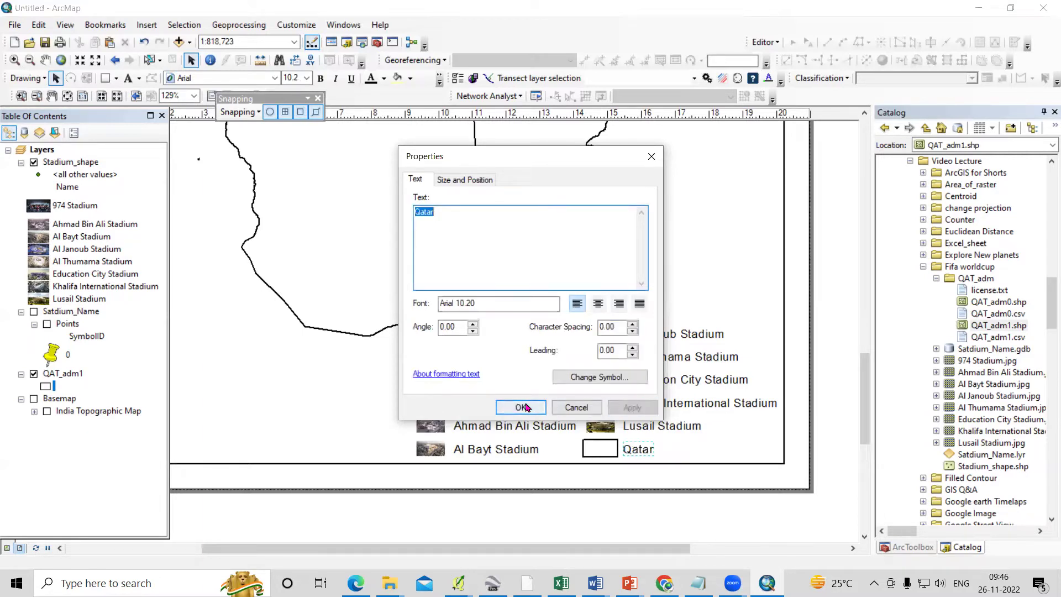
{"action": "left_click", "coordinate": [530, 400]}
Select all the separate legend headings, stadium entries and the Qatar entry, and group them into one element.
{"action": "left_click_drag", "start_coordinate": [781, 464], "coordinate": [744, 463]}
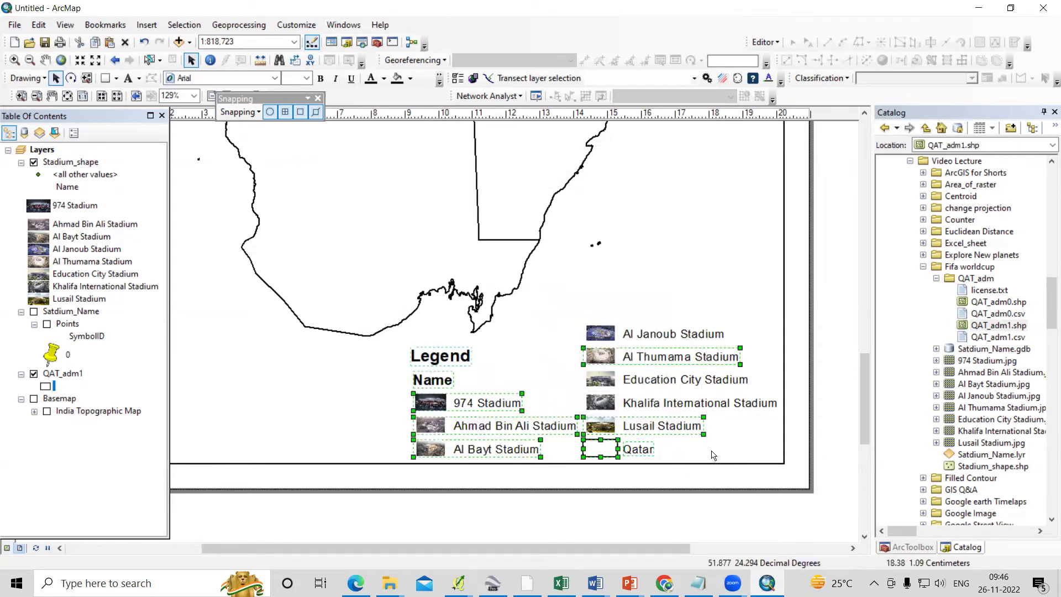
{"action": "left_click", "coordinate": [670, 407], "text": "shift"}
{"action": "left_click", "coordinate": [663, 382], "text": "shift"}
{"action": "left_click", "coordinate": [658, 340], "text": "shift"}
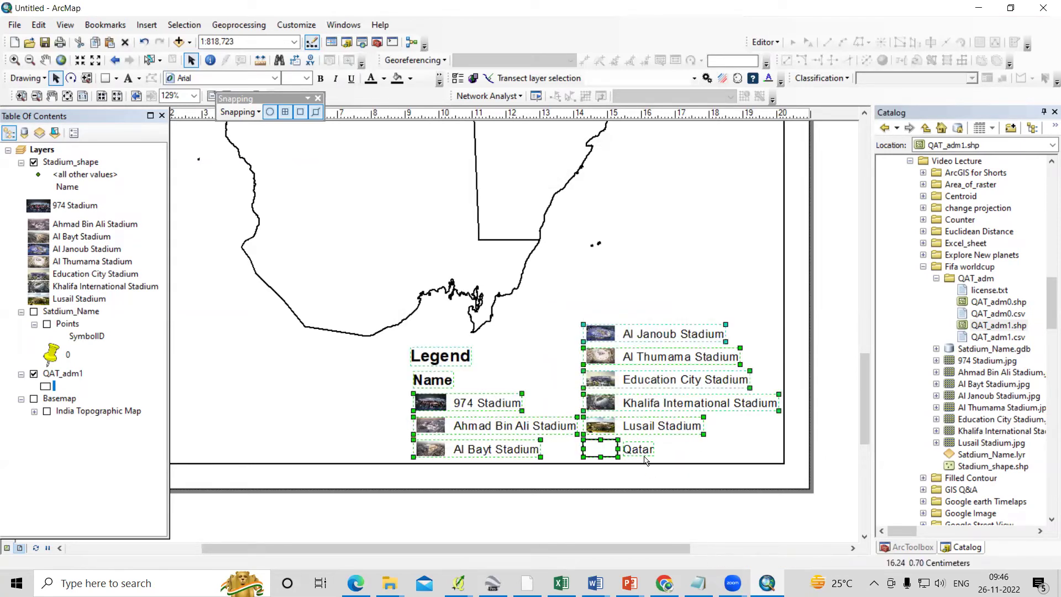
{"action": "right_click", "coordinate": [615, 453]}
{"action": "left_click", "coordinate": [688, 311]}
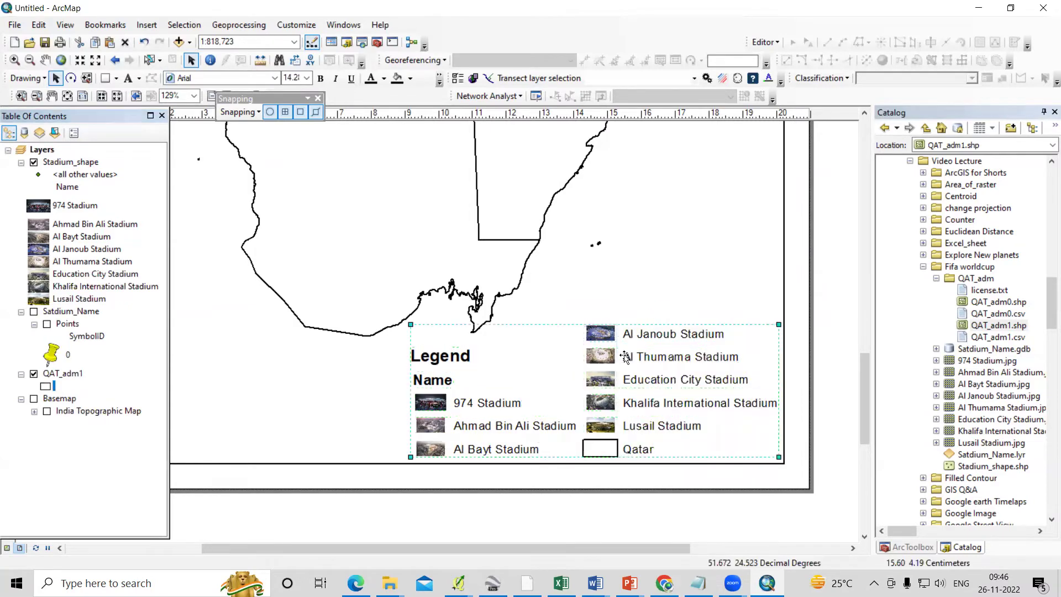
Start inserting a scale bar on the layout in the Alternating Scale Bar 1 style.
{"action": "scroll", "coordinate": [625, 357], "scroll_direction": "down", "scroll_amount": 3}
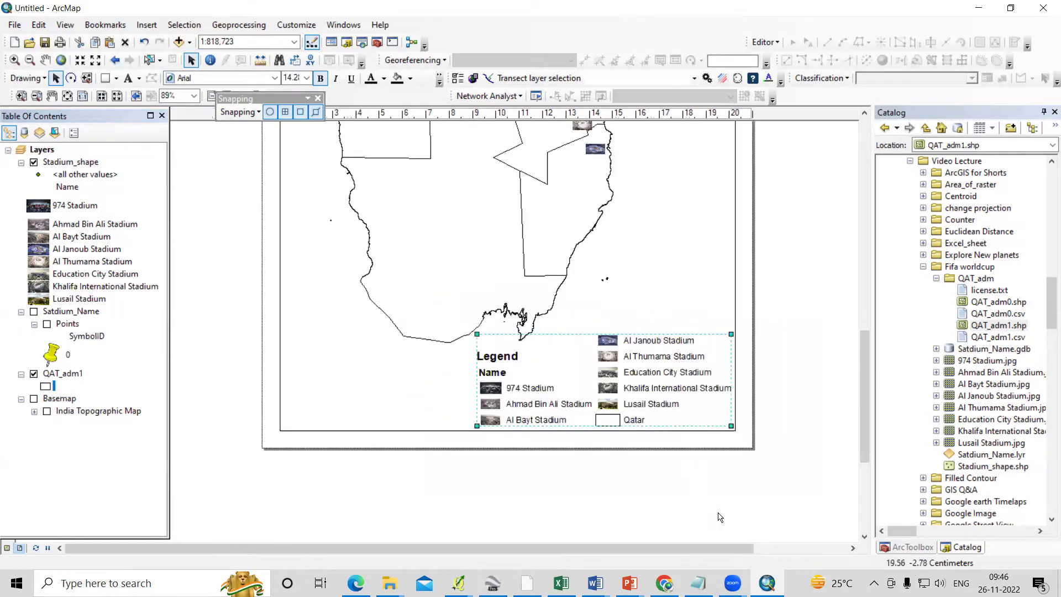
{"action": "scroll", "coordinate": [840, 324], "scroll_direction": "down", "scroll_amount": 1}
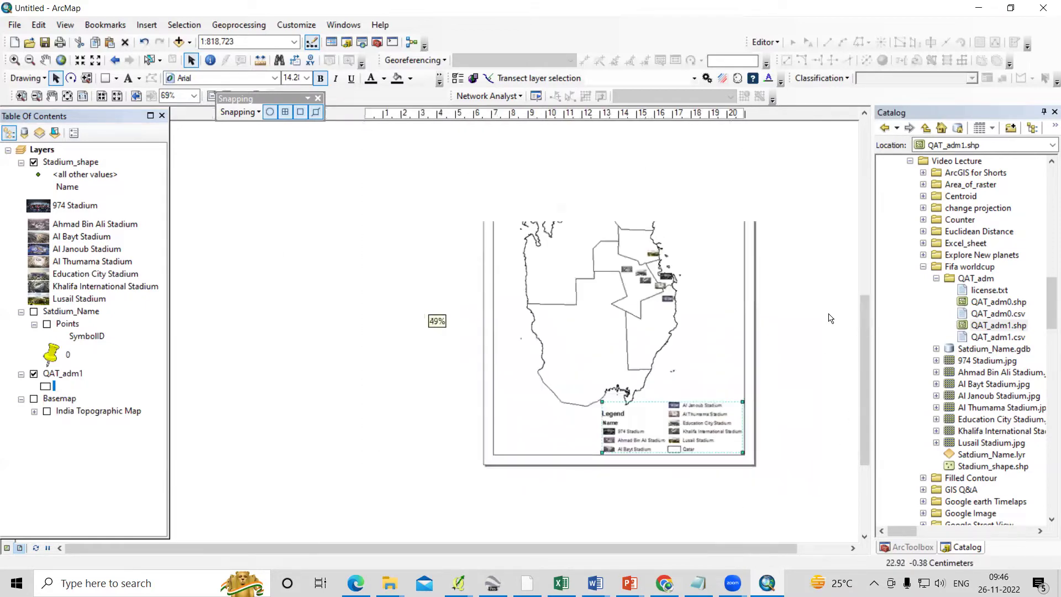
{"action": "scroll", "coordinate": [437, 318], "scroll_direction": "down", "scroll_amount": 1}
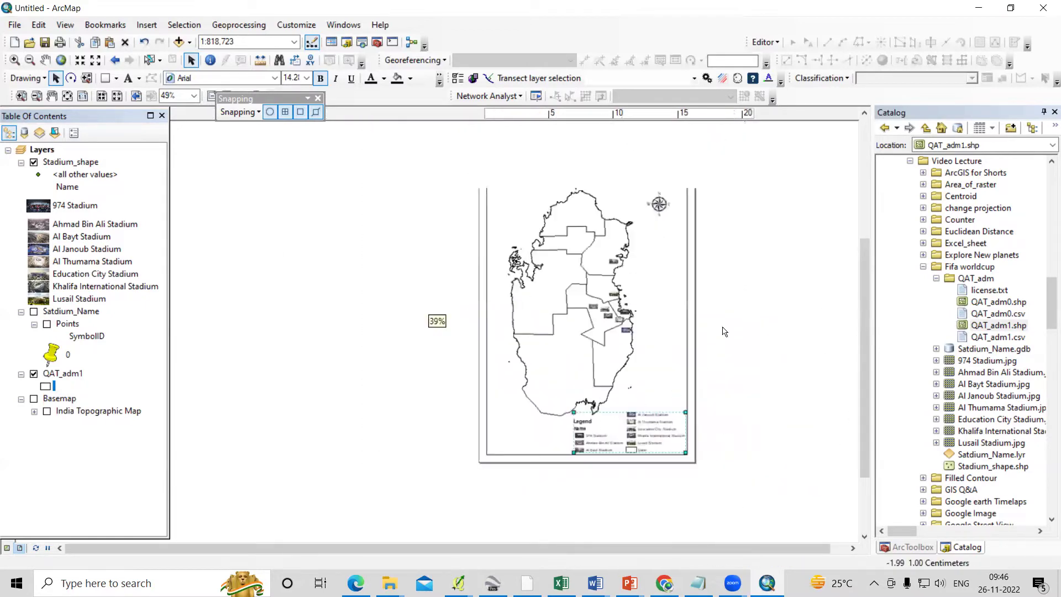
{"action": "left_click", "coordinate": [658, 205]}
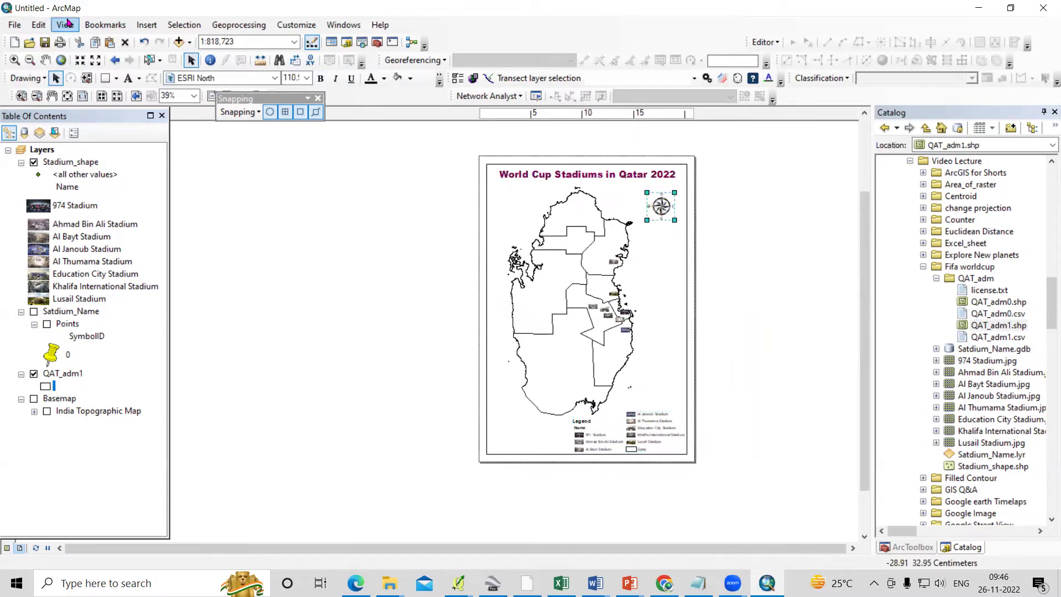
{"action": "left_click", "coordinate": [139, 29]}
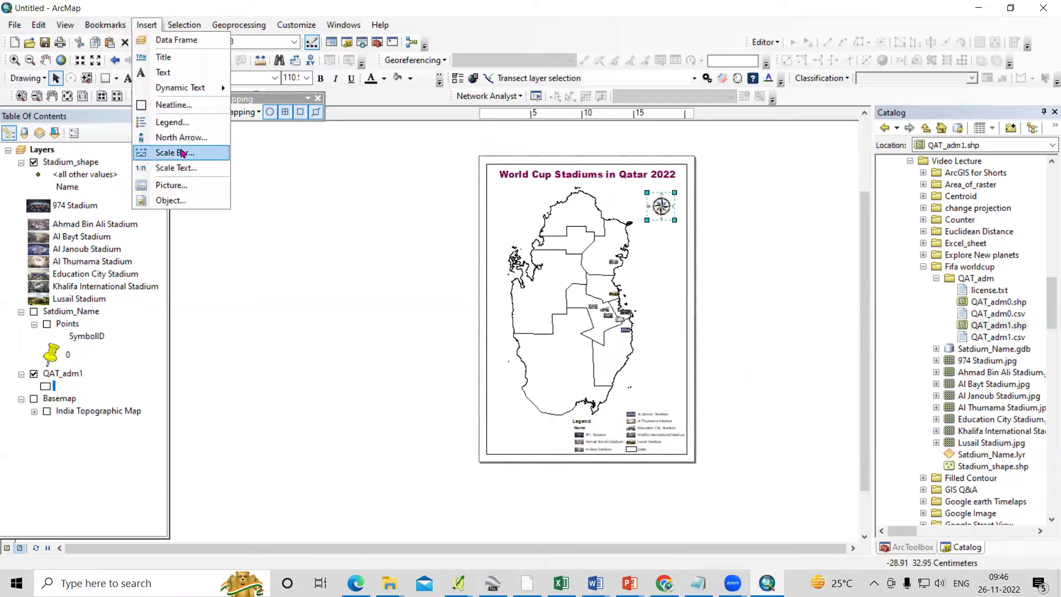
{"action": "left_click", "coordinate": [185, 151]}
{"action": "left_click", "coordinate": [80, 236]}
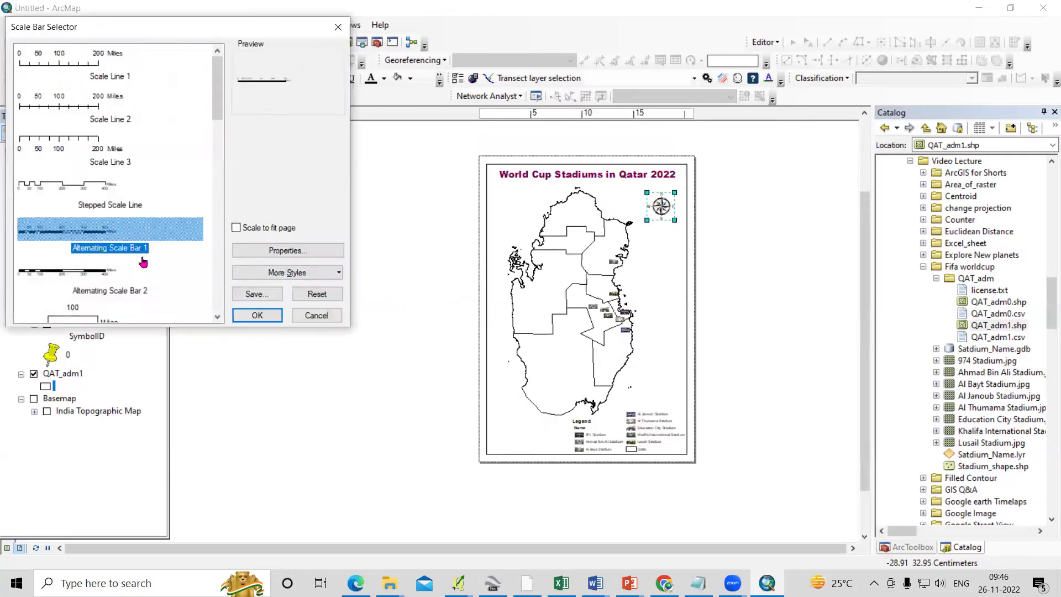
Set the scale bar's division units to Kilometers and place it at the lower left of the page, beside the legend.
{"action": "left_click", "coordinate": [288, 251]}
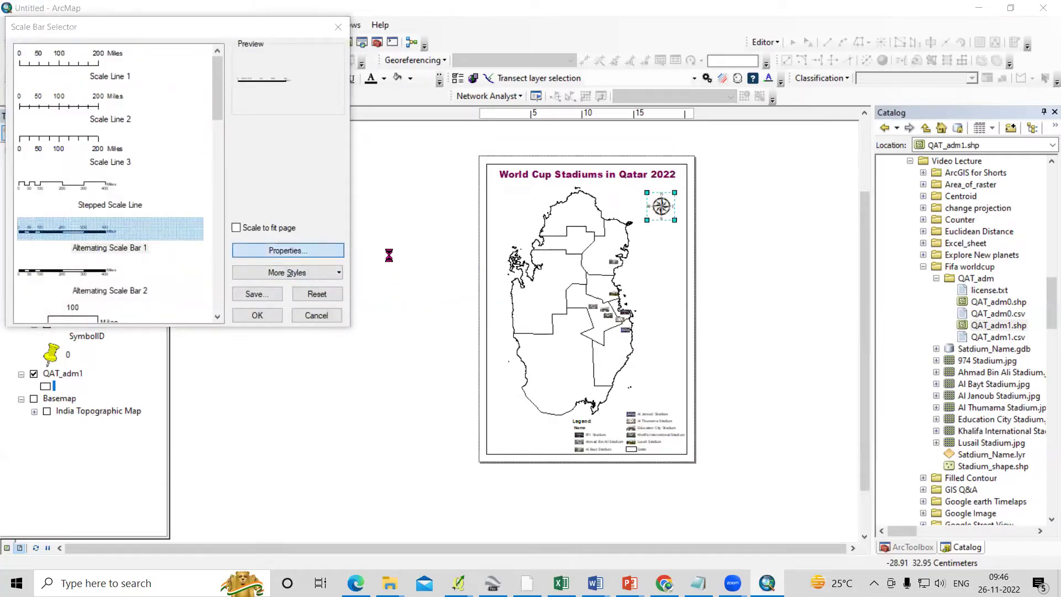
{"action": "left_click", "coordinate": [503, 328]}
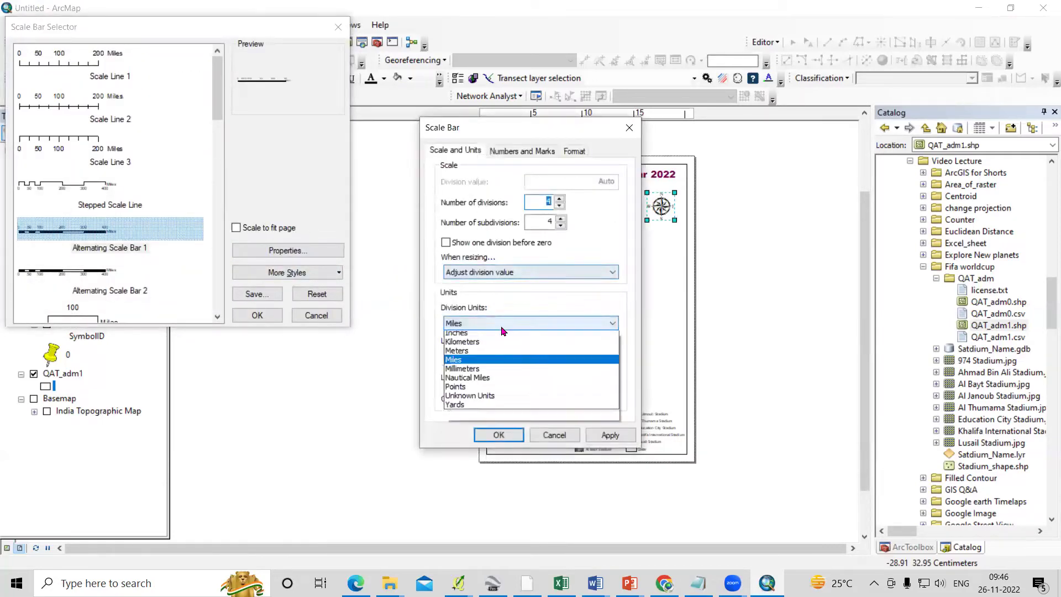
{"action": "left_click", "coordinate": [501, 377]}
{"action": "left_click", "coordinate": [608, 435]}
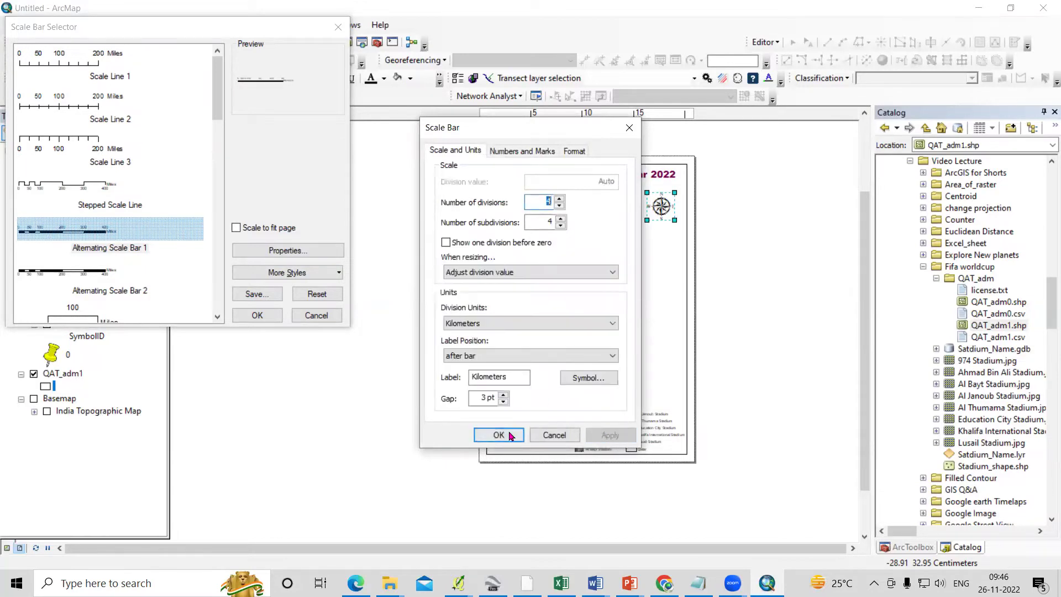
{"action": "left_click", "coordinate": [498, 435]}
{"action": "left_click", "coordinate": [257, 315]}
{"action": "left_click_drag", "start_coordinate": [432, 334], "coordinate": [529, 436]}
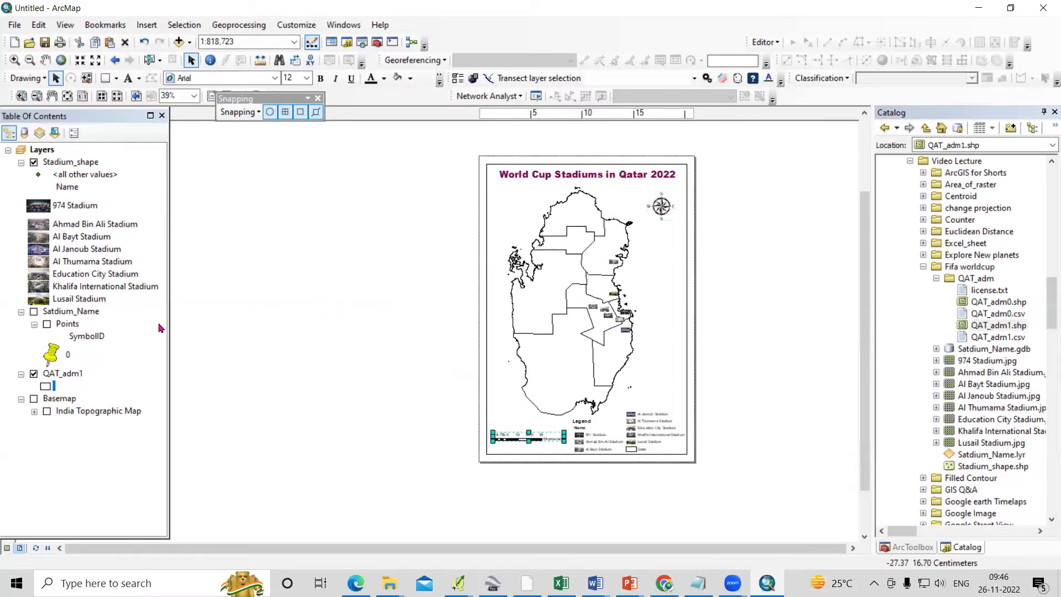
Turn on the Basemap layer and view it behind the Qatar map in the layout.
{"action": "left_click", "coordinate": [34, 398]}
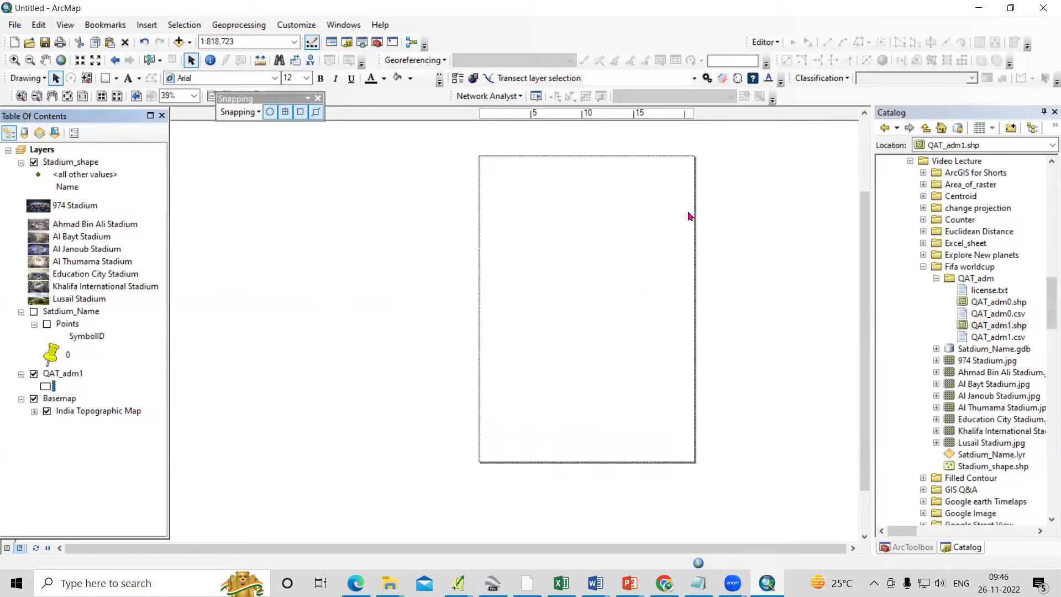
{"action": "scroll", "coordinate": [665, 308], "scroll_direction": "up", "scroll_amount": 3}
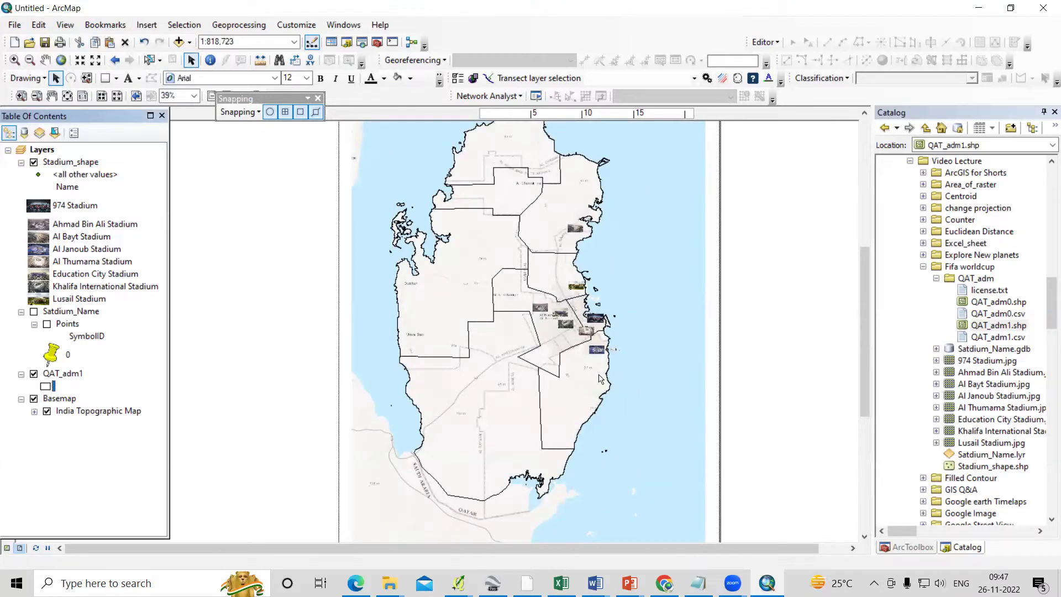
{"action": "scroll", "coordinate": [559, 388], "scroll_direction": "down", "scroll_amount": 2}
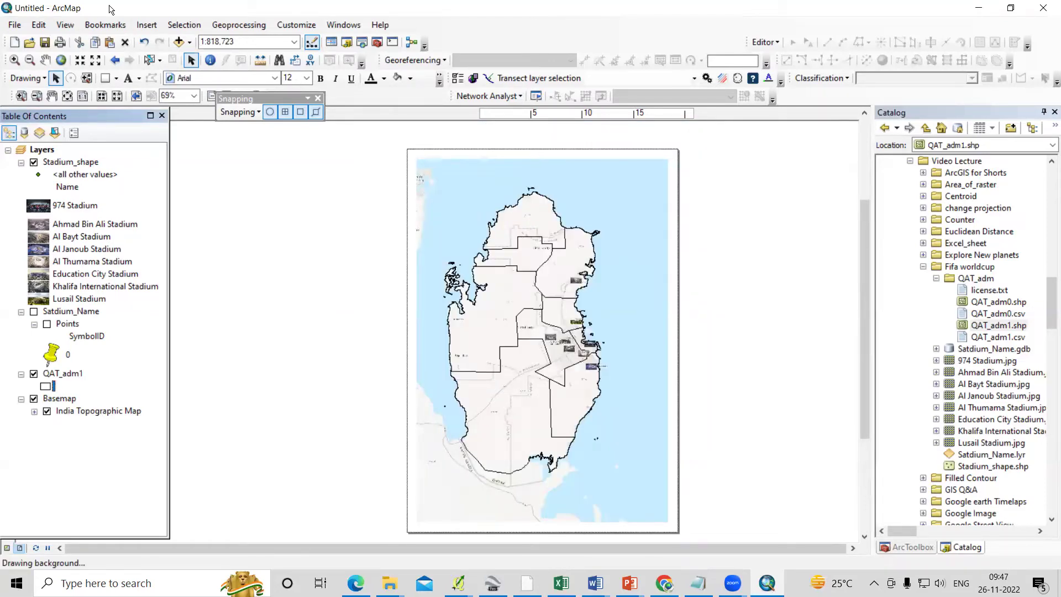
Start inserting a picture on the layout and browse to the Fifa worldcup folder inside Video Lecture on Local Disk (D:).
{"action": "left_click", "coordinate": [148, 25]}
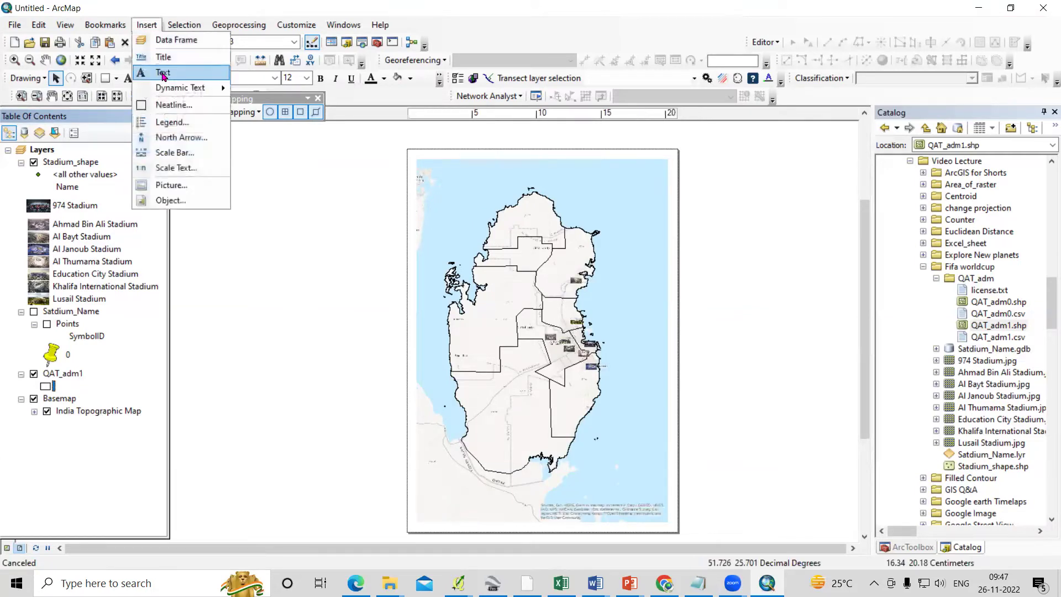
{"action": "left_click", "coordinate": [194, 188]}
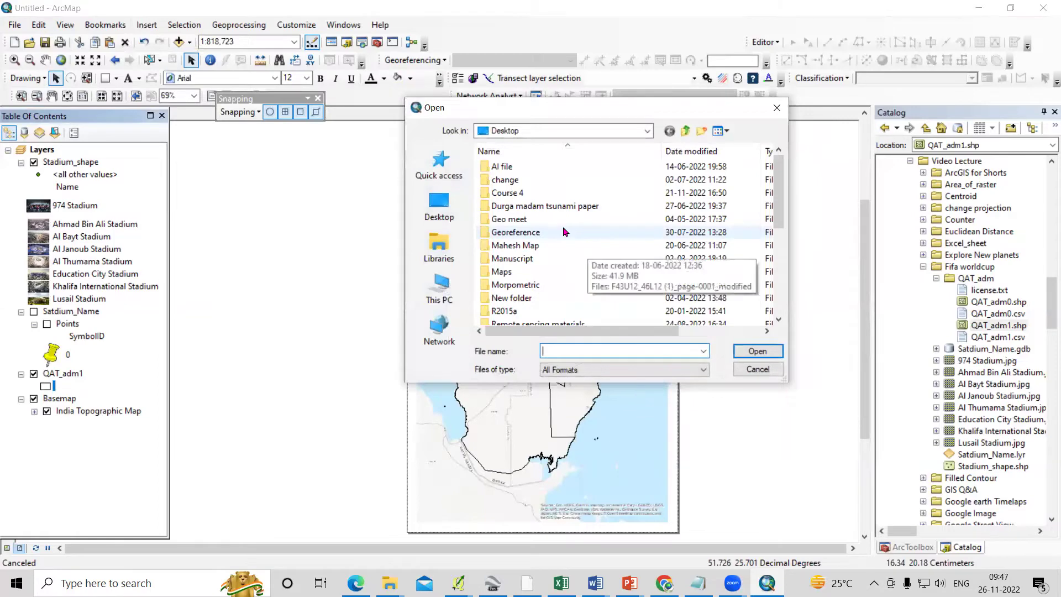
{"action": "left_click", "coordinate": [648, 130]}
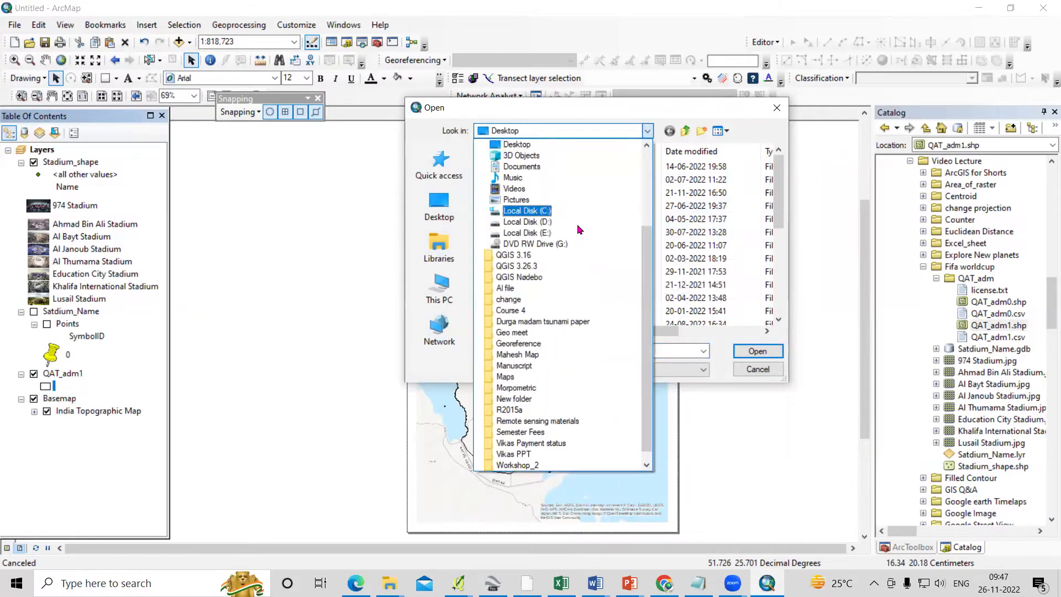
{"action": "left_click", "coordinate": [520, 219]}
{"action": "left_click", "coordinate": [519, 213]}
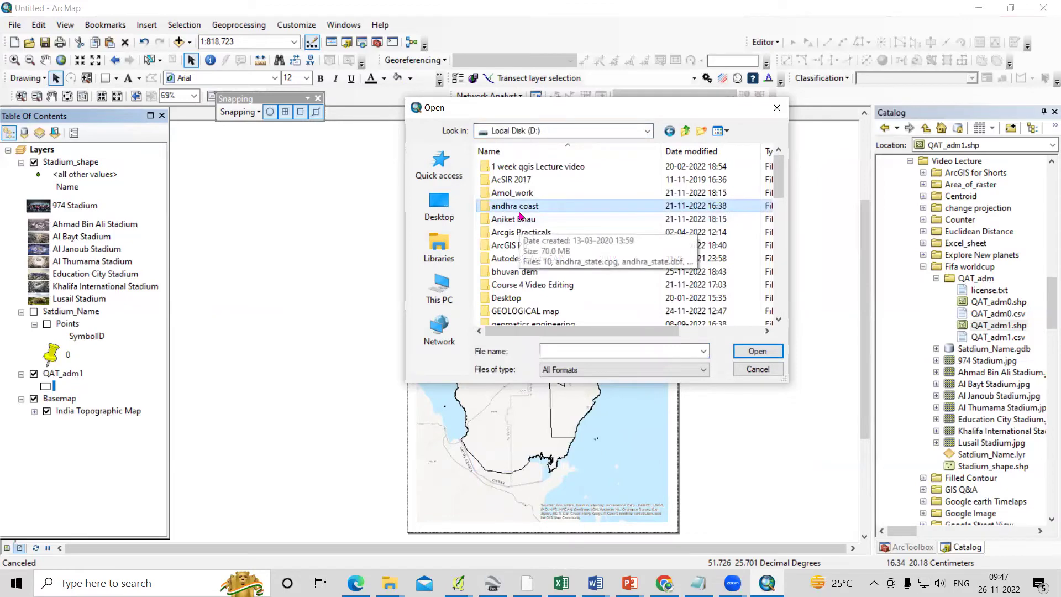
{"action": "scroll", "coordinate": [520, 221], "scroll_direction": "down", "scroll_amount": 5}
{"action": "double_click", "coordinate": [535, 245]}
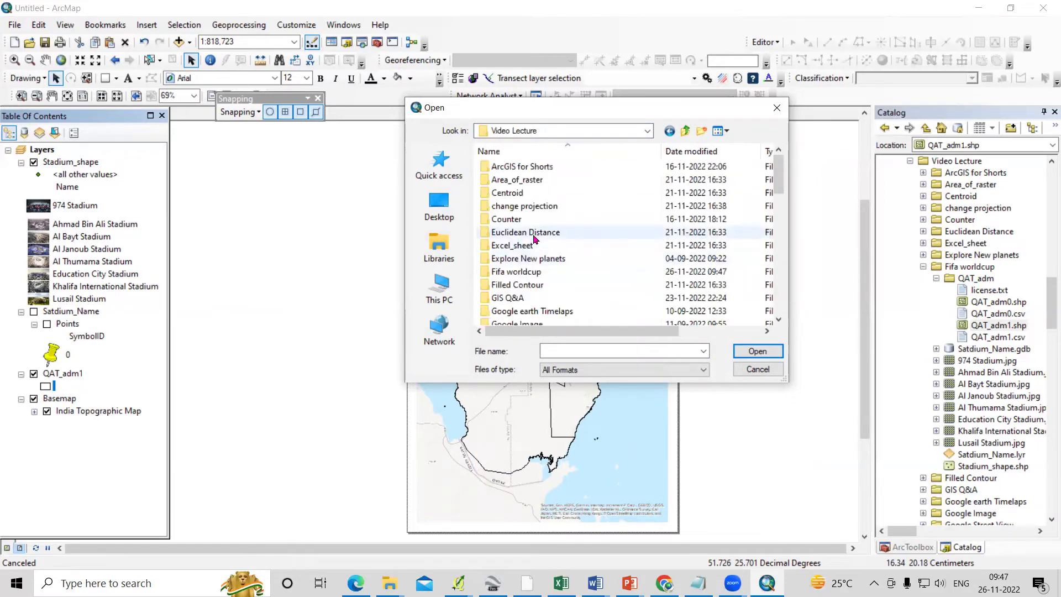
{"action": "scroll", "coordinate": [536, 246], "scroll_direction": "down", "scroll_amount": 1}
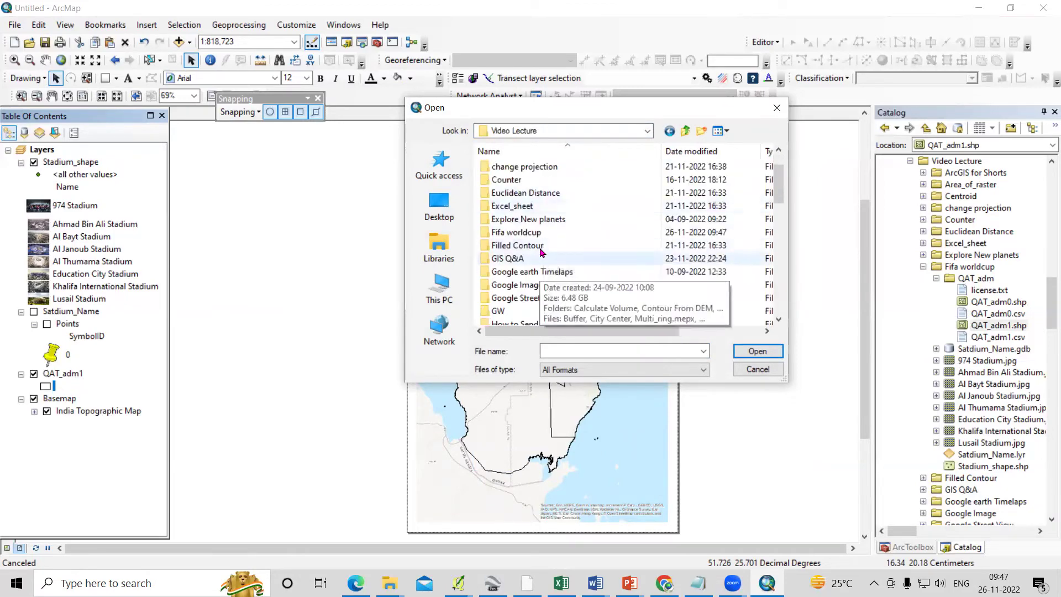
{"action": "left_click", "coordinate": [536, 235]}
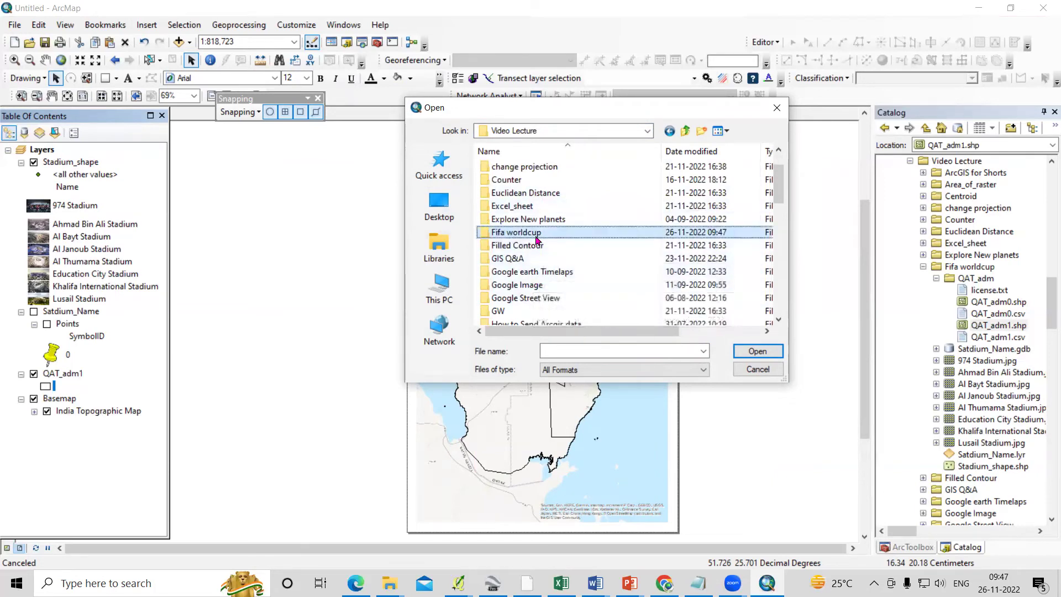
{"action": "double_click", "coordinate": [536, 239]}
Insert the 974 Stadium picture from the Fifa worldcup folder into the layout.
{"action": "left_click", "coordinate": [660, 210]}
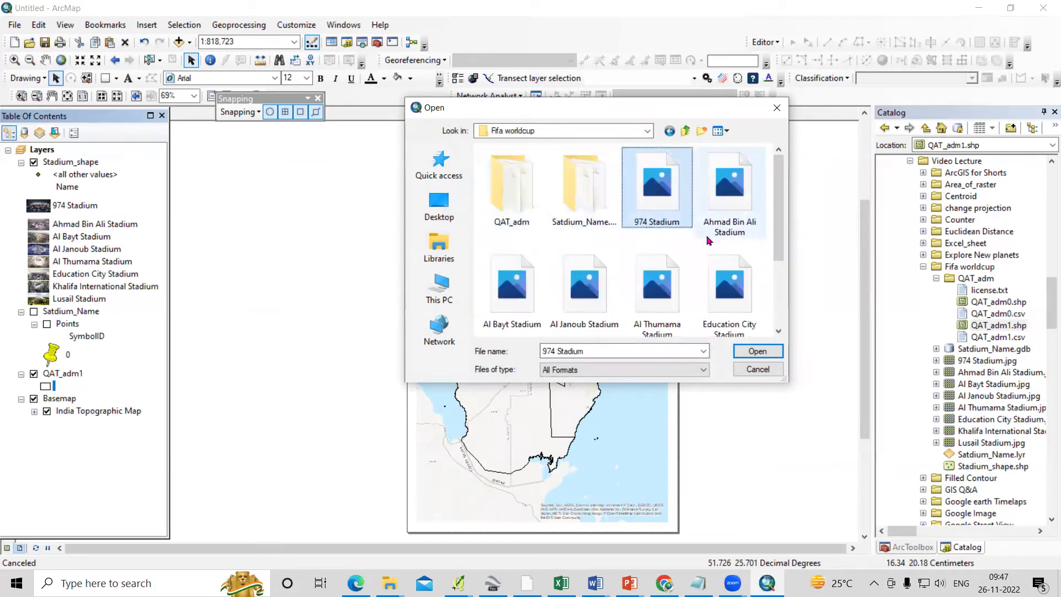
{"action": "scroll", "coordinate": [719, 225], "scroll_direction": "down", "scroll_amount": 2}
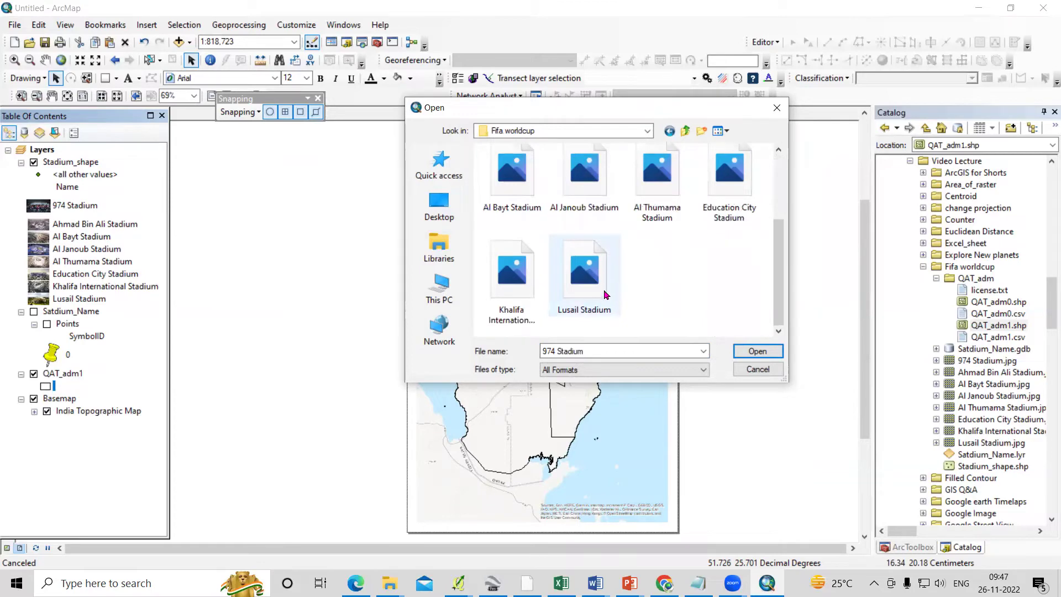
{"action": "scroll", "coordinate": [630, 249], "scroll_direction": "up", "scroll_amount": 2}
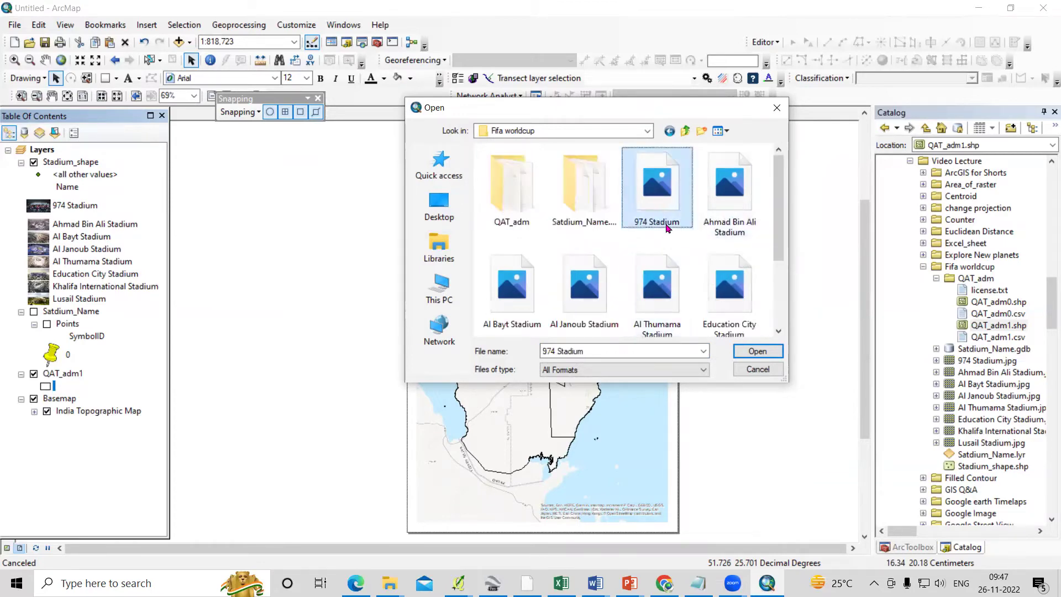
{"action": "left_click", "coordinate": [757, 351]}
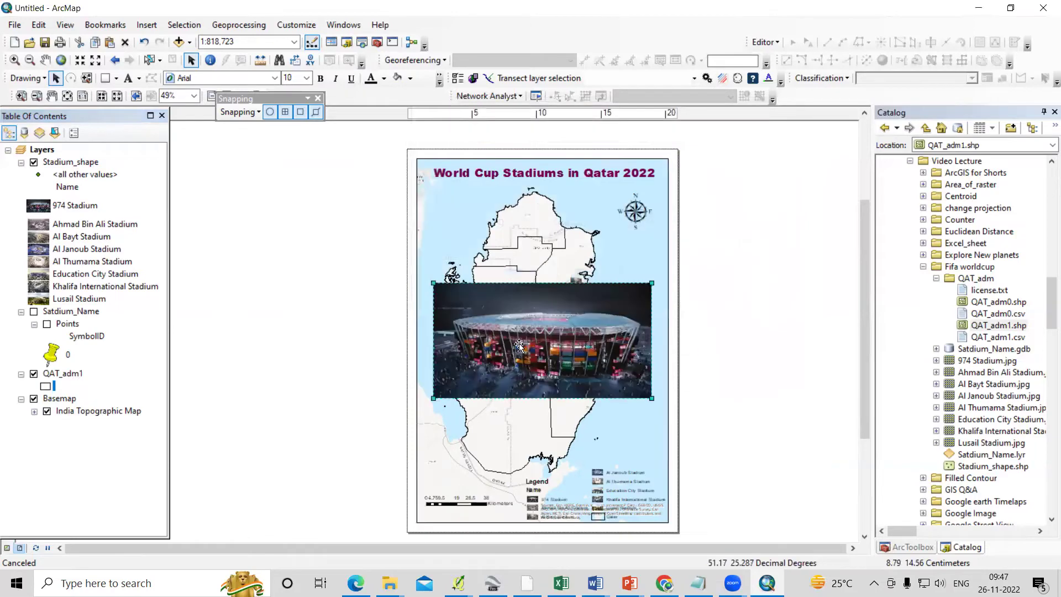
Shrink the 974 Stadium picture and move it beside the east coast of Qatar, below the north arrow.
{"action": "scroll", "coordinate": [578, 313], "scroll_direction": "down", "scroll_amount": 3}
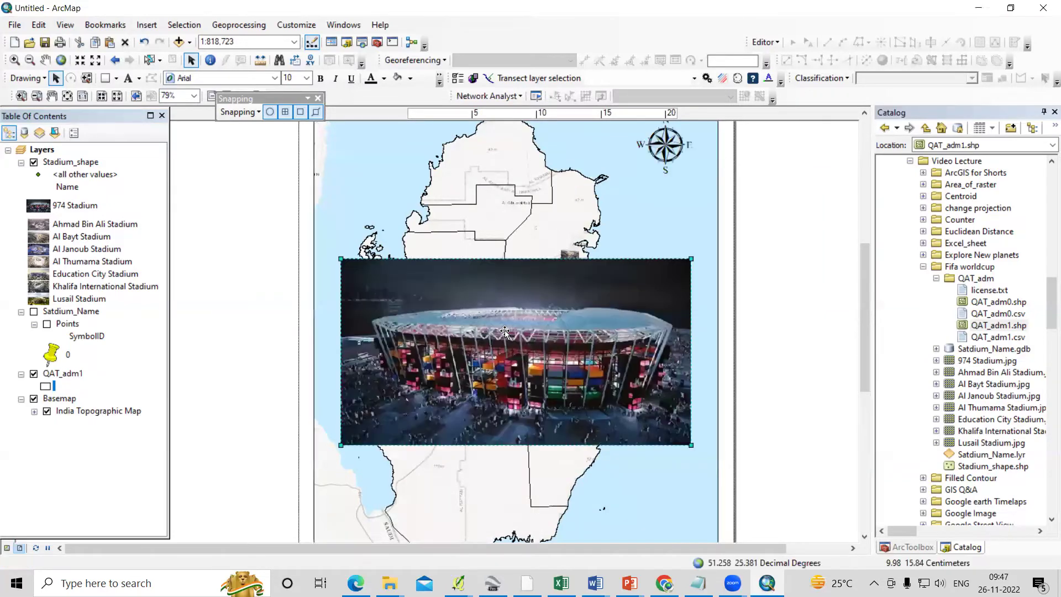
{"action": "left_click_drag", "start_coordinate": [690, 259], "coordinate": [560, 329]}
{"action": "key", "text": "ctrl+z"}
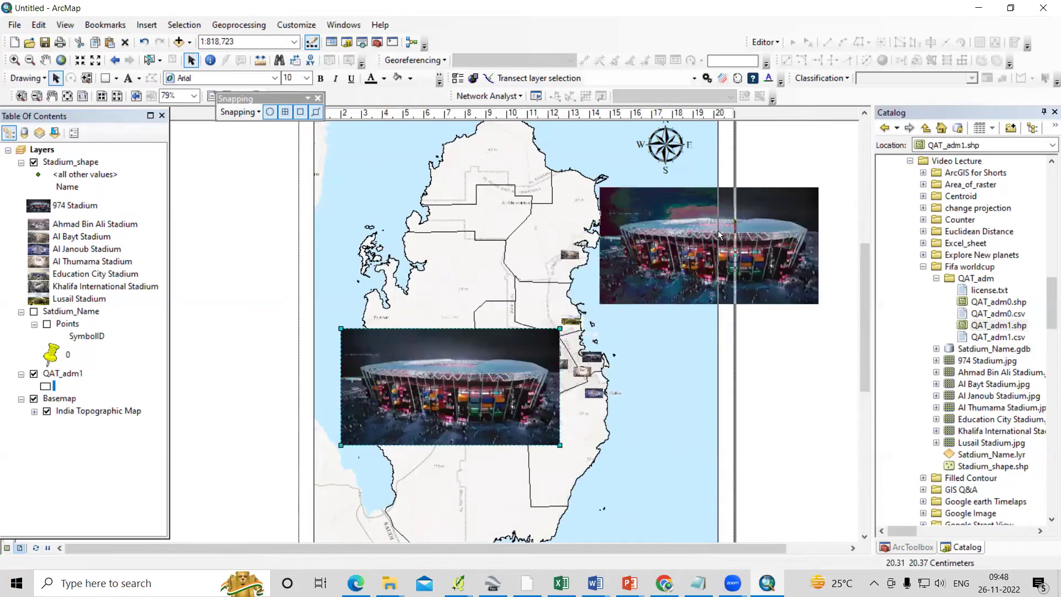
Turn off the Basemap layer and shift the Qatar map slightly left within its data frame to make room.
{"action": "left_click", "coordinate": [34, 399]}
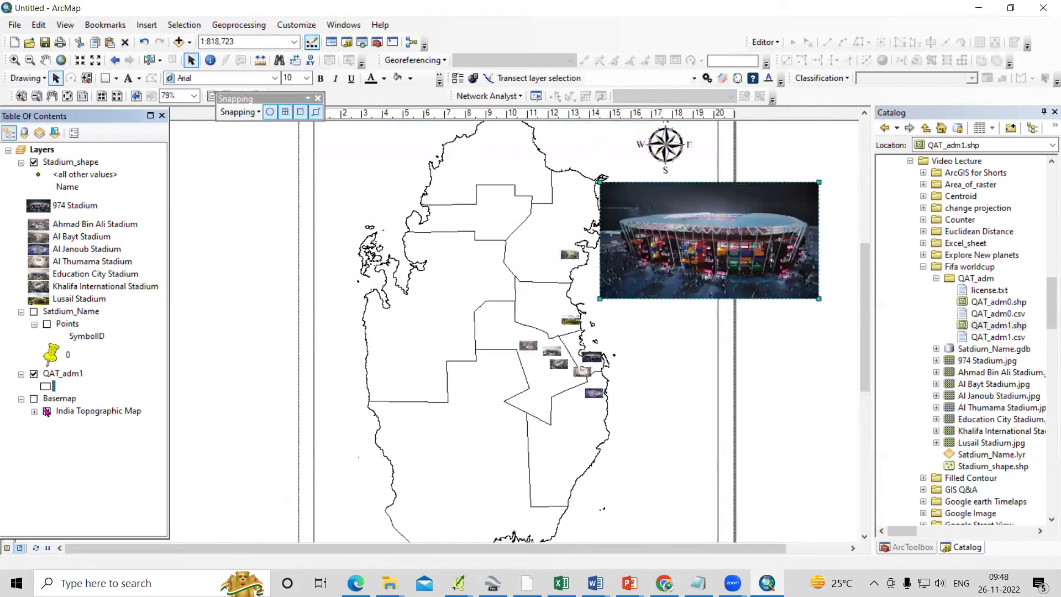
{"action": "left_click", "coordinate": [44, 59]}
{"action": "left_click_drag", "start_coordinate": [489, 312], "coordinate": [457, 309]}
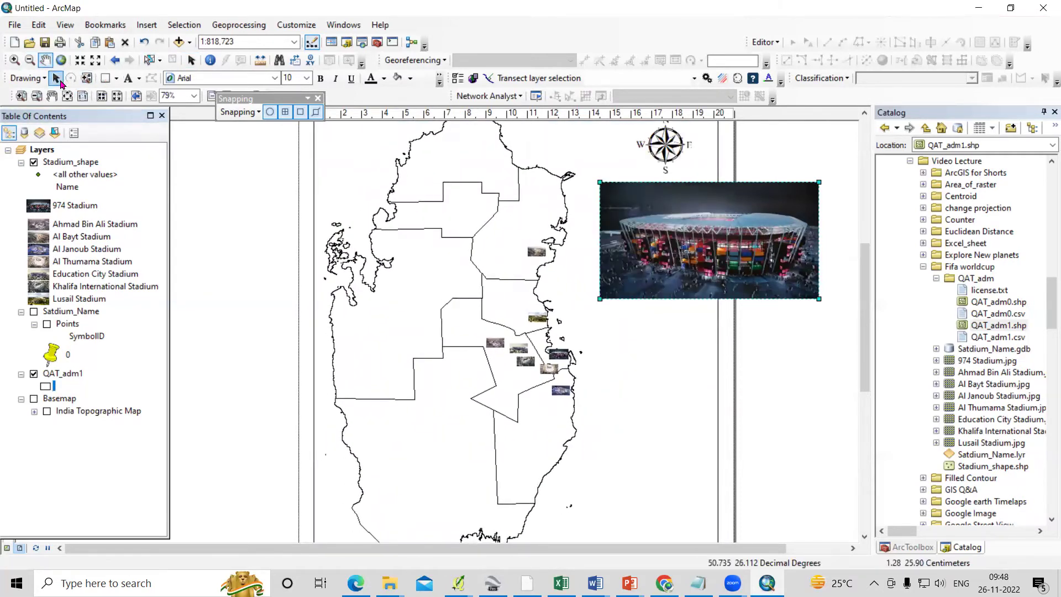
Reduce the 974 Stadium picture to fit between the map and the frame edge, directly below the north arrow.
{"action": "left_click", "coordinate": [56, 78]}
{"action": "left_click", "coordinate": [654, 227]}
{"action": "left_click_drag", "start_coordinate": [654, 226], "coordinate": [631, 226]}
{"action": "left_click_drag", "start_coordinate": [797, 299], "coordinate": [703, 248]}
{"action": "left_click_drag", "start_coordinate": [654, 223], "coordinate": [714, 240]}
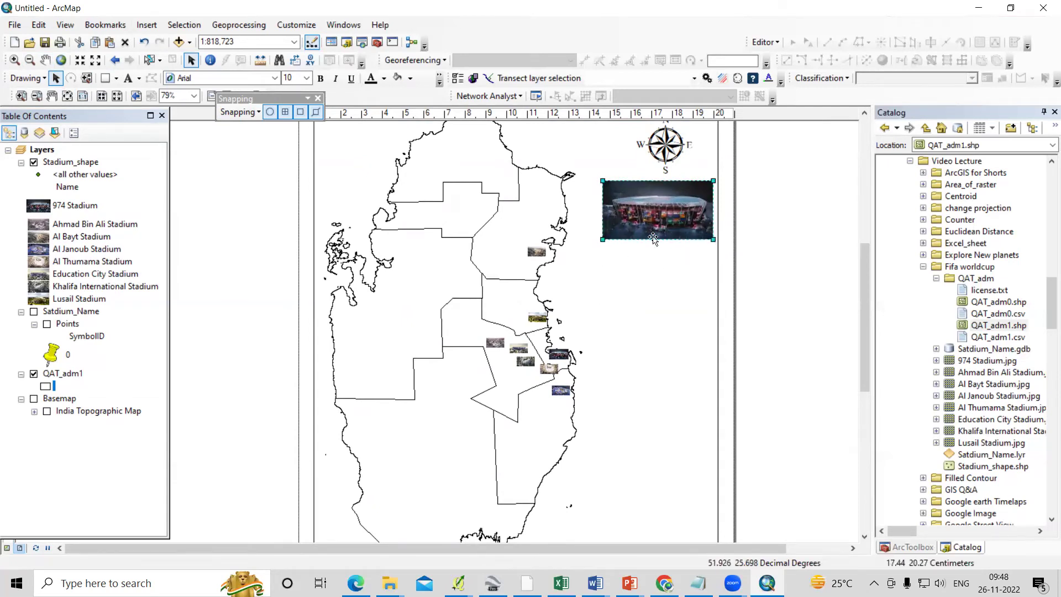
Insert the Ahmad Bin Ali Stadium picture, scale it to match the 974 Stadium picture and place it directly underneath.
{"action": "left_click", "coordinate": [147, 25]}
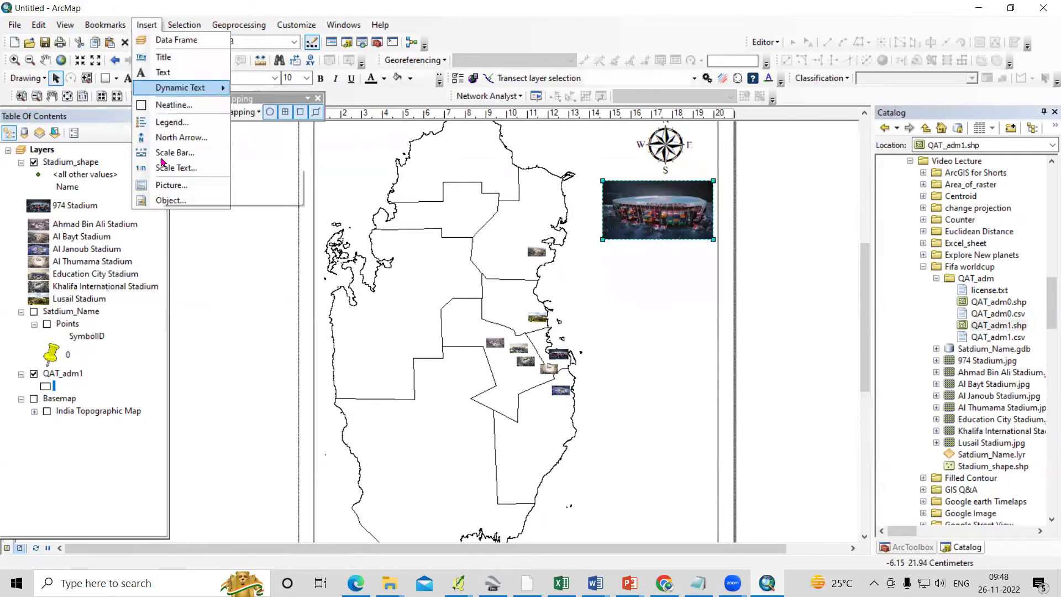
{"action": "left_click", "coordinate": [180, 186]}
{"action": "left_click", "coordinate": [729, 182]}
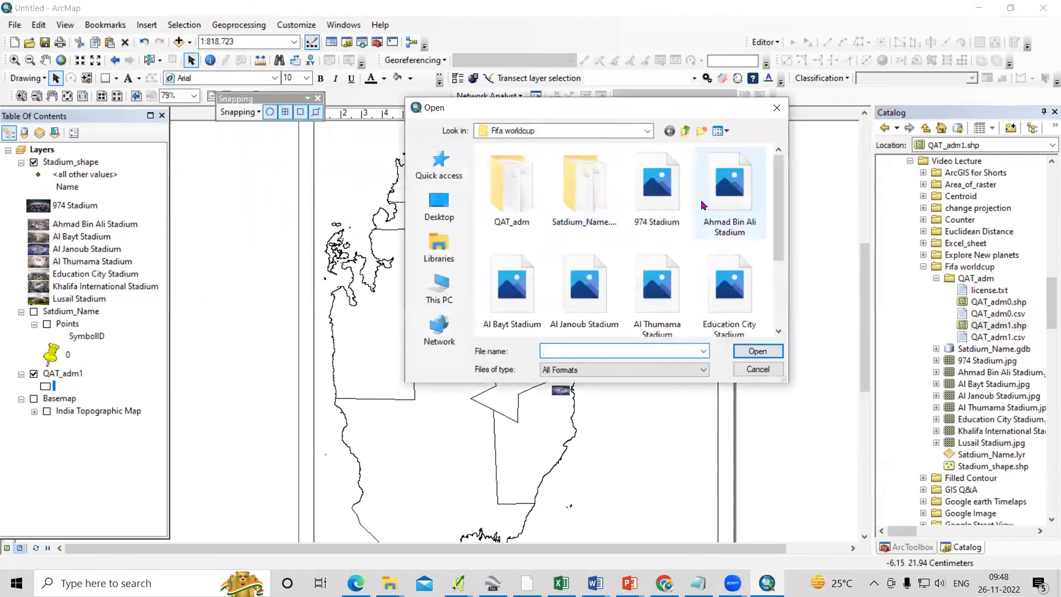
{"action": "left_click", "coordinate": [759, 352]}
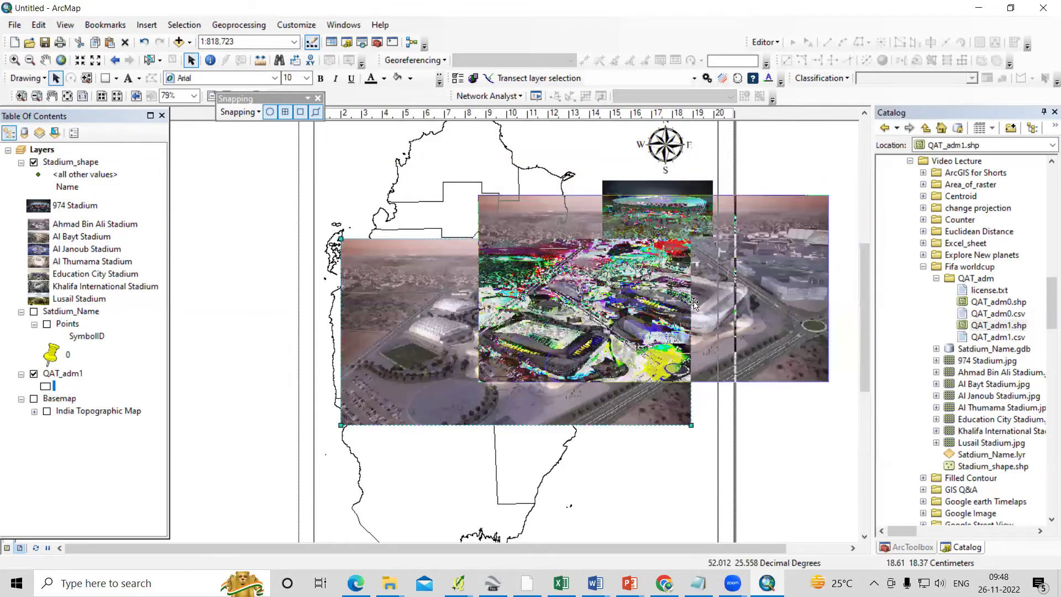
{"action": "left_click_drag", "start_coordinate": [817, 382], "coordinate": [668, 303]}
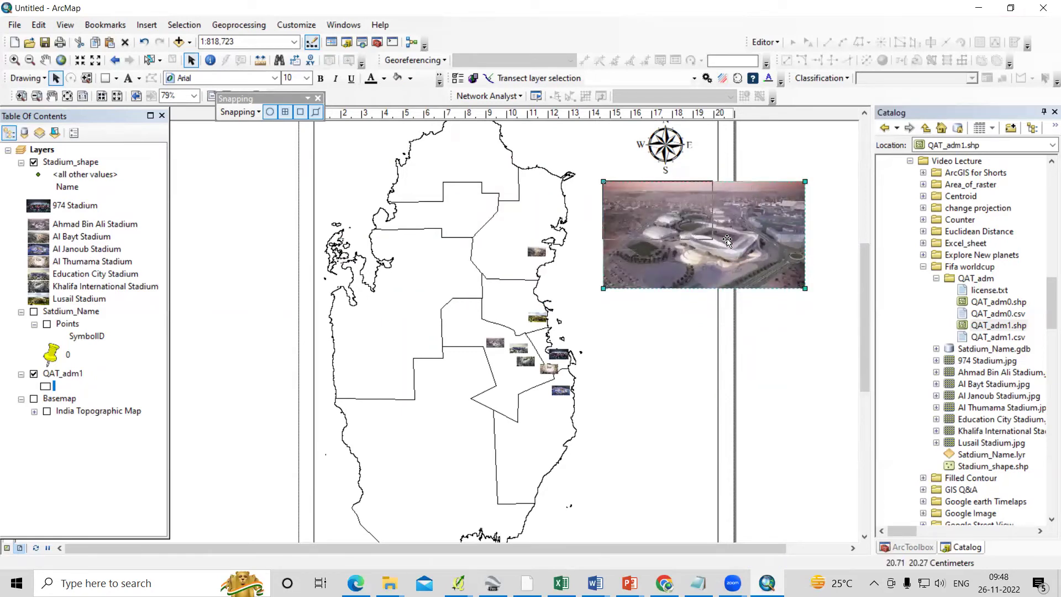
{"action": "left_click_drag", "start_coordinate": [728, 242], "coordinate": [652, 272]}
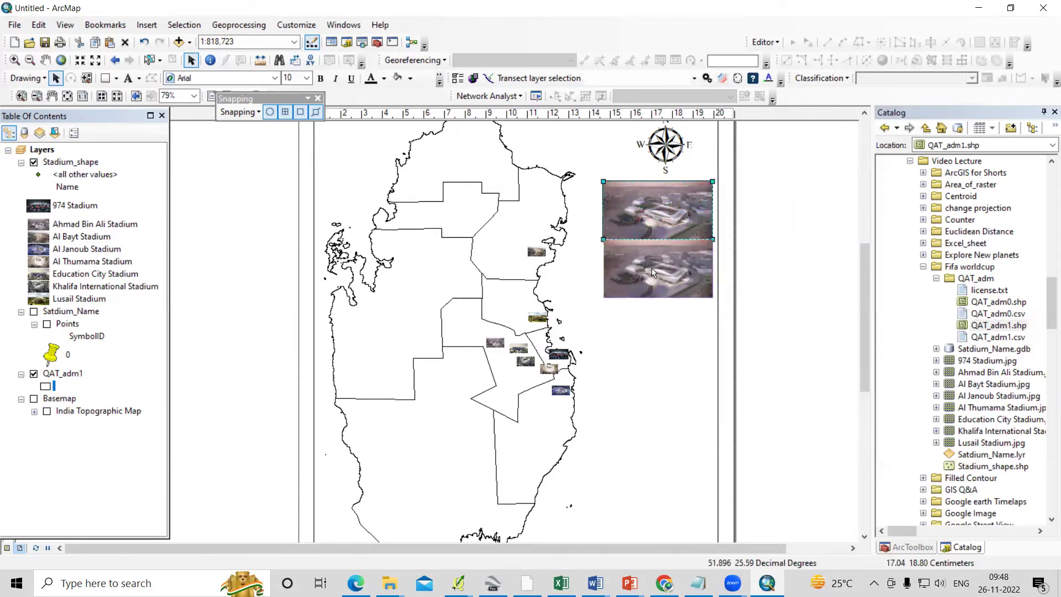
{"action": "left_click", "coordinate": [652, 272]}
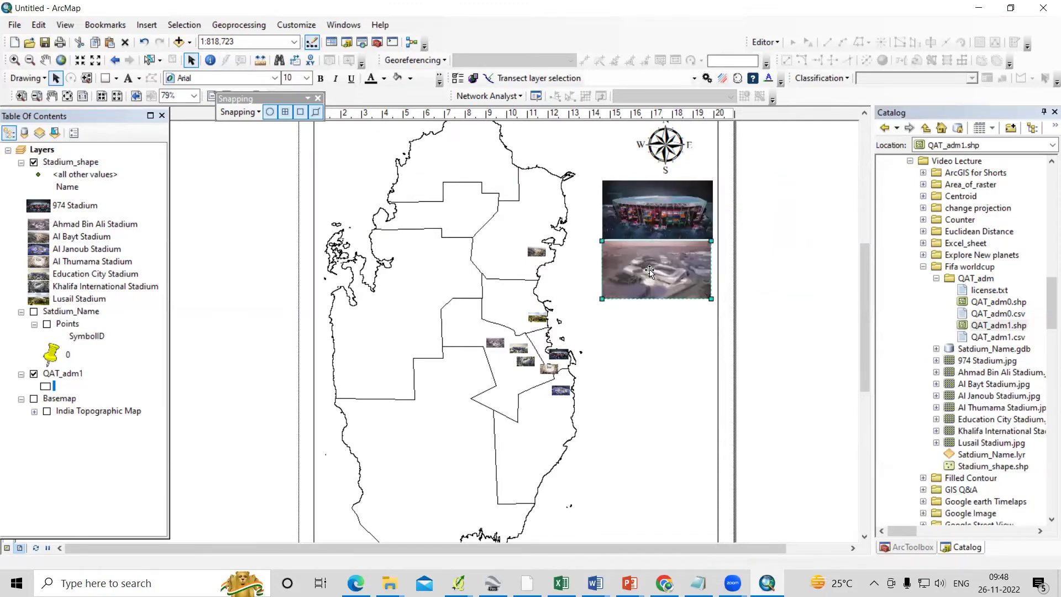
Move the north arrow and the two stadium pictures slightly up the page to free space for more pictures.
{"action": "scroll", "coordinate": [669, 250], "scroll_direction": "up", "scroll_amount": 2}
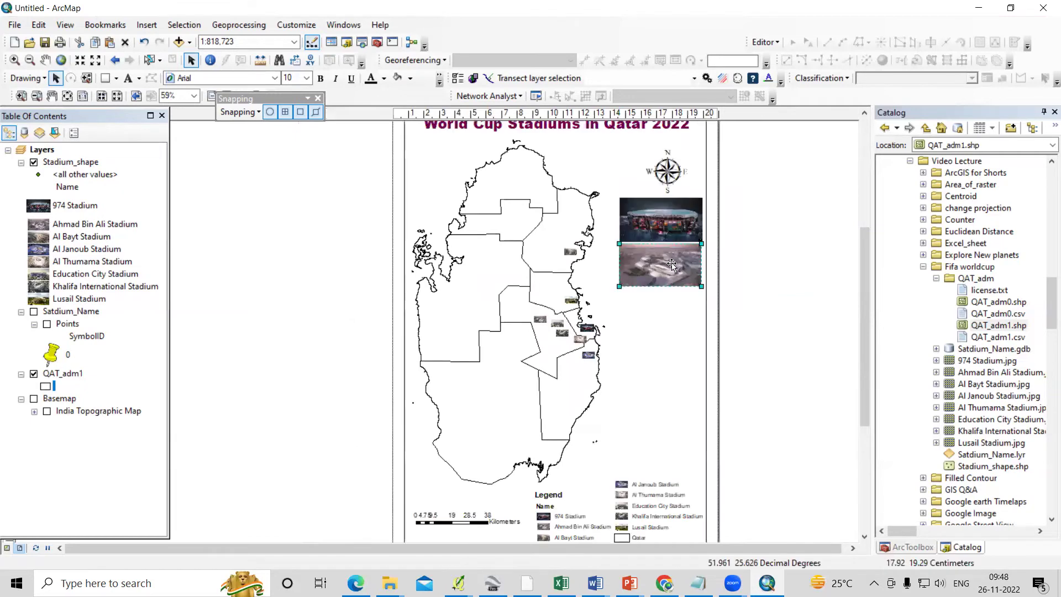
{"action": "left_click_drag", "start_coordinate": [671, 166], "coordinate": [671, 152]}
{"action": "left_click", "coordinate": [668, 220]}
{"action": "left_click_drag", "start_coordinate": [669, 223], "coordinate": [669, 213]}
{"action": "left_click", "coordinate": [662, 262]}
{"action": "left_click_drag", "start_coordinate": [662, 262], "coordinate": [665, 251]}
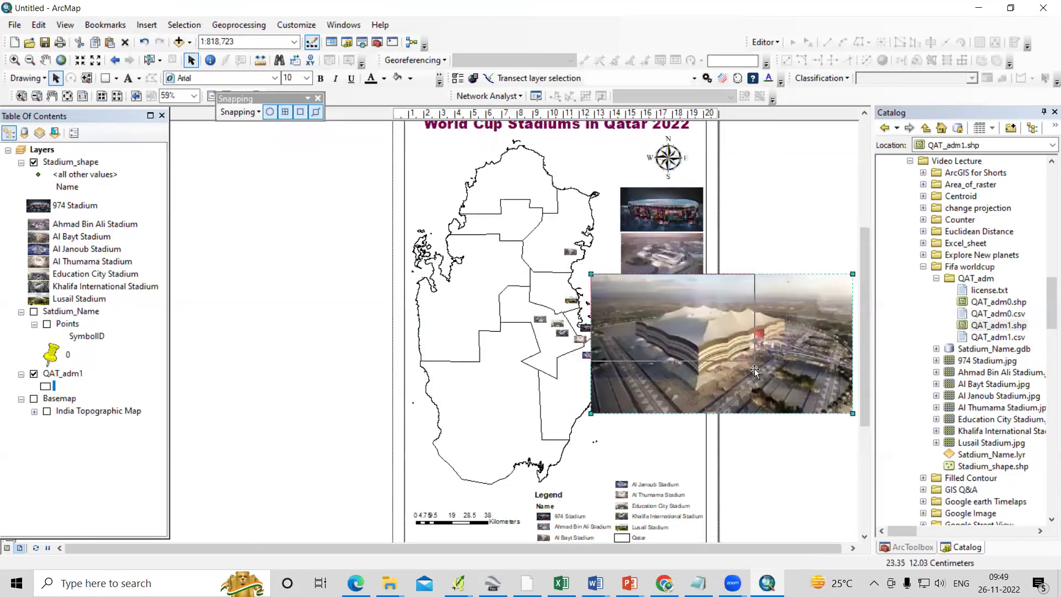
Add the Al Bayt, Al Janoub and Al Thumama Stadium pictures, scaled down and stacked below the Ahmad Bin Ali Stadium picture.
{"action": "left_click_drag", "start_coordinate": [755, 369], "coordinate": [691, 310]}
{"action": "double_click", "coordinate": [579, 268]}
{"action": "left_click_drag", "start_coordinate": [691, 387], "coordinate": [662, 387]}
{"action": "left_click", "coordinate": [146, 25]}
{"action": "left_click", "coordinate": [180, 123]}
{"action": "double_click", "coordinate": [640, 270]}
Insert the Education City Stadium picture, scale it down and place it below the Al Thumama Stadium picture.
{"action": "left_click", "coordinate": [146, 24]}
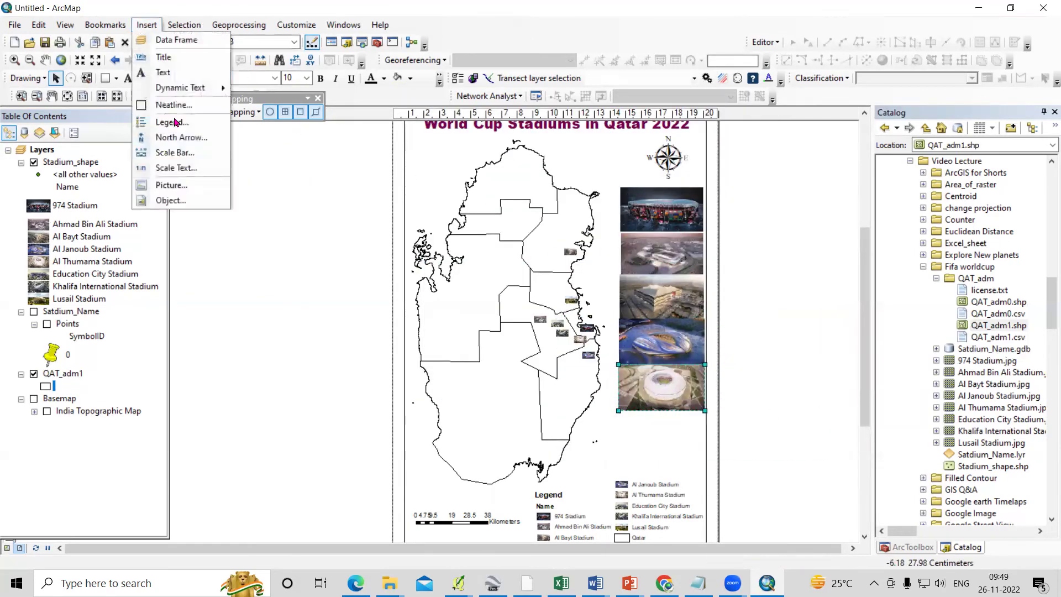
{"action": "left_click", "coordinate": [179, 185]}
{"action": "double_click", "coordinate": [730, 176]}
{"action": "left_click_drag", "start_coordinate": [813, 509], "coordinate": [691, 436]}
Delete the grouped legend from the lower part of the layout.
{"action": "scroll", "coordinate": [633, 252], "scroll_direction": "up", "scroll_amount": 2}
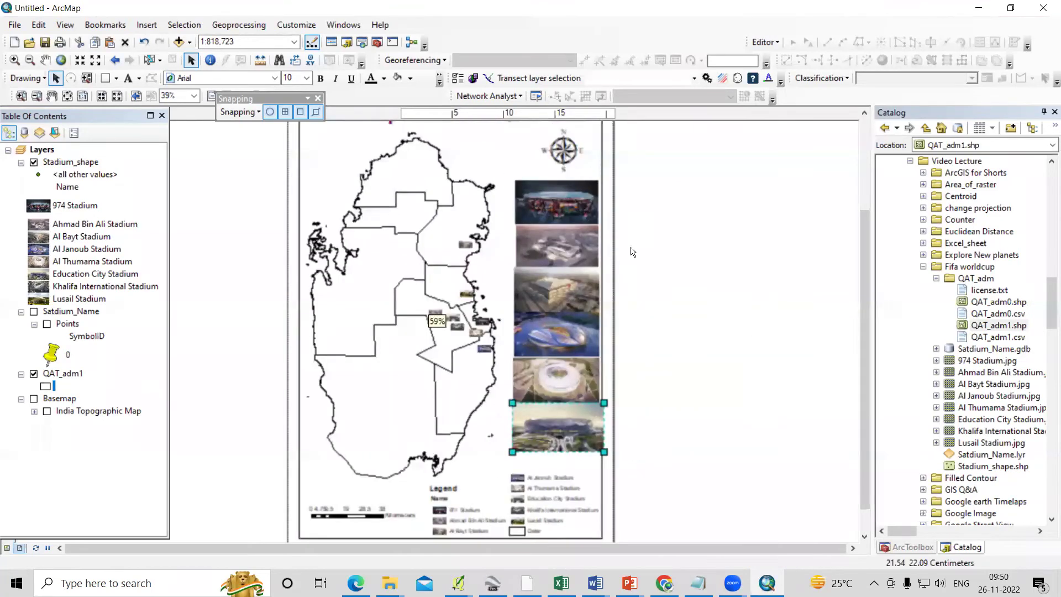
{"action": "left_click", "coordinate": [495, 510]}
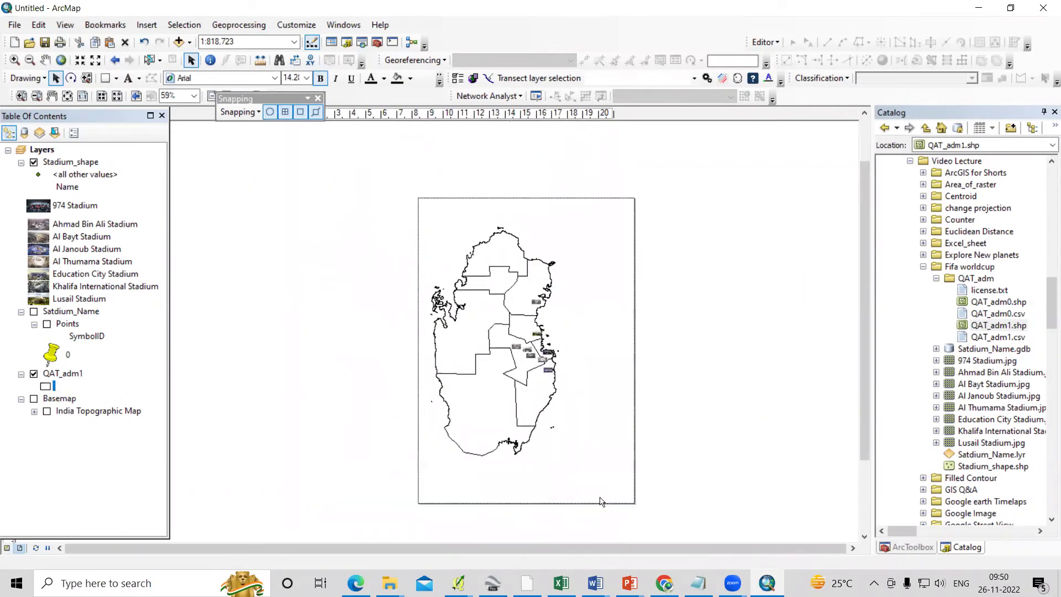
{"action": "left_click", "coordinate": [573, 429]}
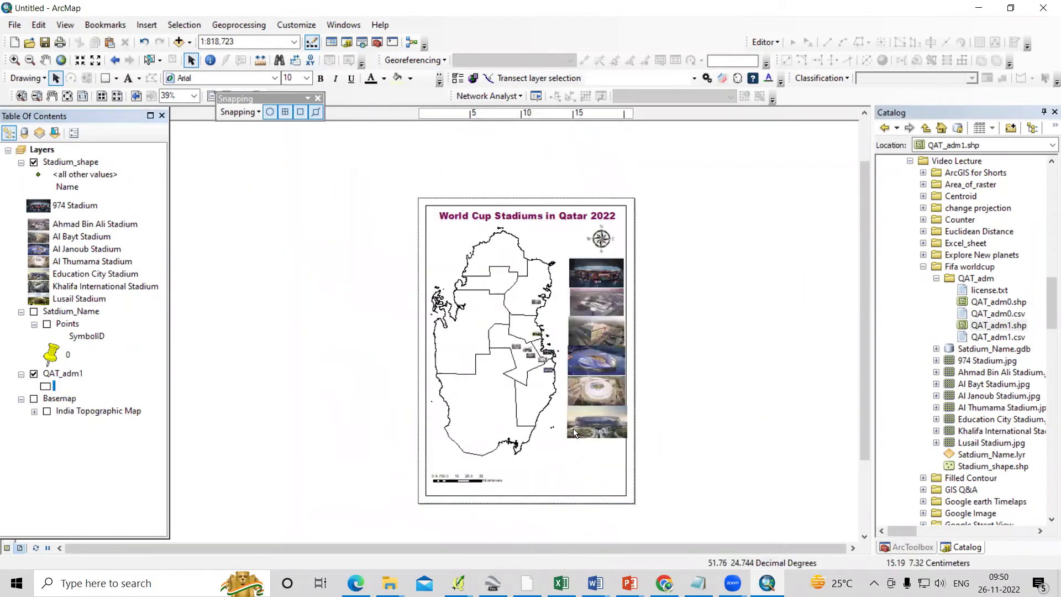
Insert the Khalifa International and Lusail Stadium pictures, scale them down and place them at the end of the picture column.
{"action": "scroll", "coordinate": [572, 429], "scroll_direction": "up", "scroll_amount": 2}
{"action": "left_click", "coordinate": [147, 25]}
{"action": "left_click", "coordinate": [163, 179]}
{"action": "double_click", "coordinate": [691, 296]}
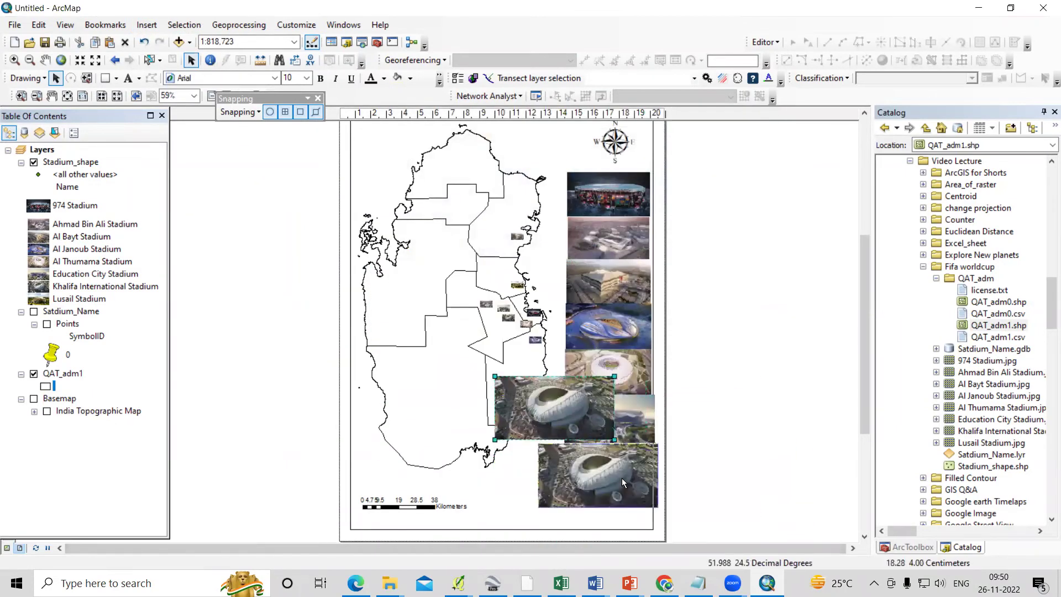
{"action": "left_click", "coordinate": [147, 25]}
{"action": "left_click", "coordinate": [163, 179]}
{"action": "double_click", "coordinate": [517, 260]}
{"action": "left_click_drag", "start_coordinate": [503, 331], "coordinate": [608, 506]}
Nudge the map title up and reposition the stadium pictures into a tight column below the north arrow.
{"action": "scroll", "coordinate": [609, 507], "scroll_direction": "up", "scroll_amount": 1}
{"action": "double_click", "coordinate": [538, 141]}
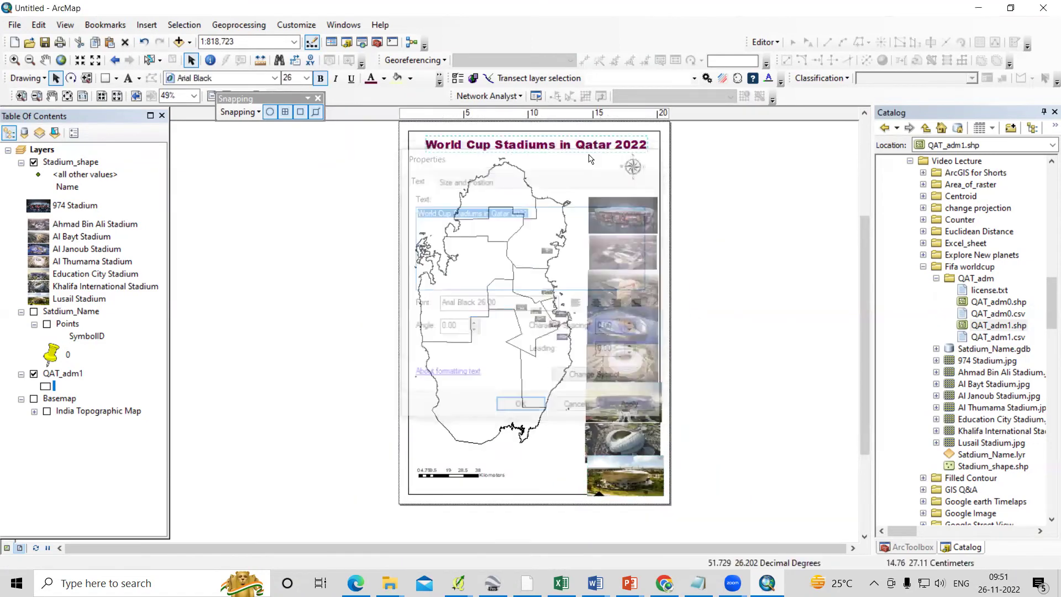
{"action": "left_click", "coordinate": [514, 407]}
{"action": "mouse_move", "coordinate": [631, 284]}
{"action": "left_mouse_down"}
{"action": "mouse_move", "coordinate": [631, 297]}
{"action": "mouse_move", "coordinate": [631, 282]}
{"action": "left_mouse_up"}
{"action": "left_click_drag", "start_coordinate": [624, 325], "coordinate": [624, 312]}
{"action": "left_click_drag", "start_coordinate": [623, 363], "coordinate": [623, 349]}
{"action": "mouse_move", "coordinate": [624, 403]}
{"action": "left_mouse_down"}
{"action": "mouse_move", "coordinate": [623, 389]}
{"action": "mouse_move", "coordinate": [629, 414]}
{"action": "left_mouse_up"}
{"action": "left_click_drag", "start_coordinate": [625, 476], "coordinate": [623, 471]}
{"action": "left_click", "coordinate": [761, 472]}
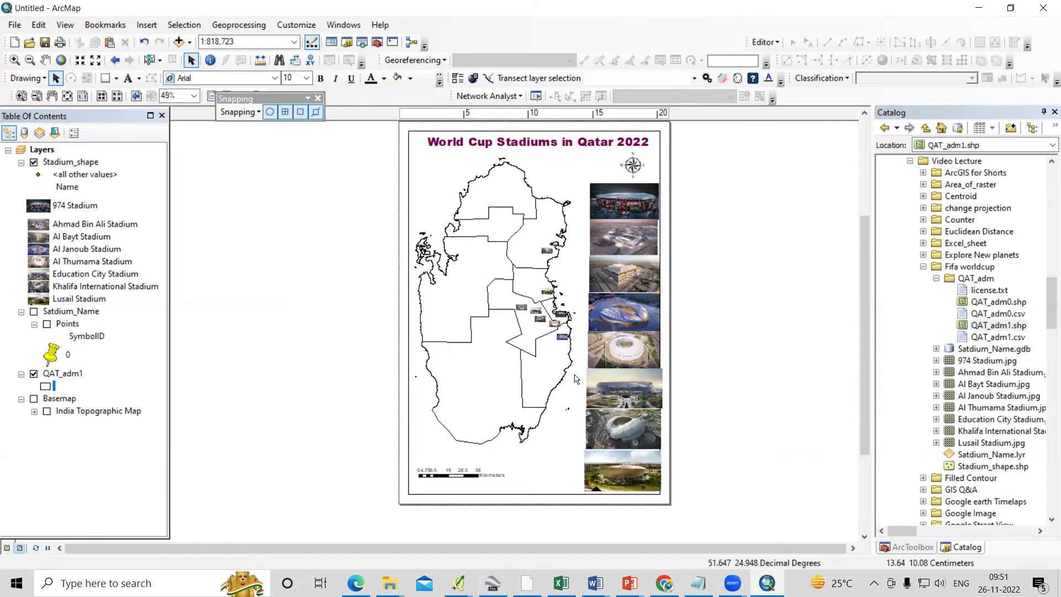
{"action": "scroll", "coordinate": [595, 354], "scroll_direction": "down", "scroll_amount": 2}
{"action": "scroll", "coordinate": [561, 337], "scroll_direction": "up", "scroll_amount": 2}
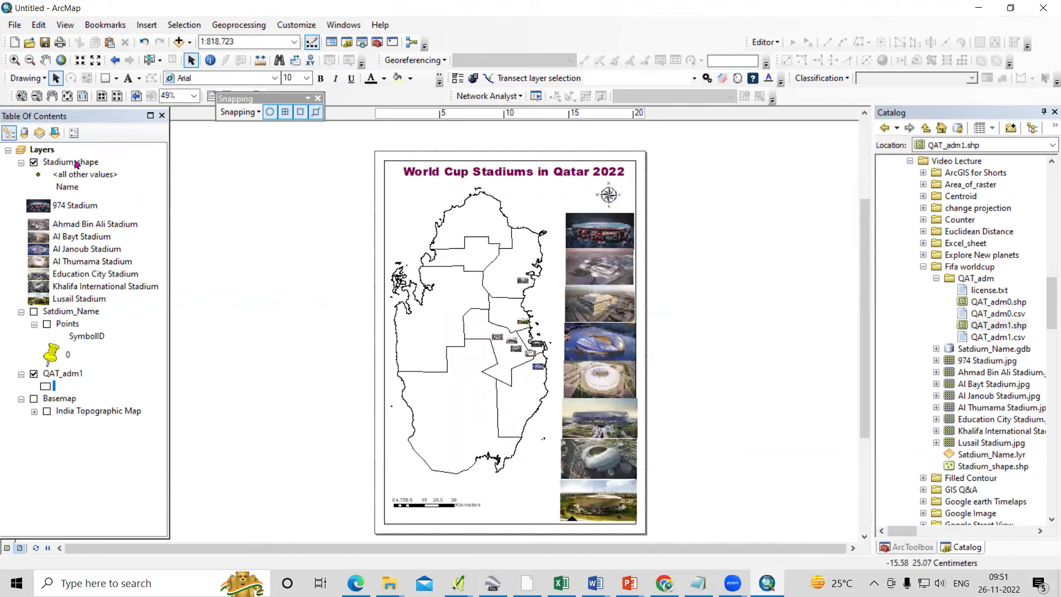
Add a labels-only graticule with 1-degree intervals and a simple border to the Layers data frame.
{"action": "right_click", "coordinate": [43, 150]}
{"action": "left_click", "coordinate": [131, 452]}
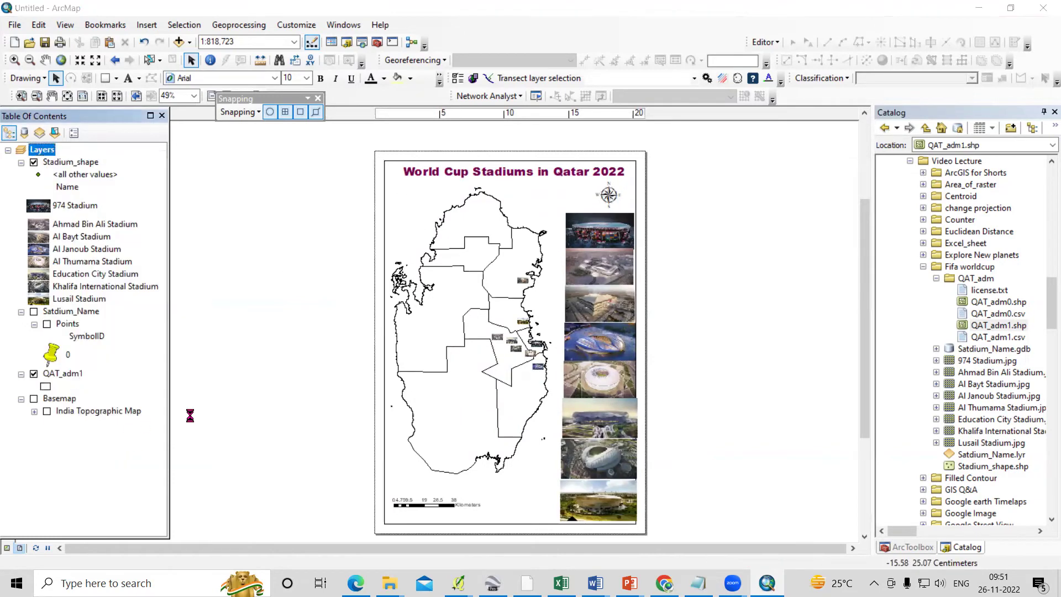
{"action": "left_click", "coordinate": [604, 160]}
{"action": "left_click", "coordinate": [708, 151]}
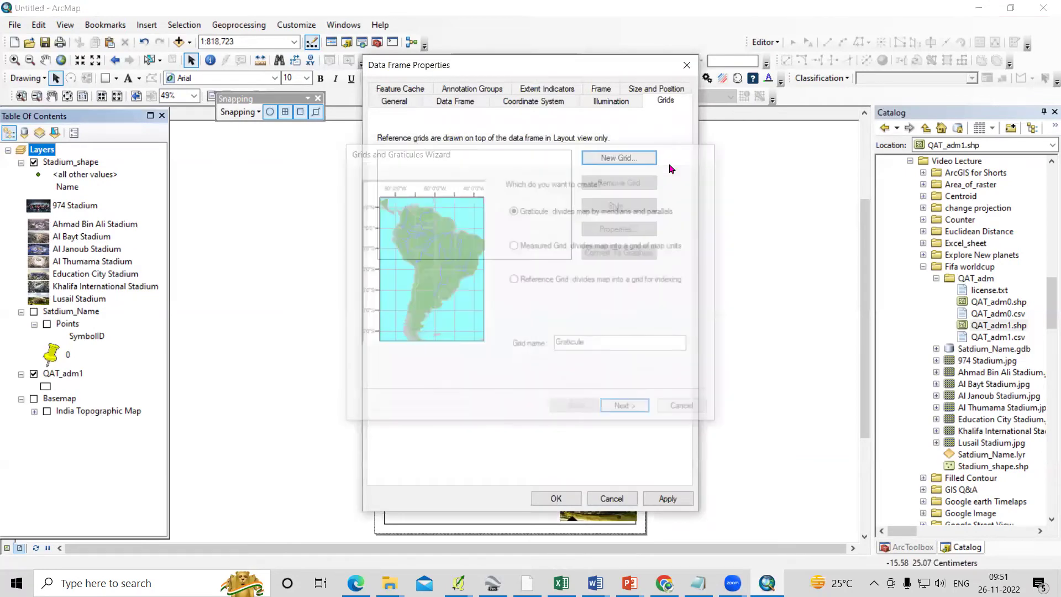
{"action": "left_click", "coordinate": [614, 157]}
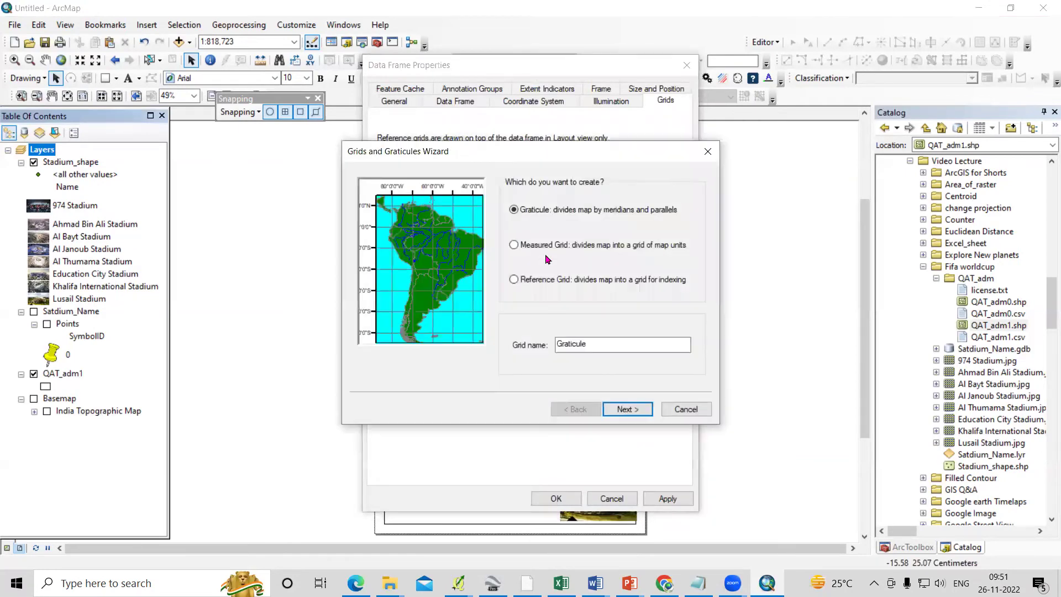
{"action": "left_click", "coordinate": [628, 409]}
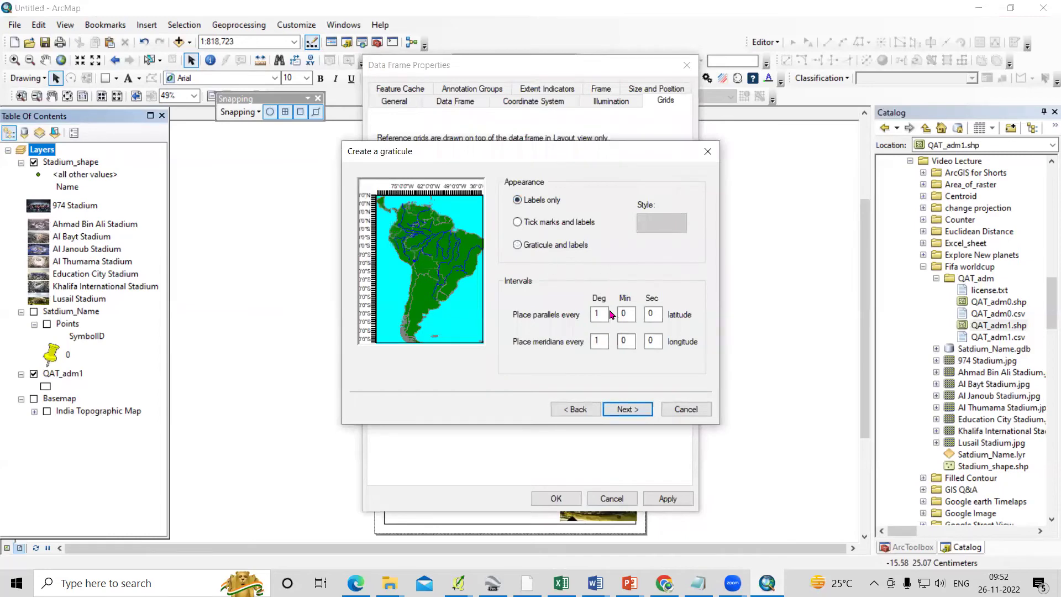
{"action": "left_click", "coordinate": [631, 413]}
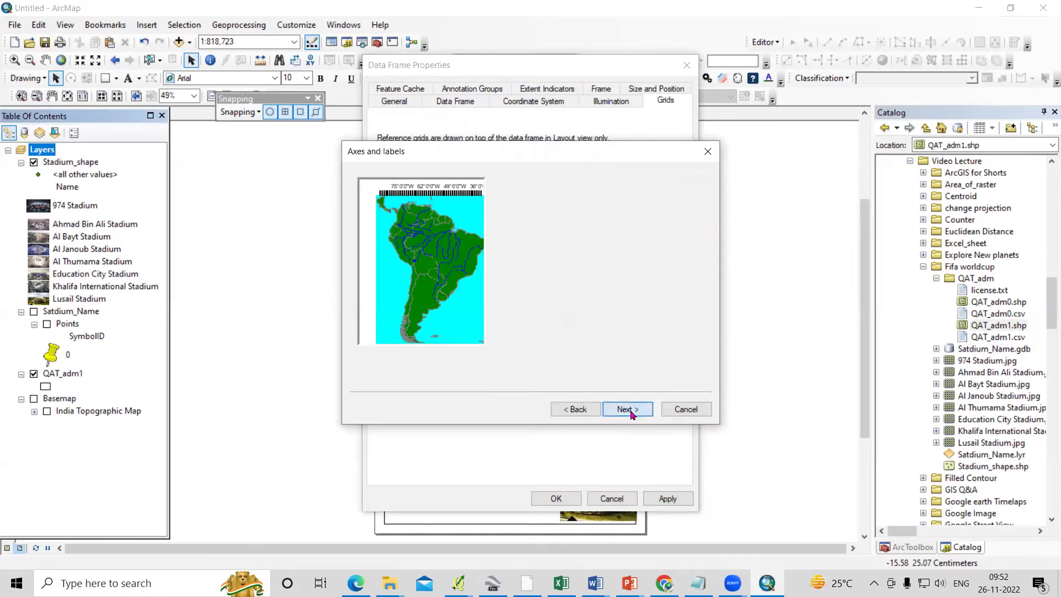
{"action": "left_click", "coordinate": [628, 409]}
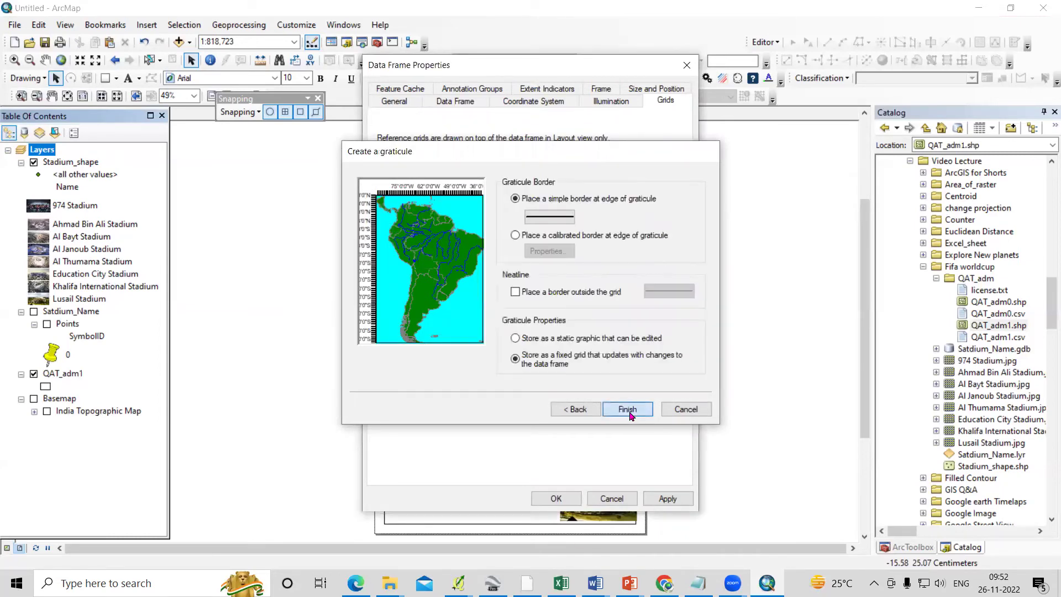
{"action": "left_click", "coordinate": [628, 409]}
{"action": "left_click", "coordinate": [668, 499]}
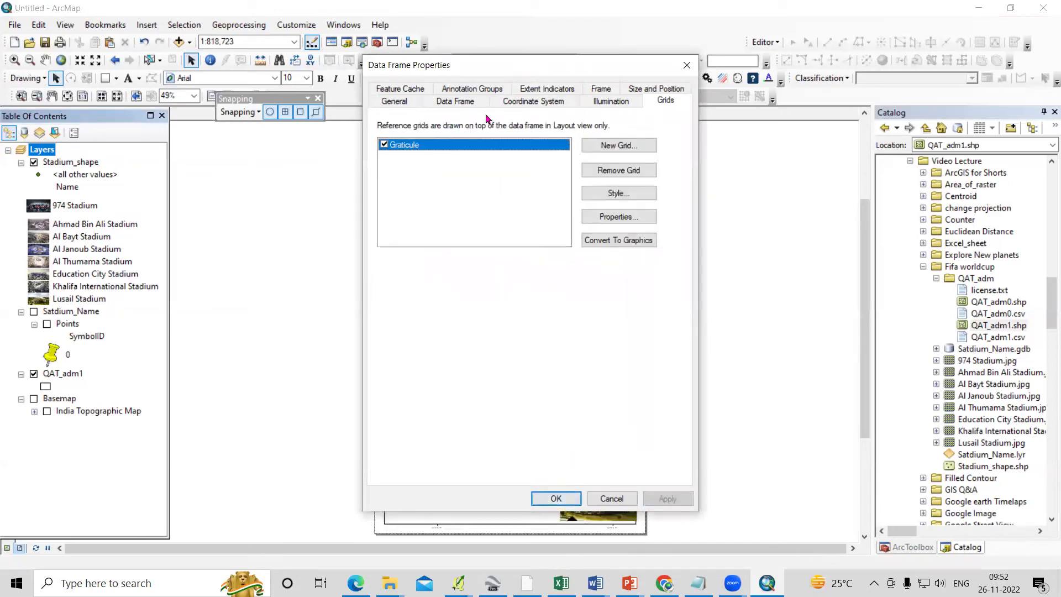
Set the graticule label size to 12 and make the left and right labels vertical.
{"action": "left_click_drag", "start_coordinate": [501, 71], "coordinate": [836, 90]}
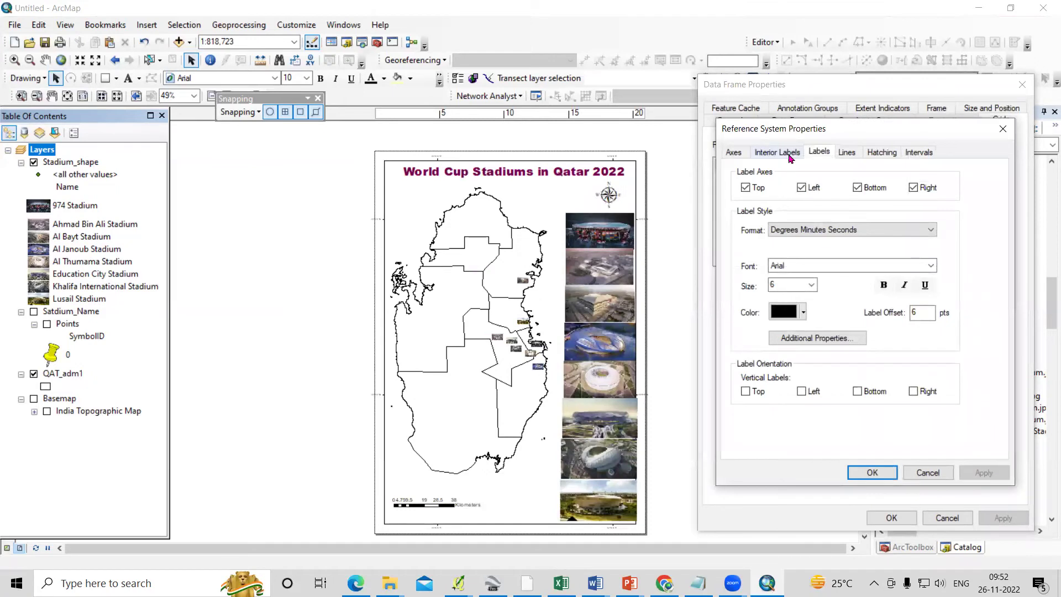
{"action": "left_click", "coordinate": [785, 152]}
{"action": "left_click", "coordinate": [819, 153]}
{"action": "left_click", "coordinate": [811, 284]}
{"action": "left_click", "coordinate": [785, 356]}
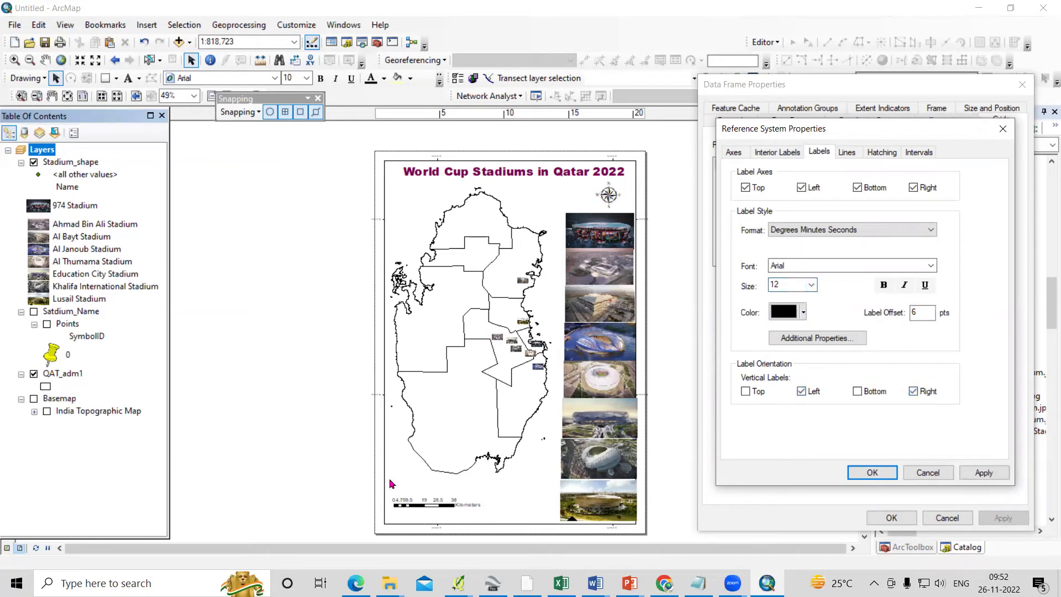
{"action": "left_click", "coordinate": [985, 472]}
{"action": "left_click", "coordinate": [872, 473]}
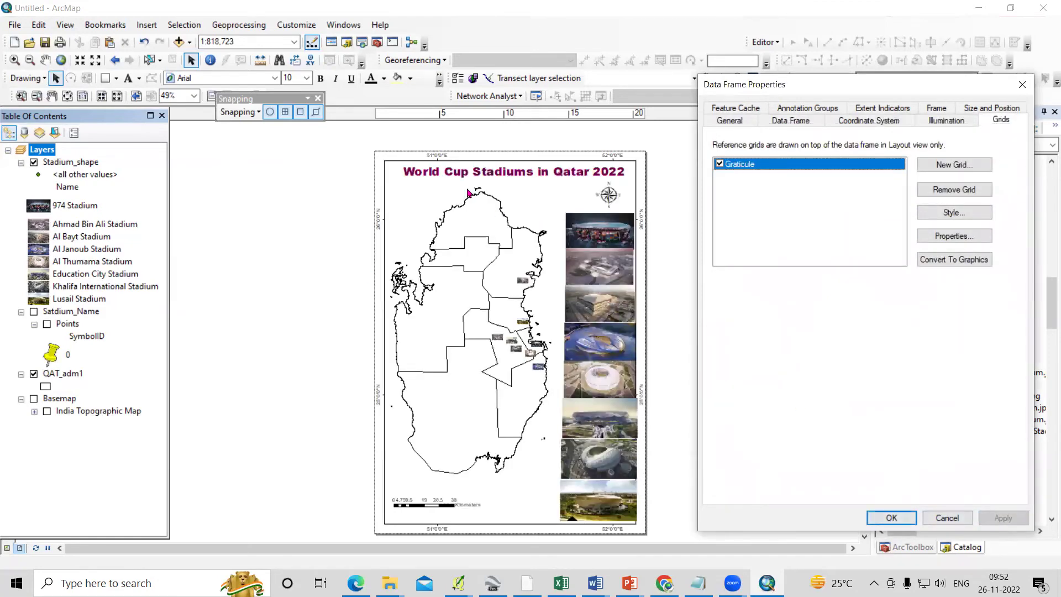
Set the graticule intervals to 0 degrees 30 minutes on both the X and Y axes.
{"action": "left_click", "coordinate": [948, 236]}
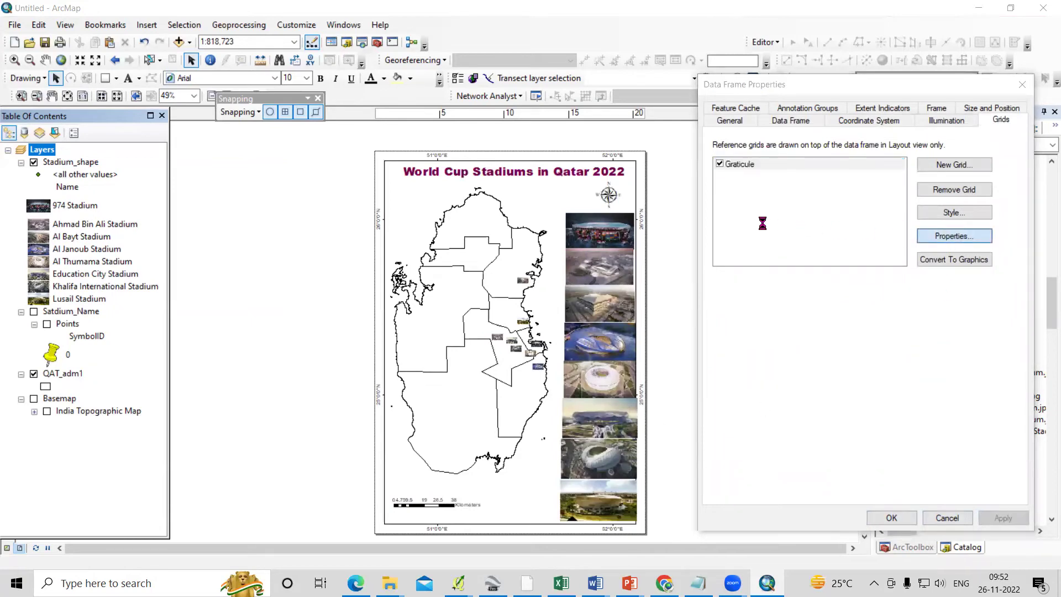
{"action": "left_click", "coordinate": [919, 152]}
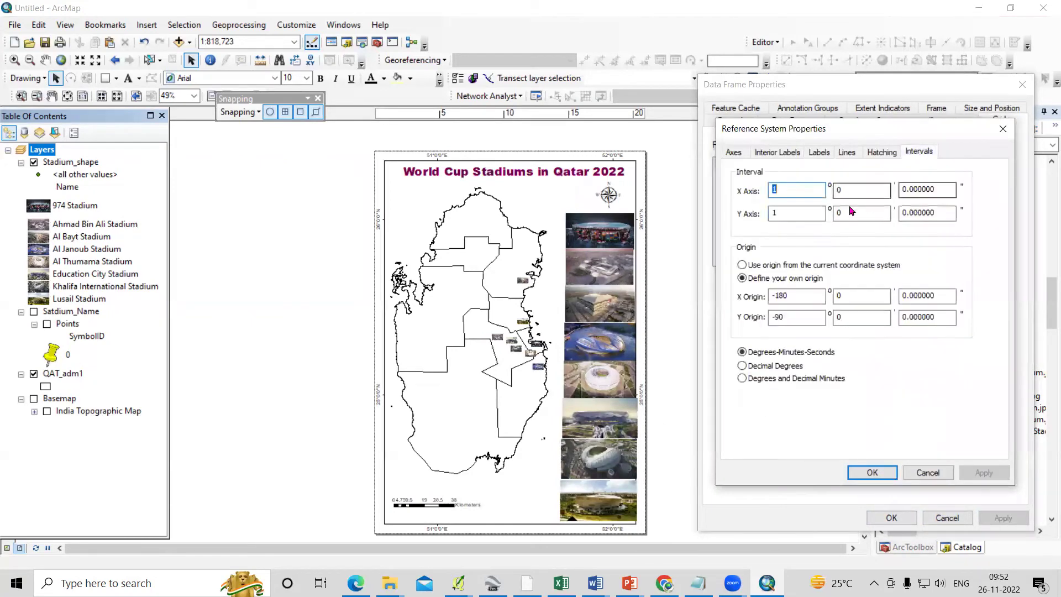
{"action": "double_click", "coordinate": [799, 191]}
{"action": "type", "text": "00"}
{"action": "left_click", "coordinate": [778, 189]}
{"action": "key", "text": "Tab"}
{"action": "type", "text": "30"}
{"action": "key", "text": "Tab"}
{"action": "type", "text": "30"}
{"action": "left_click", "coordinate": [984, 473]}
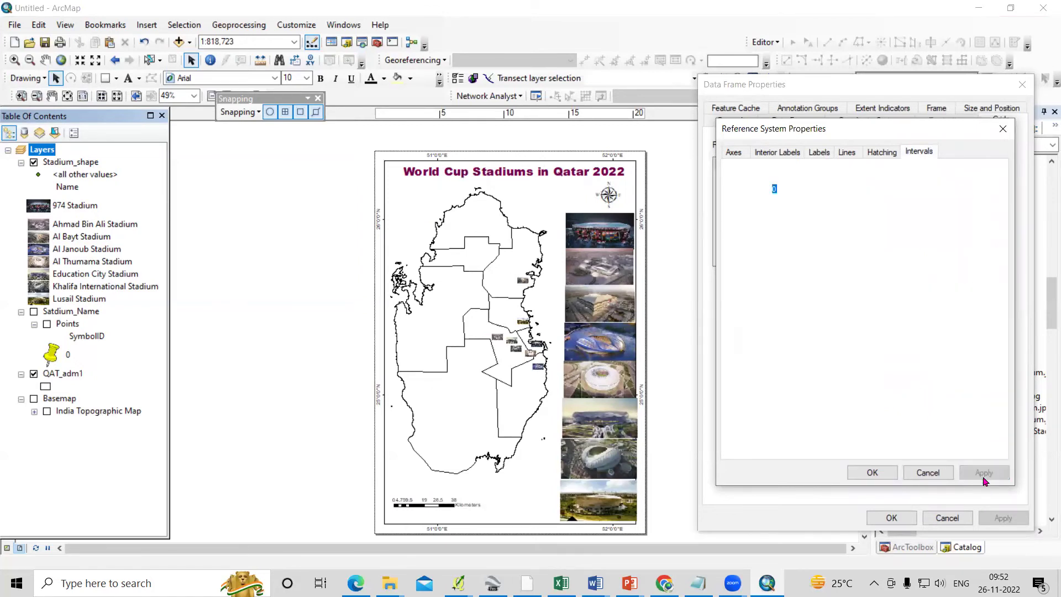
{"action": "left_click", "coordinate": [872, 473]}
{"action": "left_click", "coordinate": [1002, 520]}
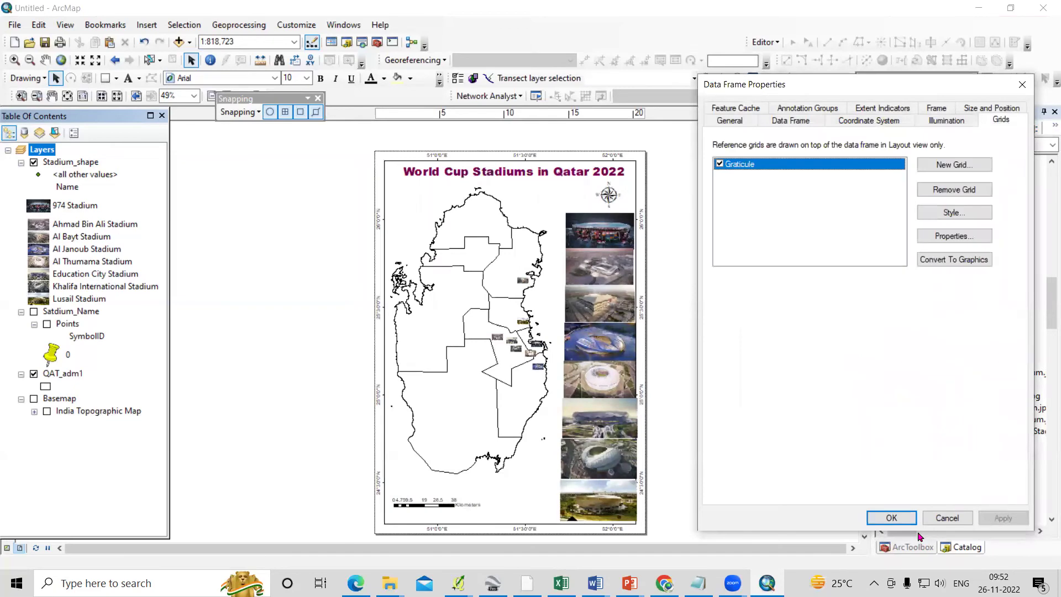
{"action": "left_click", "coordinate": [891, 518]}
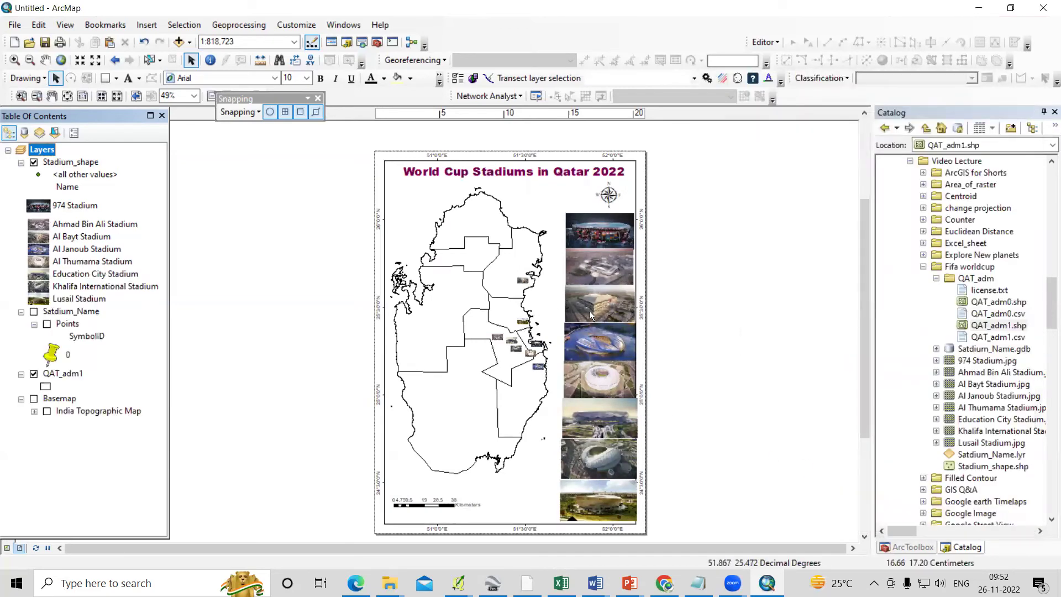
Draw a line about 3.5 cm long from the northernmost stadium marker on the map to the second stadium picture.
{"action": "scroll", "coordinate": [589, 310], "scroll_direction": "down", "scroll_amount": 5}
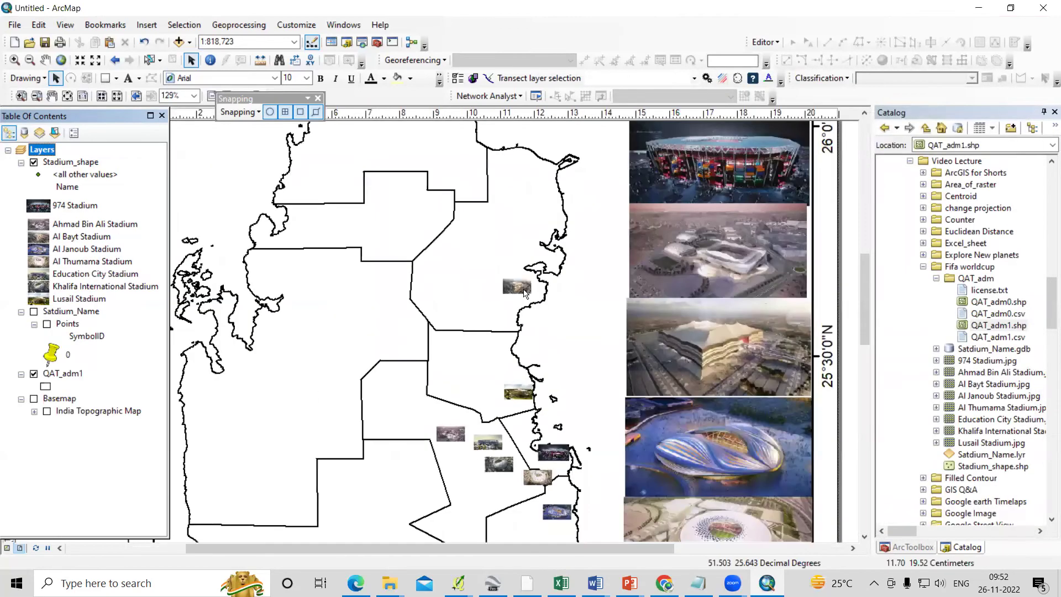
{"action": "scroll", "coordinate": [522, 284], "scroll_direction": "down", "scroll_amount": 3}
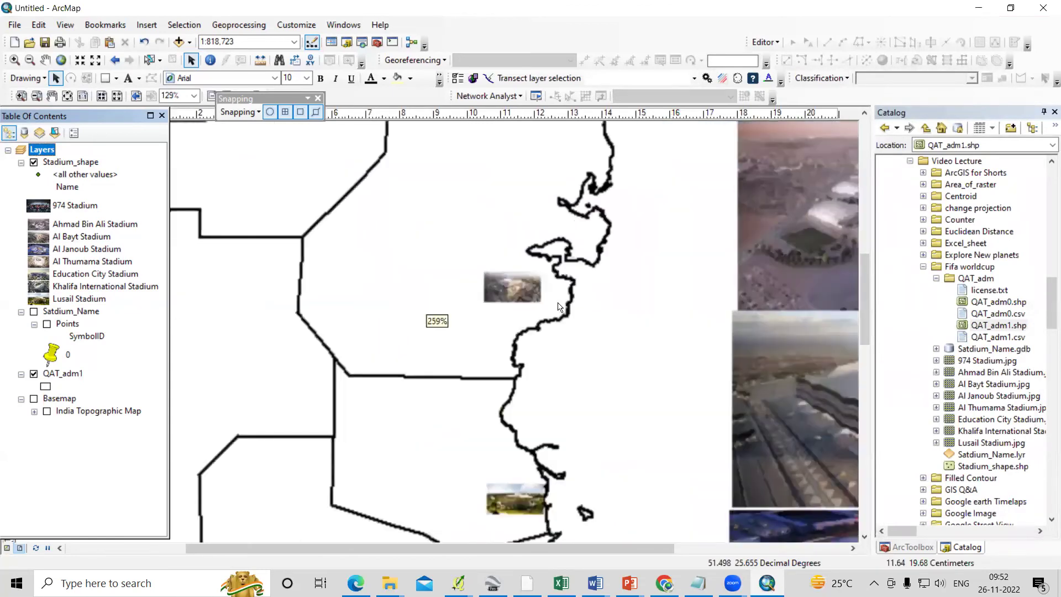
{"action": "scroll", "coordinate": [462, 269], "scroll_direction": "up", "scroll_amount": 3}
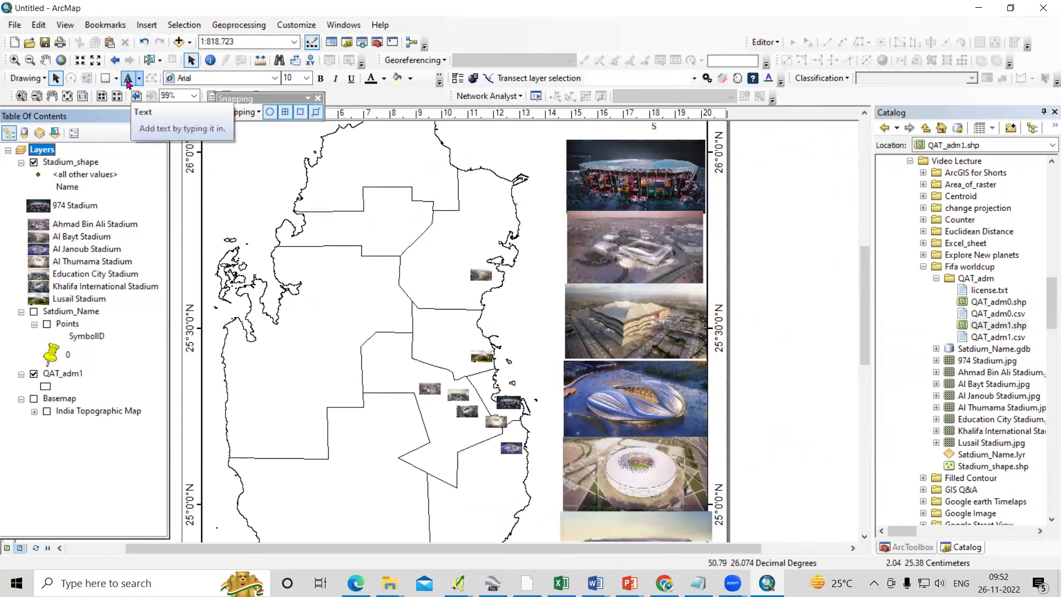
{"action": "right_click", "coordinate": [489, 42]}
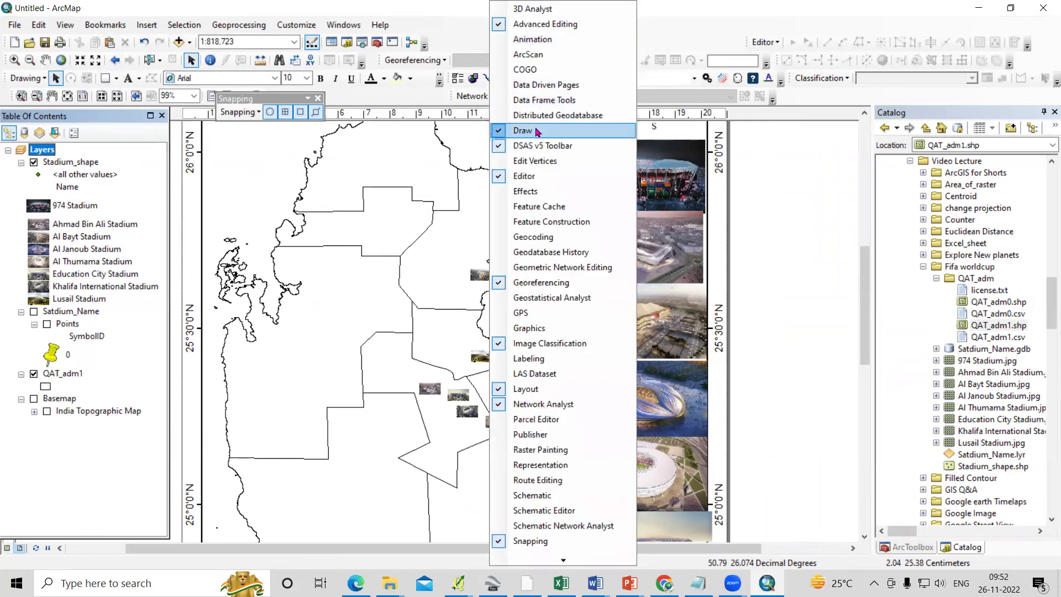
{"action": "left_click", "coordinate": [116, 78]}
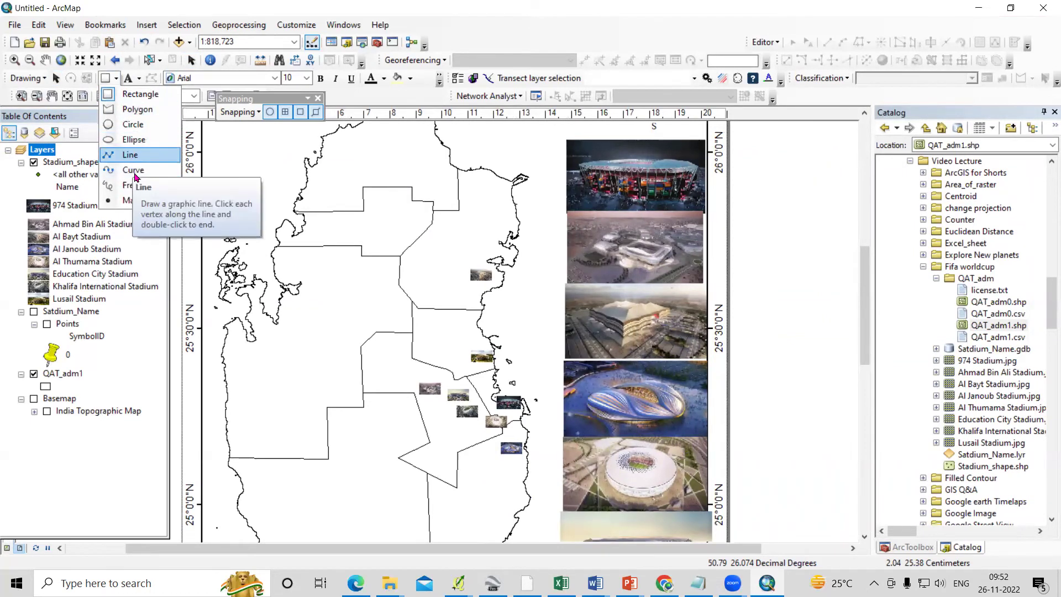
{"action": "left_click", "coordinate": [132, 155]}
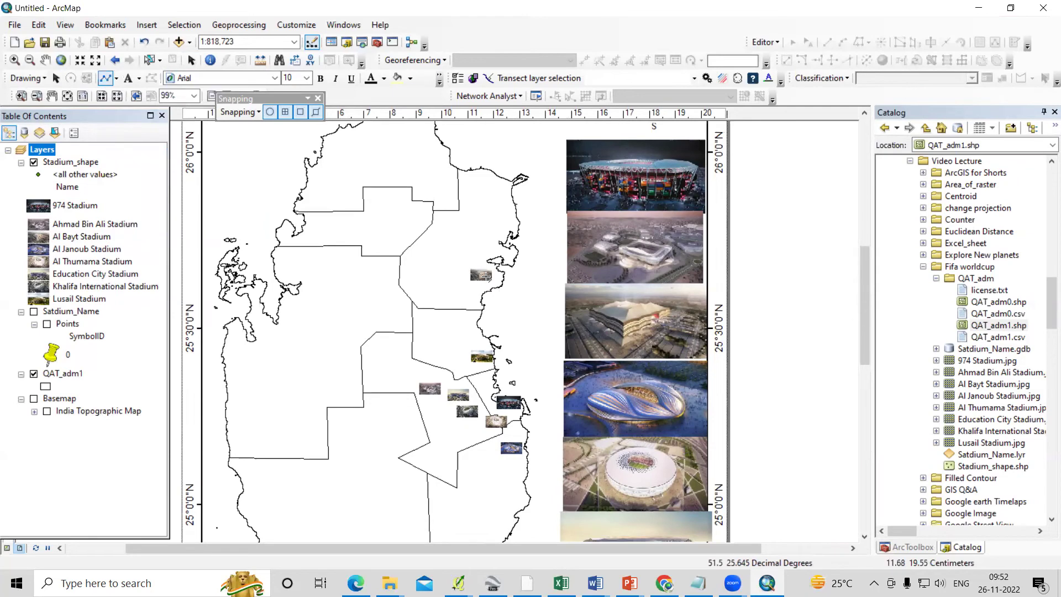
{"action": "double_click", "coordinate": [574, 263]}
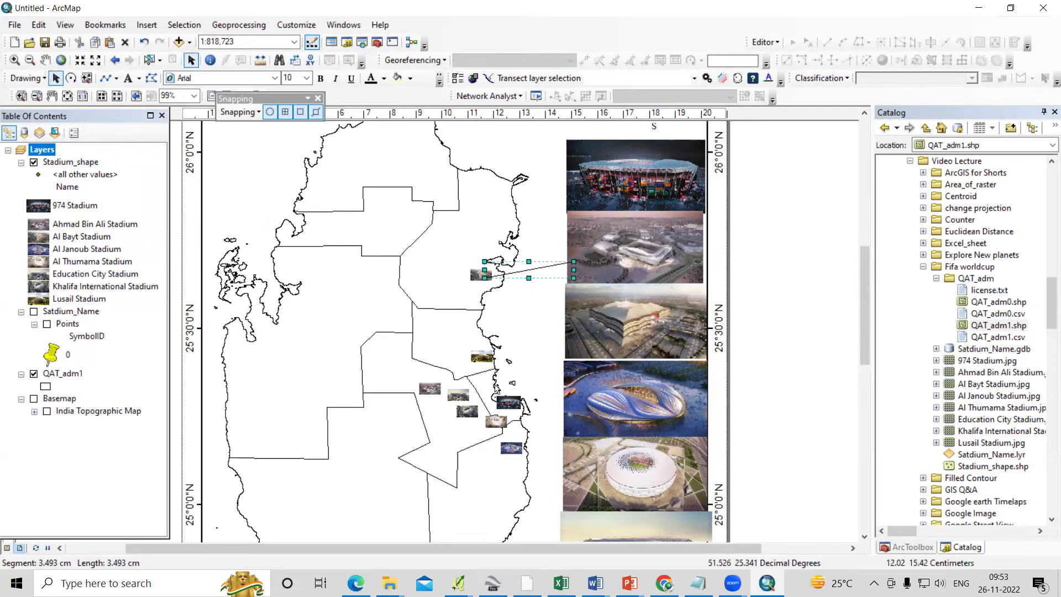
Change the symbol of the line from the northernmost stadium marker to Arrow at End.
{"action": "scroll", "coordinate": [496, 390], "scroll_direction": "up", "scroll_amount": 4}
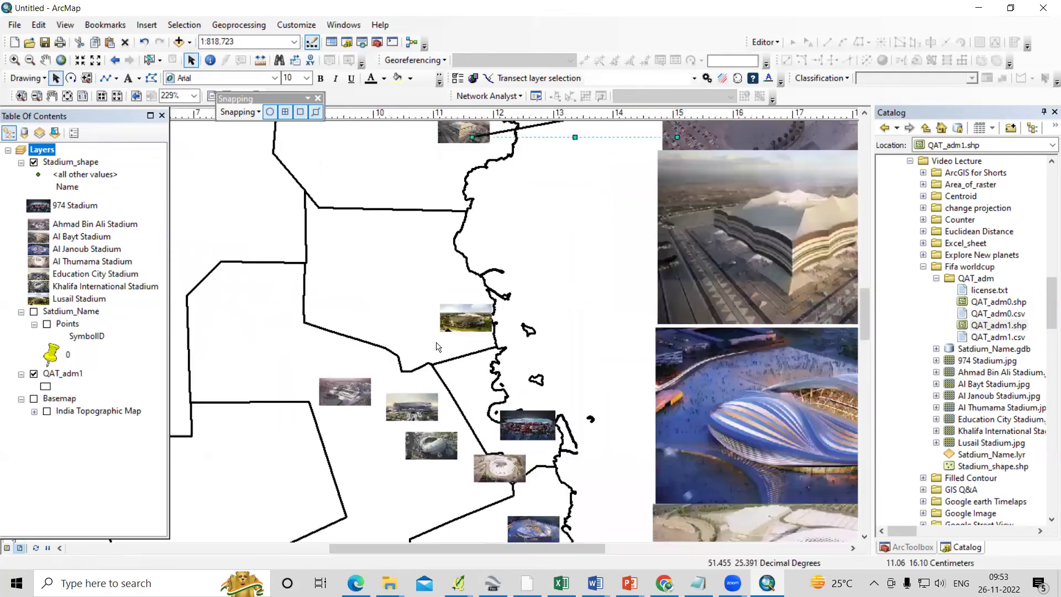
{"action": "scroll", "coordinate": [377, 335], "scroll_direction": "down", "scroll_amount": 3}
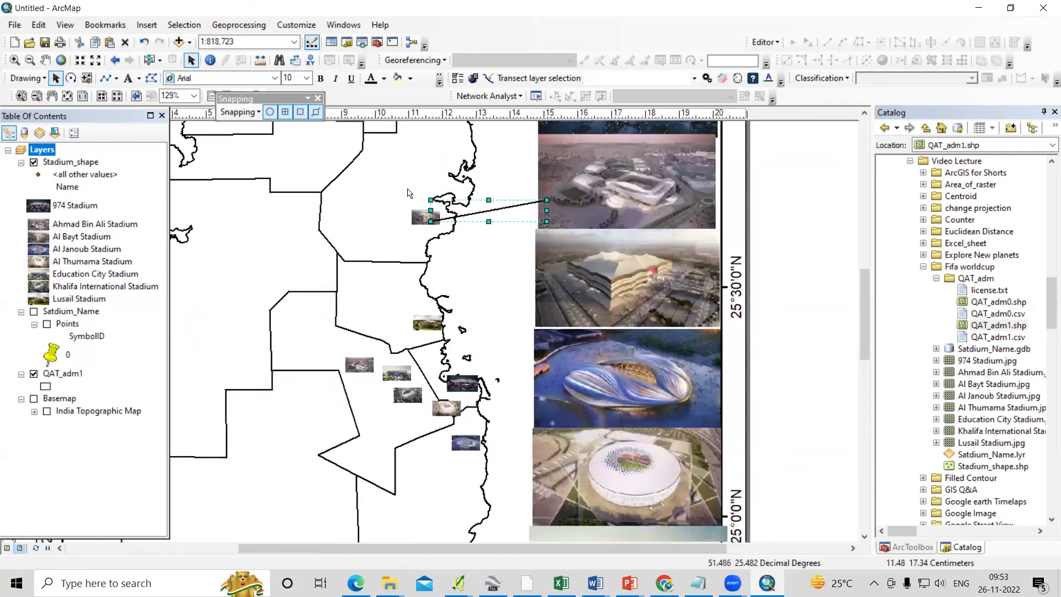
{"action": "right_click", "coordinate": [498, 212]}
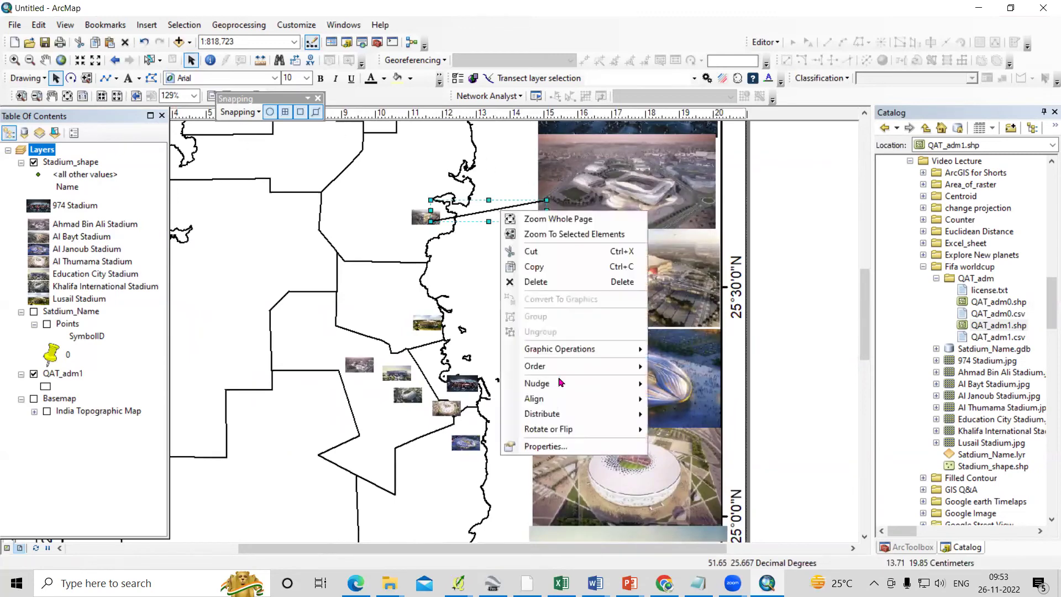
{"action": "left_click", "coordinate": [553, 446]}
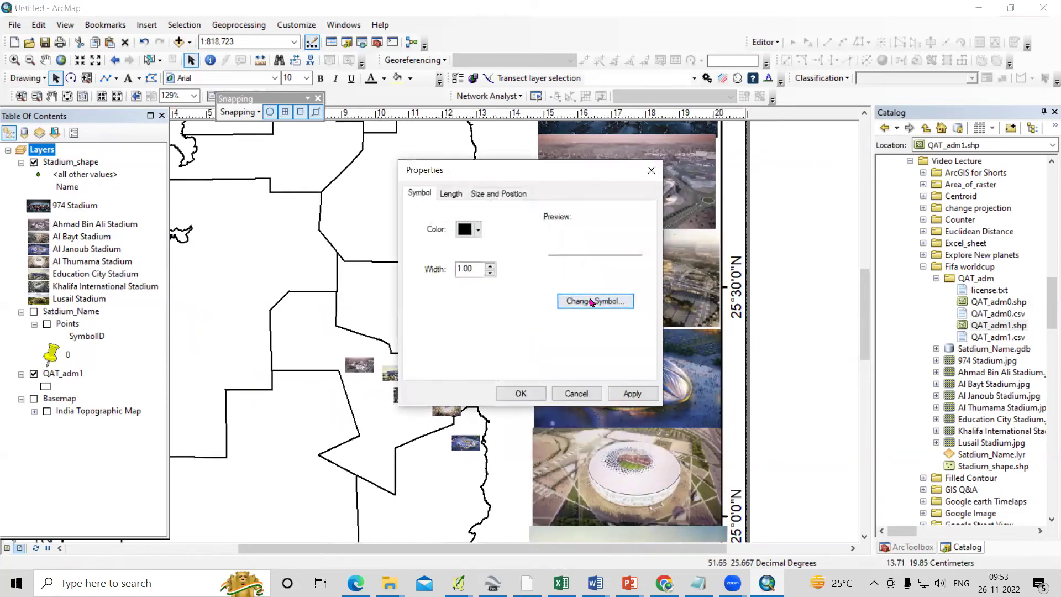
{"action": "left_click", "coordinate": [590, 301]}
{"action": "scroll", "coordinate": [310, 310], "scroll_direction": "down", "scroll_amount": 8}
{"action": "scroll", "coordinate": [283, 317], "scroll_direction": "down", "scroll_amount": 10}
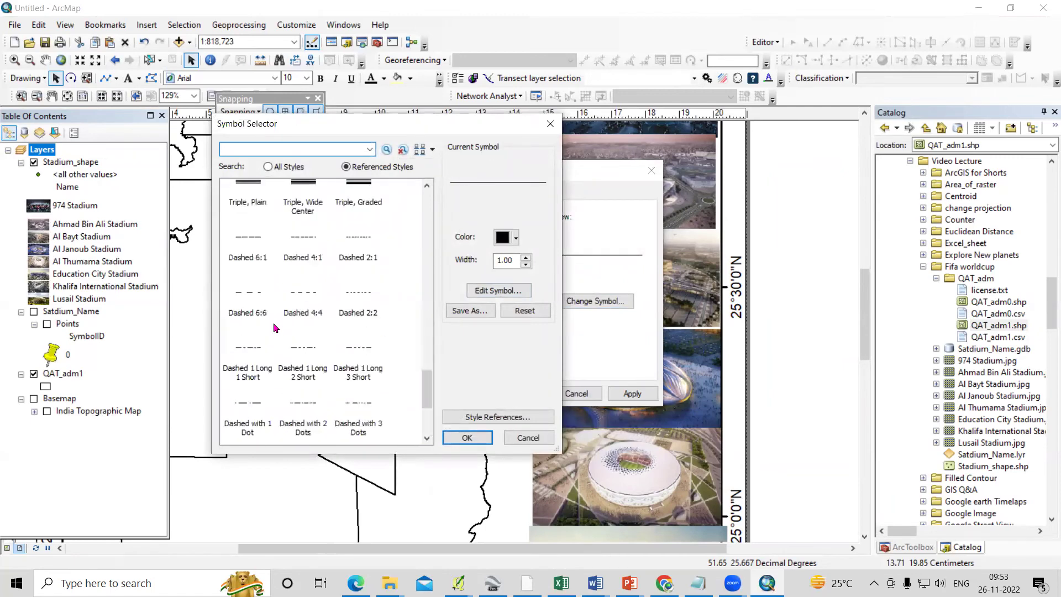
{"action": "scroll", "coordinate": [273, 323], "scroll_direction": "down", "scroll_amount": 3}
{"action": "left_click", "coordinate": [250, 301]}
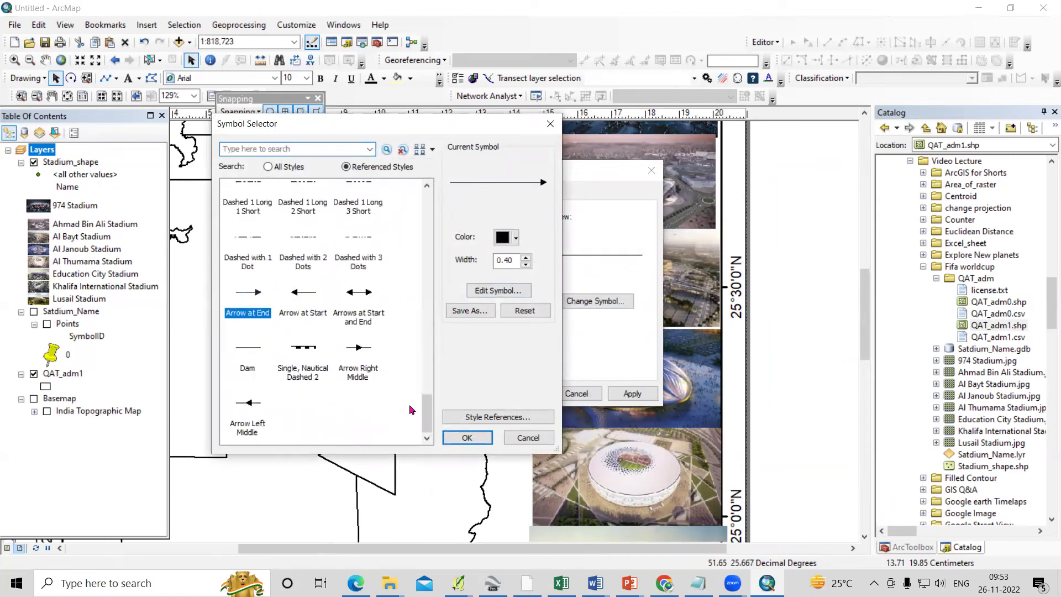
{"action": "left_click", "coordinate": [466, 438]}
{"action": "left_click", "coordinate": [509, 394]}
{"action": "left_click", "coordinate": [782, 326]}
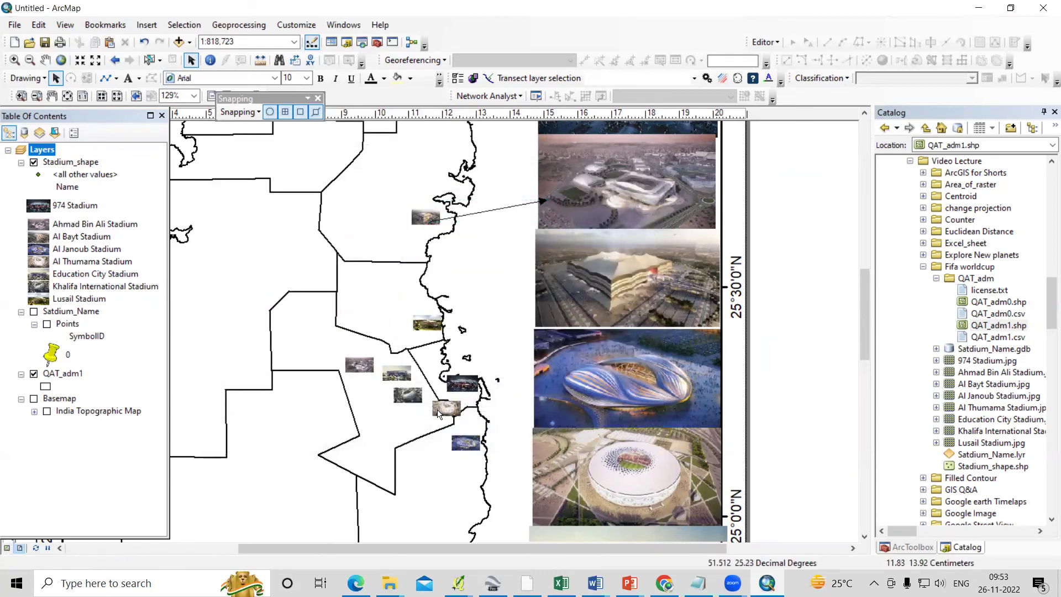
Draw a line about 2.8 cm long from the Al Janoub Stadium marker to its picture in the column.
{"action": "scroll", "coordinate": [438, 413], "scroll_direction": "up", "scroll_amount": 4}
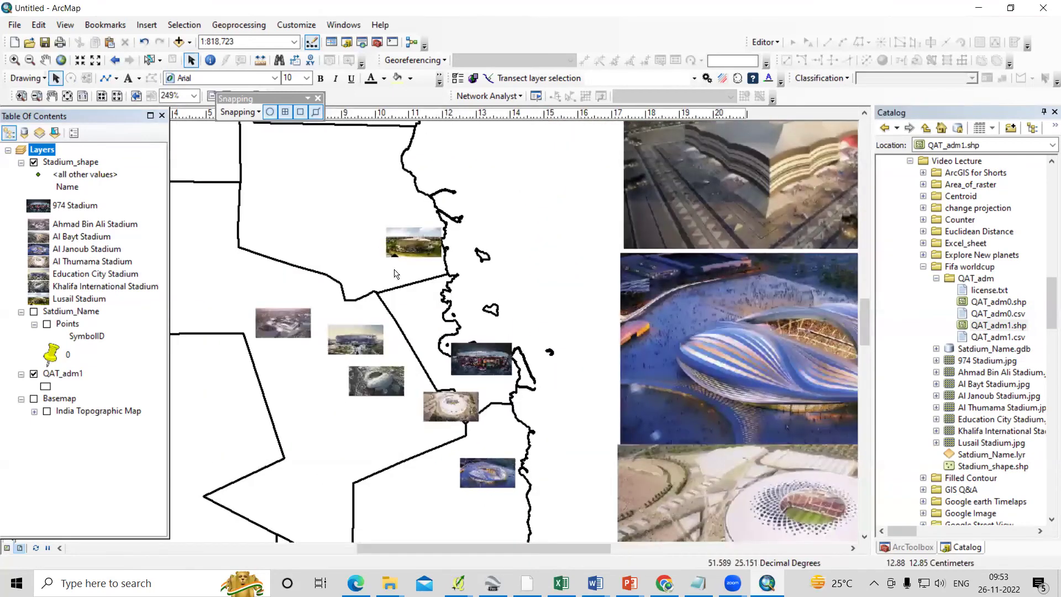
{"action": "left_click", "coordinate": [105, 78]}
{"action": "left_click", "coordinate": [476, 476]}
{"action": "double_click", "coordinate": [645, 407]}
Change the symbol of the Al Janoub Stadium line to Arrow at End.
{"action": "right_click", "coordinate": [615, 423]}
{"action": "left_click", "coordinate": [644, 408]}
{"action": "left_click", "coordinate": [584, 301]}
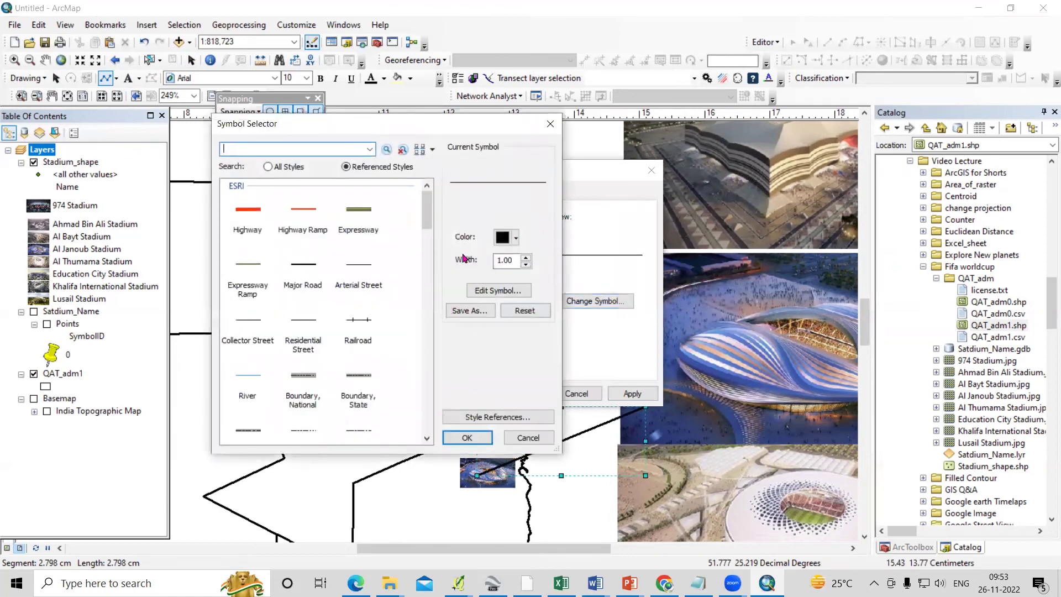
{"action": "scroll", "coordinate": [378, 290], "scroll_direction": "down", "scroll_amount": 15}
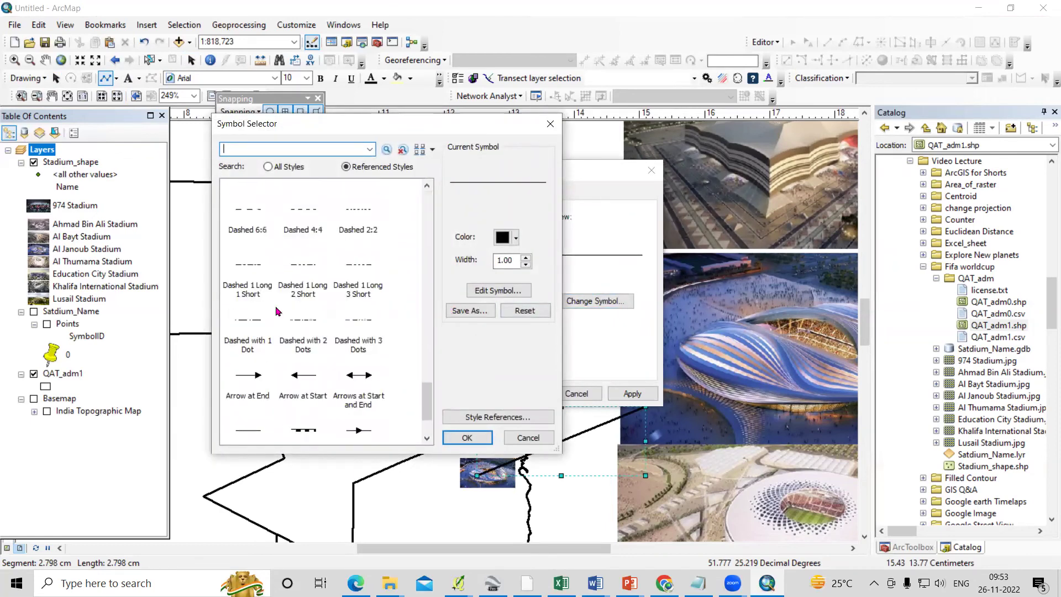
{"action": "left_click", "coordinate": [263, 310]}
{"action": "left_click", "coordinate": [467, 438]}
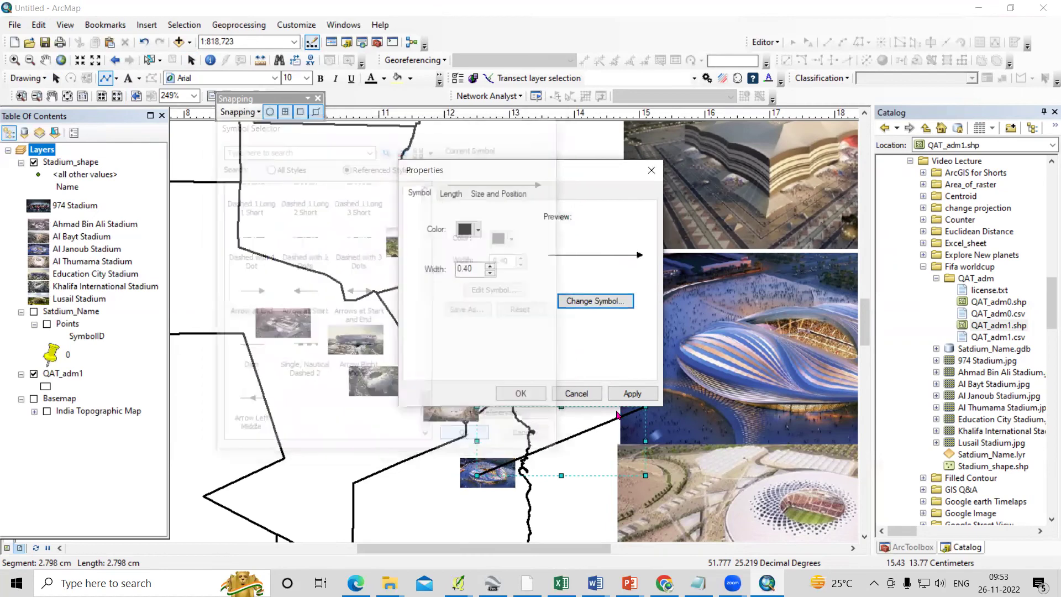
{"action": "left_click", "coordinate": [539, 397]}
{"action": "scroll", "coordinate": [407, 305], "scroll_direction": "up", "scroll_amount": 2}
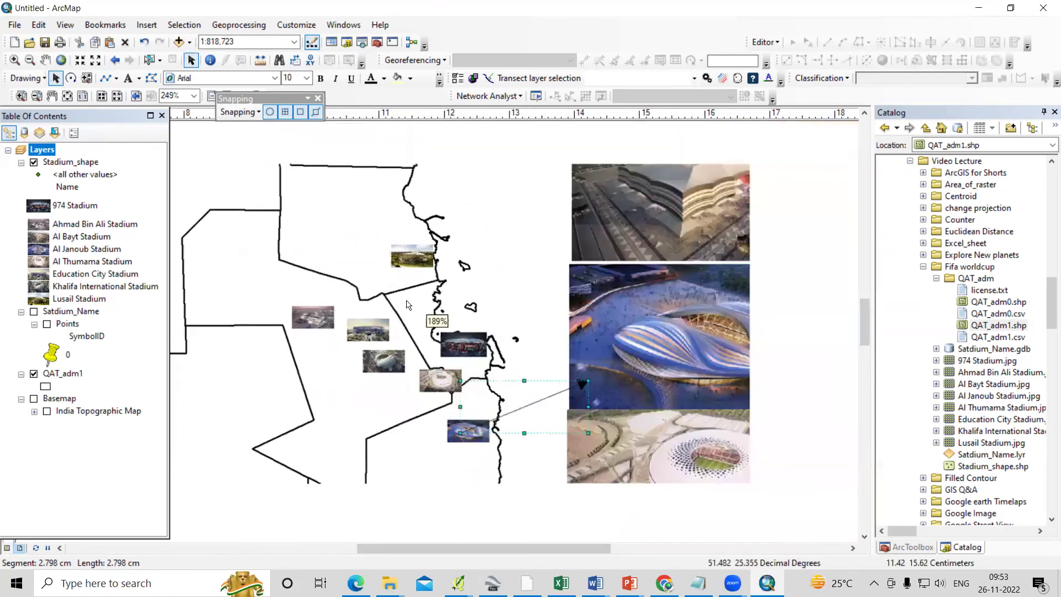
{"action": "scroll", "coordinate": [408, 305], "scroll_direction": "up", "scroll_amount": 3}
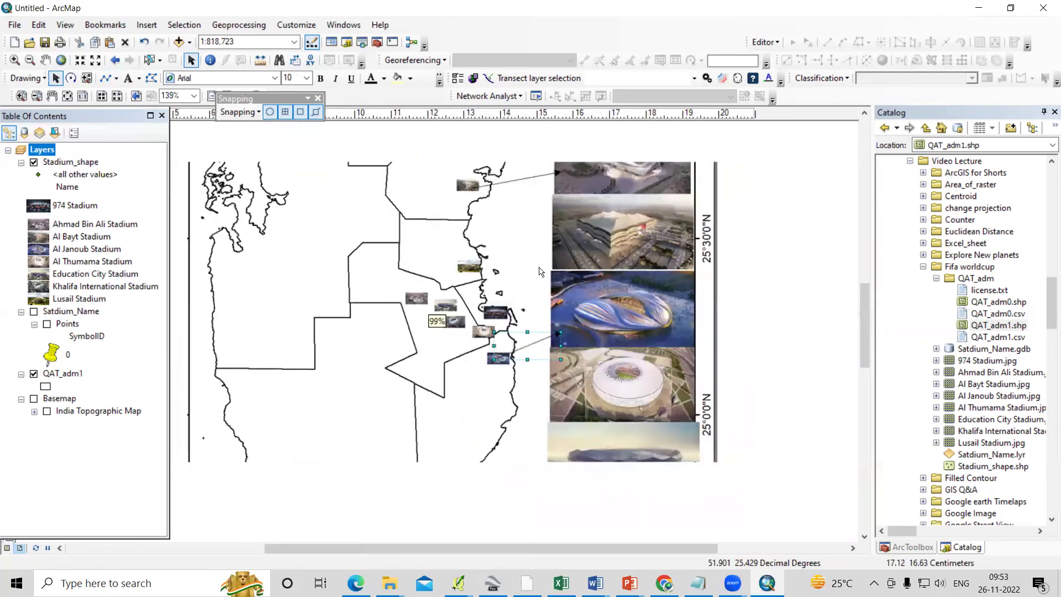
Draw a line about 3.3 cm long from the Al Thumama Stadium marker on the map to its picture in the column.
{"action": "scroll", "coordinate": [482, 331], "scroll_direction": "down", "scroll_amount": 3}
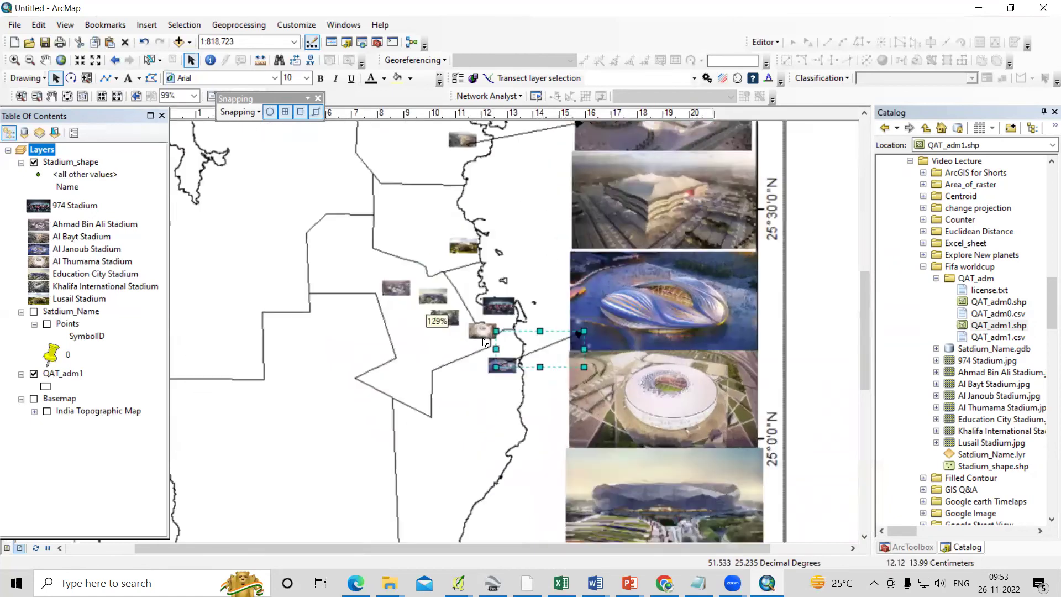
{"action": "scroll", "coordinate": [498, 346], "scroll_direction": "down", "scroll_amount": 2}
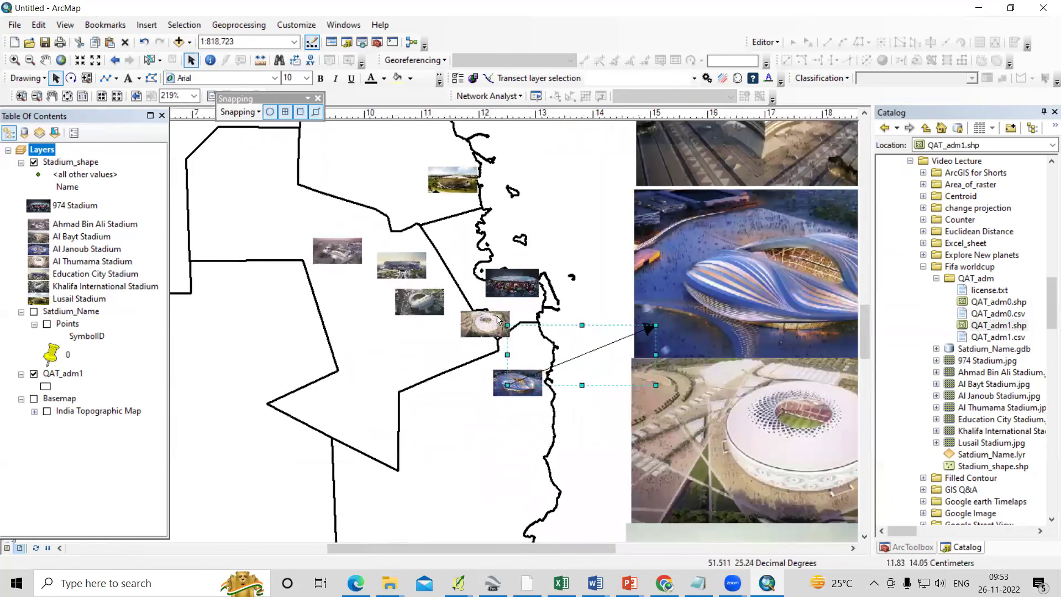
{"action": "left_click", "coordinate": [117, 78]}
{"action": "left_click", "coordinate": [117, 109]}
{"action": "left_click", "coordinate": [479, 321]}
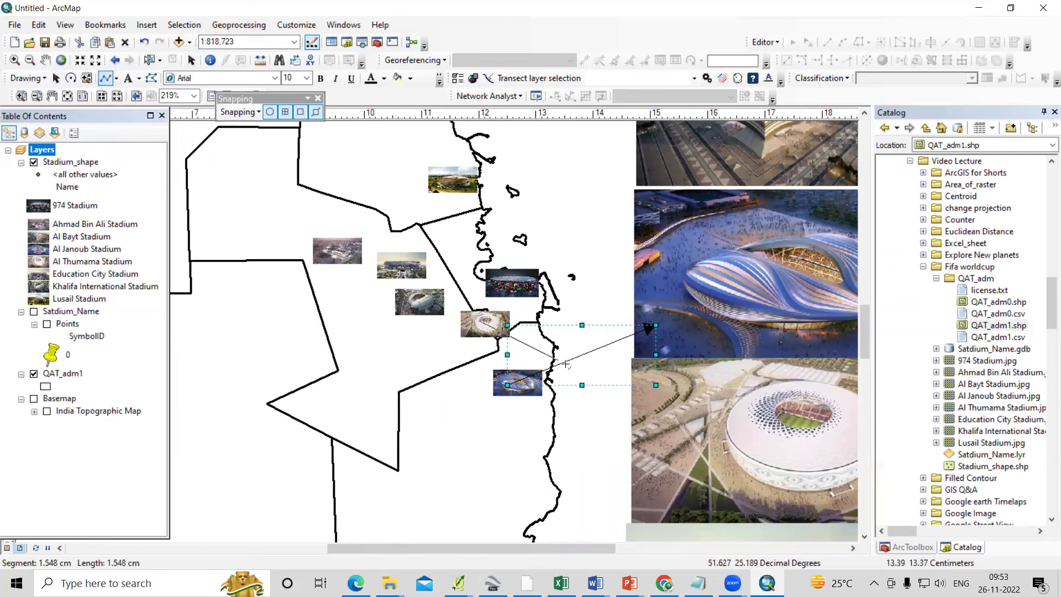
{"action": "double_click", "coordinate": [643, 420]}
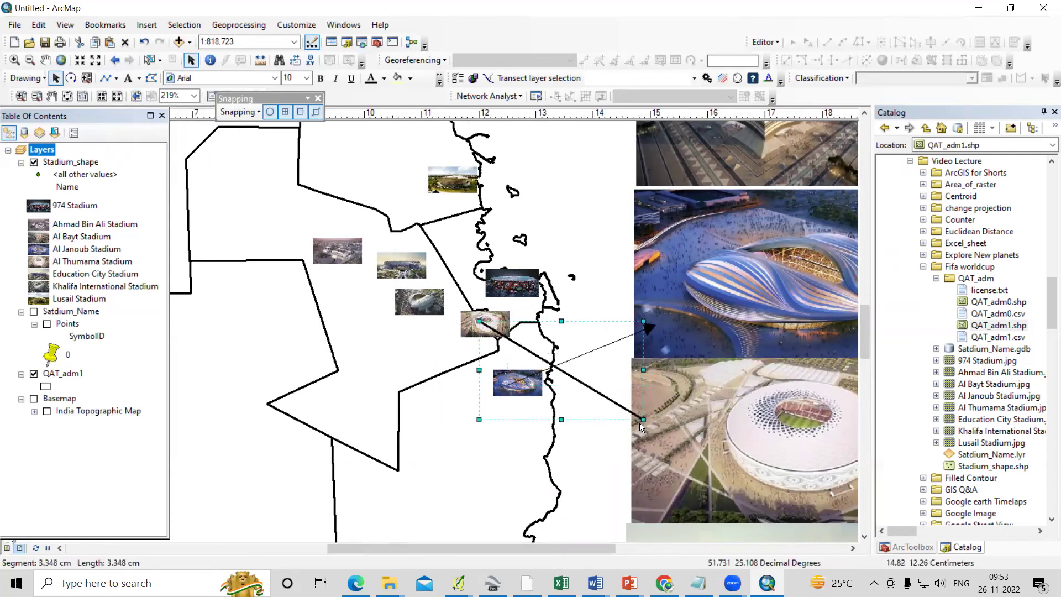
Open the symbol selector for the Al Thumama Stadium line and browse the line symbols for an arrow style.
{"action": "right_click", "coordinate": [643, 420]}
{"action": "left_click", "coordinate": [668, 415]}
{"action": "left_click", "coordinate": [569, 301]}
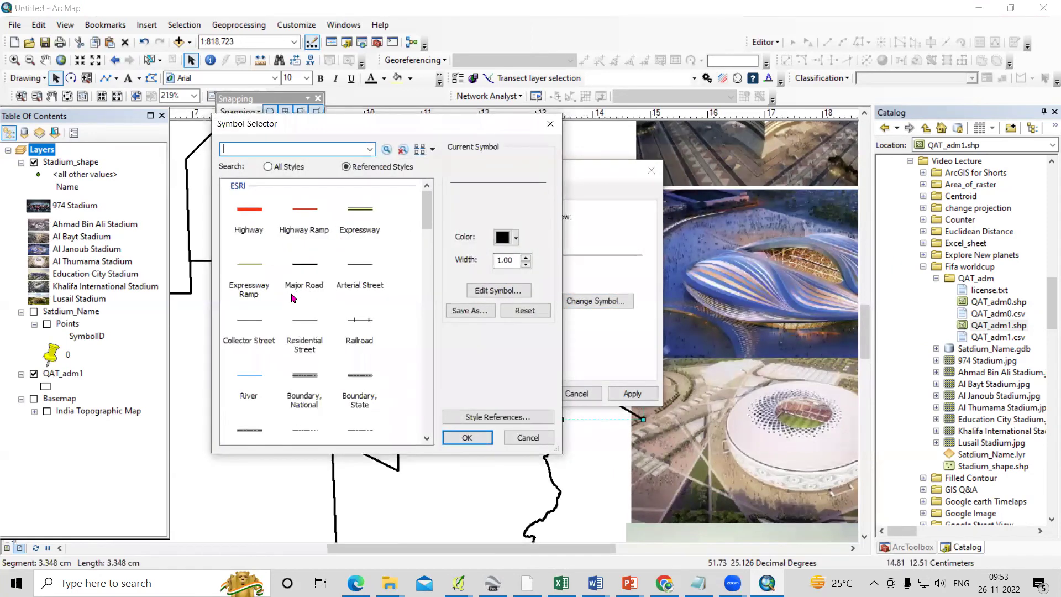
{"action": "scroll", "coordinate": [299, 295], "scroll_direction": "down", "scroll_amount": 10}
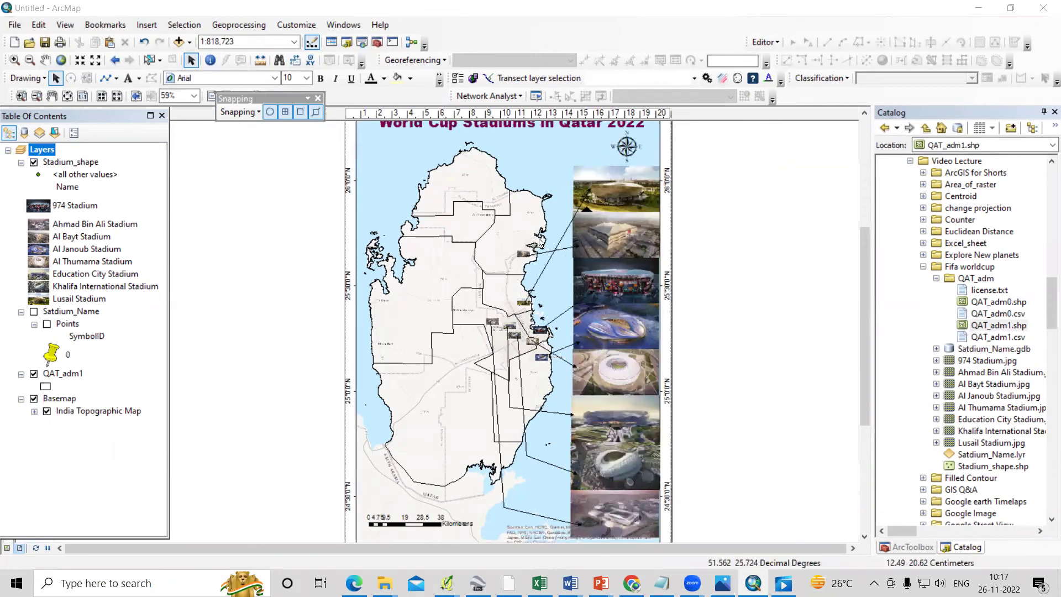
Export the map layout as a JPEG named Stadium_location_final_Map in the Fifa worldcup folder.
{"action": "left_click", "coordinate": [15, 27]}
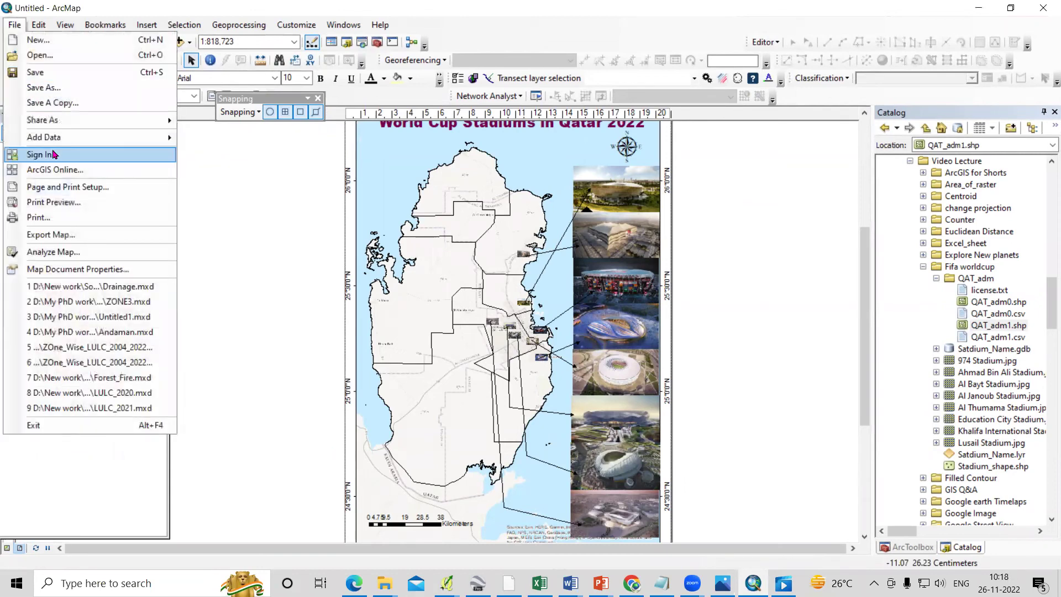
{"action": "left_click", "coordinate": [65, 236]}
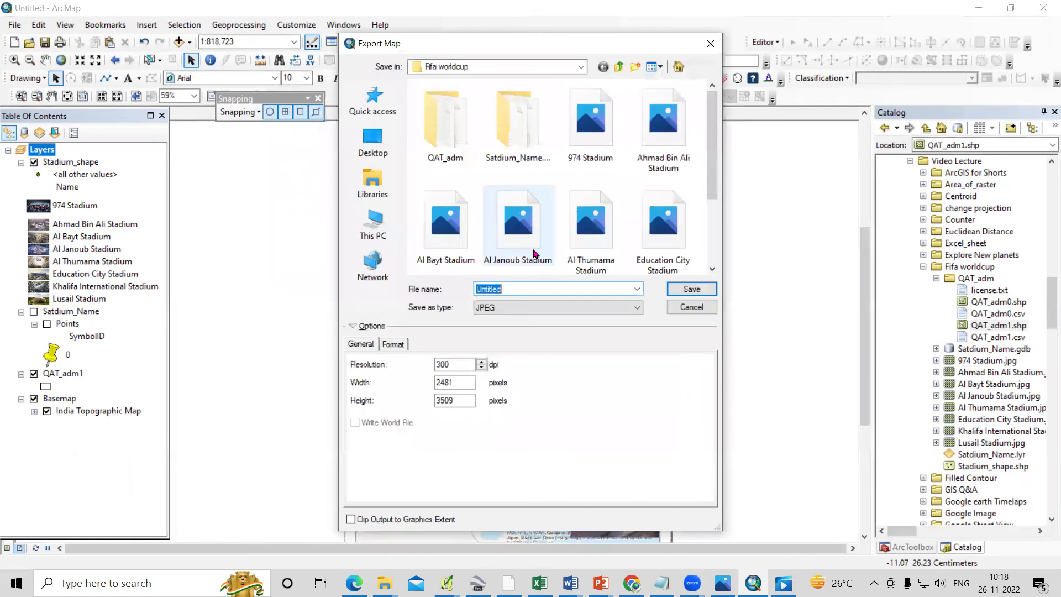
{"action": "key", "text": "BackSpace"}
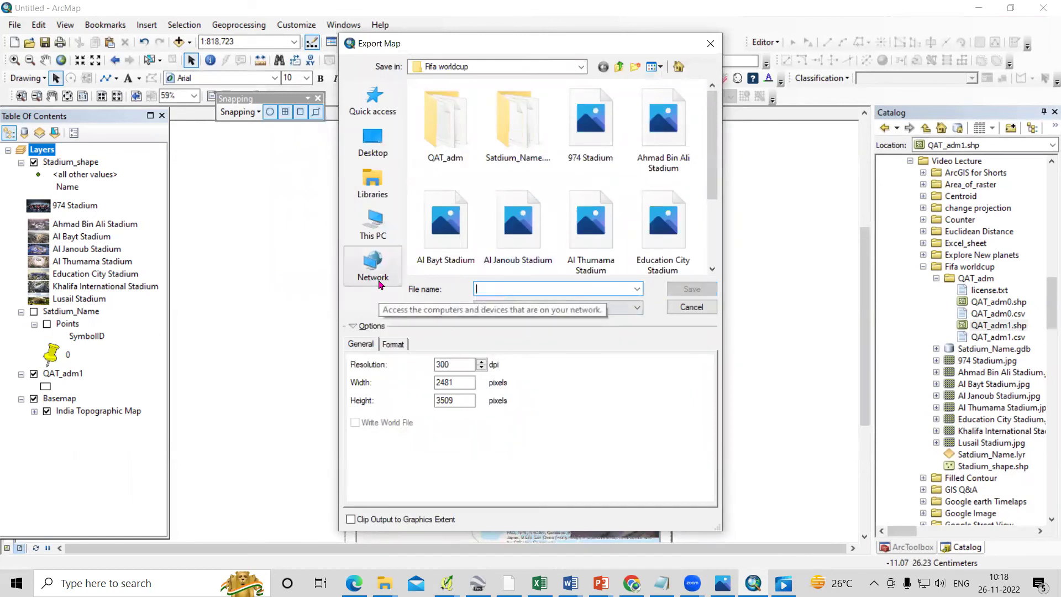
{"action": "type", "text": "Stadium_"}
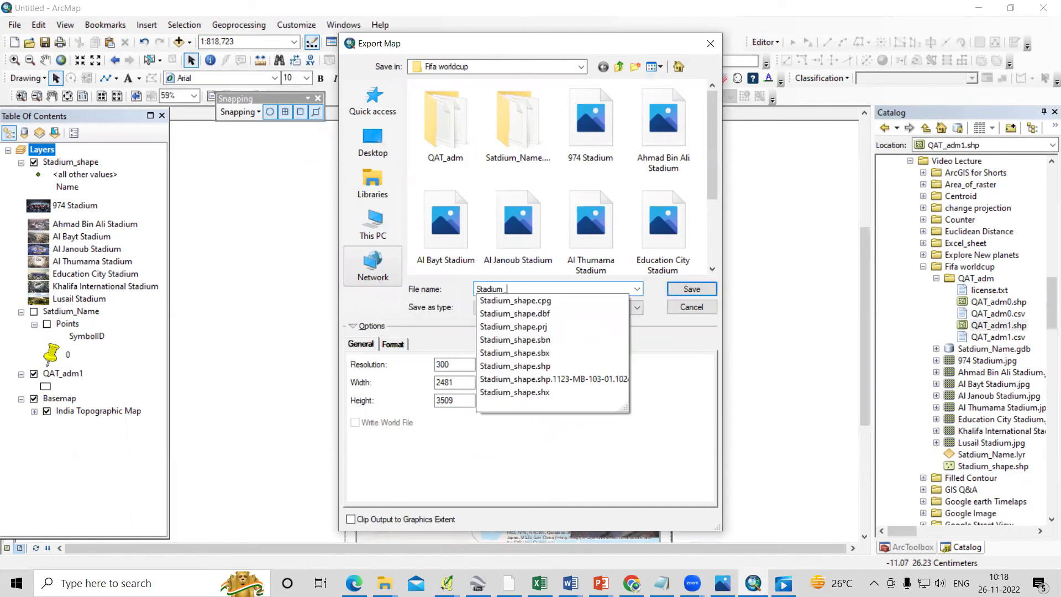
{"action": "type", "text": "location_final_Map"}
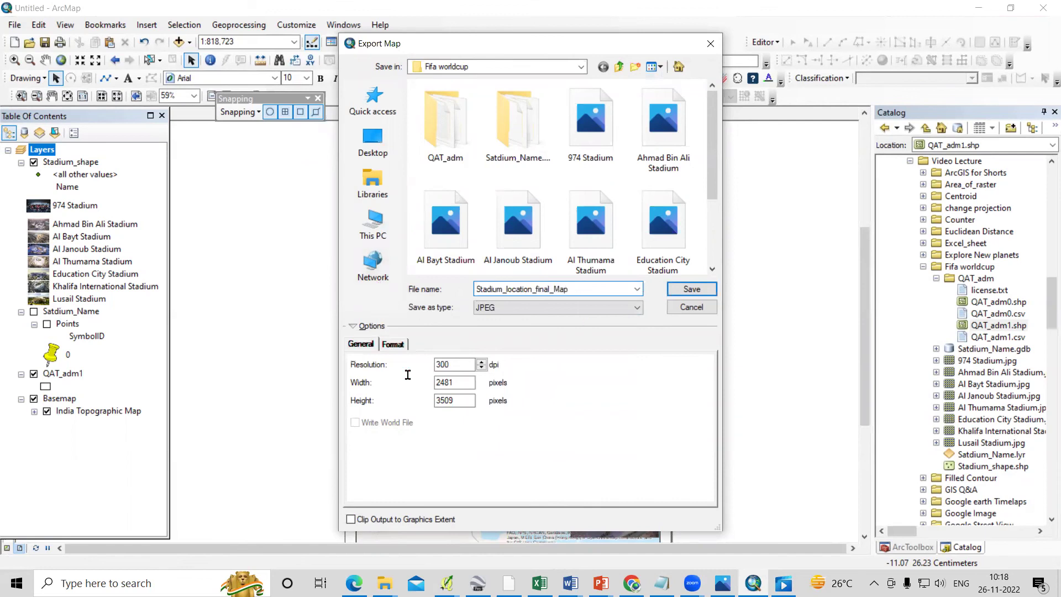
{"action": "left_click", "coordinate": [688, 292]}
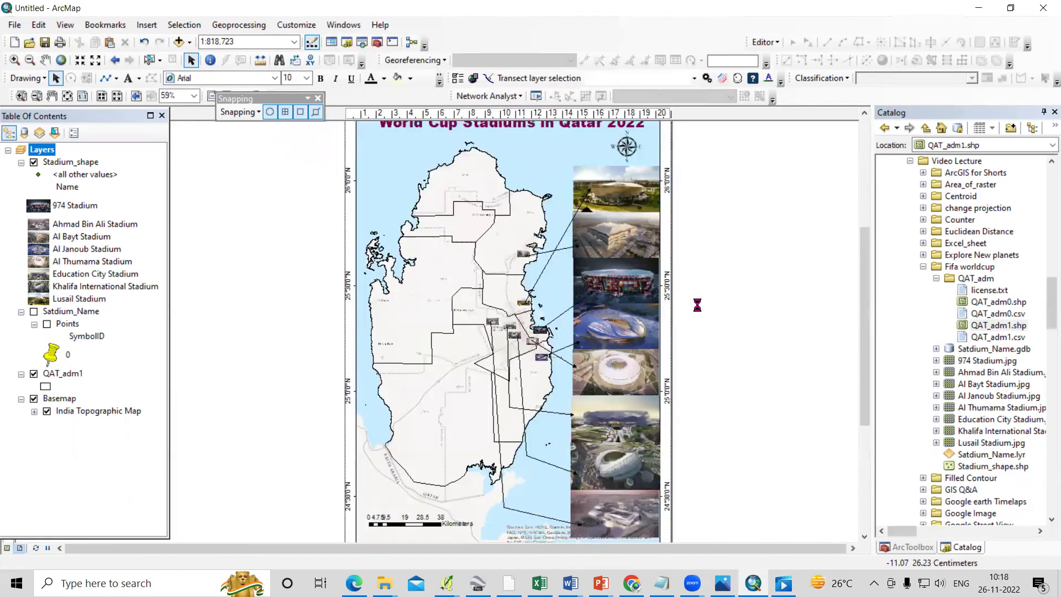
Switch to the Fifa worldcup folder in File Explorer, refresh it and open the exported Stadium_location_final_Map image.
{"action": "mouse_move", "coordinate": [384, 583]}
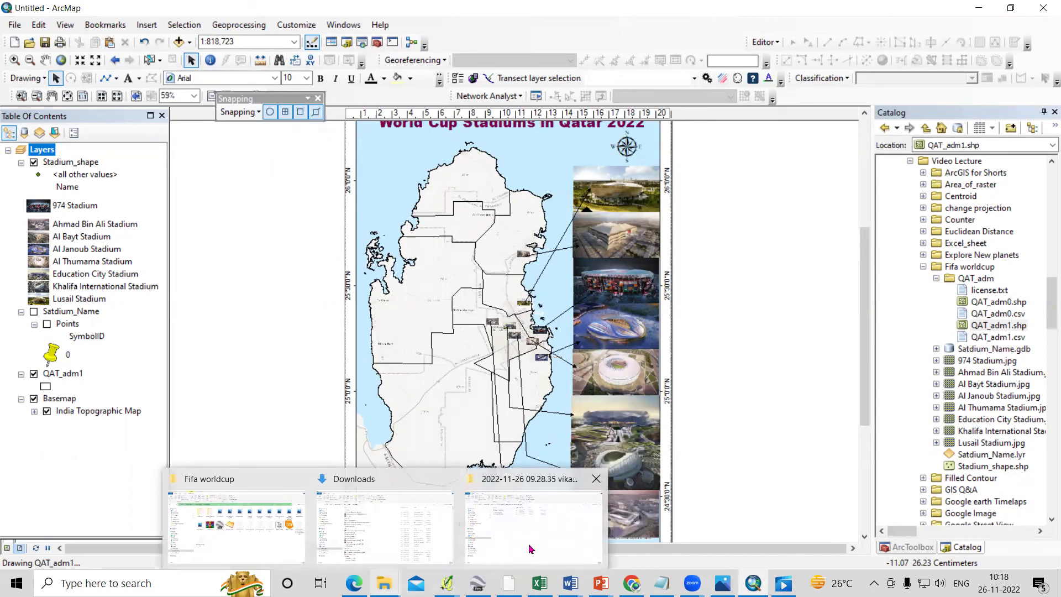
{"action": "left_click", "coordinate": [237, 525]}
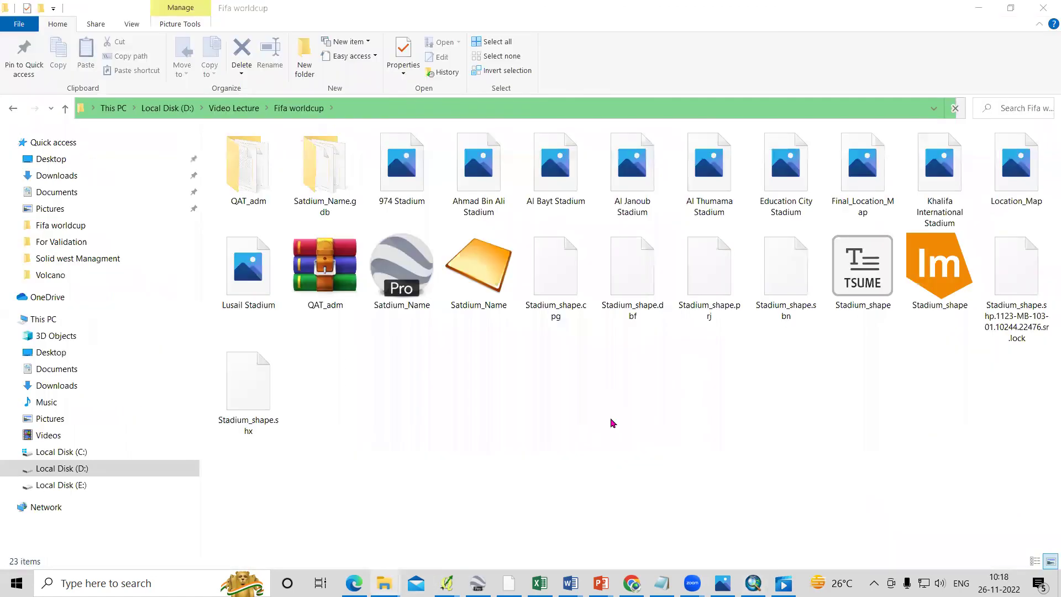
{"action": "right_click", "coordinate": [630, 445]}
{"action": "left_click", "coordinate": [666, 296]}
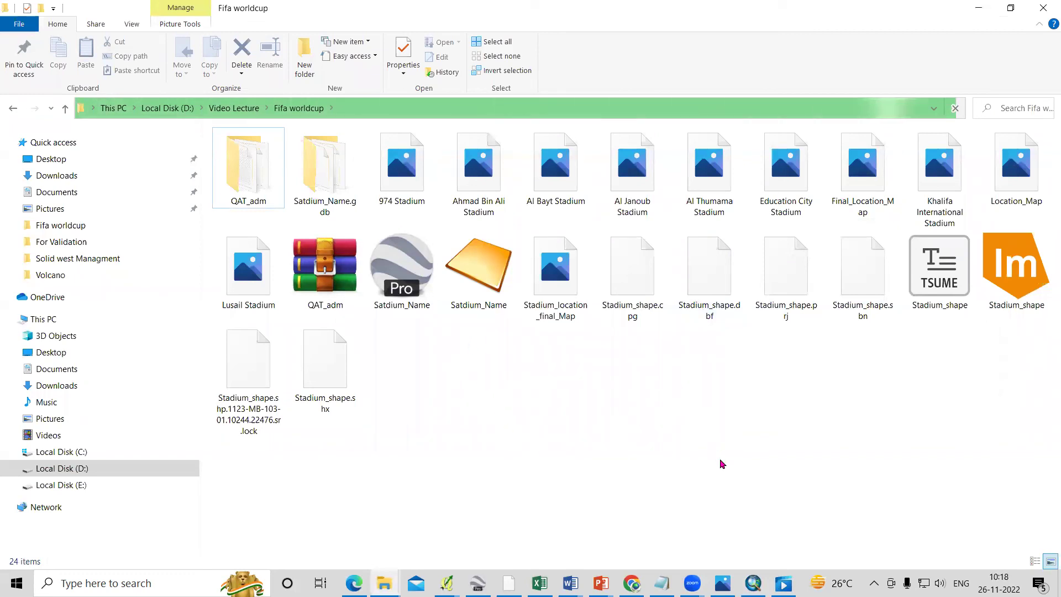
{"action": "right_click", "coordinate": [616, 445]}
{"action": "left_click", "coordinate": [652, 295]}
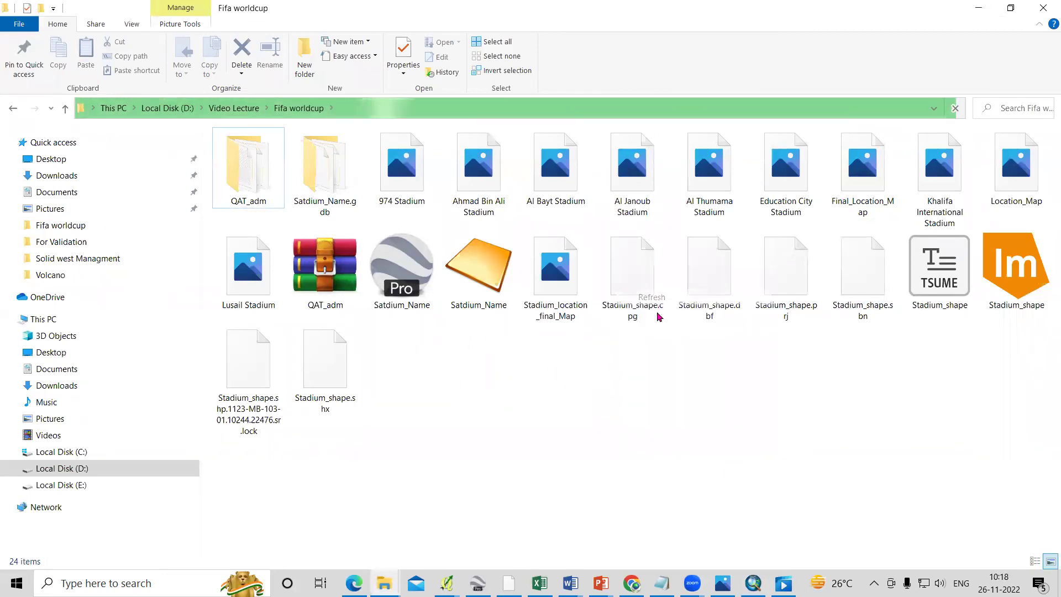
{"action": "double_click", "coordinate": [554, 308]}
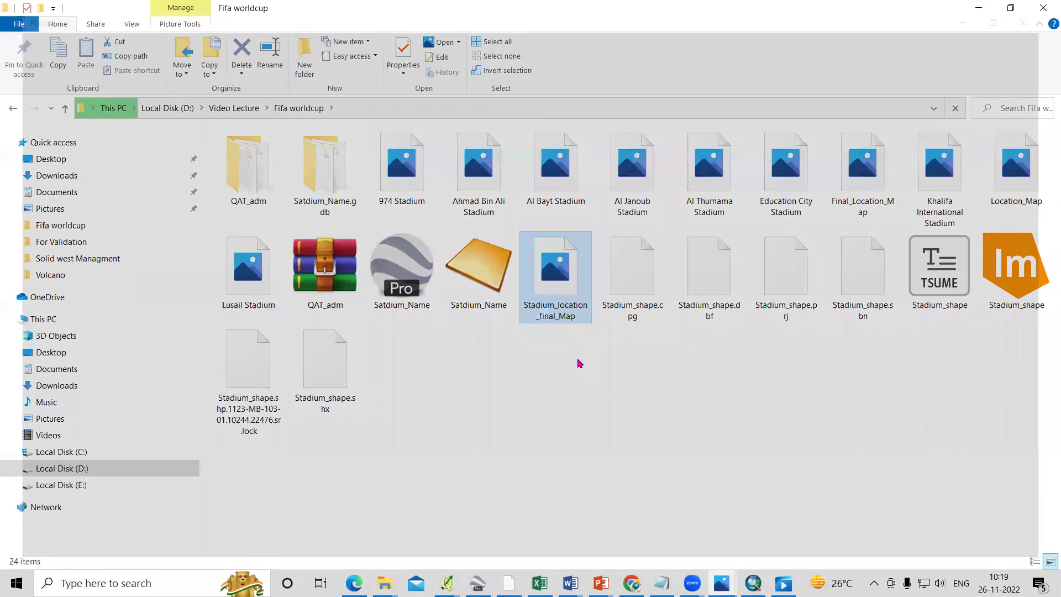